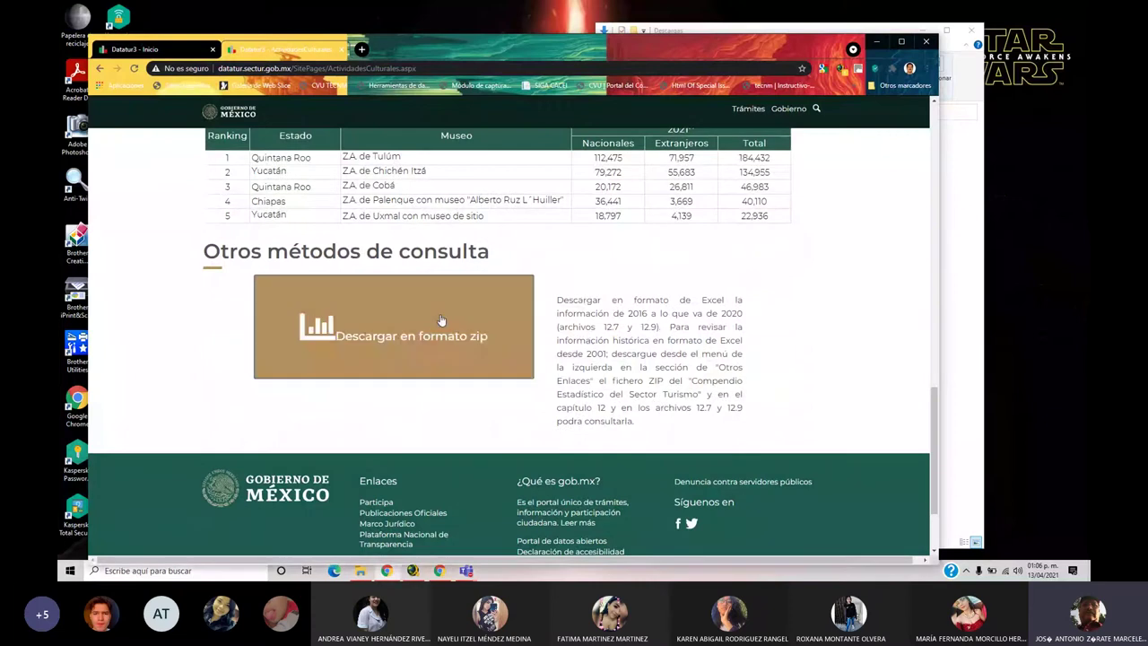
# Download the zip-format museum data and move the DatosAbiertos_INAH archive from Descargas to the Documentos folder
pyautogui.click(438, 344)
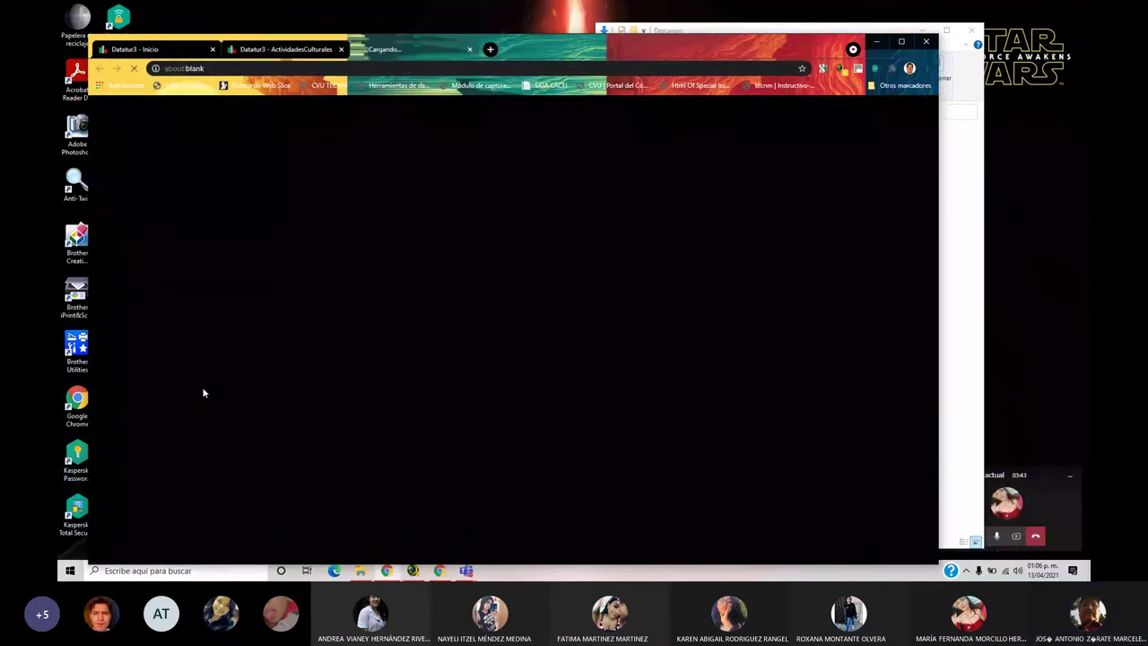
pyautogui.click(902, 41)
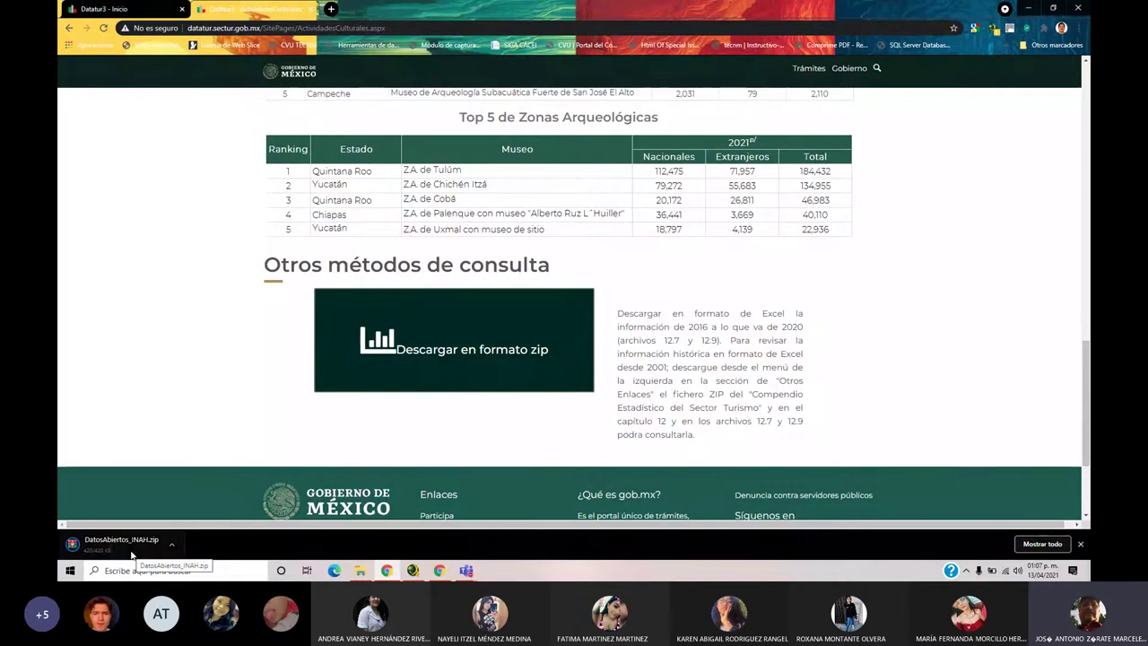
pyautogui.click(358, 570)
pyautogui.scroll(-10, 765, 412)
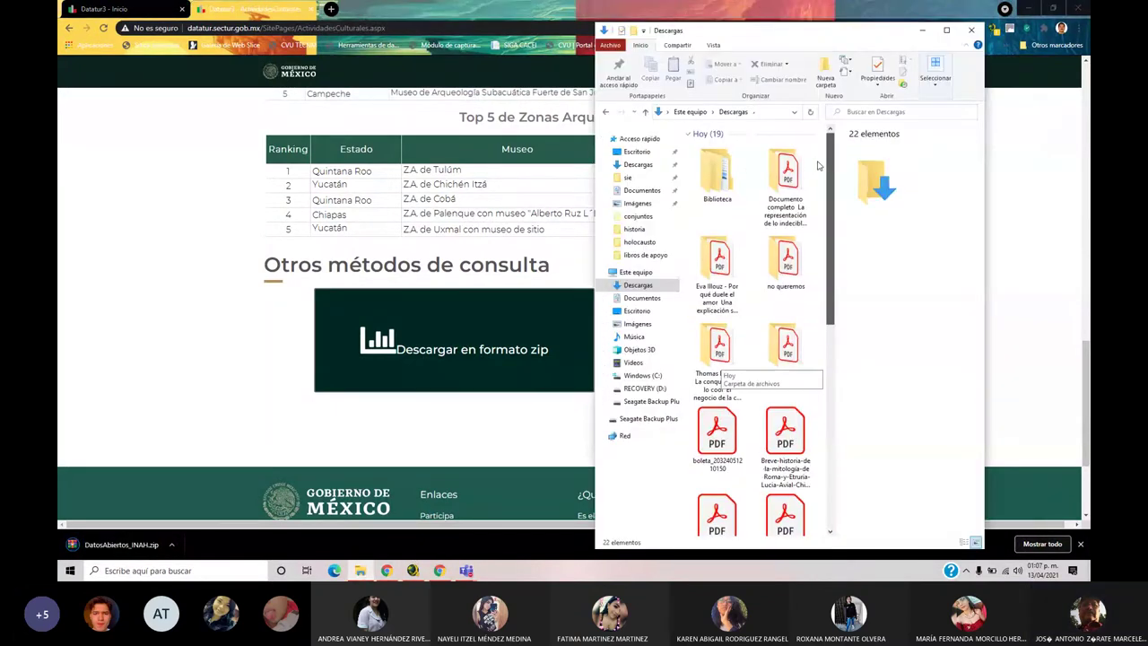
pyautogui.click(721, 342)
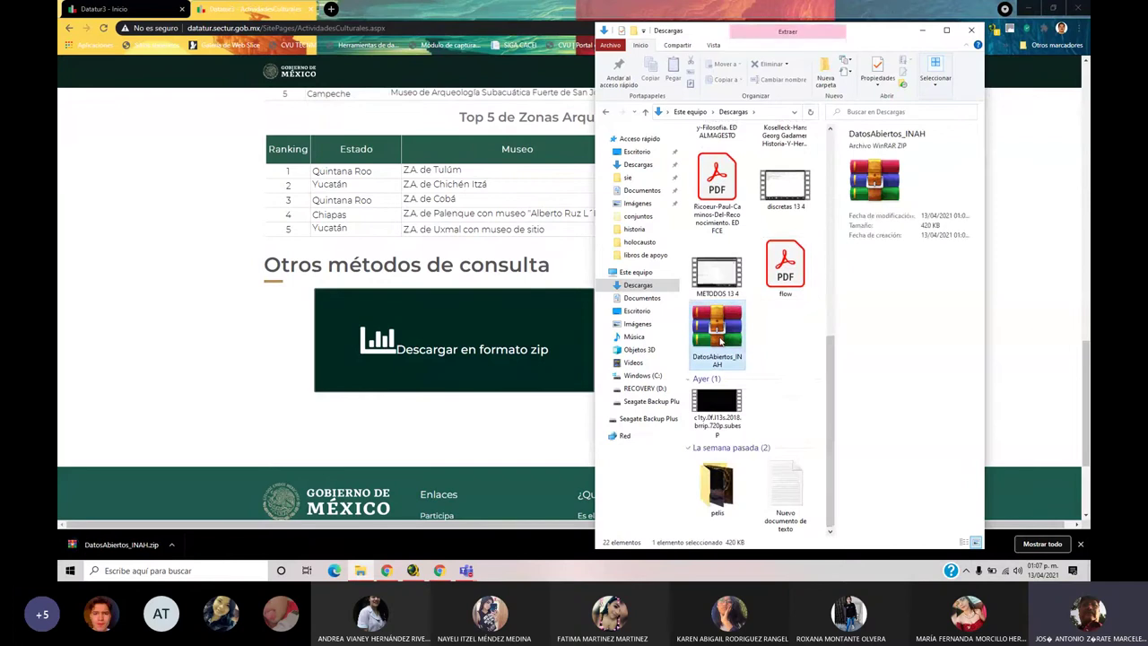
pyautogui.moveTo(720, 341); pyautogui.dragTo(659, 304)
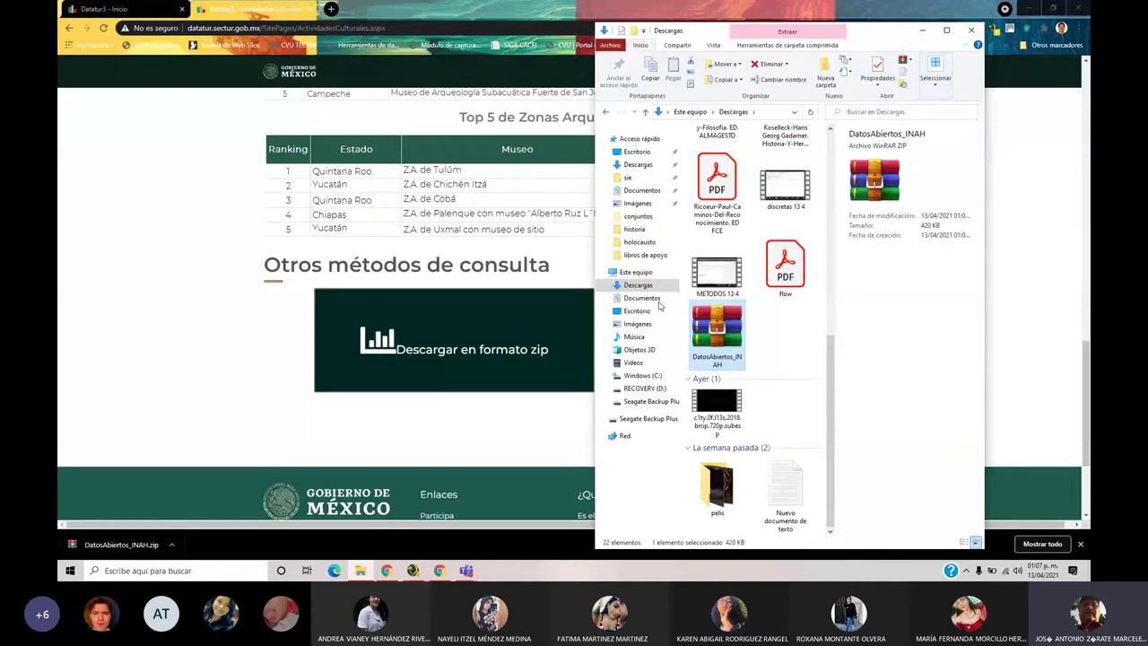
pyautogui.click(655, 300)
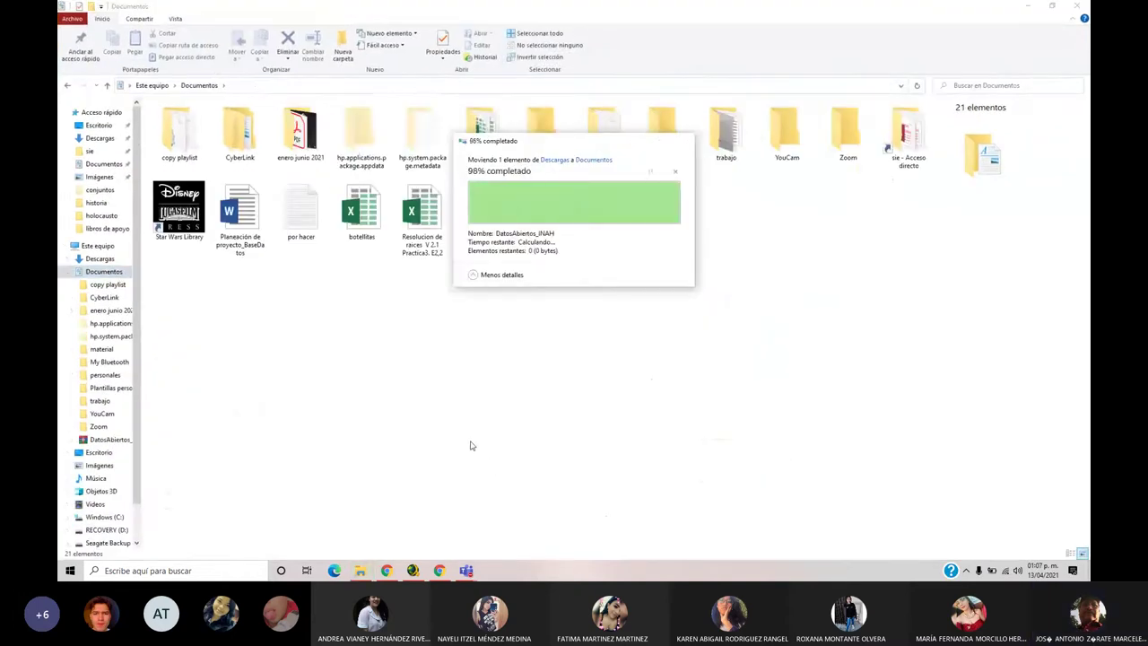
# Extract the contents of DatosAbiertos_INAH directly into the Documentos folder
pyautogui.click(592, 223)
pyautogui.doubleClick(592, 222)
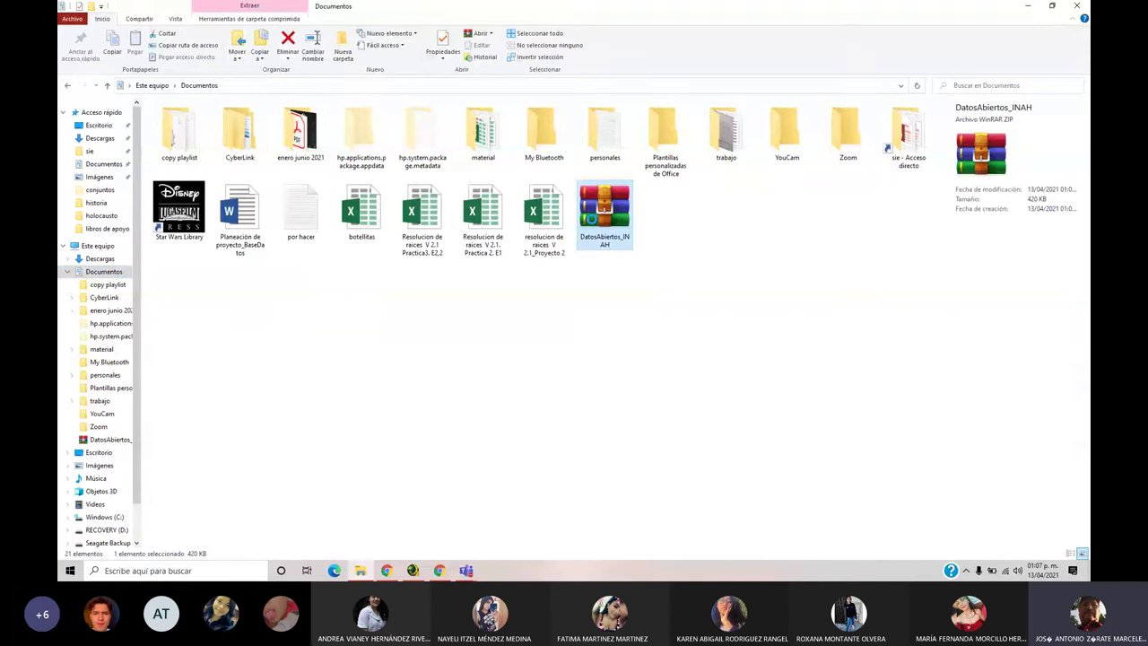
pyautogui.rightClick(593, 219)
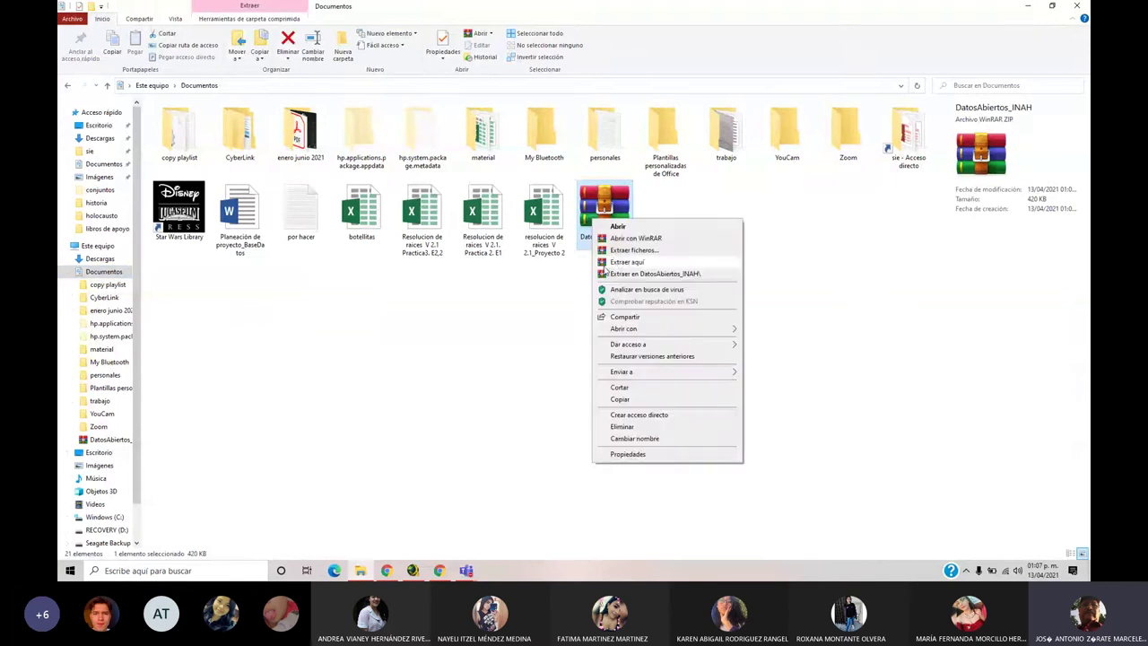
pyautogui.click(627, 262)
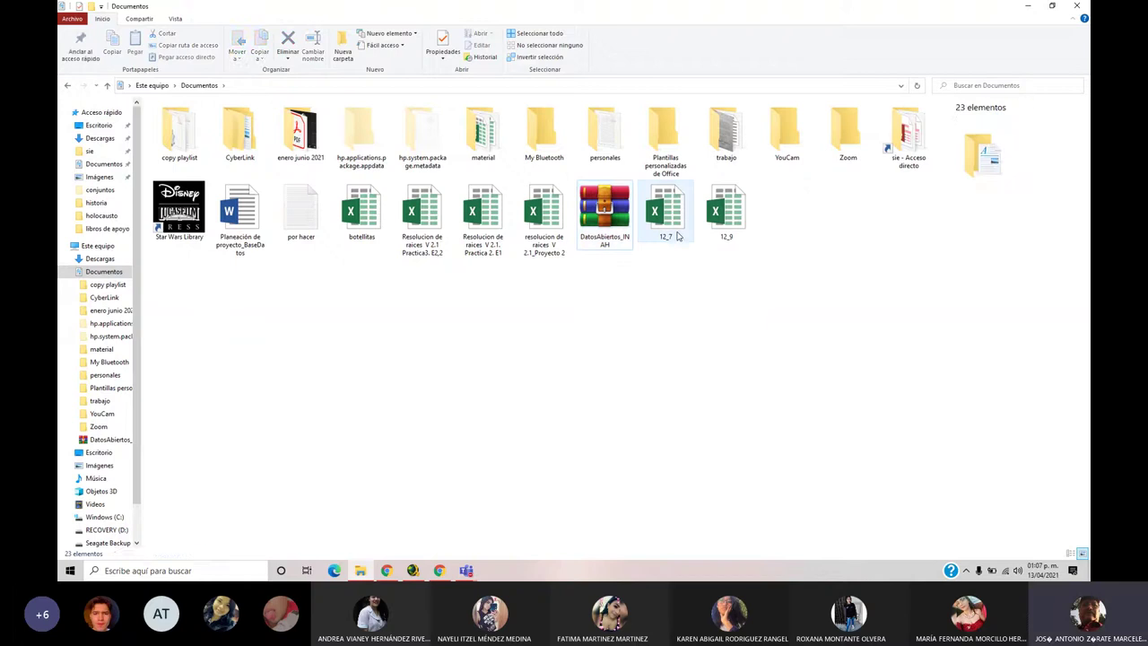
# Open the extracted 12_7 workbook, dismiss the activation wizard and enable editing
pyautogui.click(671, 222)
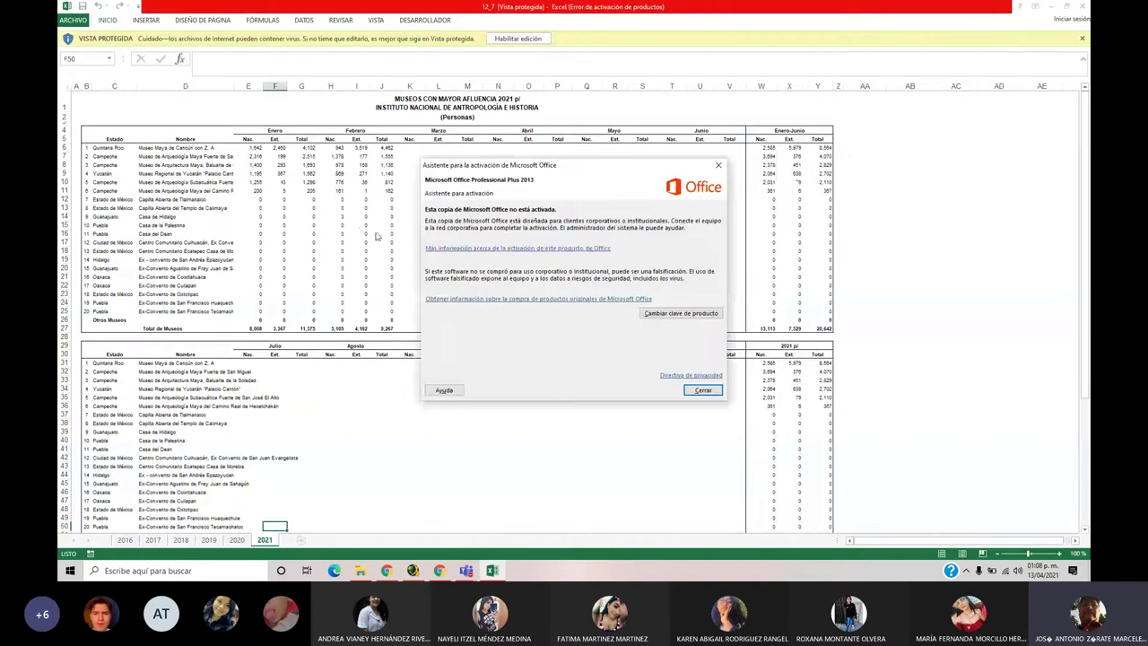
pyautogui.press('Escape')
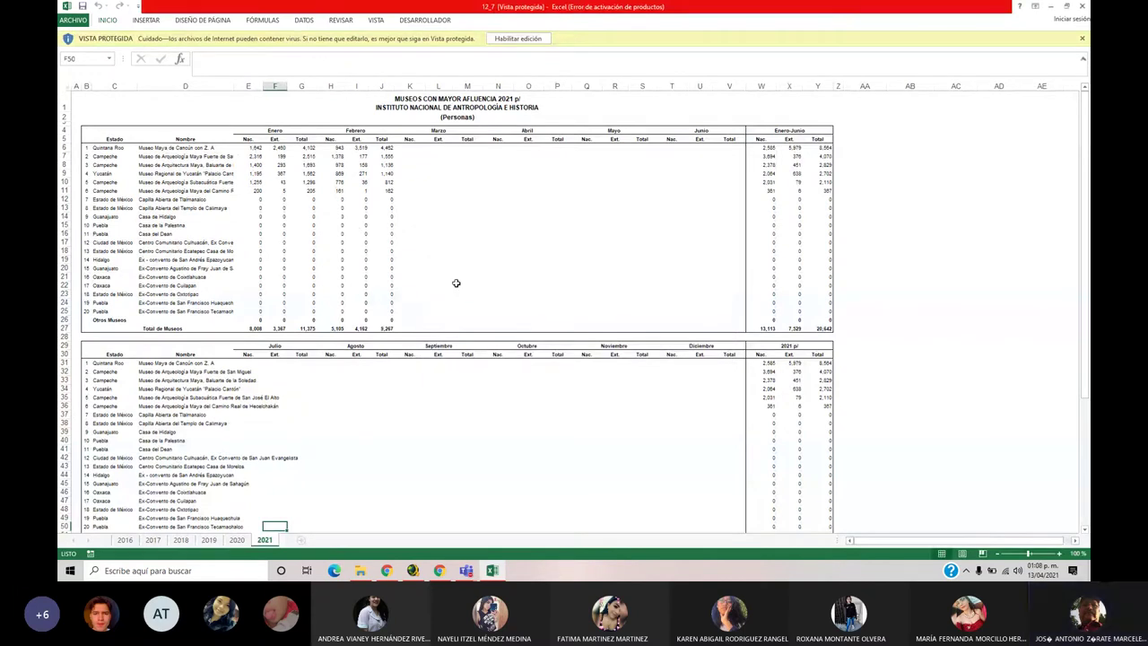
pyautogui.click(518, 39)
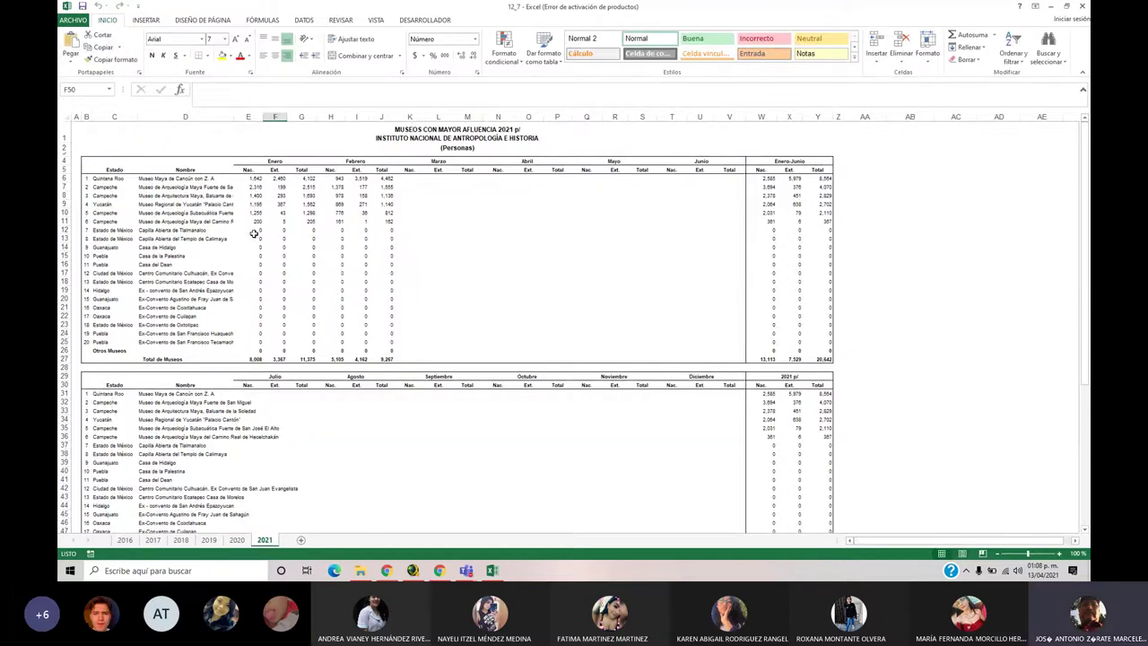
# Widen the Nombre column (D) in the 2021 sheet so the full museum names fit
pyautogui.click(217, 188)
pyautogui.moveTo(235, 117); pyautogui.dragTo(295, 117)
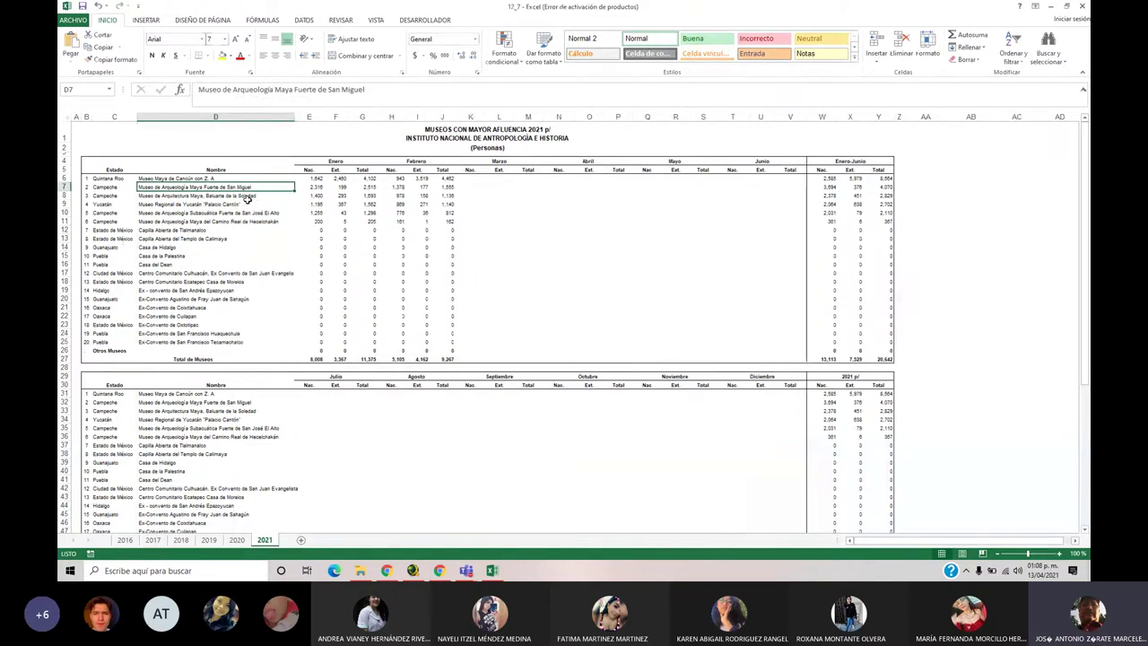
pyautogui.click(246, 195)
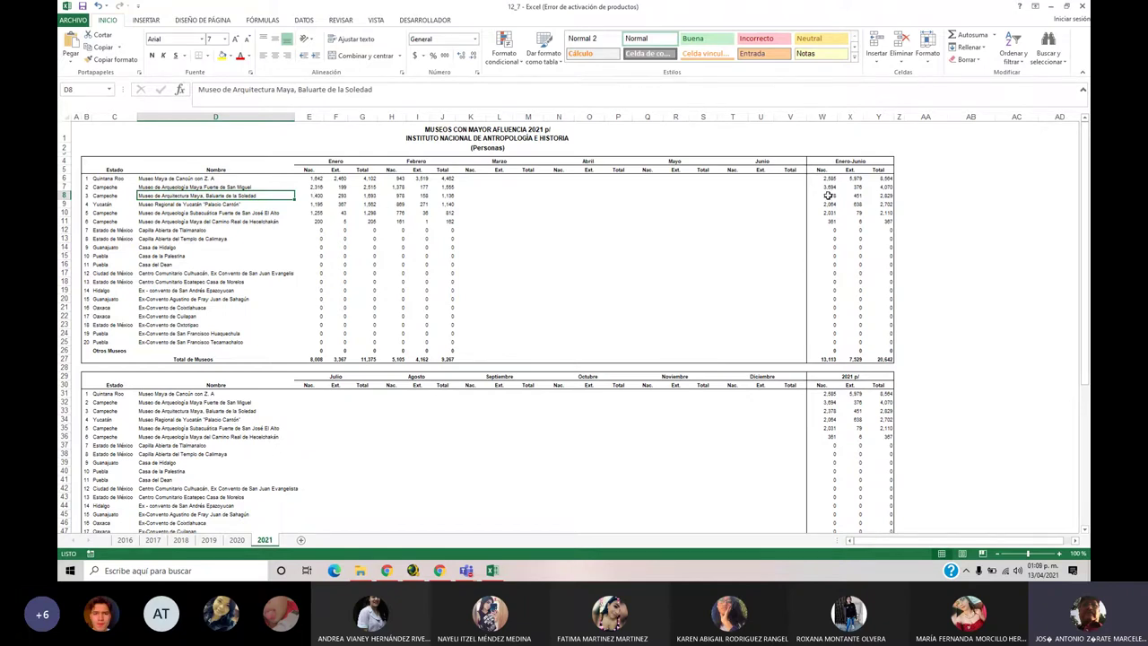
# Examine the row 8 museum's figures across the monthly columns through to the Enero-Junio block
pyautogui.click(314, 195)
pyautogui.click(364, 196)
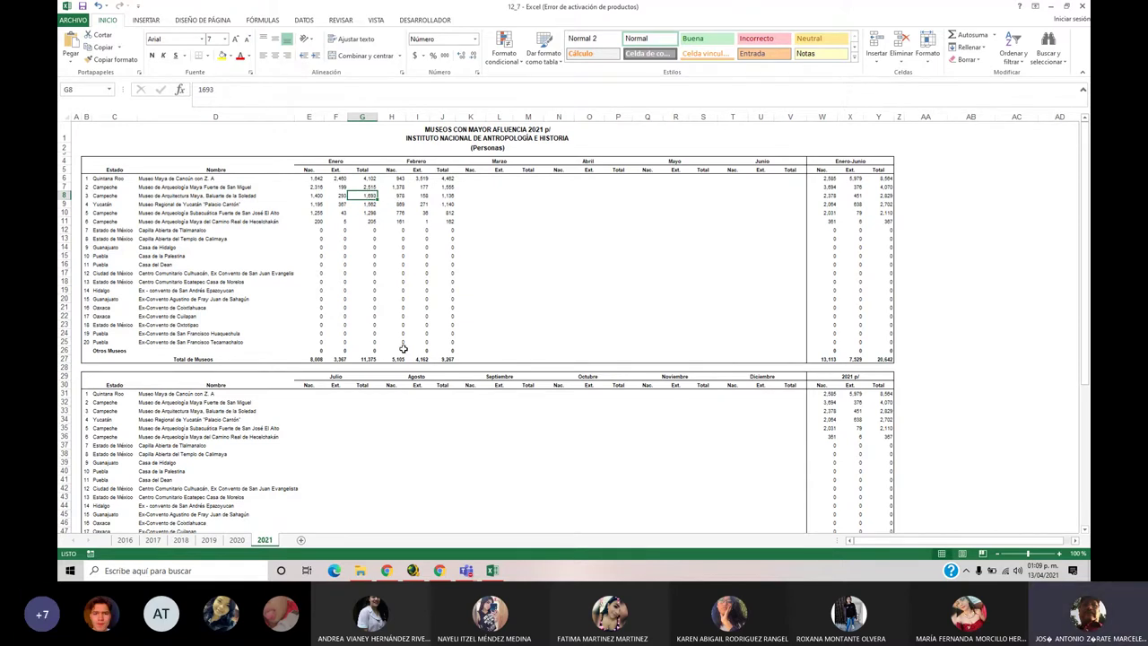
pyautogui.press('Right')
pyautogui.press('Right')
pyautogui.press('Right')
pyautogui.press('Right')
pyautogui.press('Right')
pyautogui.press('Right')
pyautogui.press('Right')
pyautogui.press('Right')
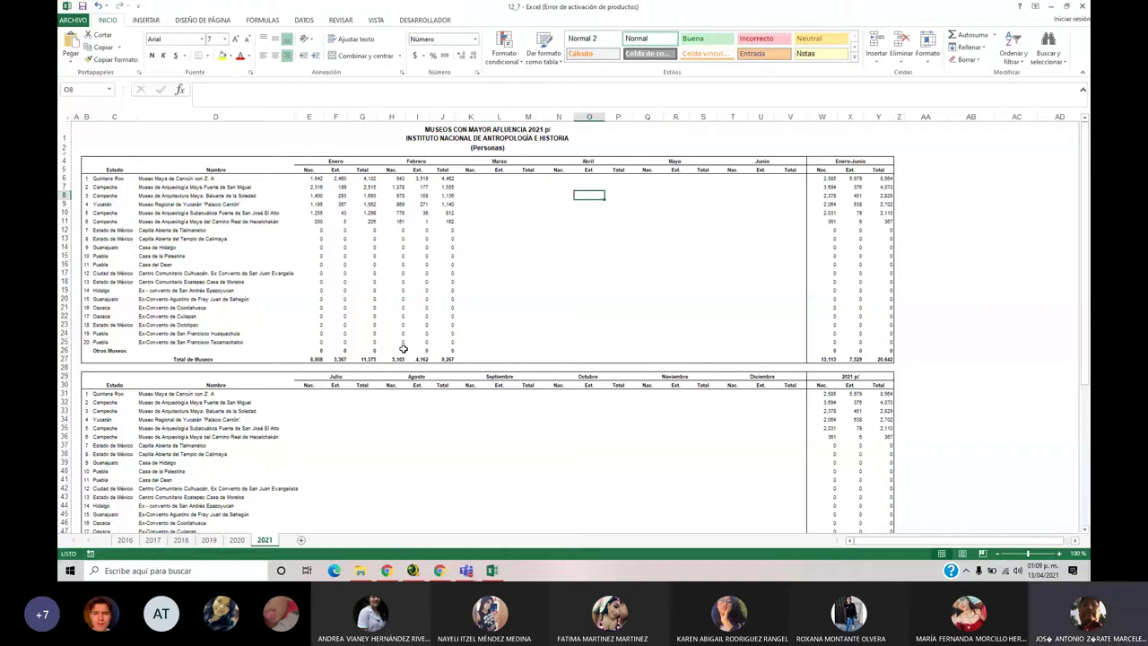
pyautogui.hotkey('ctrl', 'Right')
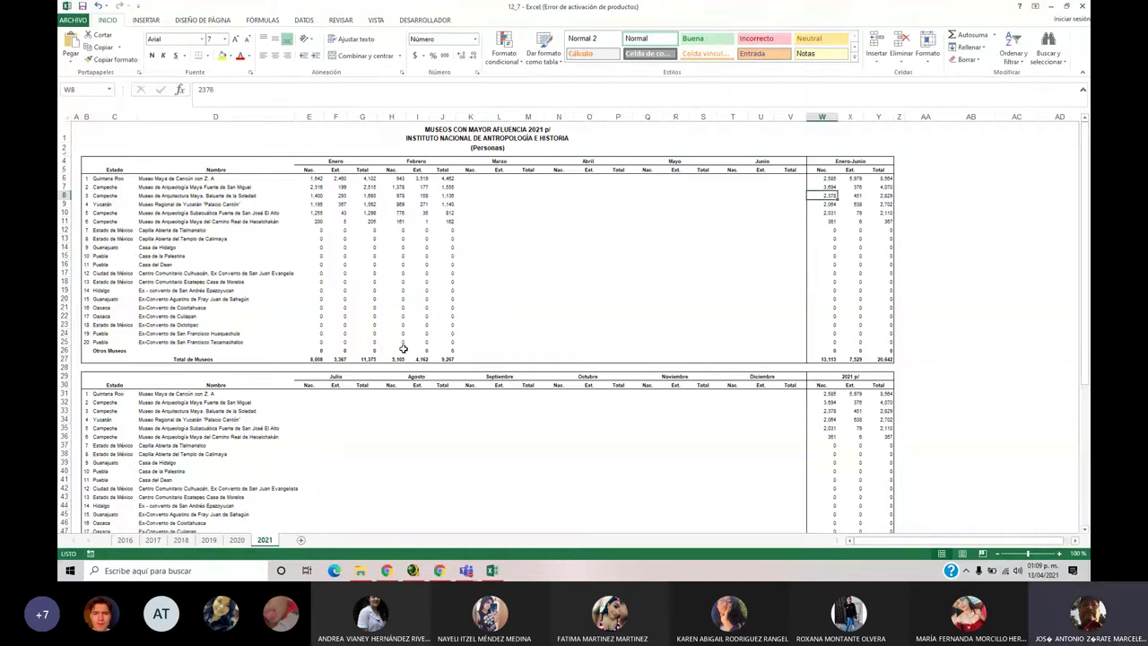
pyautogui.hotkey('ctrl', 'Left')
pyautogui.press('Left')
pyautogui.press('Left')
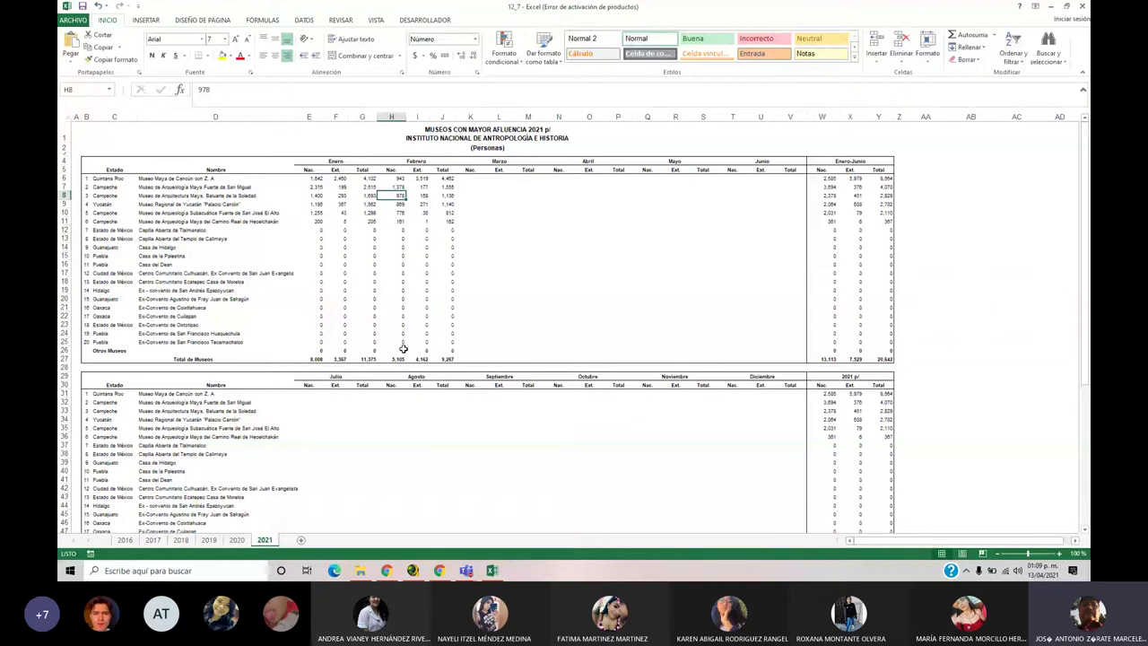
pyautogui.press('Right')
pyautogui.press('Right')
pyautogui.press('Right')
pyautogui.press('Right')
pyautogui.press('Right')
pyautogui.press('Right')
pyautogui.press('Right')
pyautogui.press('Right')
pyautogui.press('Right')
pyautogui.press('Right')
pyautogui.press('Right')
pyautogui.press('Right')
pyautogui.press('Right')
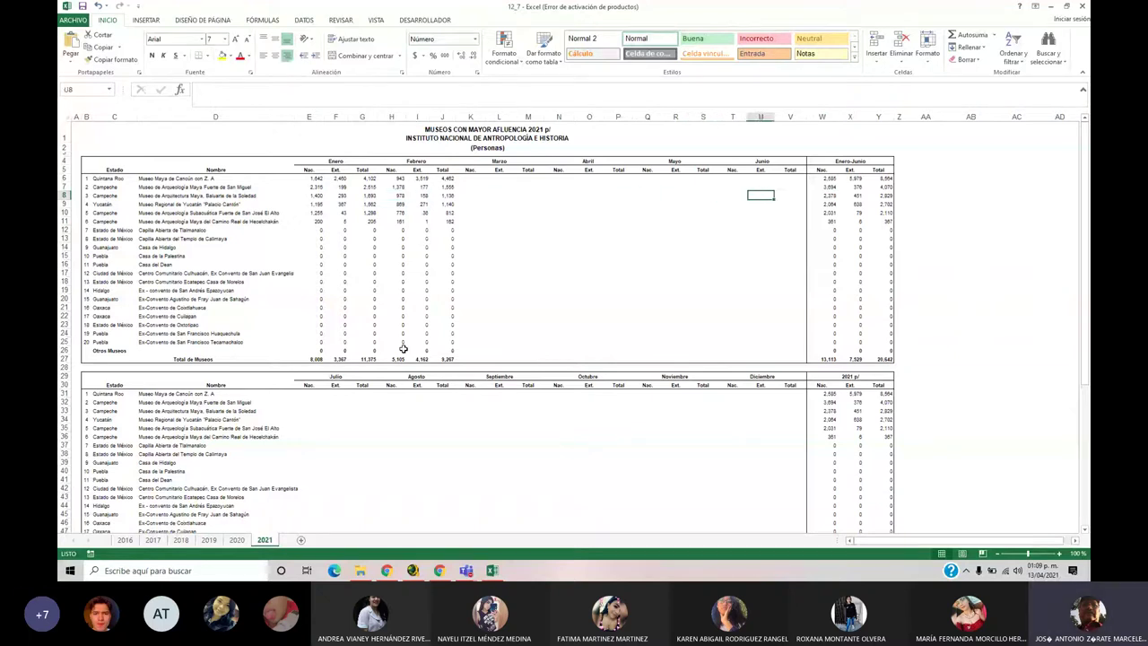
pyautogui.press('Right')
pyautogui.press('Right')
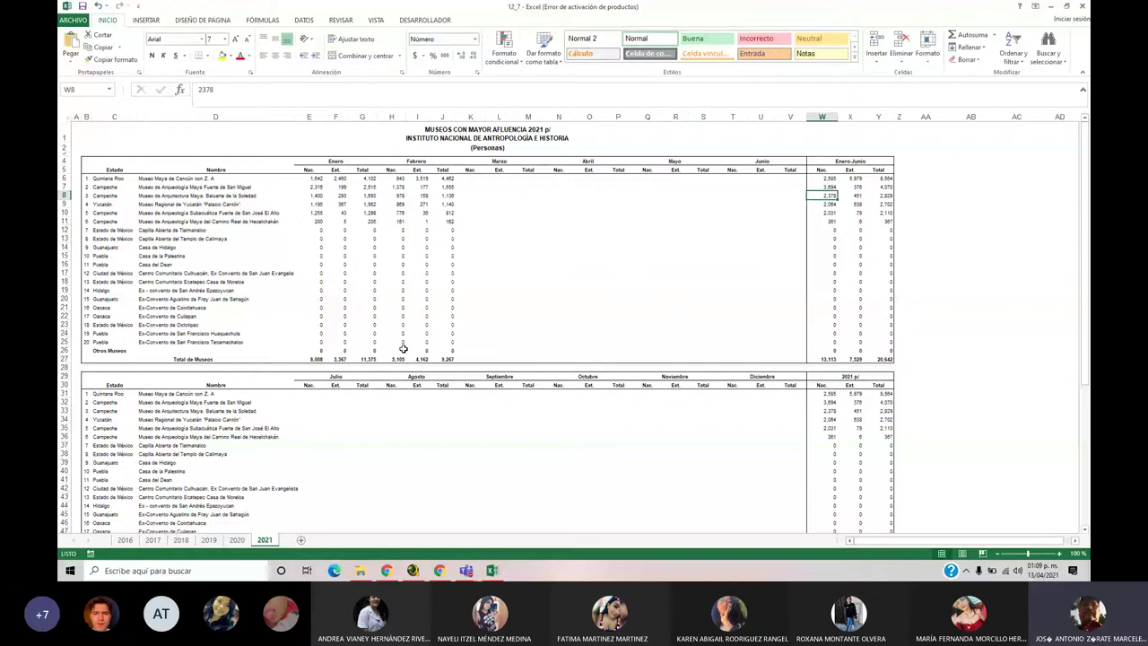
# Replace the Enero-Junio national figure in W6 with the formula =E6+H6
pyautogui.press('Up')
pyautogui.press('Up')
pyautogui.write('=')
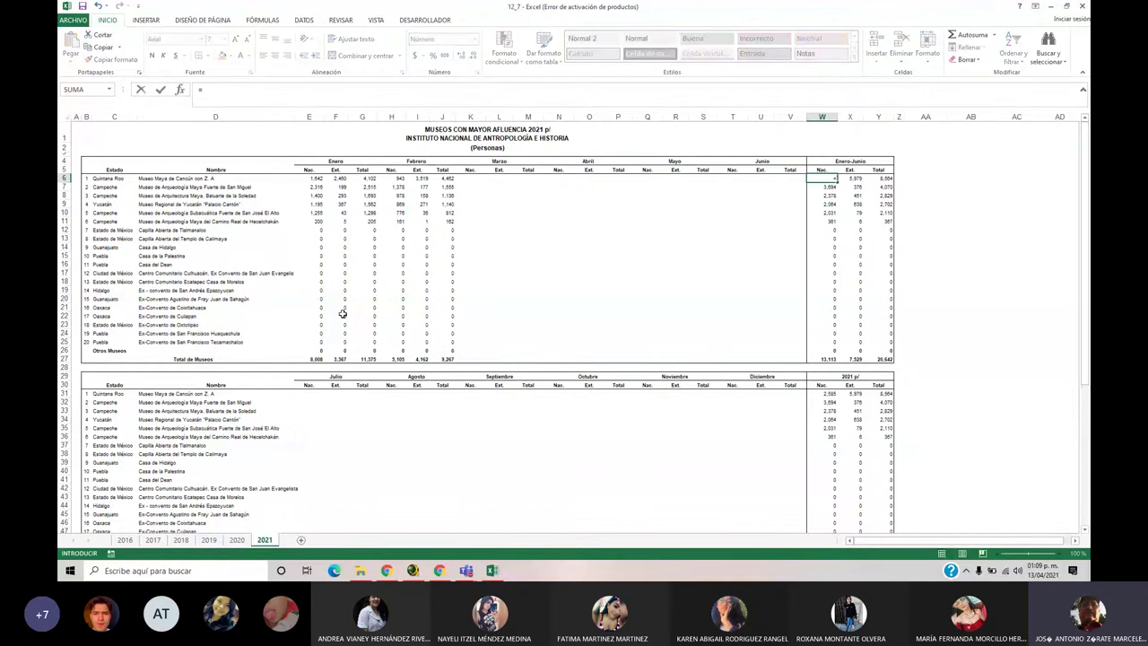
pyautogui.click(316, 179)
pyautogui.write('+')
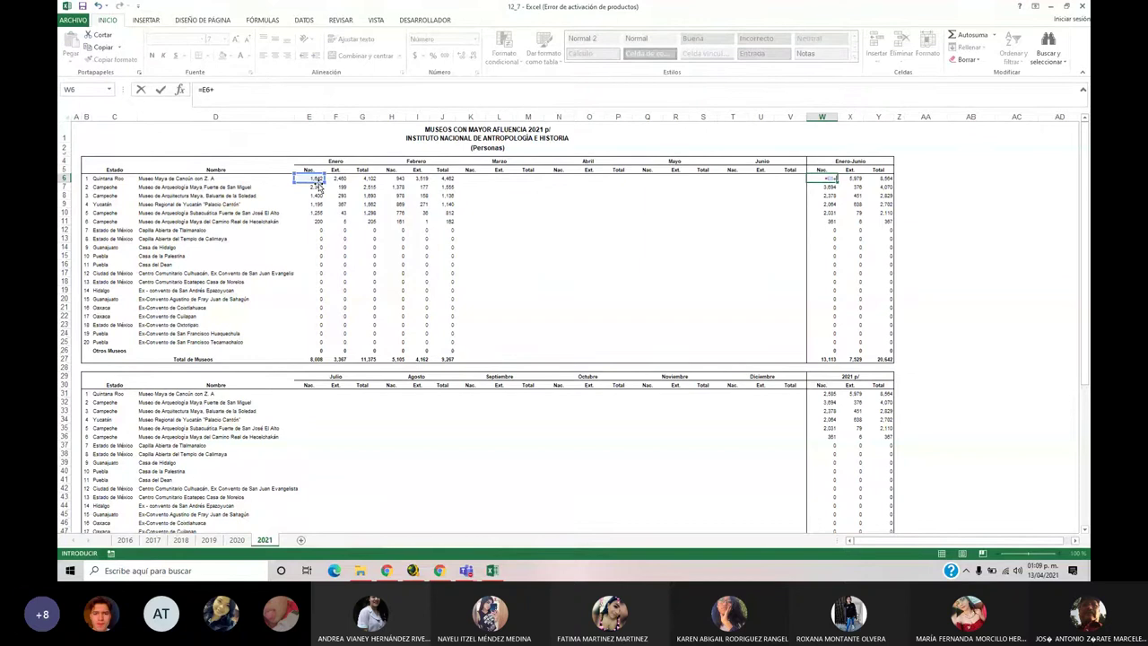
pyautogui.click(391, 178)
pyautogui.press('Return')
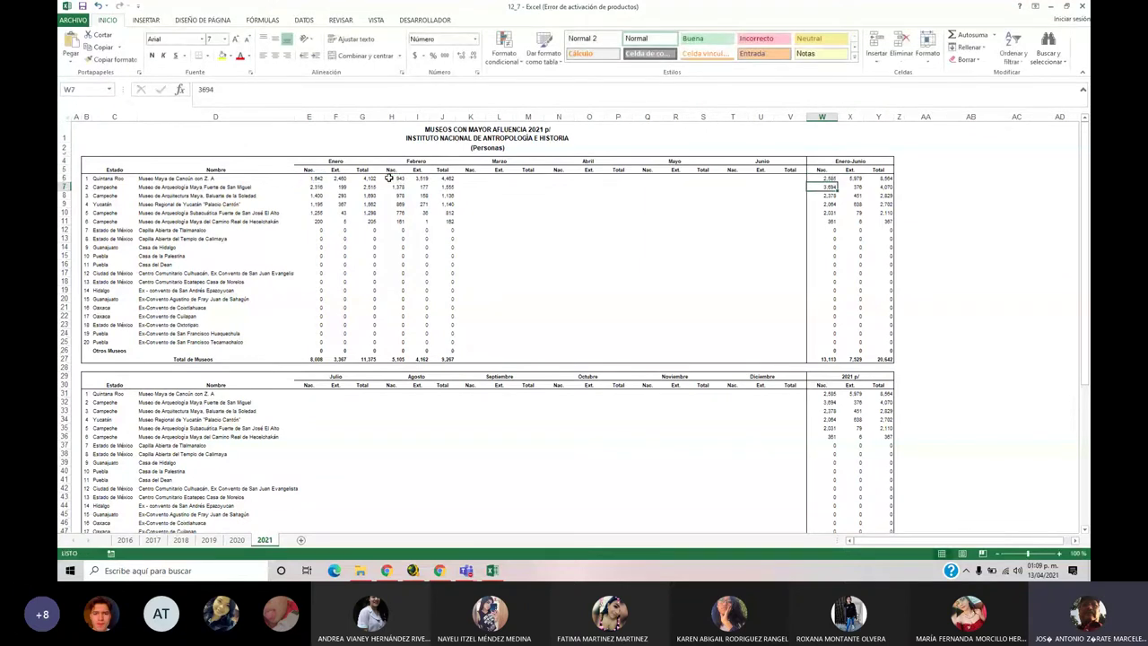
# Copy the W6 formula down the Enero-Junio national column through W26
pyautogui.press('Up')
pyautogui.hotkey('ctrl', 'c')
pyautogui.hotkey('shift', 'Down')
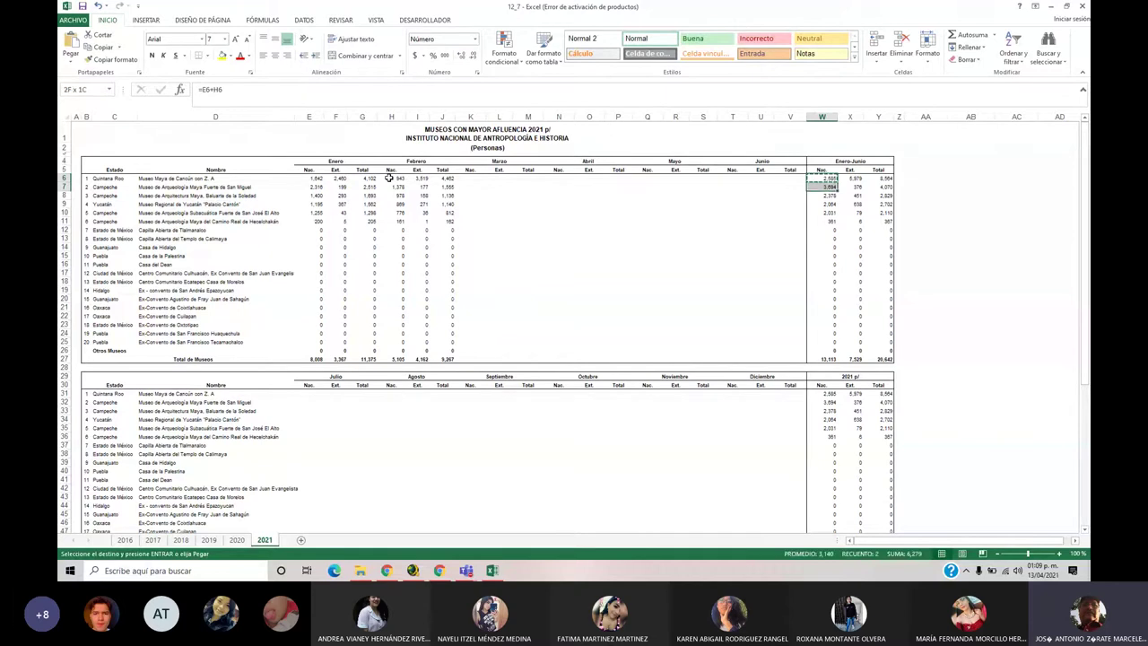
pyautogui.hotkey('shift', 'Down')
pyautogui.hotkey('shift', 'Down')
pyautogui.hotkey('shift', 'Down')
pyautogui.hotkey('shift', 'Down')
pyautogui.hotkey('shift', 'Down')
pyautogui.hotkey('shift', 'Down')
pyautogui.hotkey('shift', 'Down')
pyautogui.hotkey('shift', 'Down')
pyautogui.hotkey('shift', 'Down')
pyautogui.hotkey('shift', 'Down')
pyautogui.hotkey('shift', 'Down')
pyautogui.hotkey('shift', 'Down')
pyautogui.hotkey('shift', 'Down')
pyautogui.hotkey('shift', 'Down')
pyautogui.hotkey('shift', 'Down')
pyautogui.hotkey('shift', 'Down')
pyautogui.hotkey('ctrl', 'v')
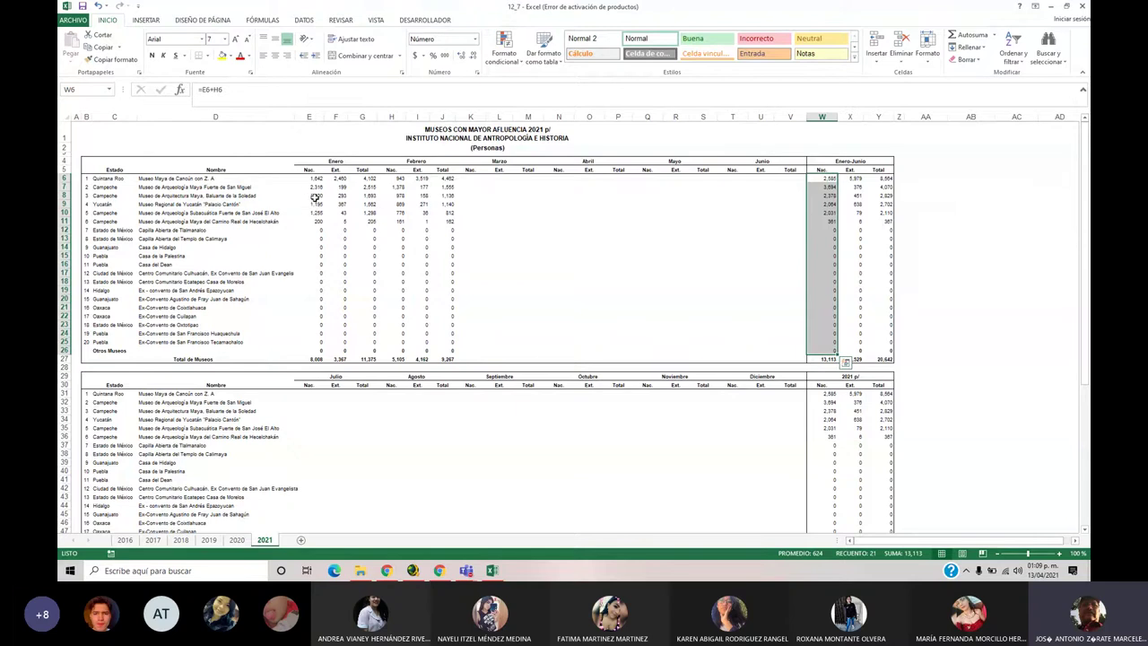
# Enlarge the 2021 sheet to 170% and review the museum list with its January and February figures
pyautogui.click(1059, 553)
pyautogui.click(1060, 552)
pyautogui.click(1060, 553)
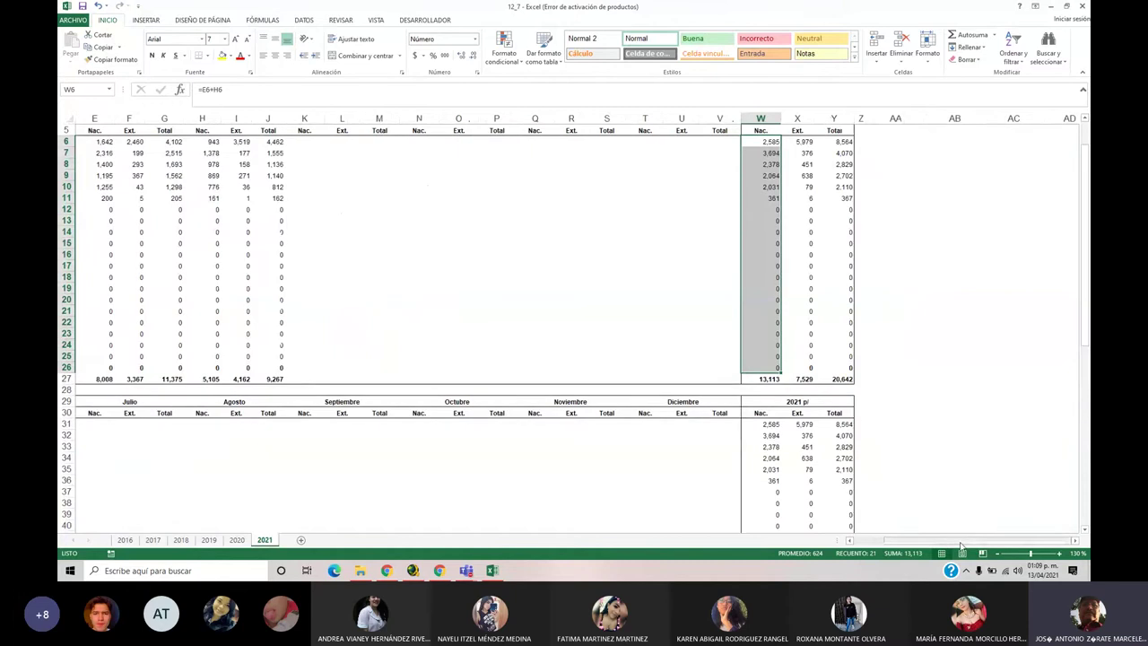
pyautogui.moveTo(964, 541); pyautogui.dragTo(933, 541)
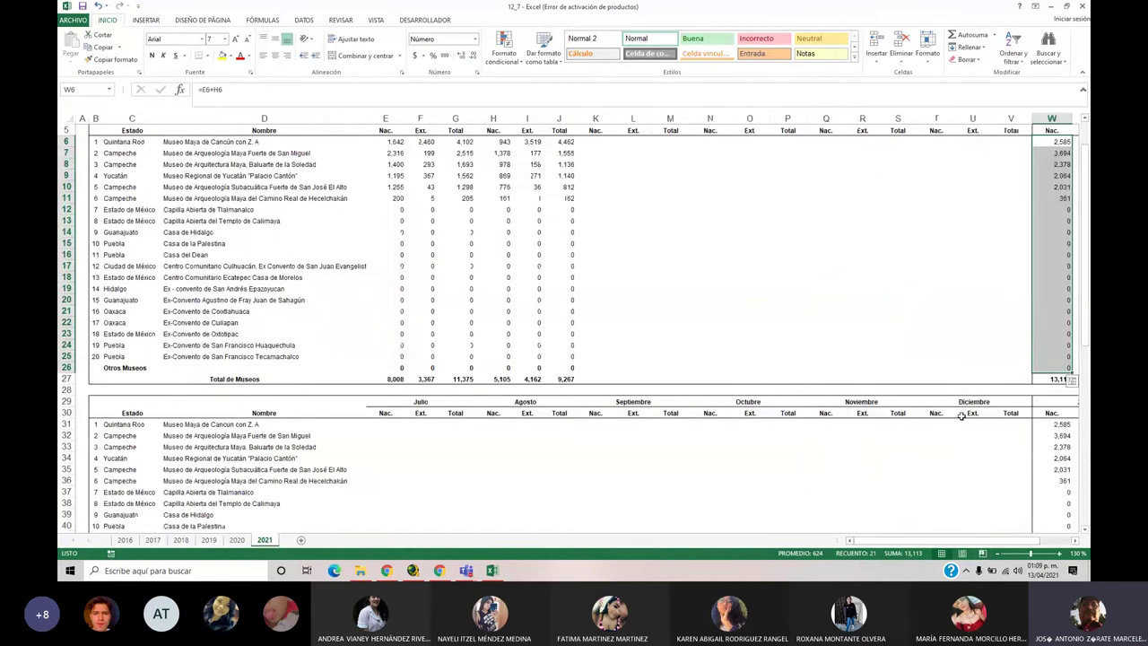
pyautogui.hscroll(2, 961, 417)
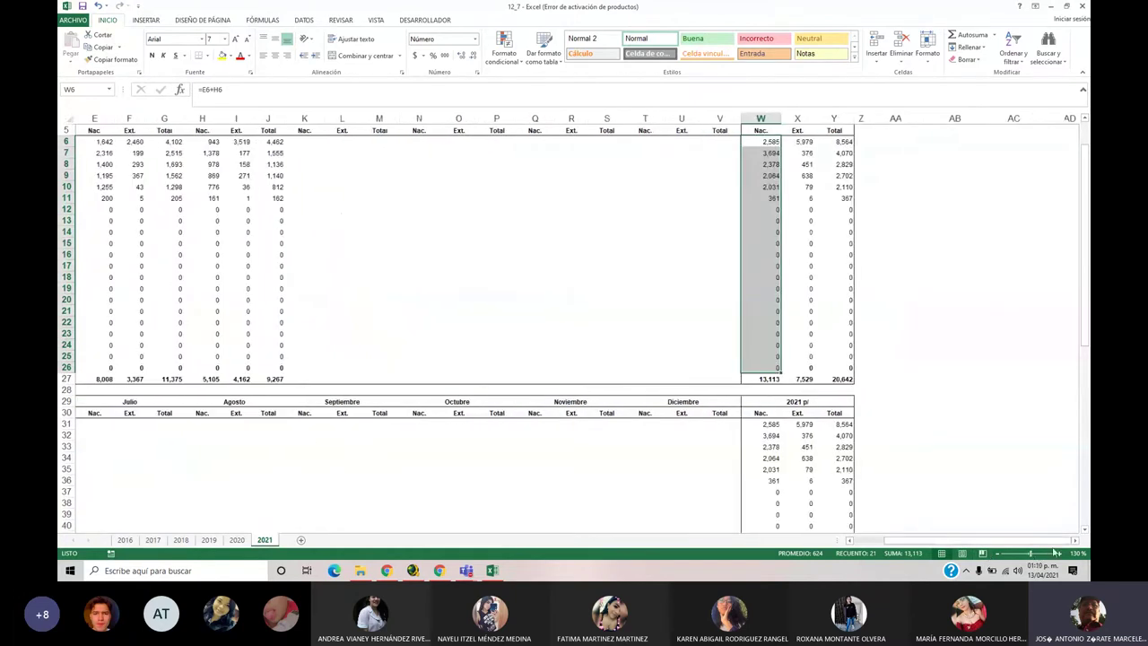
pyautogui.click(1060, 552)
pyautogui.click(1059, 553)
pyautogui.click(1060, 553)
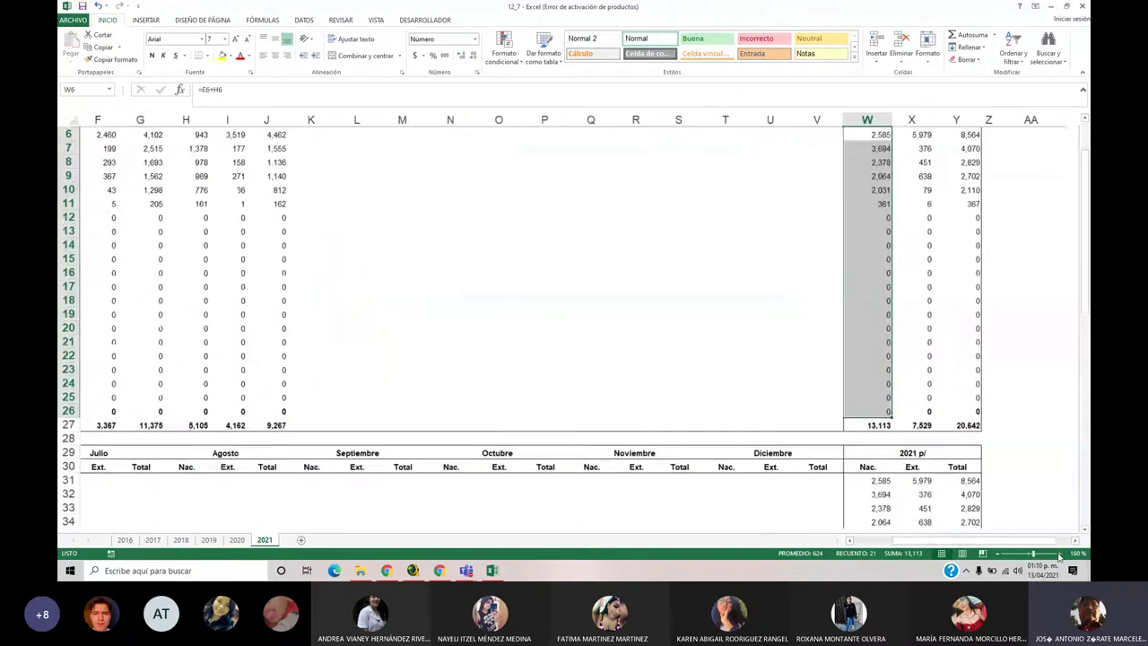
pyautogui.click(1059, 552)
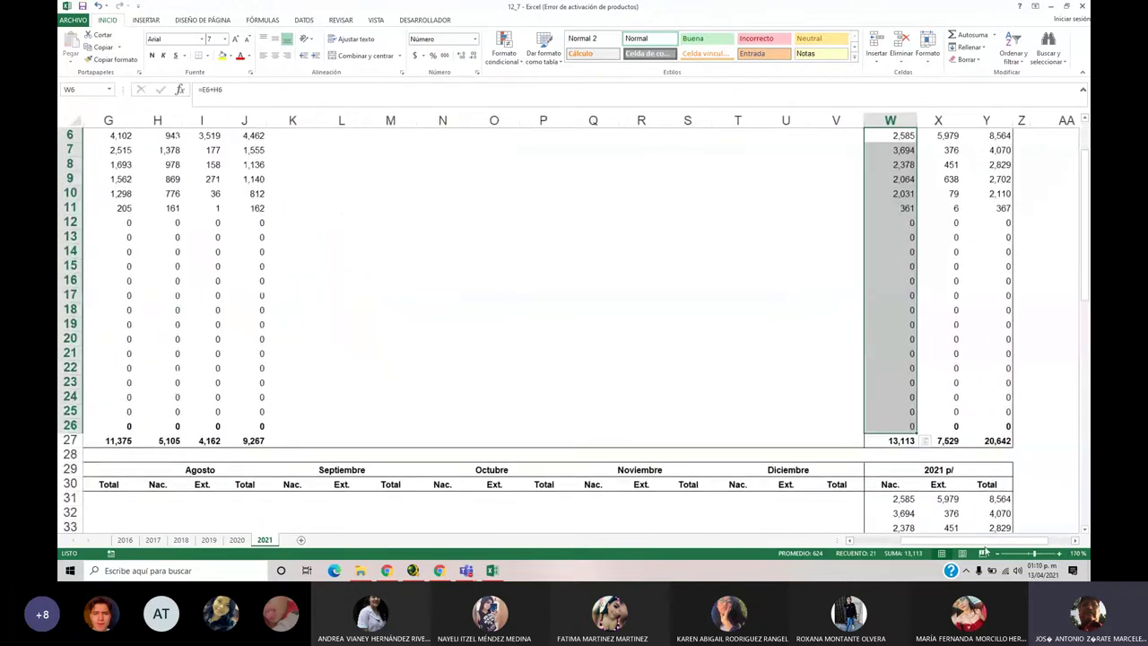
pyautogui.moveTo(916, 542); pyautogui.dragTo(826, 553)
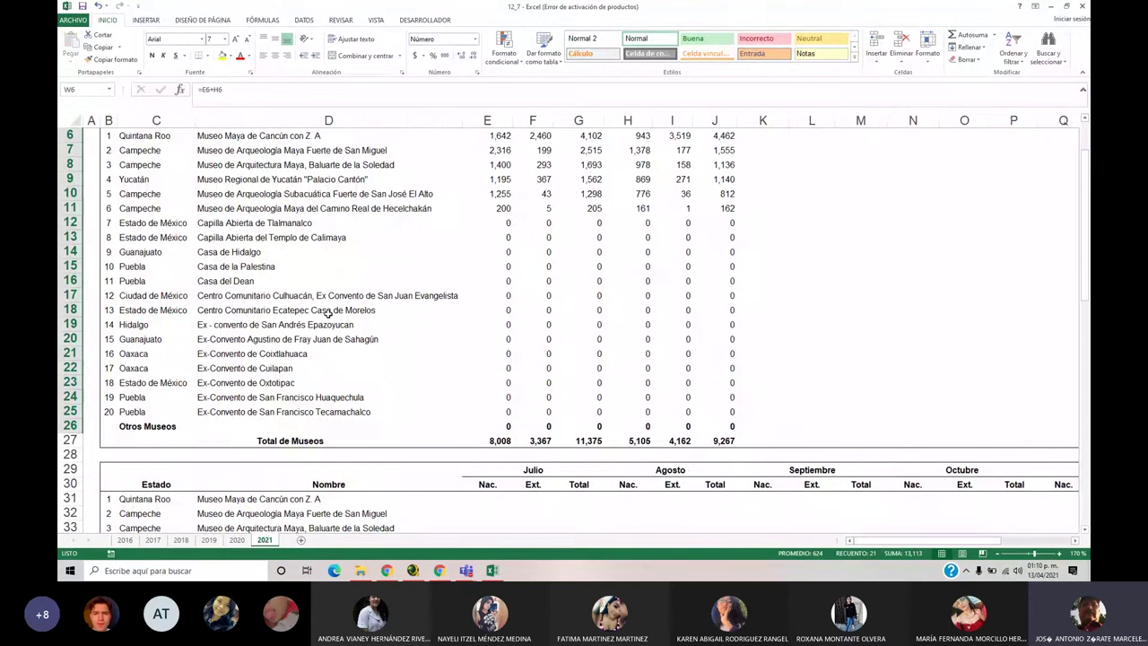
pyautogui.click(356, 411)
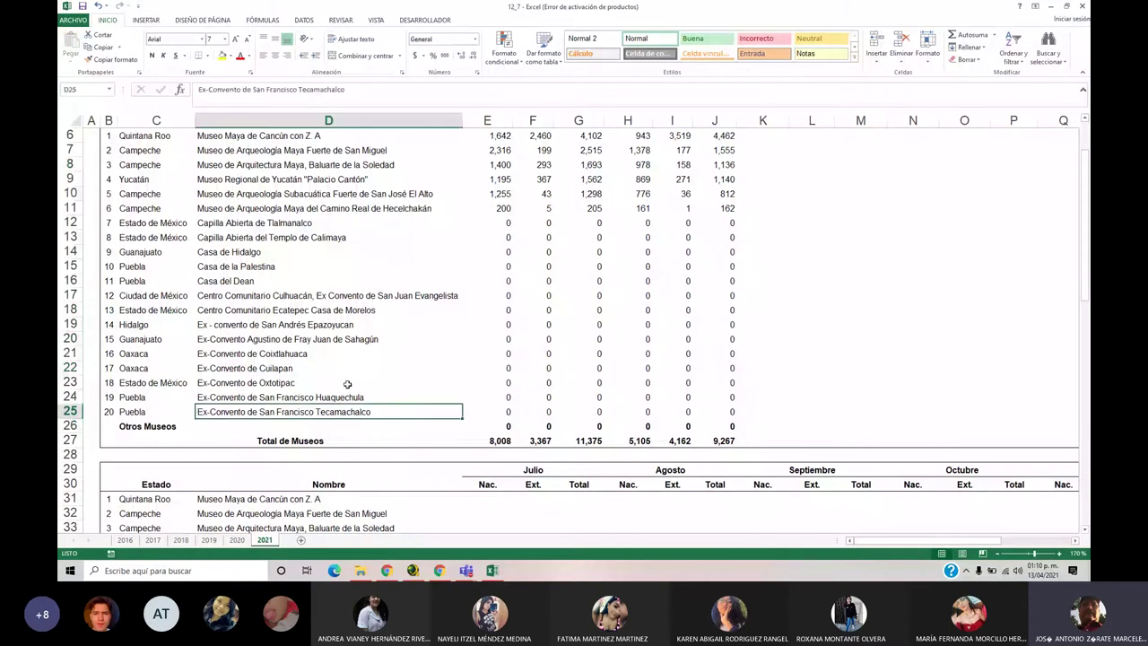
pyautogui.scroll(2, 350, 384)
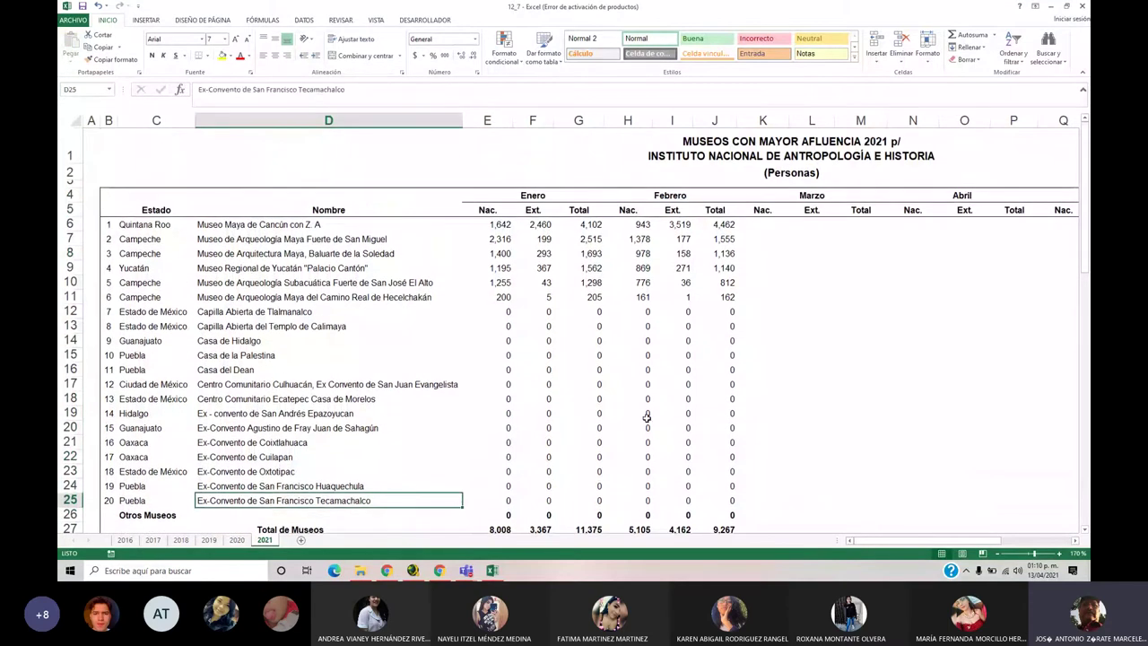
# Inspect the contents of the Enero-Junio national total in cell W27
pyautogui.moveTo(901, 544); pyautogui.dragTo(953, 545)
pyautogui.scroll(-2, 948, 490)
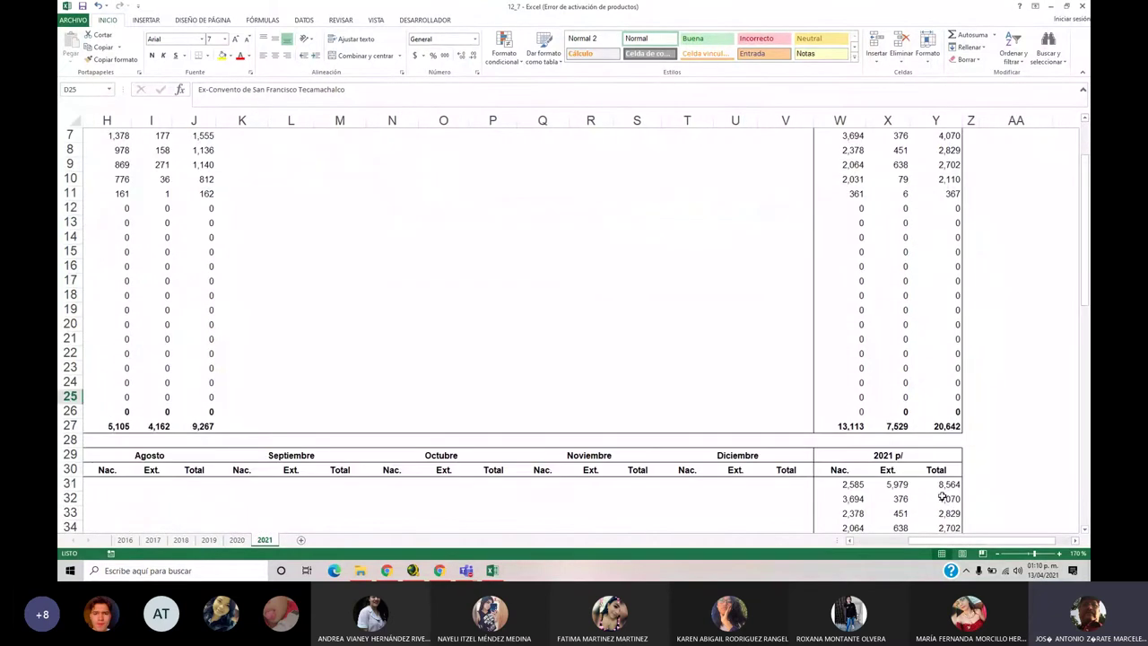
pyautogui.click(852, 427)
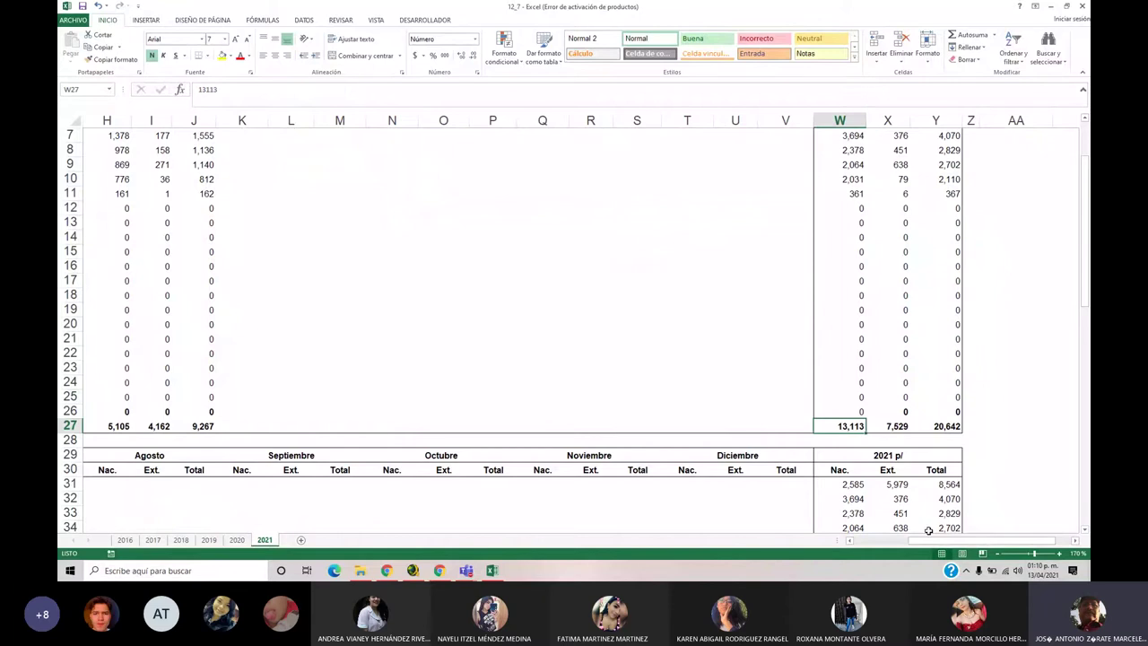
# Calculate the row 8 museum's share of the Enero-Junio national total in AA13 with the formula =W8/W27
pyautogui.moveTo(930, 542)
pyautogui.mouseDown()
pyautogui.moveTo(866, 537)
pyautogui.moveTo(933, 535)
pyautogui.mouseUp()
pyautogui.click(847, 151)
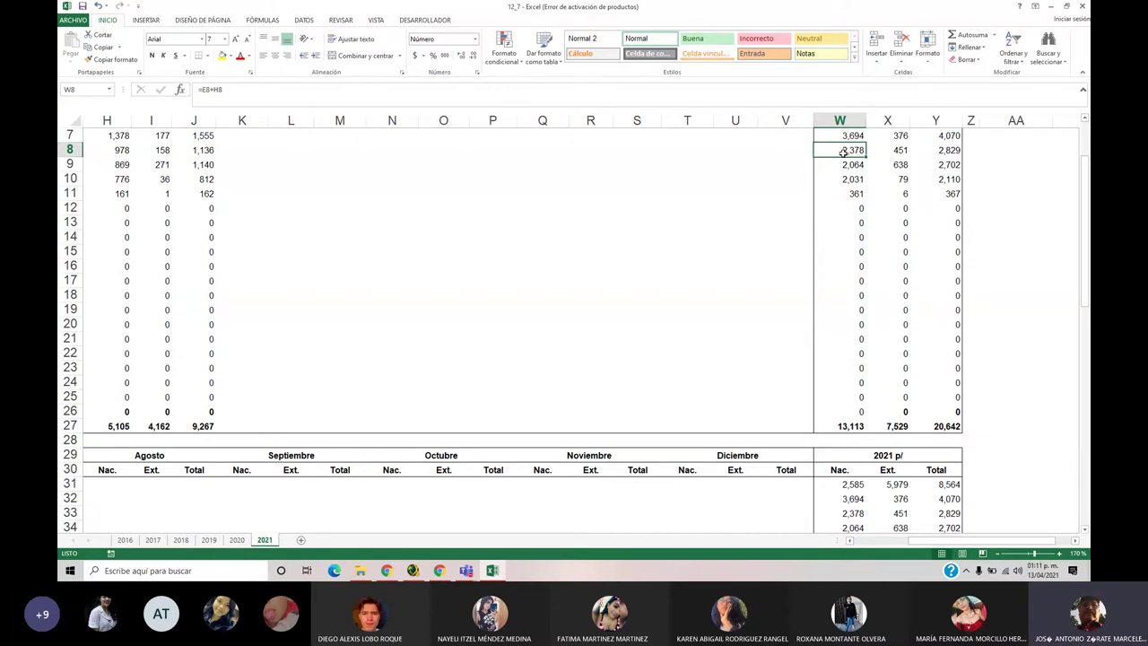
pyautogui.click(1015, 226)
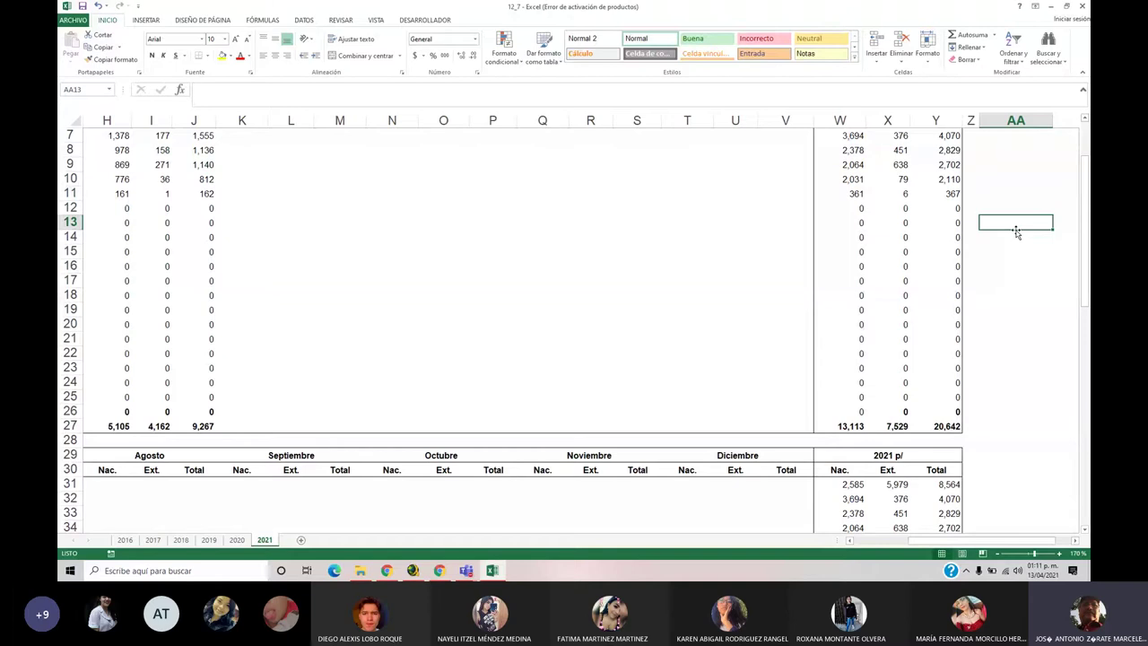
pyautogui.write('=')
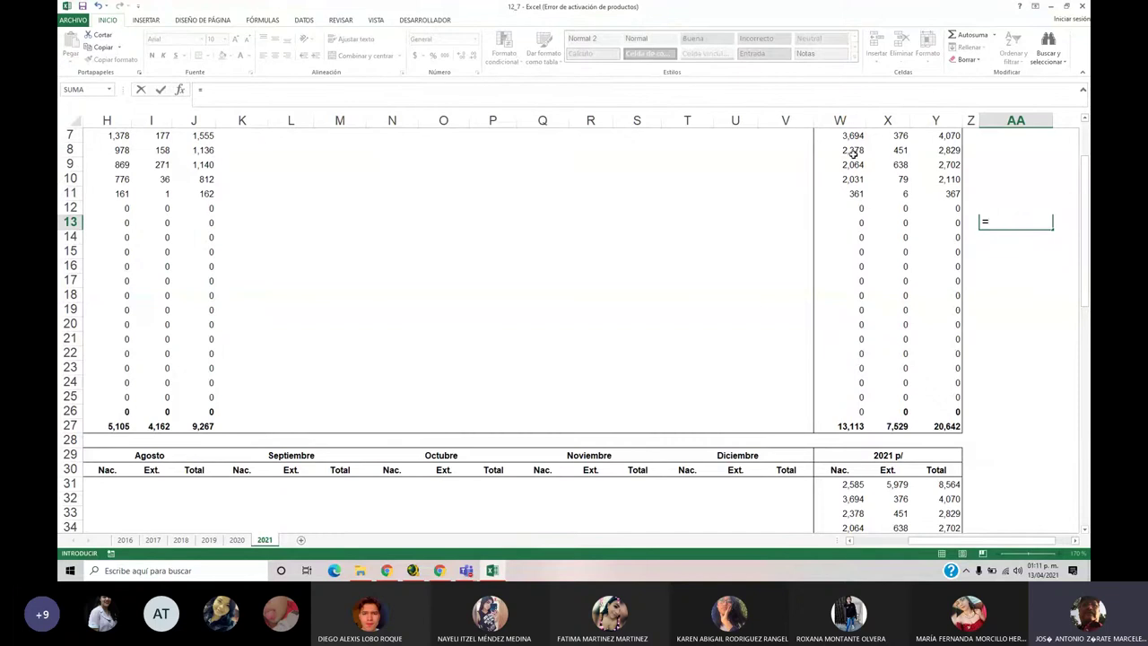
pyautogui.click(852, 153)
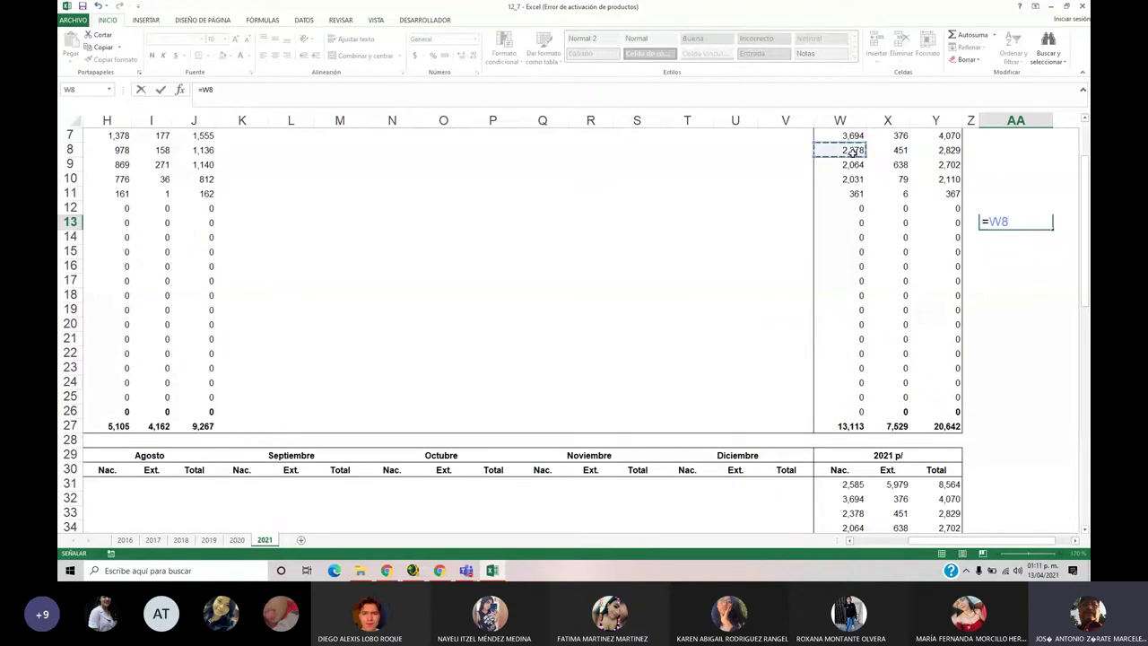
pyautogui.write('/')
pyautogui.click(844, 426)
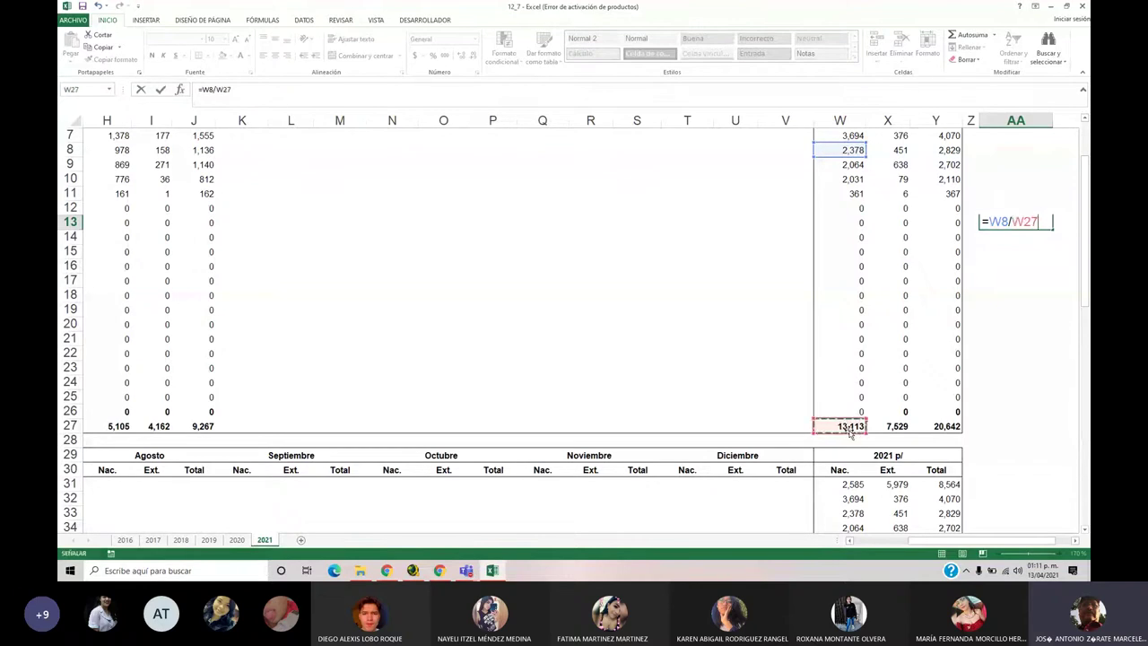
pyautogui.press('Return')
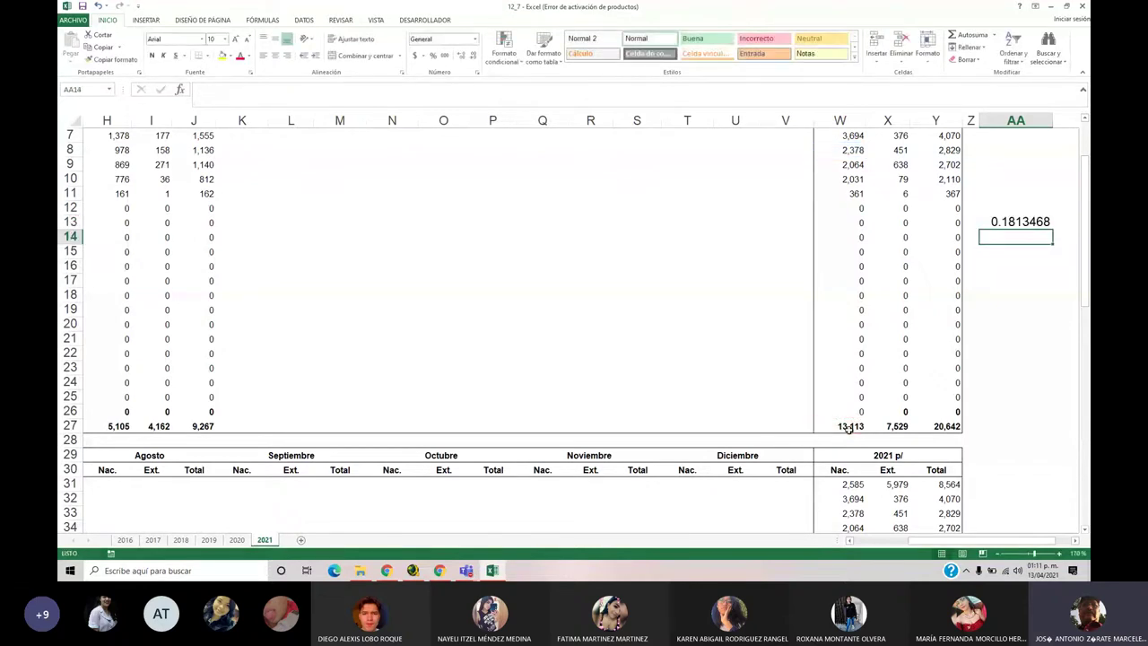
# Format the trial share in AA13 as a percentage and clear the cell
pyautogui.click(1015, 225)
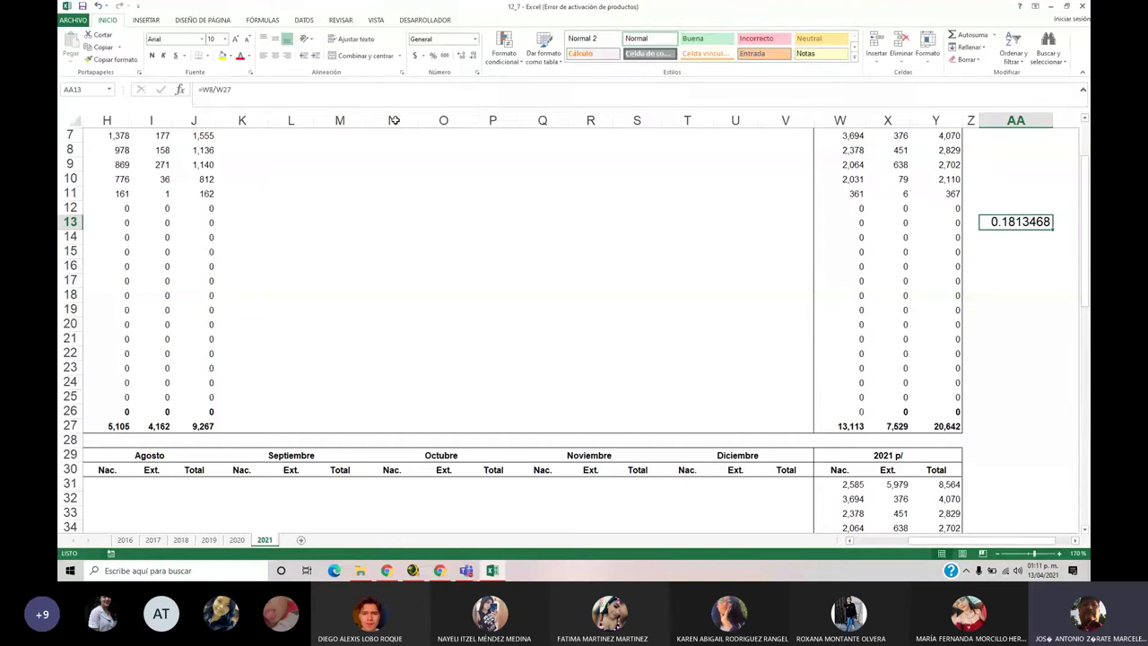
pyautogui.click(433, 56)
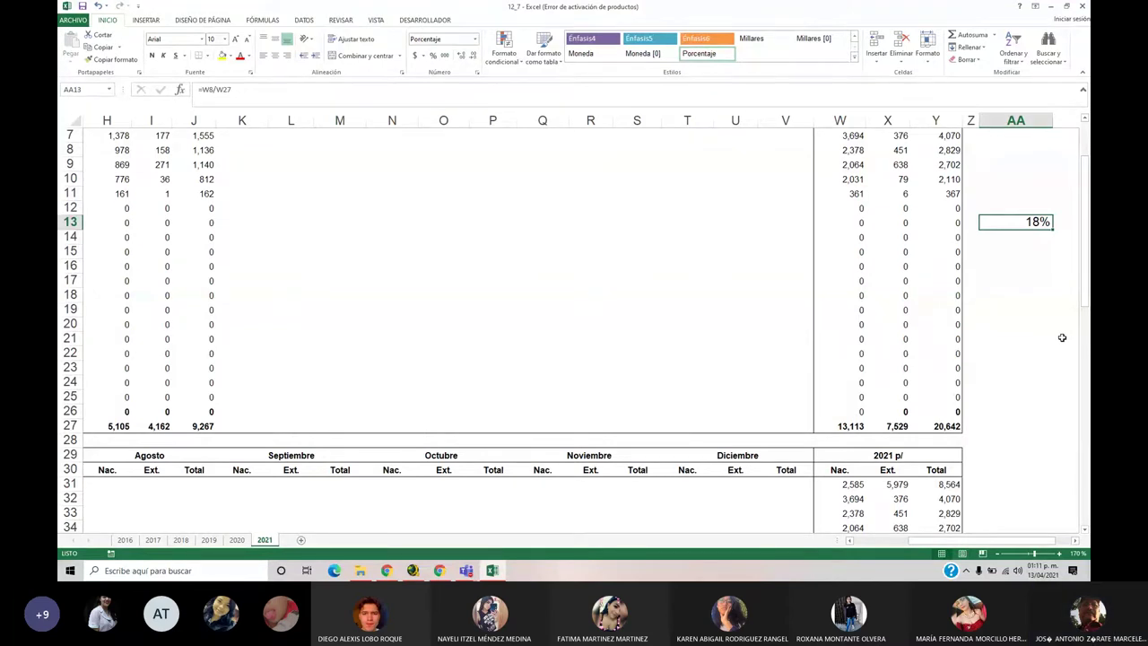
pyautogui.scroll(1, 1059, 338)
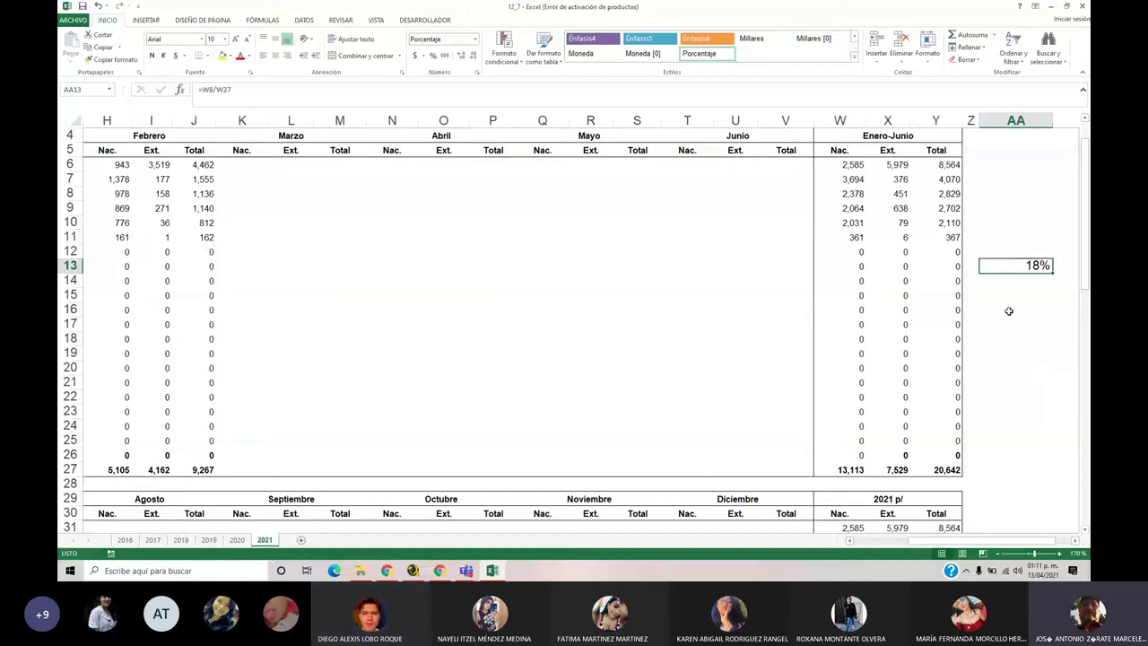
pyautogui.press('Delete')
# Build a formula in AA6 that divides the first museum's Enero-Junio national figure by the column total, =W6/W27
pyautogui.click(998, 168)
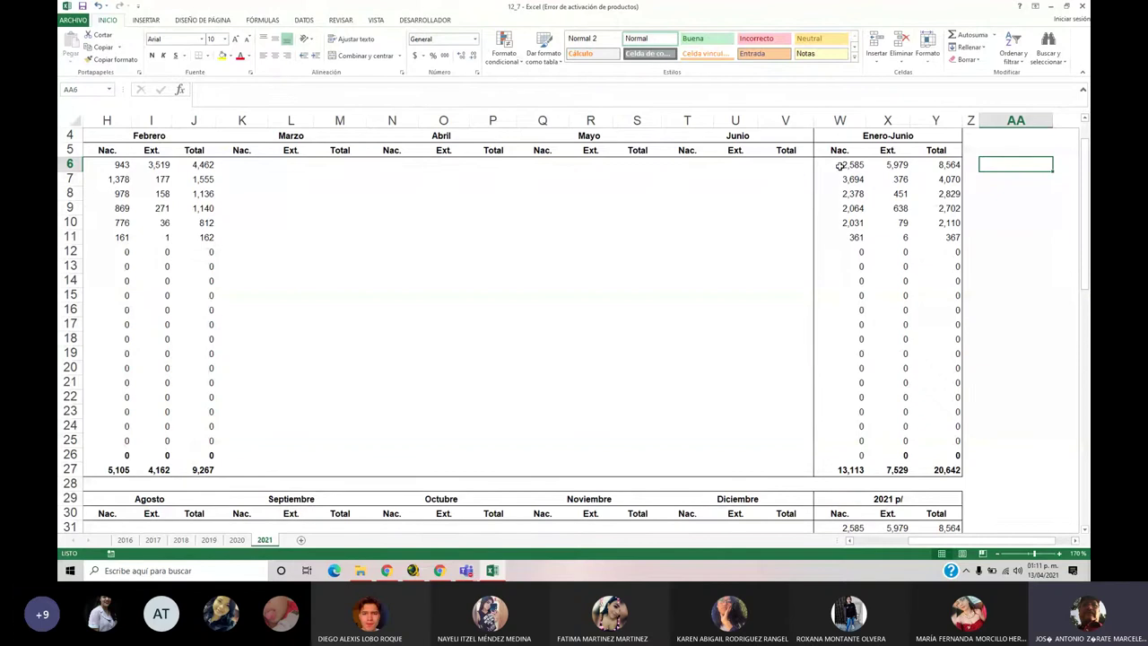
pyautogui.click(841, 166)
pyautogui.click(1000, 164)
pyautogui.write('=')
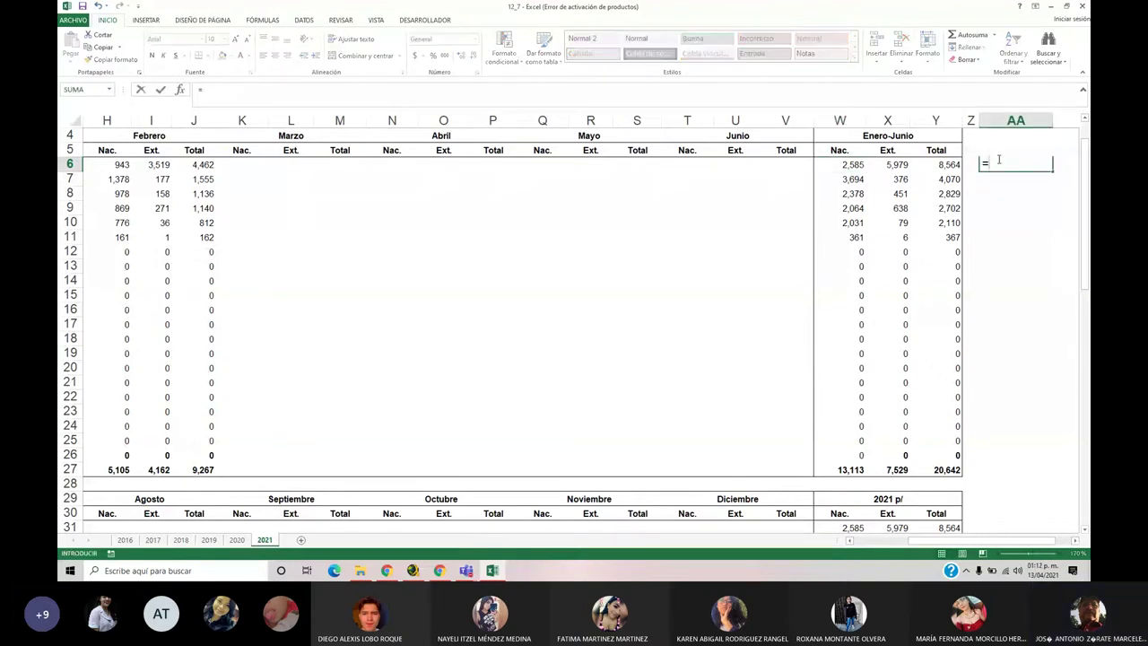
pyautogui.click(851, 166)
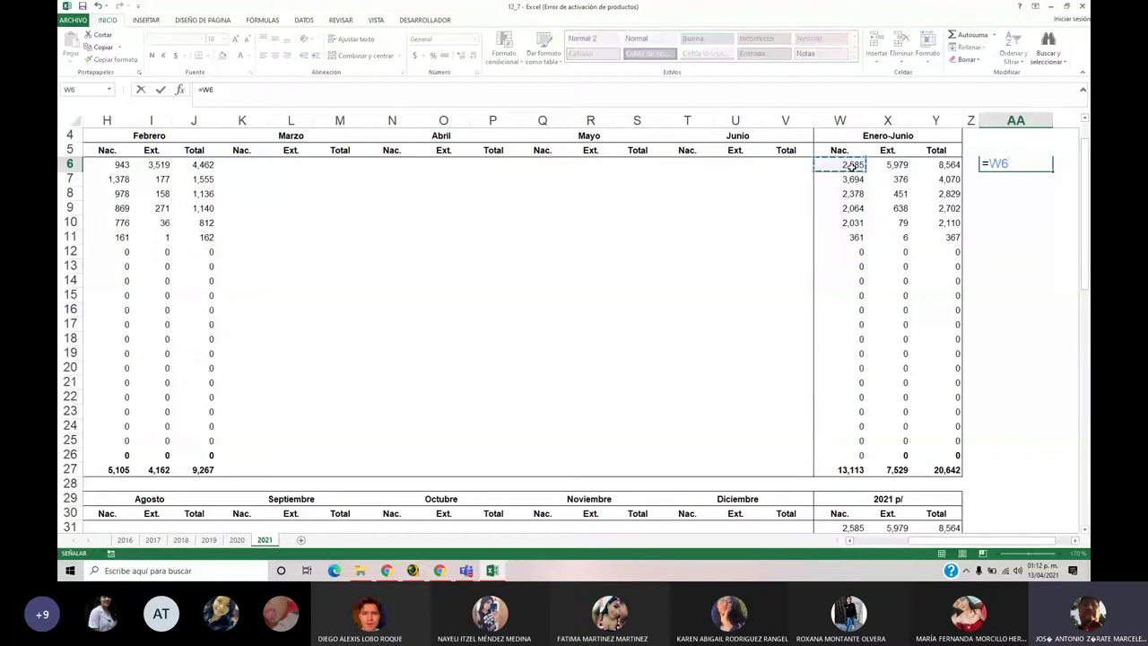
pyautogui.write('/')
pyautogui.click(851, 469)
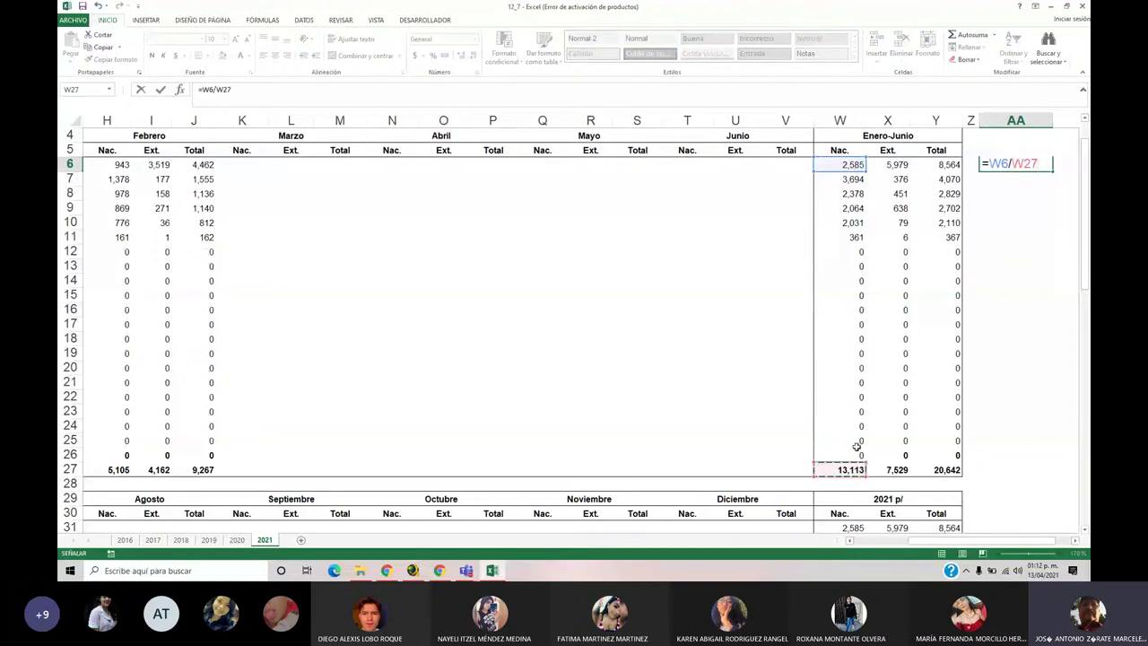
# Make the divisor's column reference absolute and enter =W6/$W27 in AA6
pyautogui.press('Left')
pyautogui.press('Left')
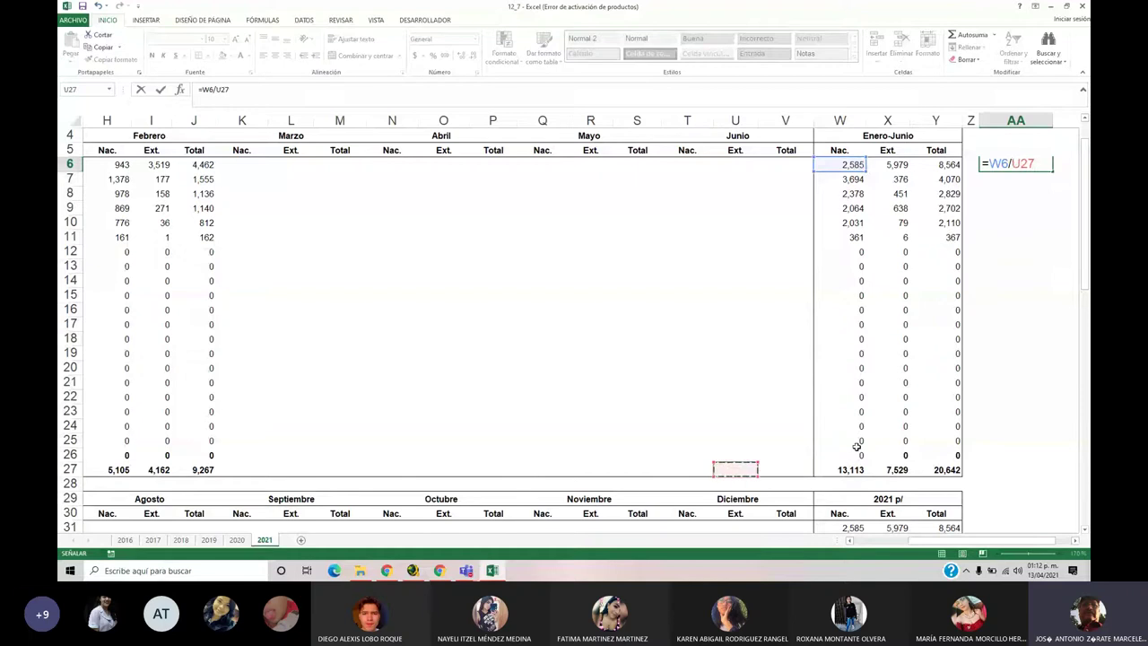
pyautogui.press('Right')
pyautogui.press('Right')
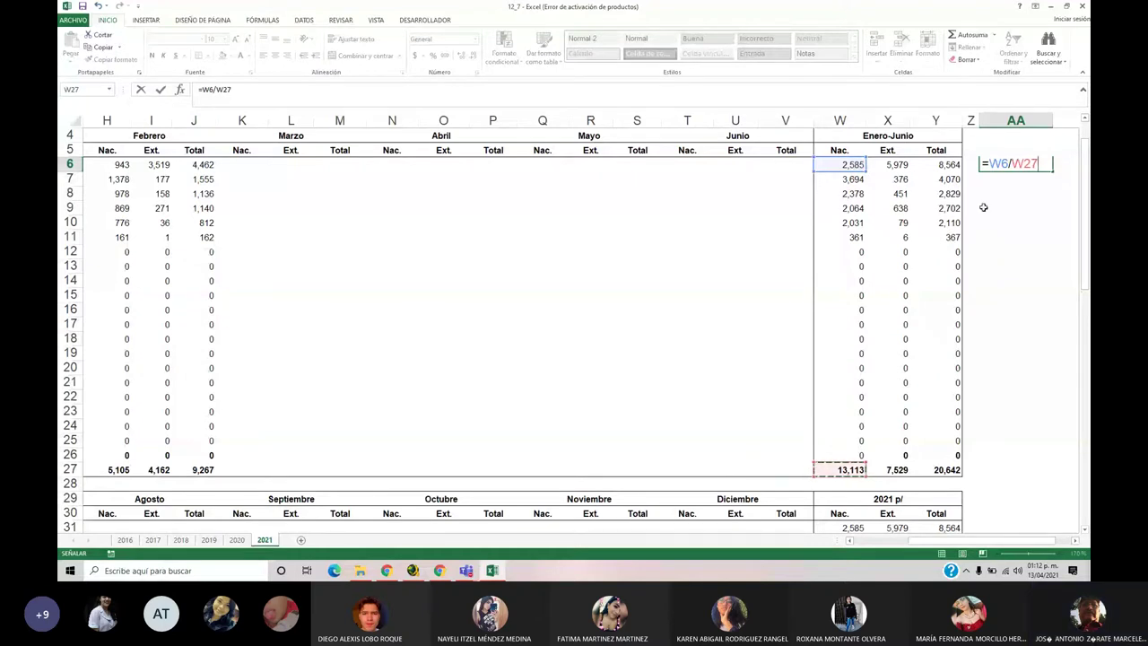
pyautogui.click(1012, 164)
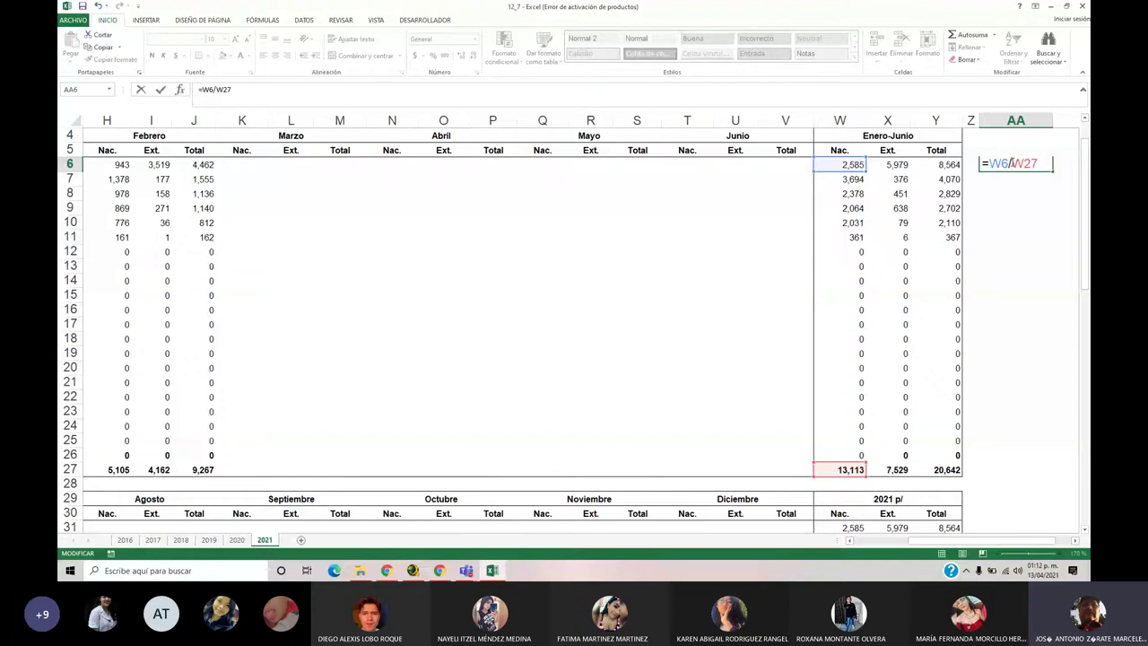
pyautogui.write('$')
pyautogui.press('Return')
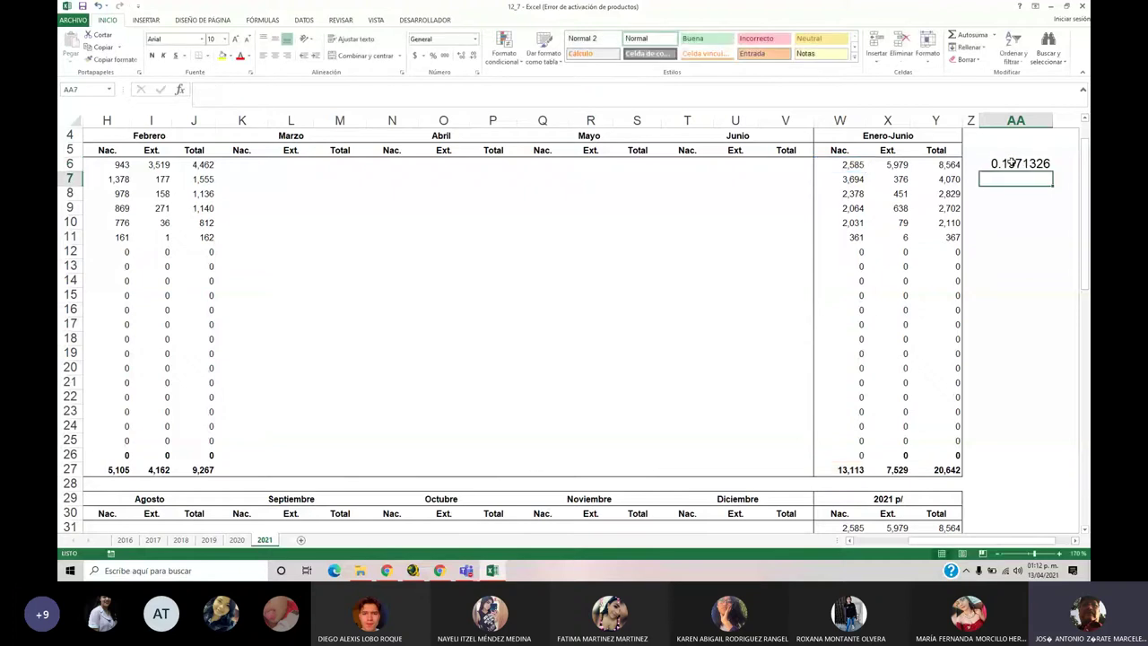
# Copy the AA6 share formula down through AA12
pyautogui.click(1012, 162)
pyautogui.hotkey('ctrl', 'c')
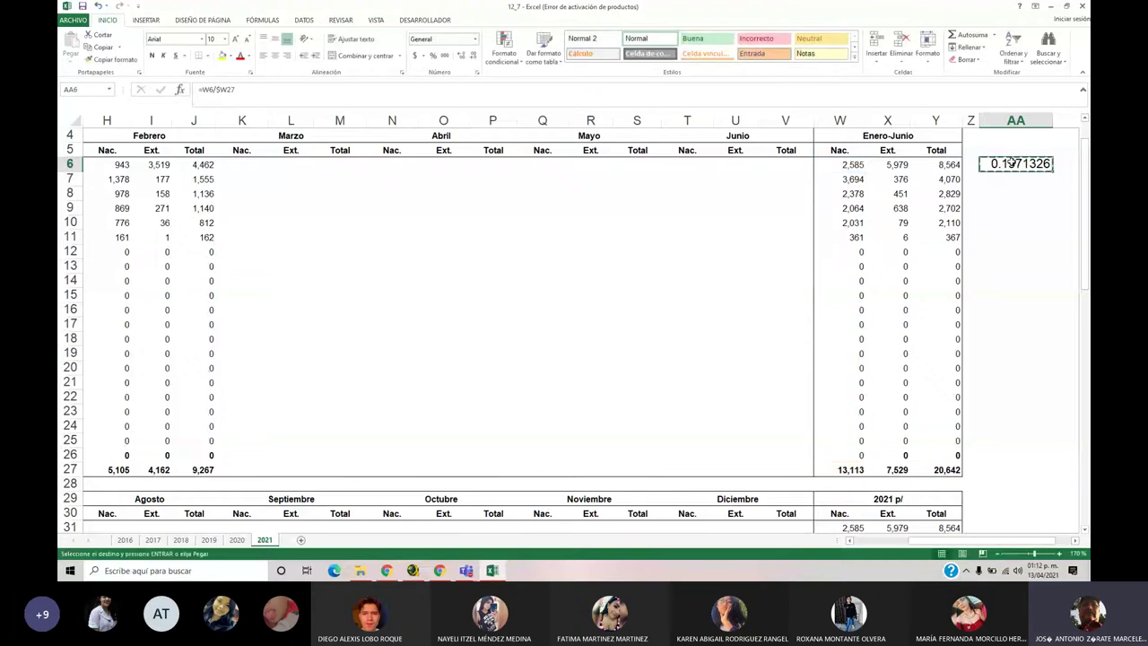
pyautogui.hotkey('shift', 'Down')
pyautogui.hotkey('shift', 'Down')
pyautogui.hotkey('shift', 'Down')
pyautogui.hotkey('shift', 'Down')
pyautogui.hotkey('shift', 'Down')
pyautogui.hotkey('shift', 'Down')
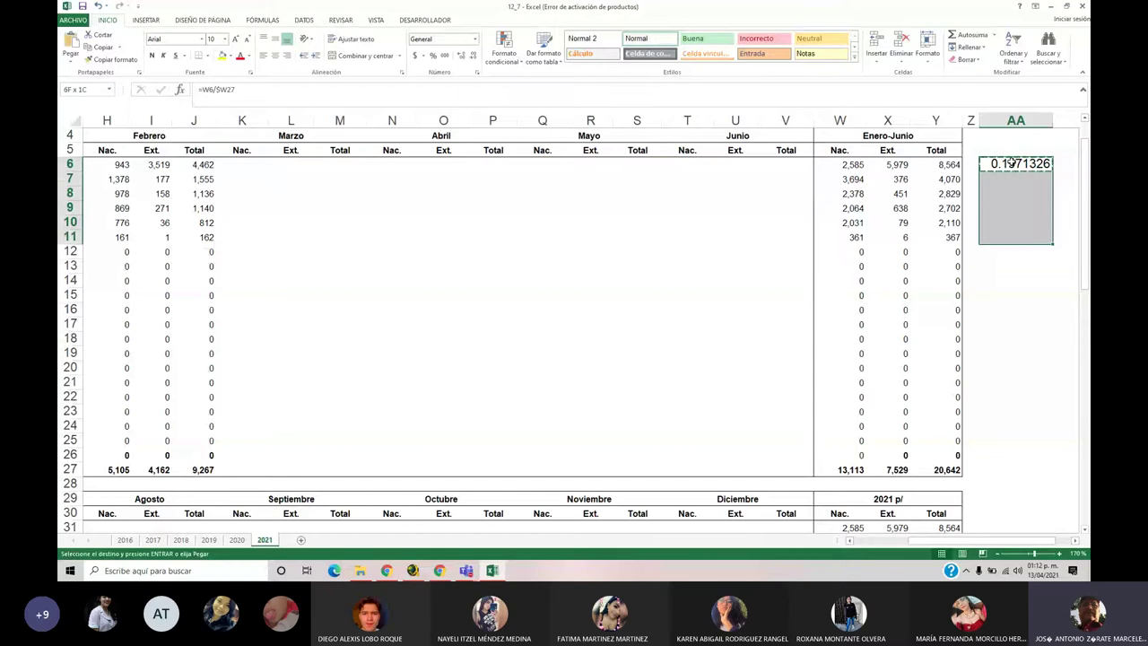
pyautogui.press('Return')
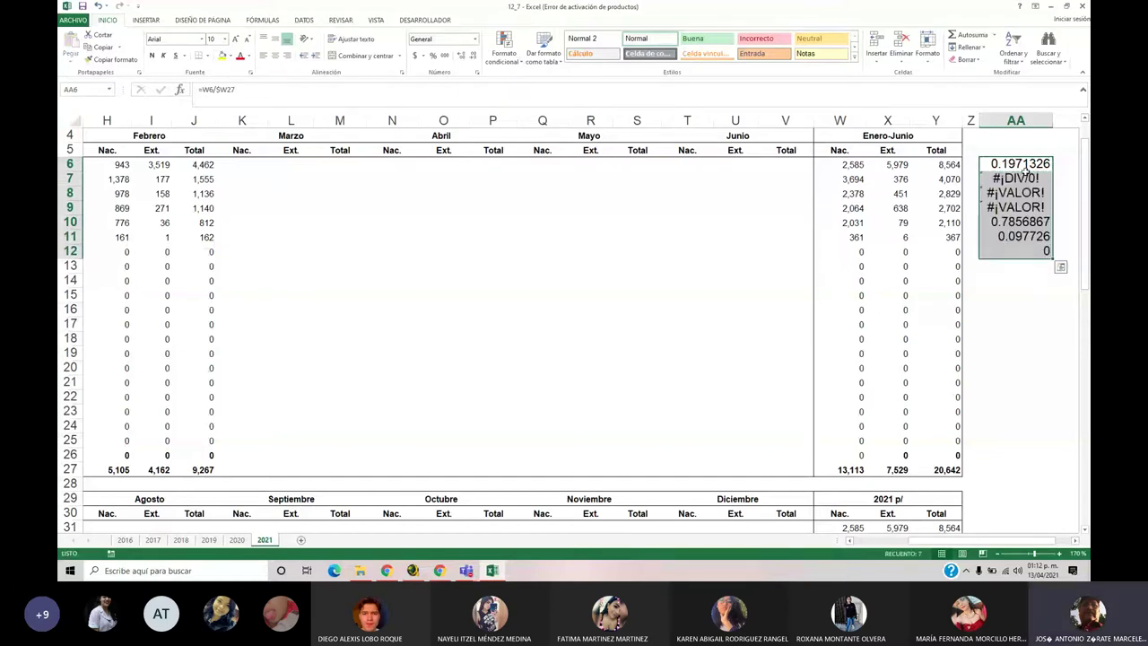
# Compare the formulas in AA6 and AA7, and correct AA6 to the fully absolute divisor =W6/$W$27
pyautogui.click(1024, 168)
pyautogui.click(1022, 179)
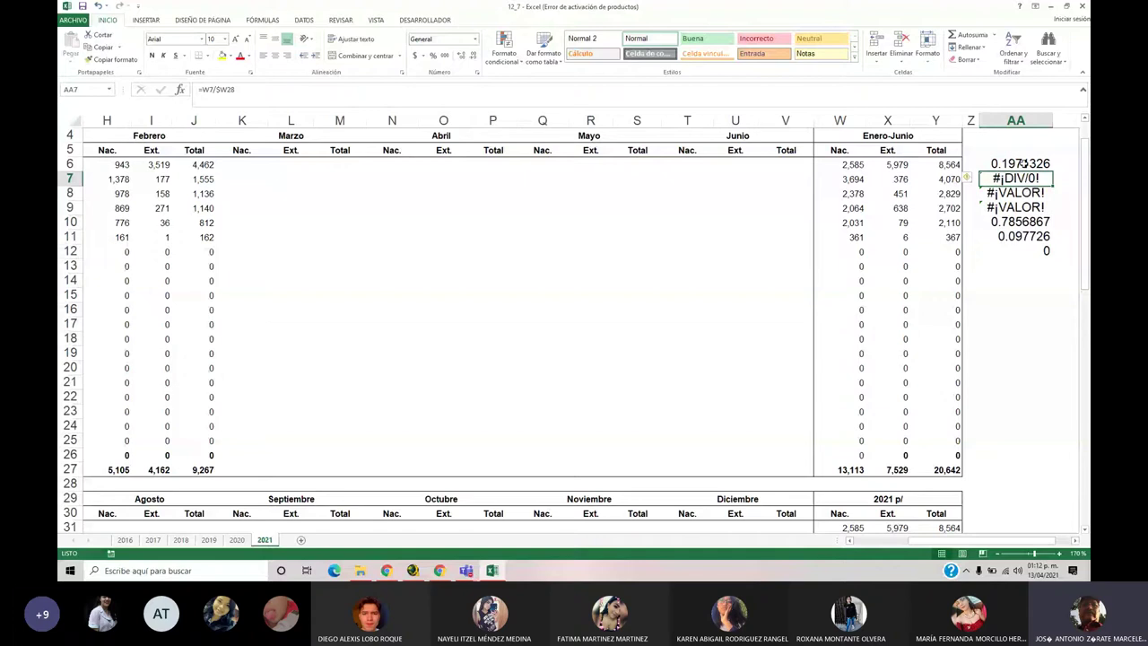
pyautogui.click(1024, 163)
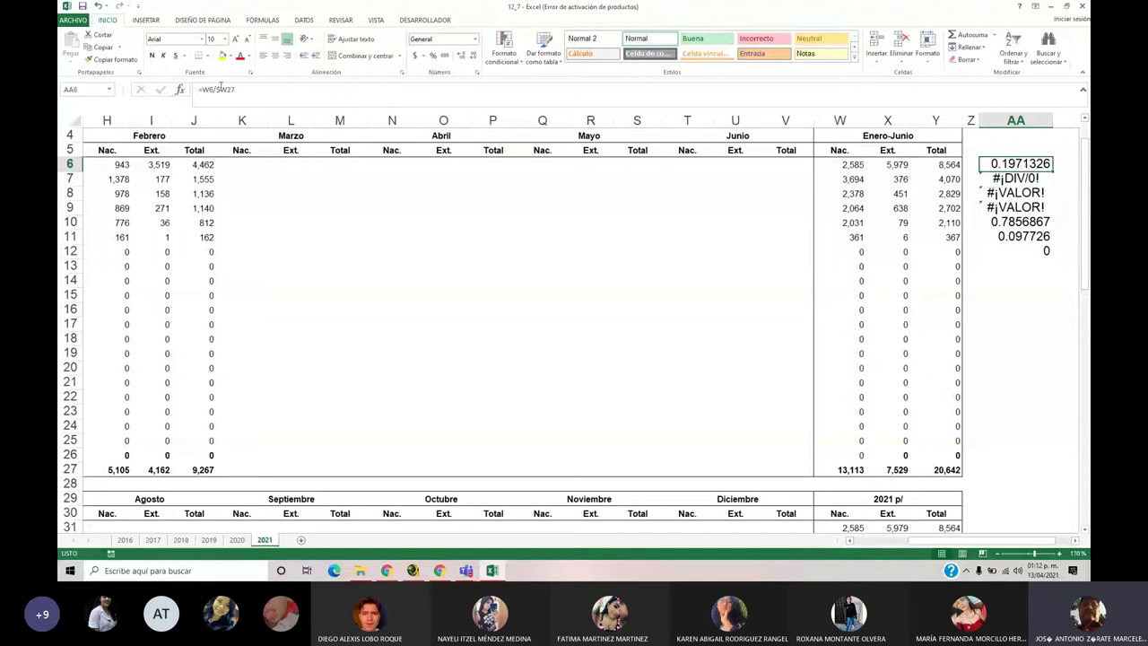
pyautogui.click(227, 90)
pyautogui.click(227, 91)
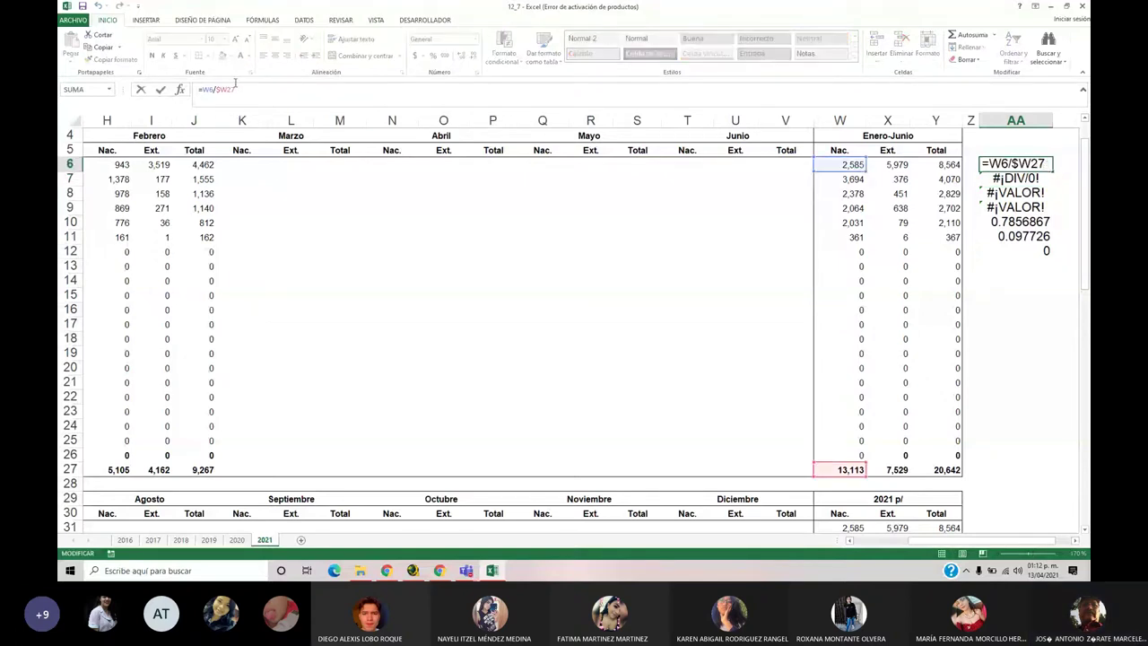
pyautogui.press('Return')
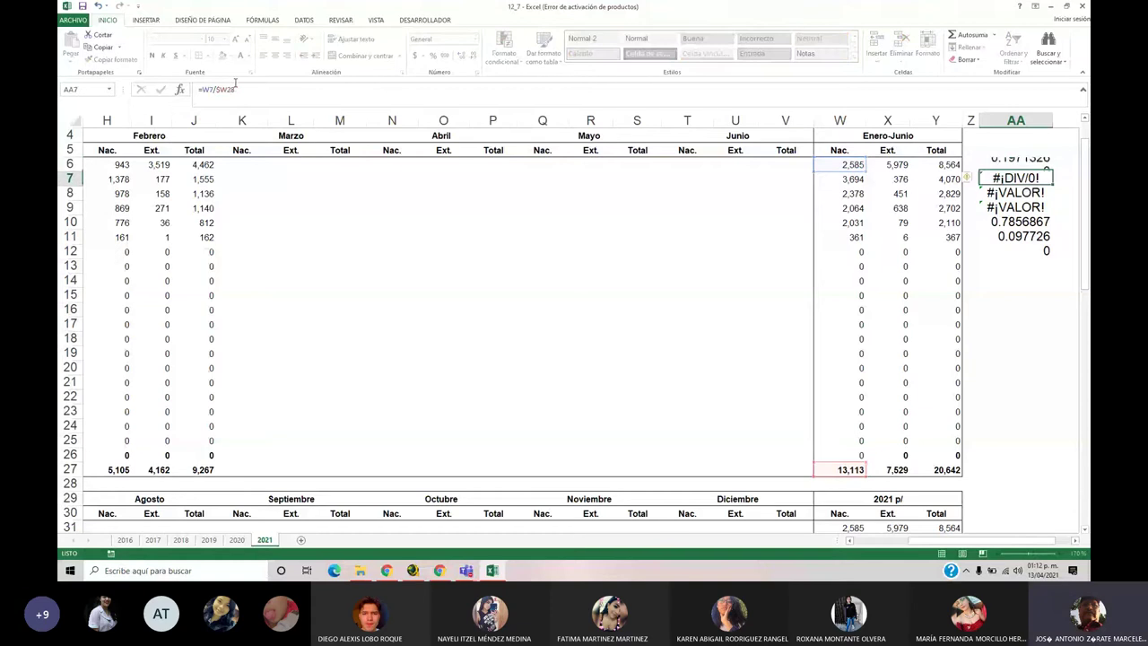
pyautogui.press('Up')
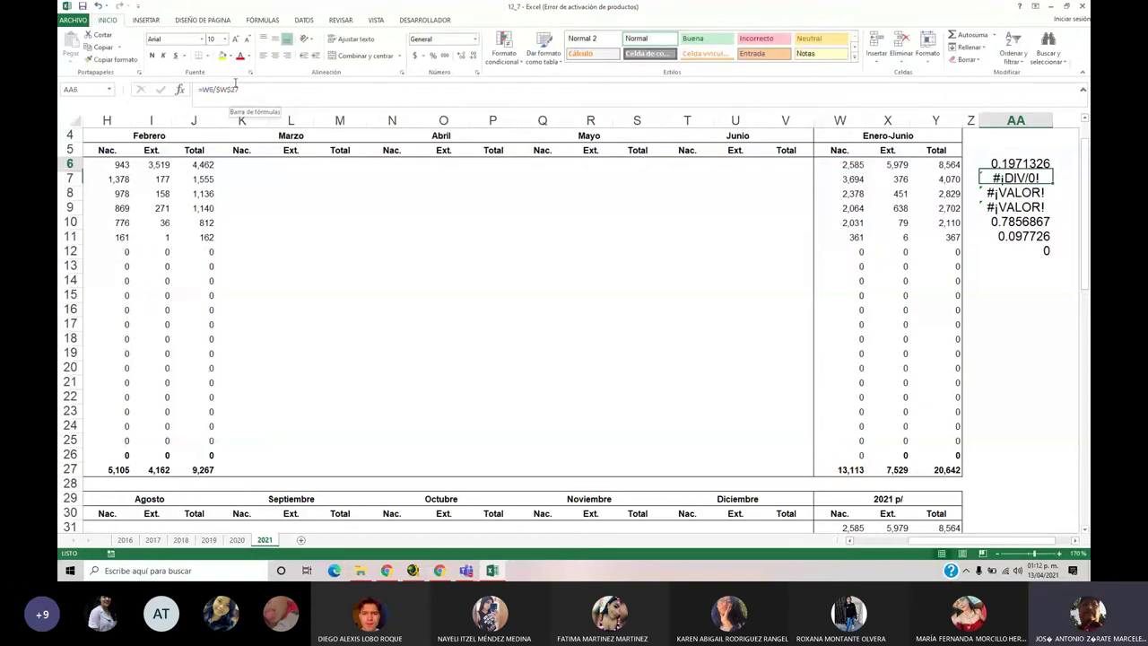
# Copy the corrected AA6 formula over the cells below it through AA12
pyautogui.hotkey('ctrl', 'c')
pyautogui.hotkey('shift', 'Down')
pyautogui.hotkey('shift', 'Down')
pyautogui.hotkey('shift', 'Down')
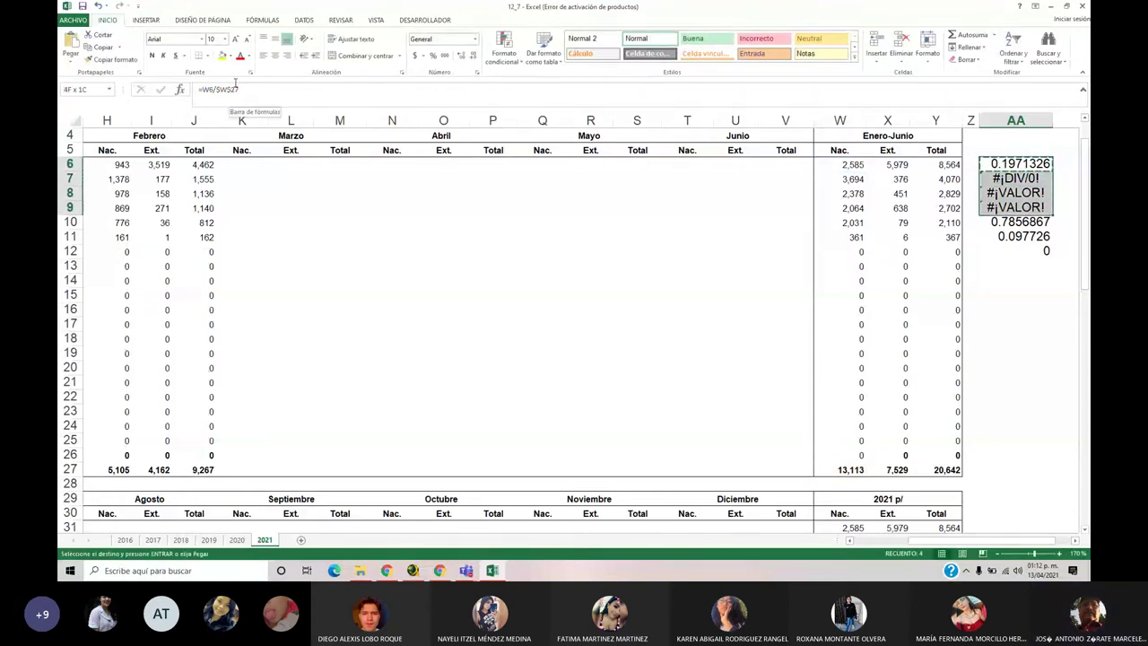
pyautogui.hotkey('shift', 'Down')
pyautogui.hotkey('shift', 'Down')
pyautogui.hotkey('shift', 'Down')
pyautogui.hotkey('ctrl', 'v')
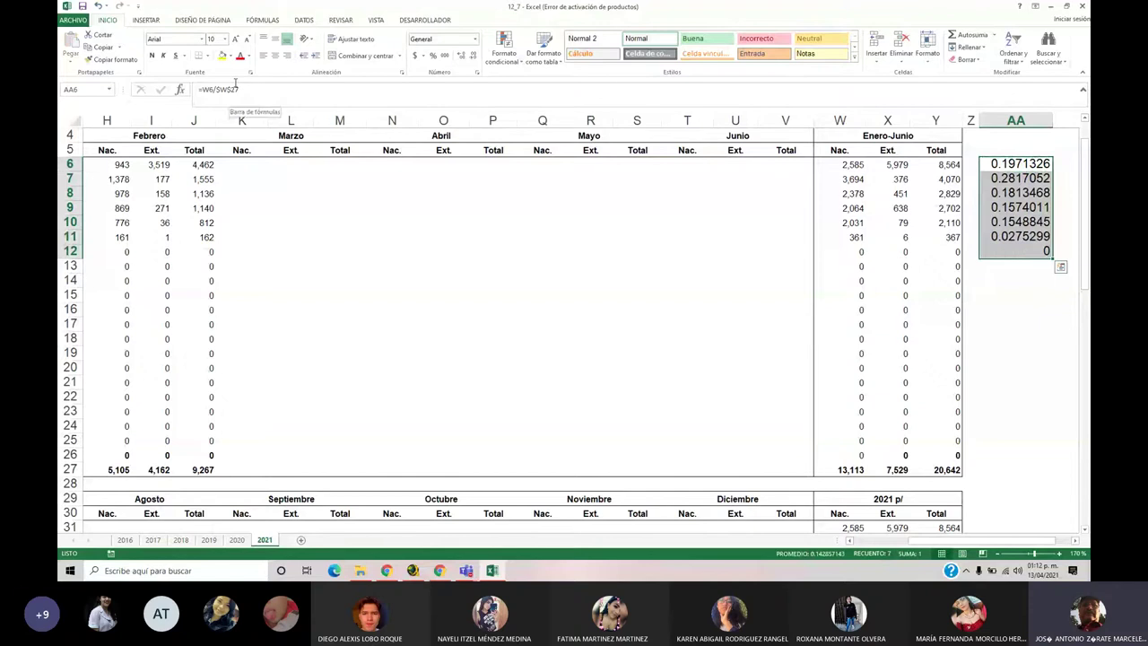
# Format the shares in AA6:AA12 as percentages and check the formulas in AA7 and AA8
pyautogui.click(434, 55)
pyautogui.click(1038, 180)
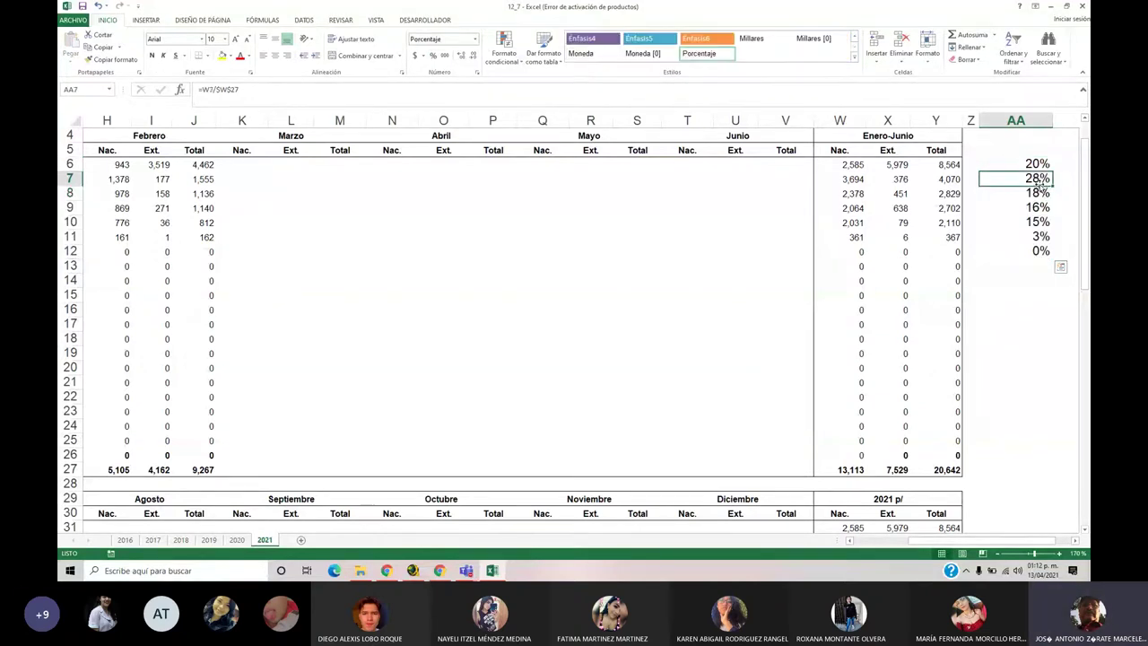
pyautogui.click(1038, 193)
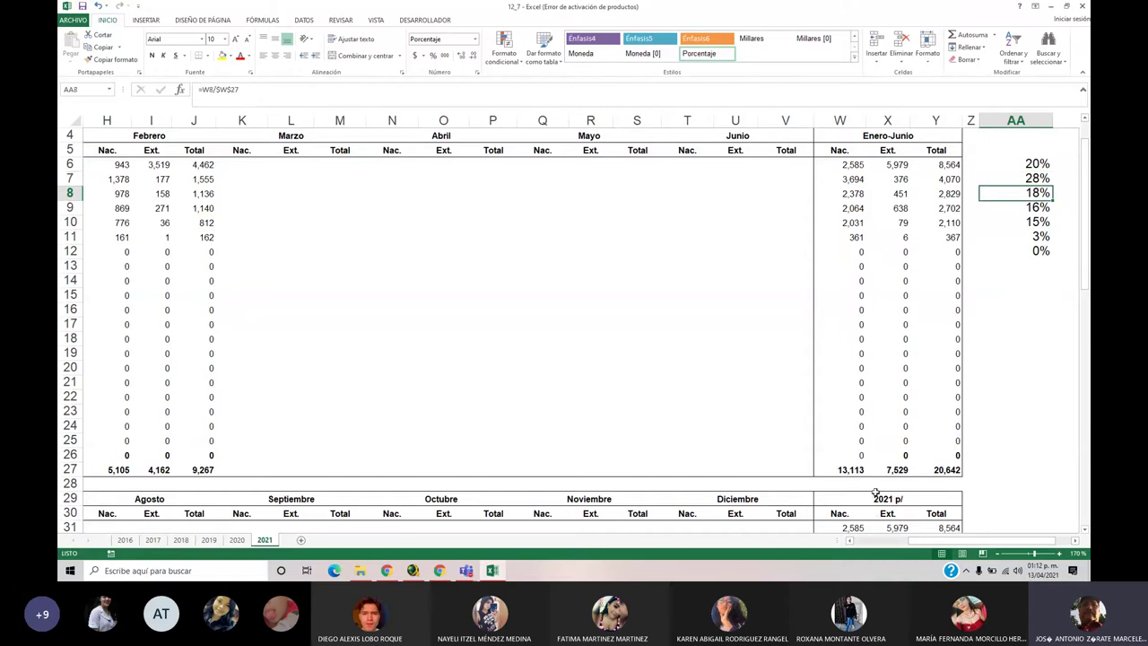
# Examine which museums in the name column correspond to the percentage shares in column AA
pyautogui.moveTo(920, 545); pyautogui.dragTo(952, 541)
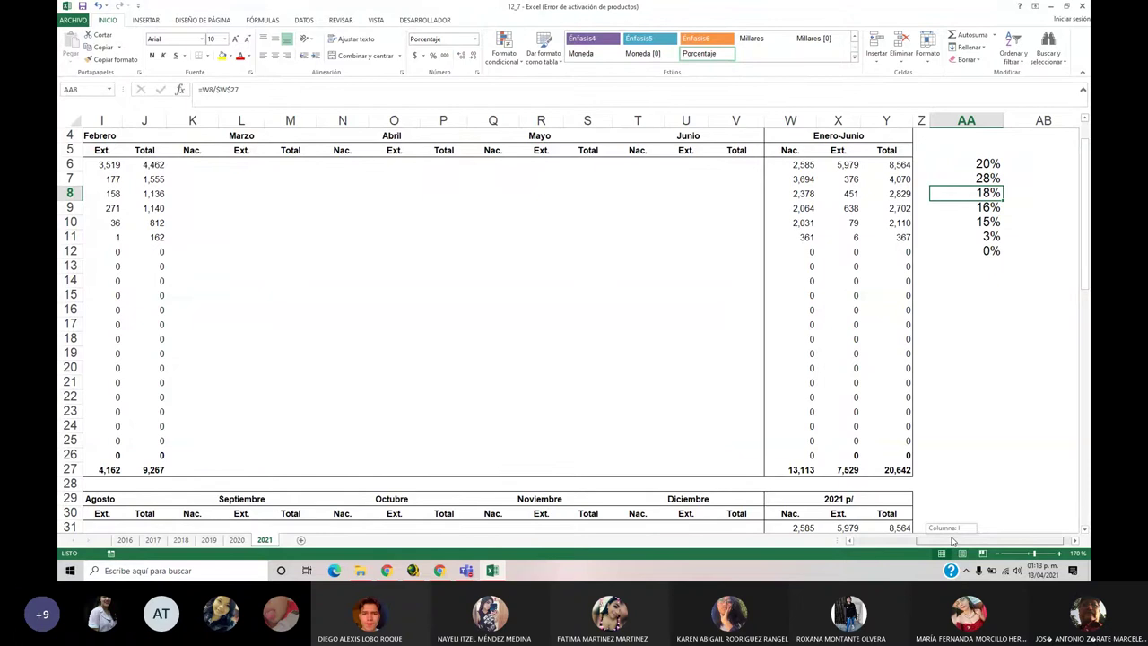
pyautogui.moveTo(952, 541); pyautogui.dragTo(908, 543)
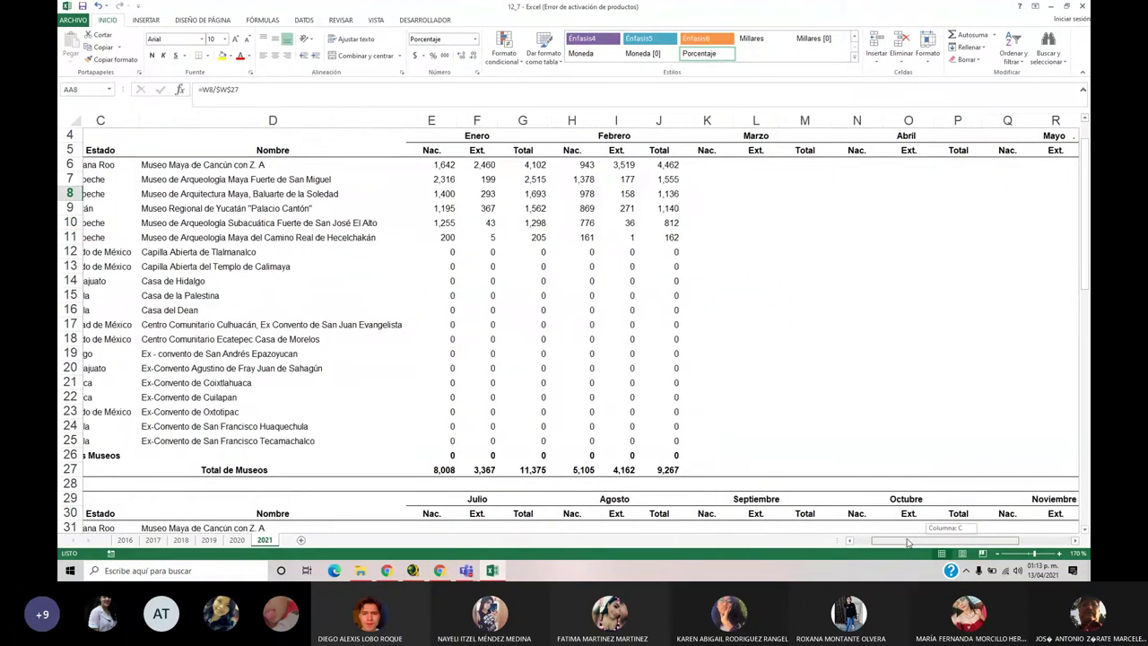
pyautogui.moveTo(908, 542); pyautogui.dragTo(985, 542)
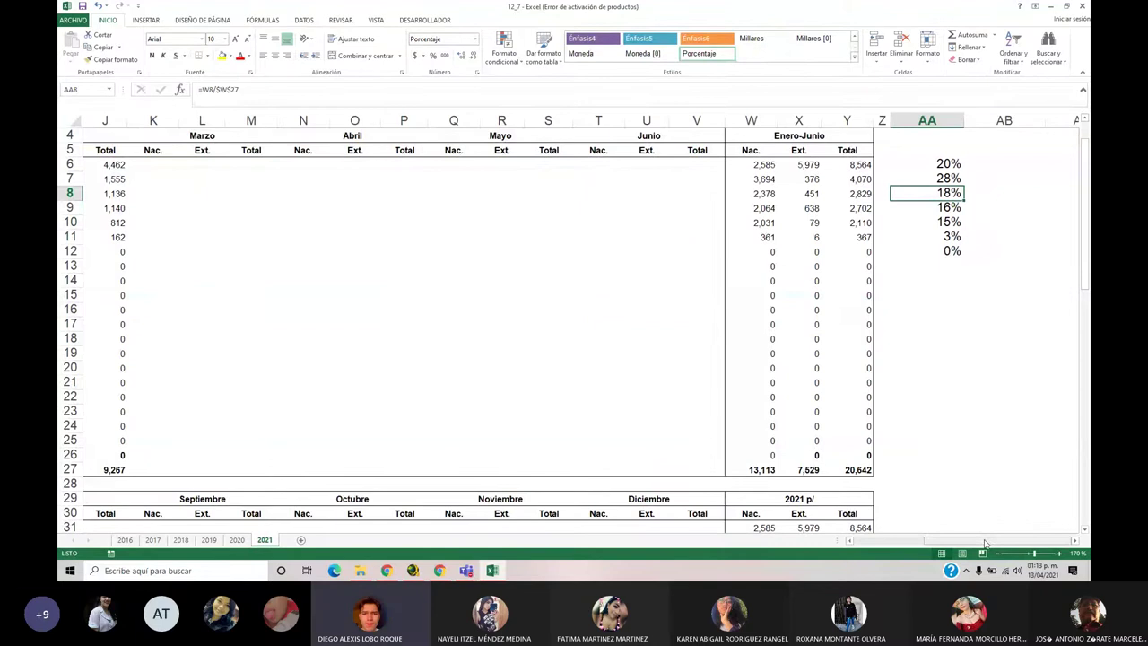
pyautogui.click(935, 180)
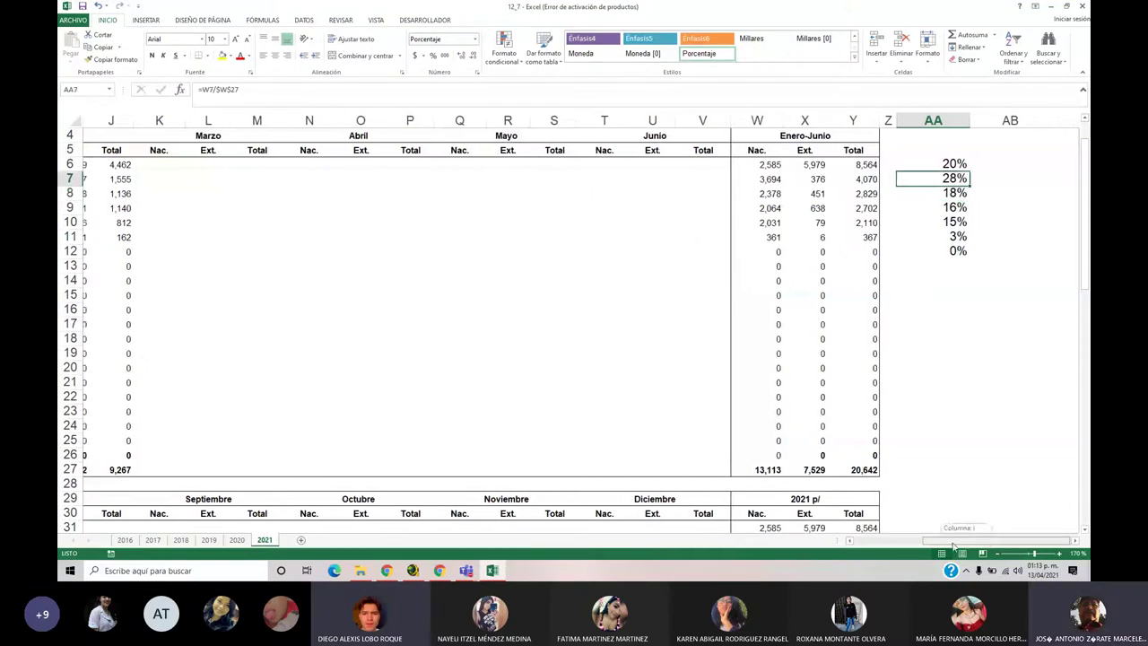
pyautogui.click(884, 545)
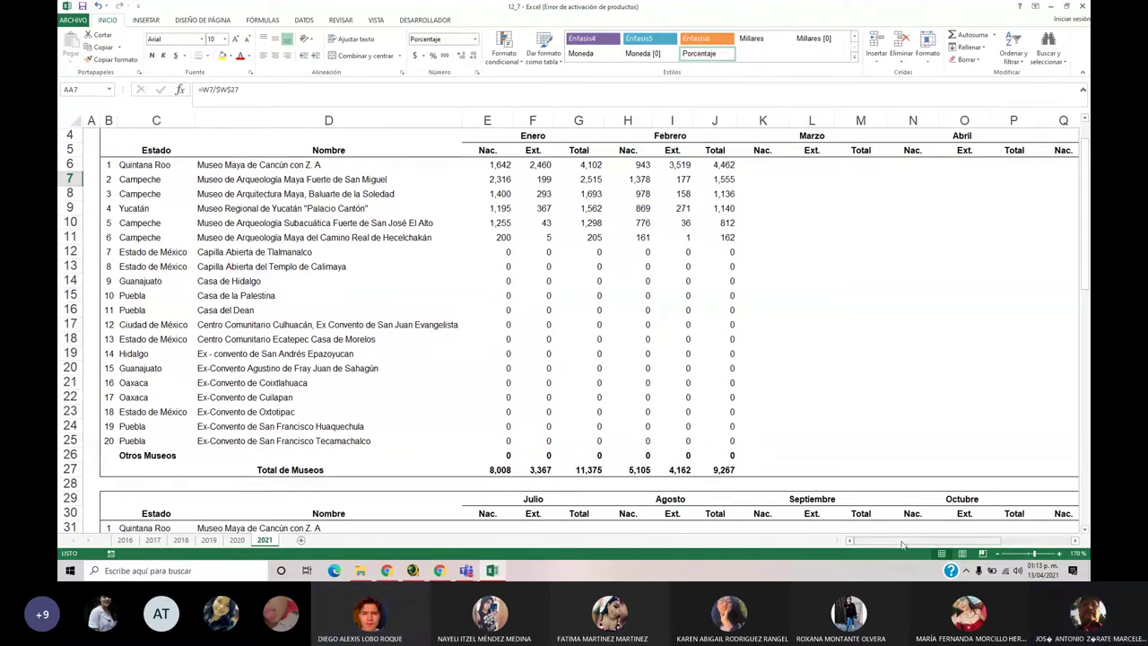
pyautogui.moveTo(885, 547); pyautogui.dragTo(955, 544)
pyautogui.click(232, 146)
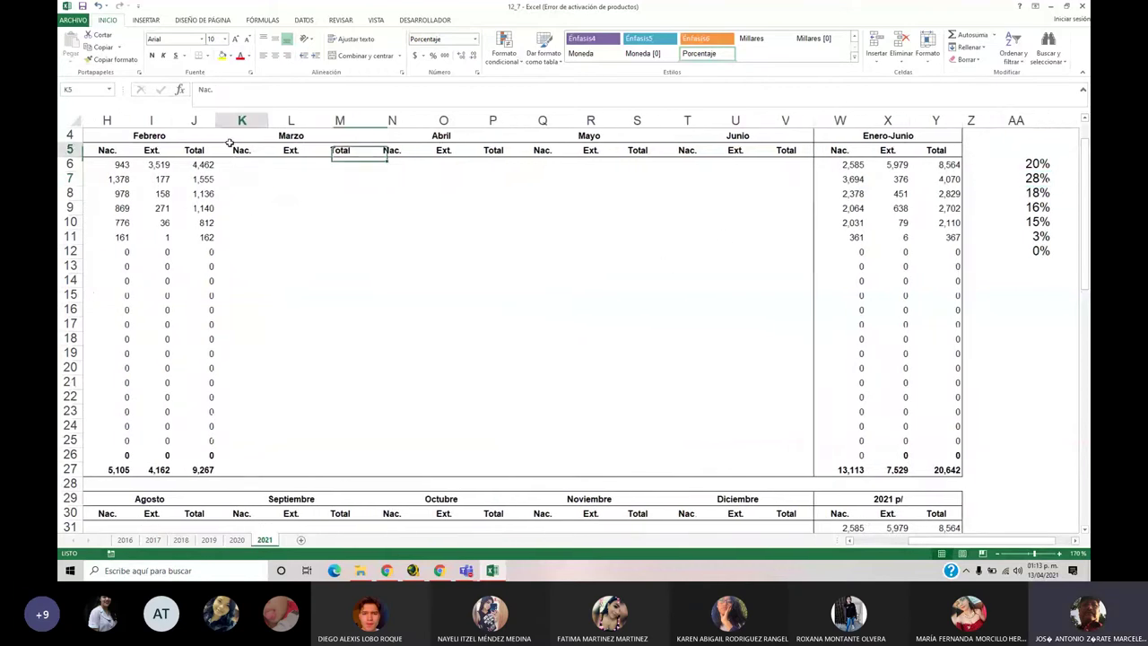
# Select the second header row's cells K5:V5, covering the empty Marzo to Junio columns
pyautogui.scroll(2, 230, 144)
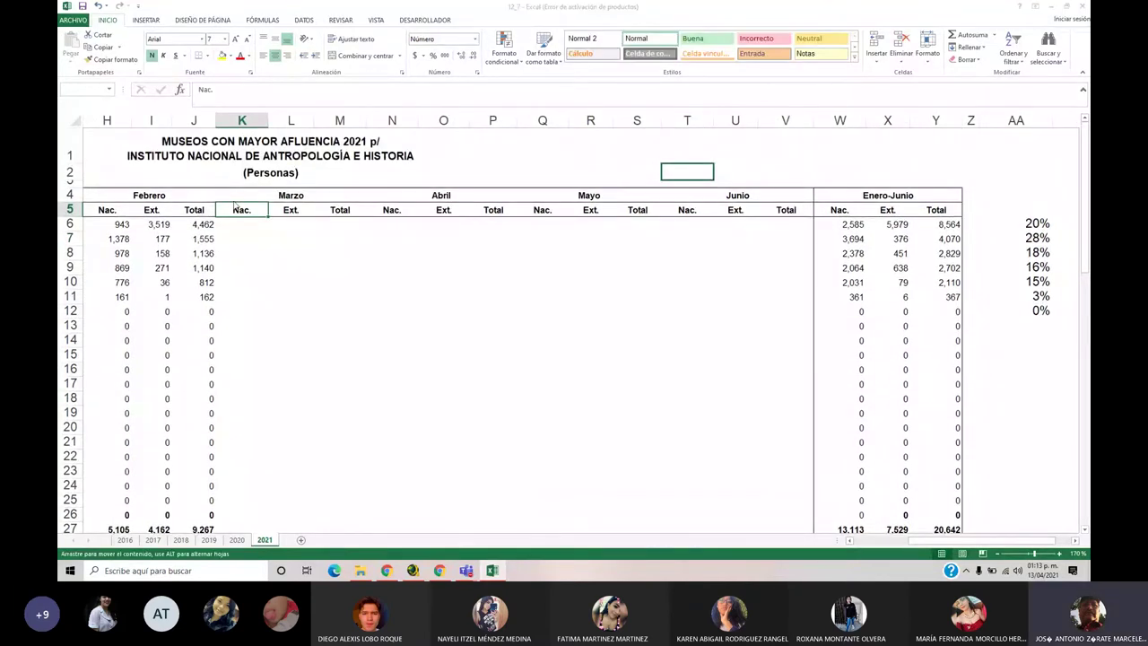
pyautogui.moveTo(234, 209); pyautogui.dragTo(669, 171)
pyautogui.click(570, 315)
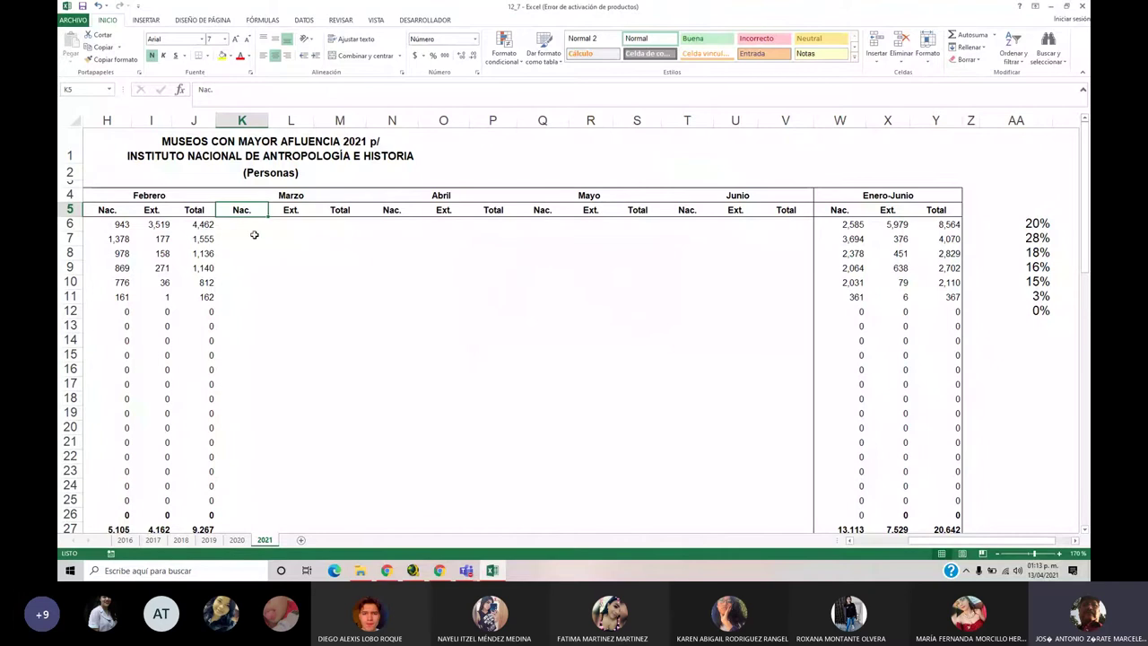
pyautogui.moveTo(238, 212); pyautogui.dragTo(775, 215)
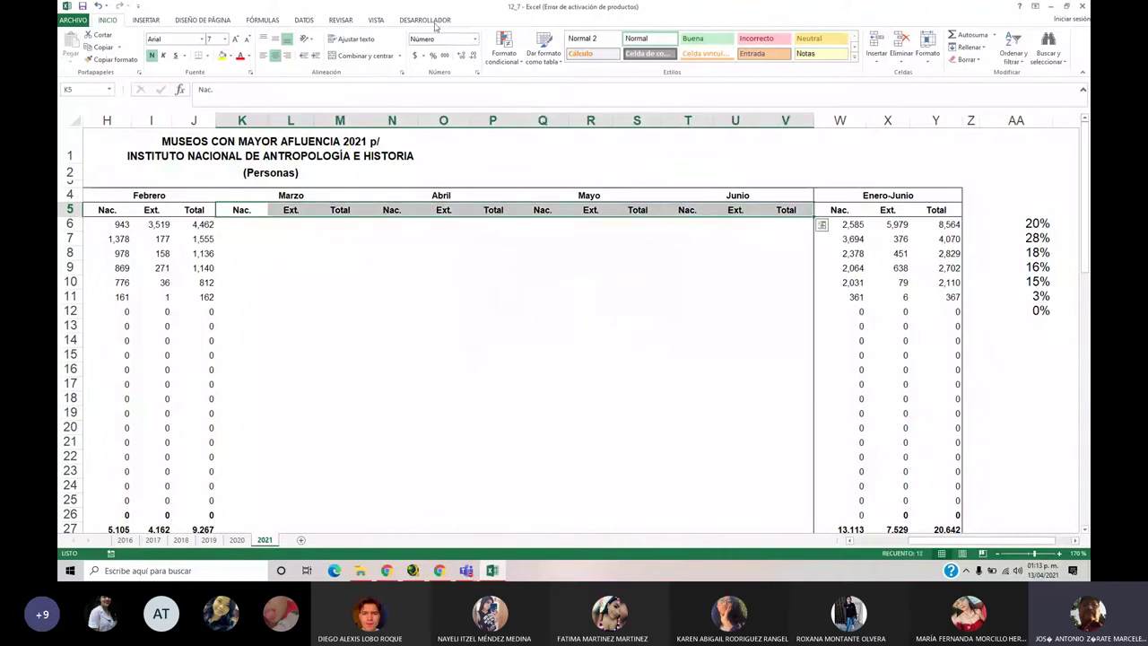
# Hide the 12_7 workbook window and bring the same workbook back into view
pyautogui.click(381, 22)
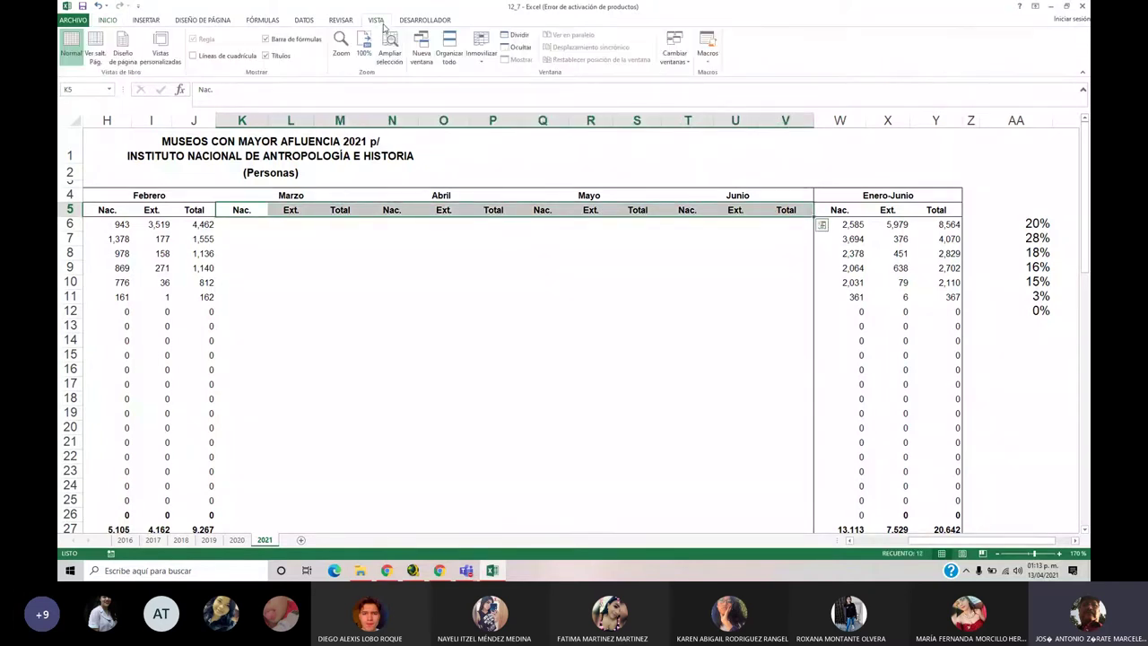
pyautogui.click(520, 46)
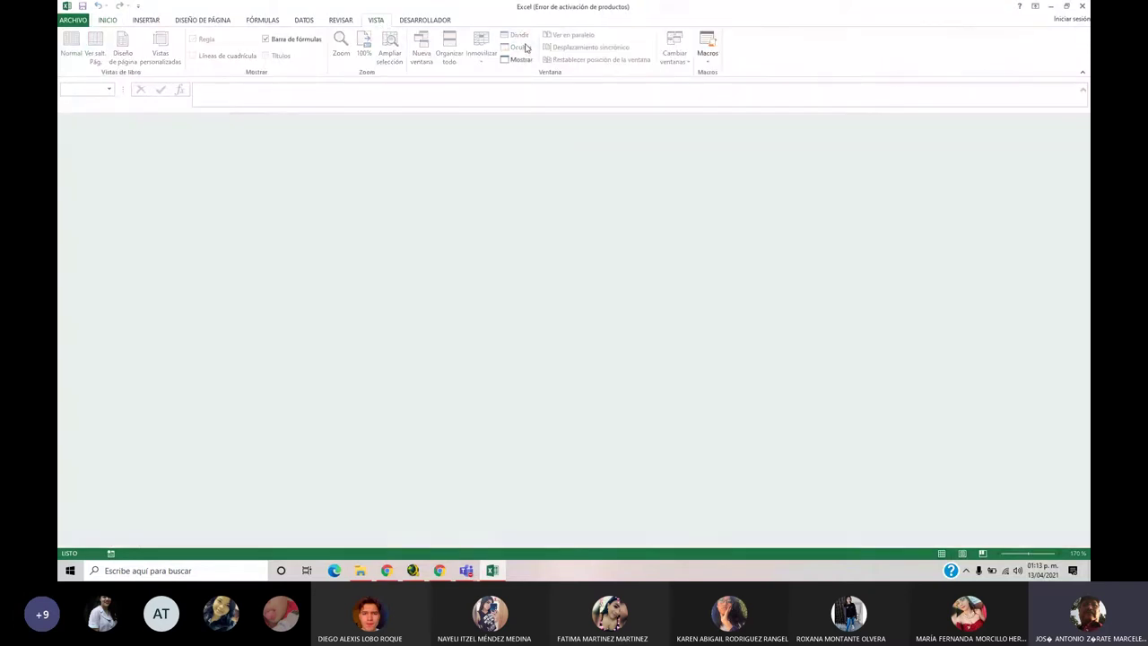
pyautogui.click(107, 20)
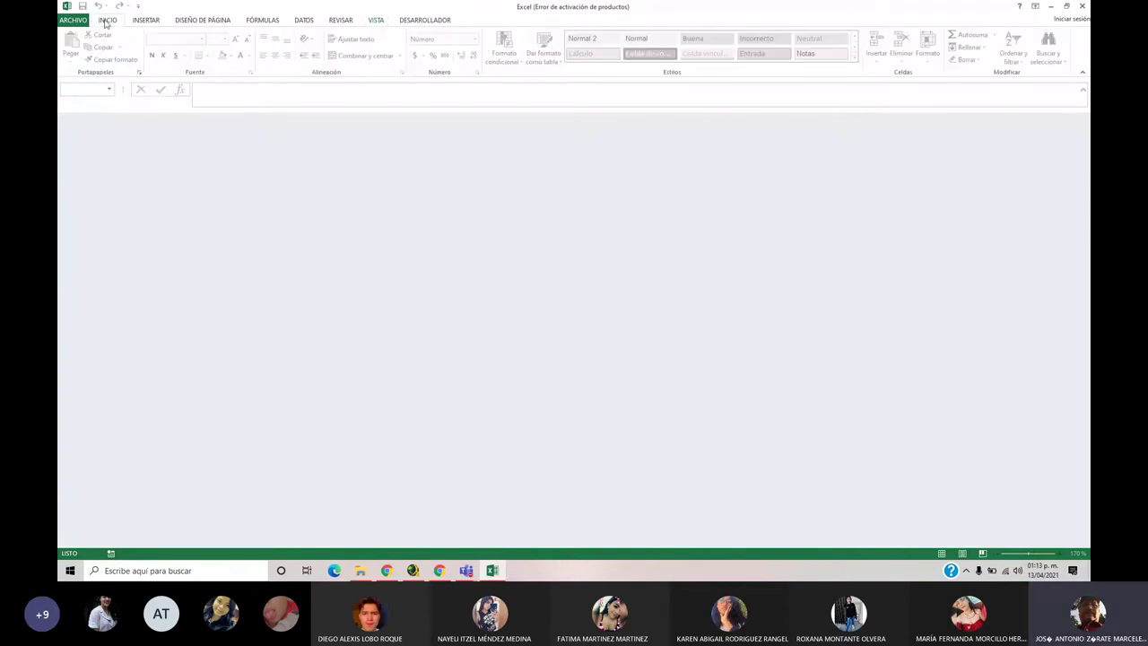
pyautogui.click(376, 20)
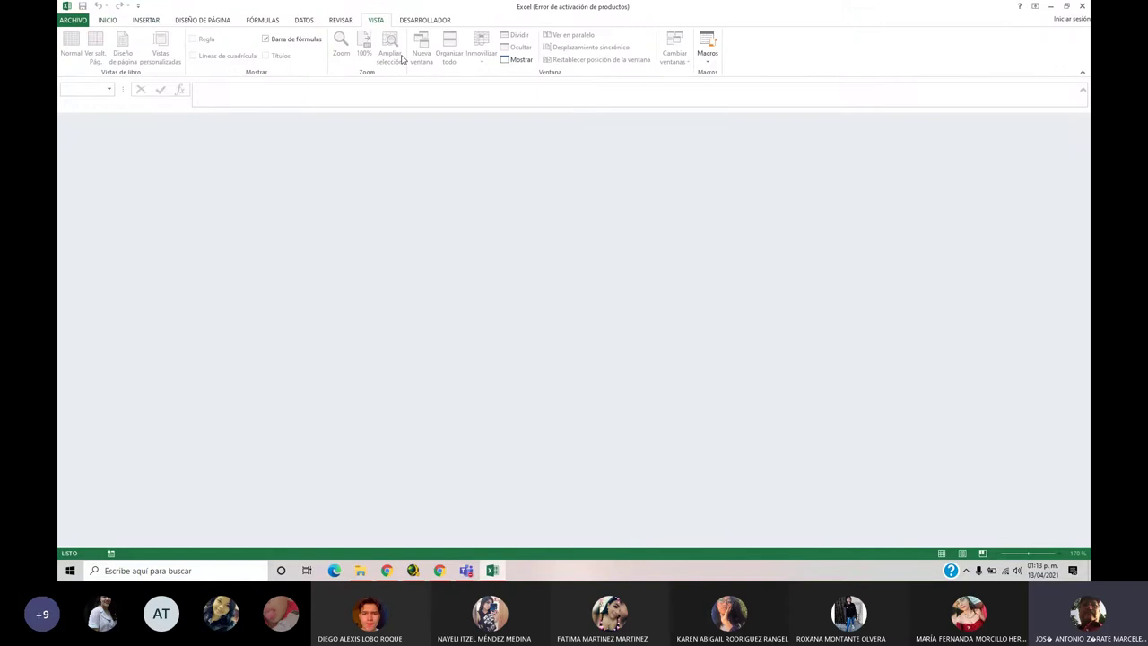
pyautogui.click(518, 59)
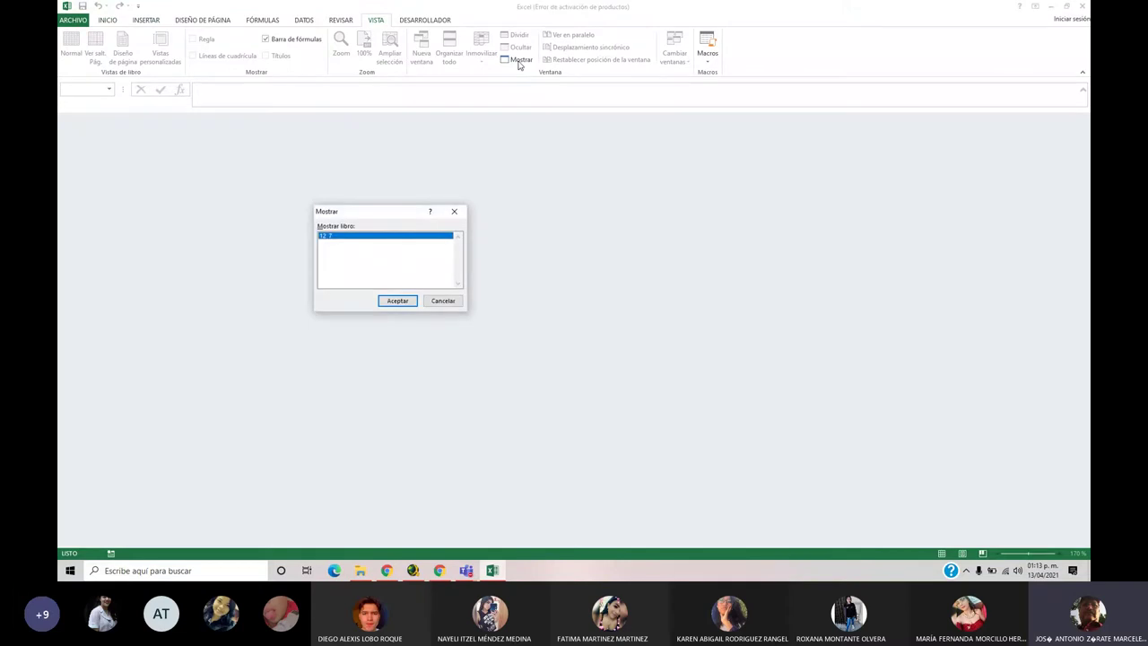
pyautogui.click(397, 301)
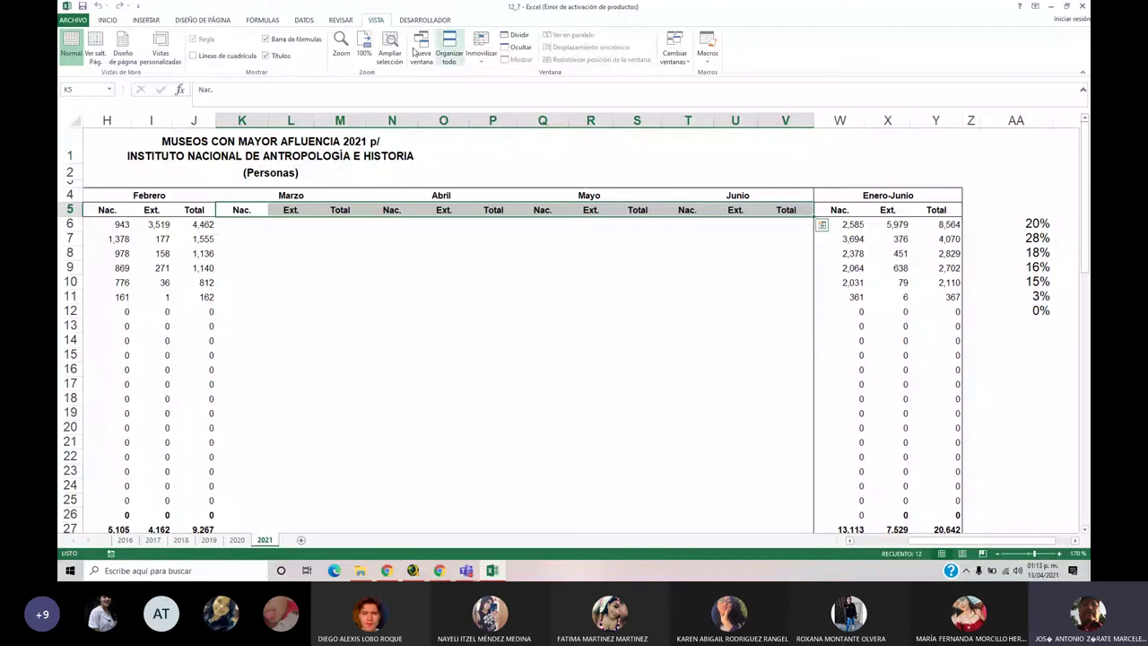
# Group the selected columns K to V by columns and collapse the group
pyautogui.click(305, 20)
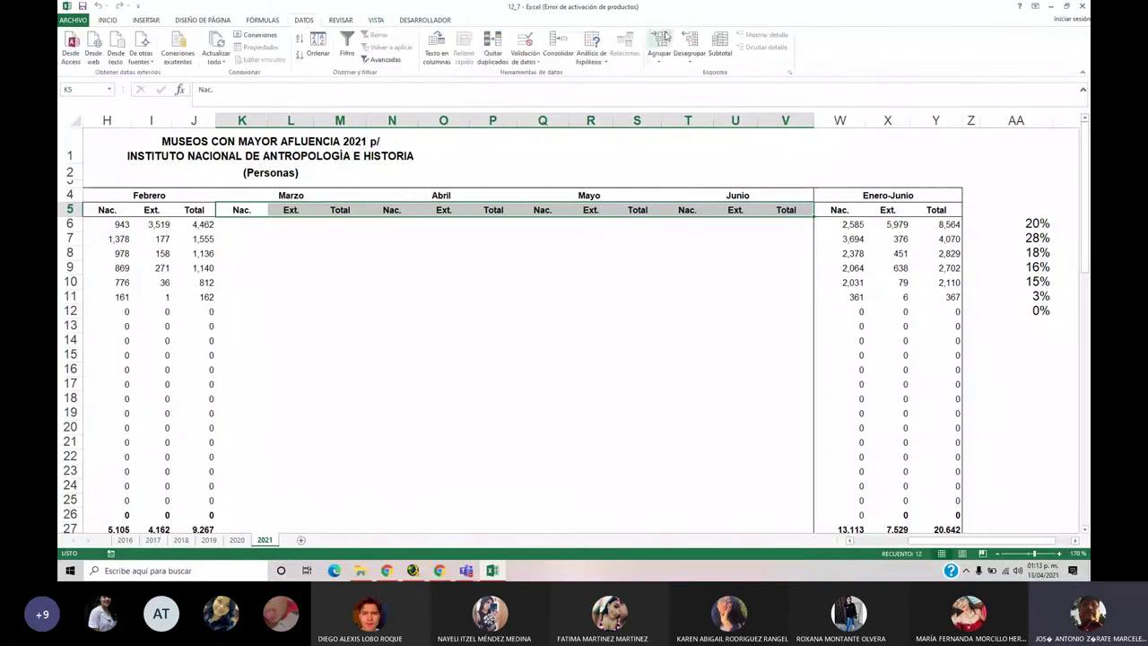
pyautogui.click(661, 59)
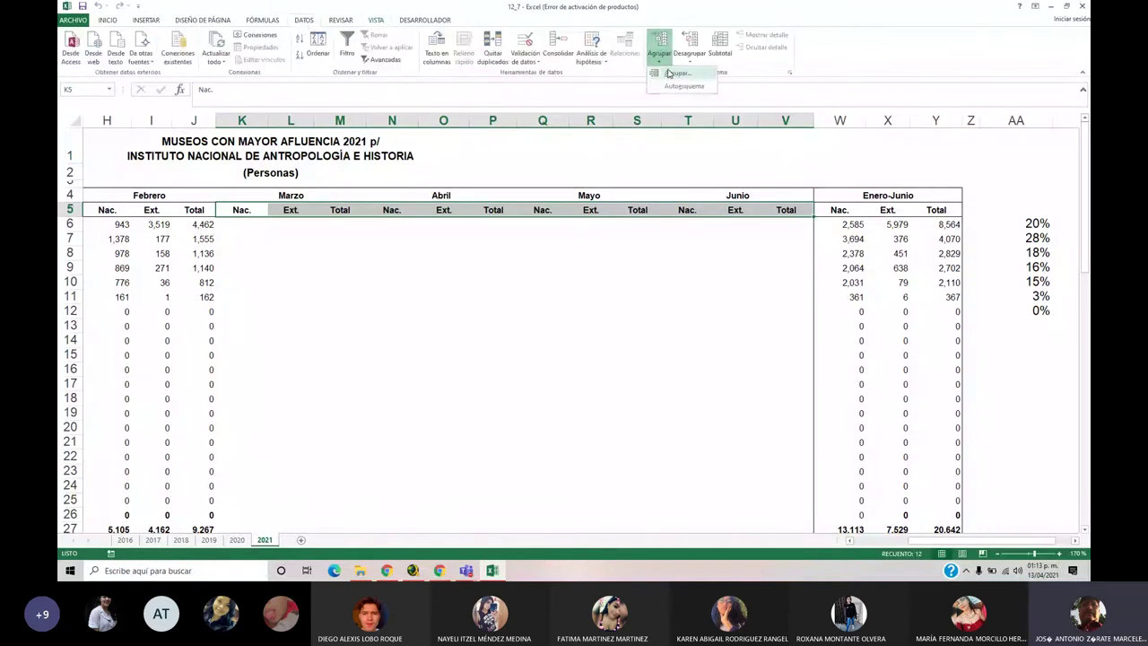
pyautogui.click(669, 73)
pyautogui.click(366, 265)
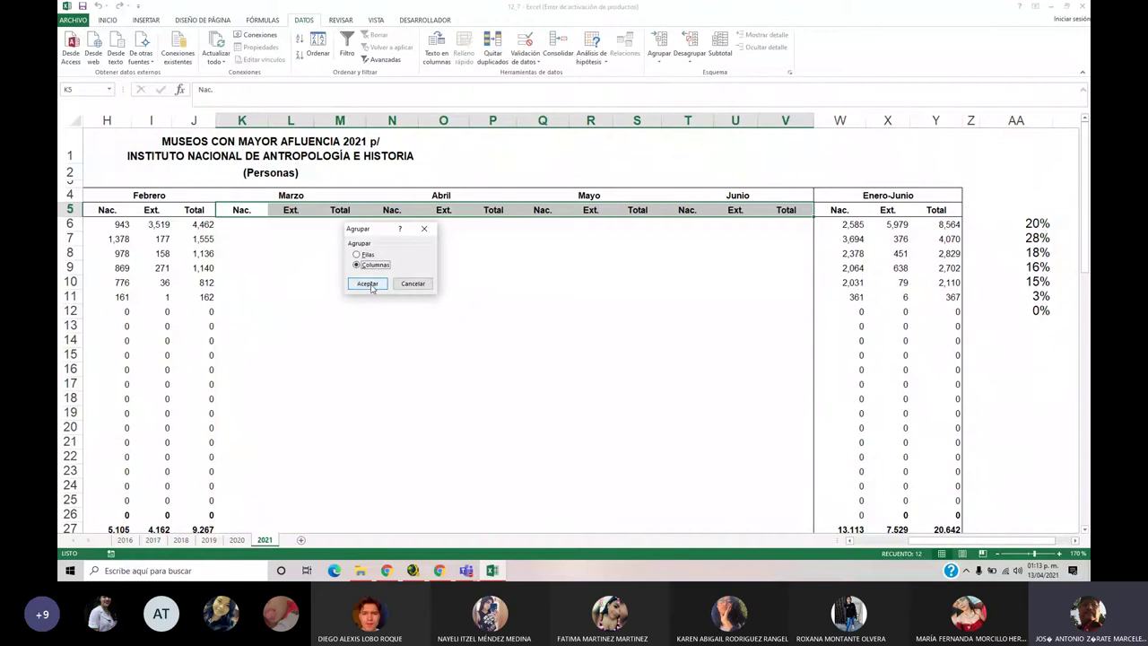
pyautogui.click(368, 284)
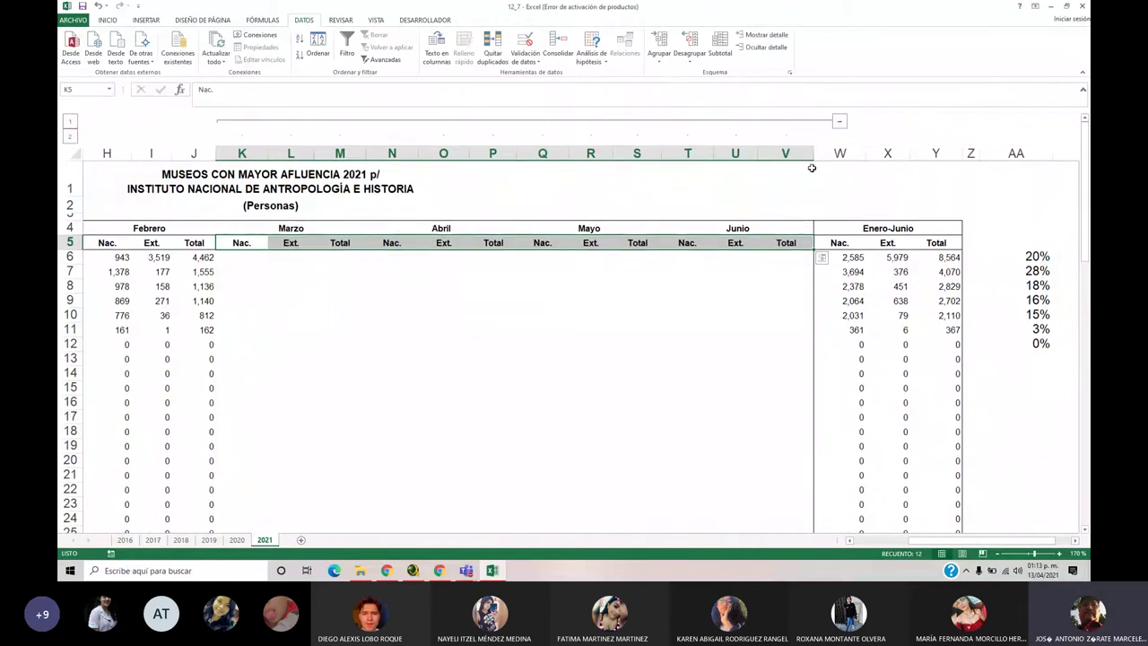
pyautogui.click(839, 120)
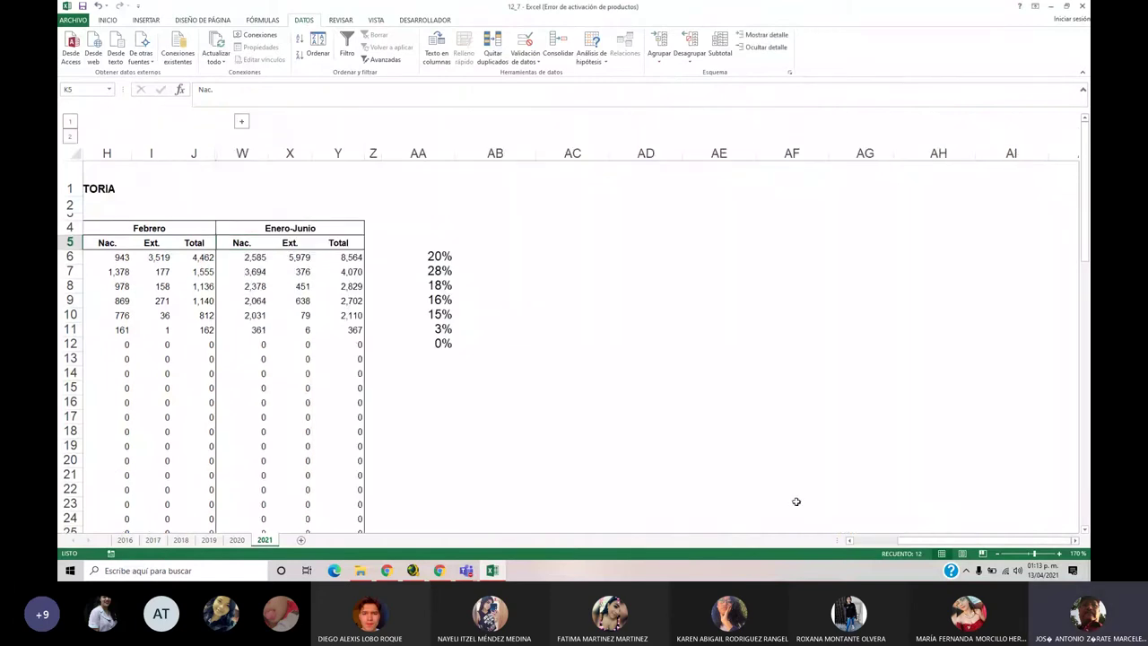
# Compare the percentage shares in AA7, AA11 and AA12 with the museum names and Campeche entries in their table rows
pyautogui.click(870, 541)
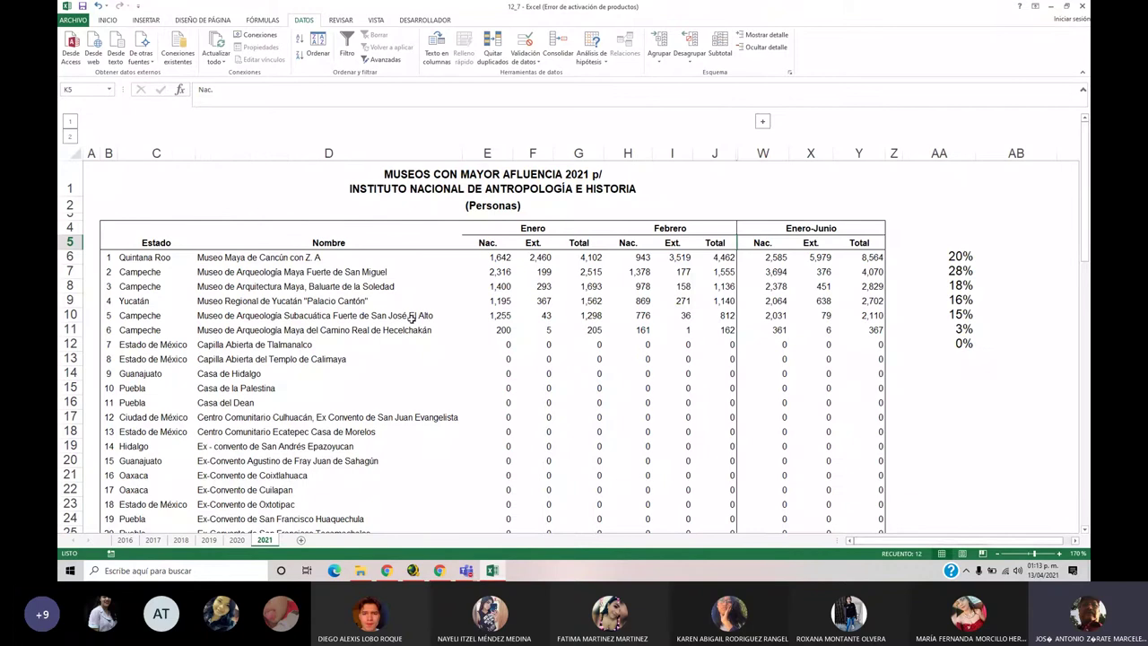
pyautogui.click(933, 271)
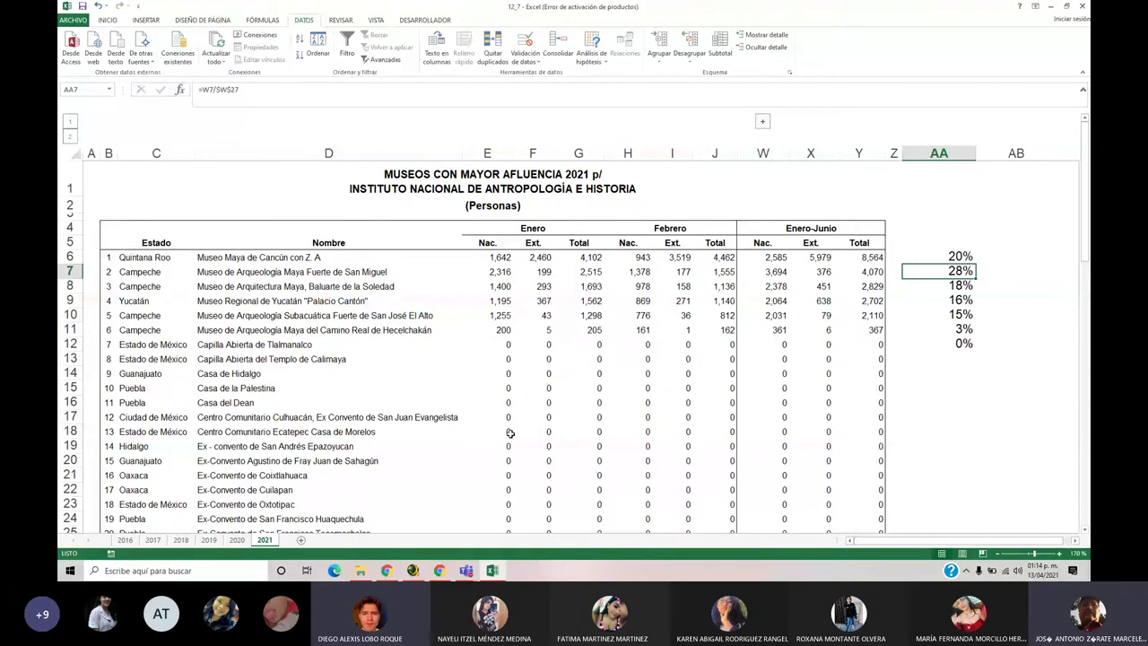
pyautogui.click(332, 273)
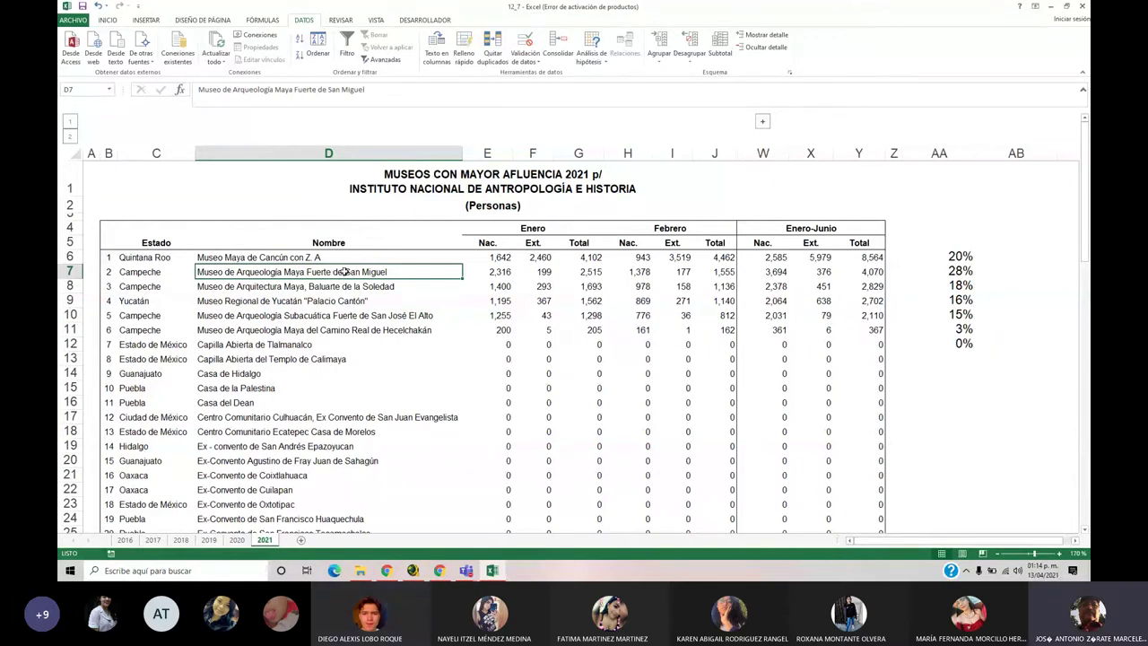
pyautogui.moveTo(152, 272); pyautogui.dragTo(153, 287)
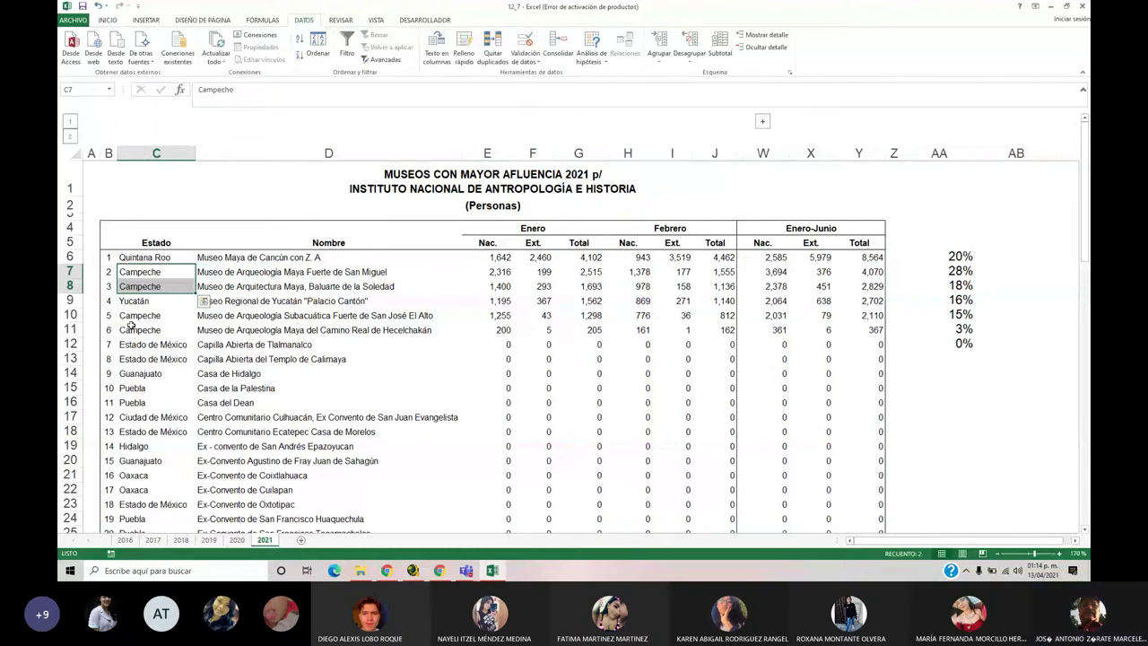
pyautogui.moveTo(133, 316); pyautogui.dragTo(133, 329)
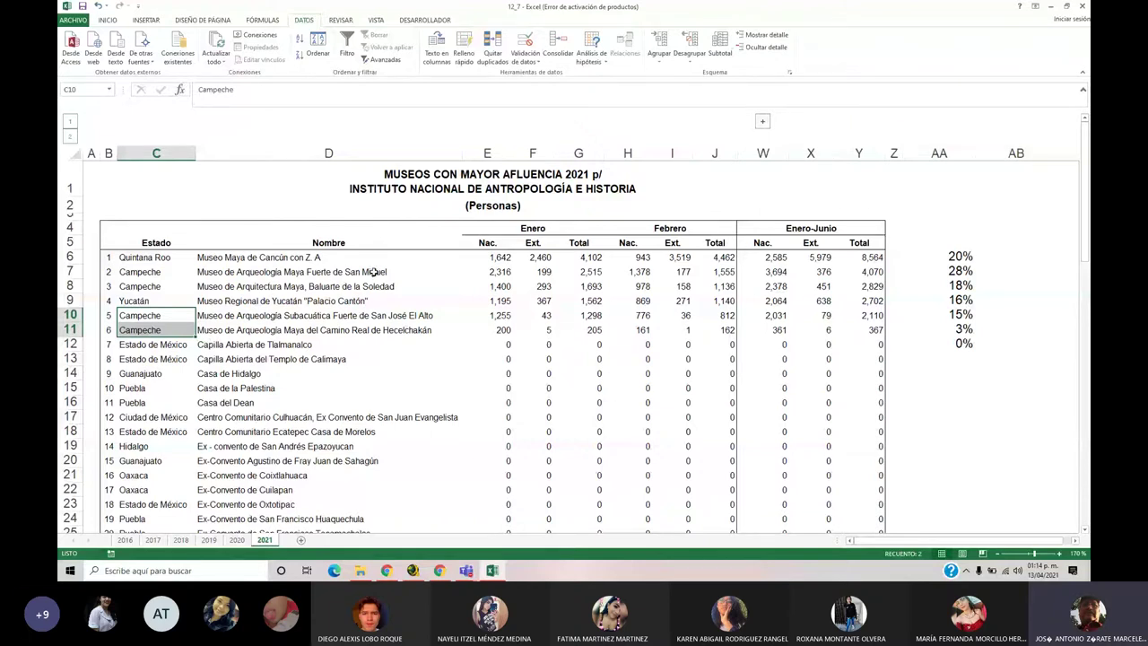
pyautogui.click(938, 329)
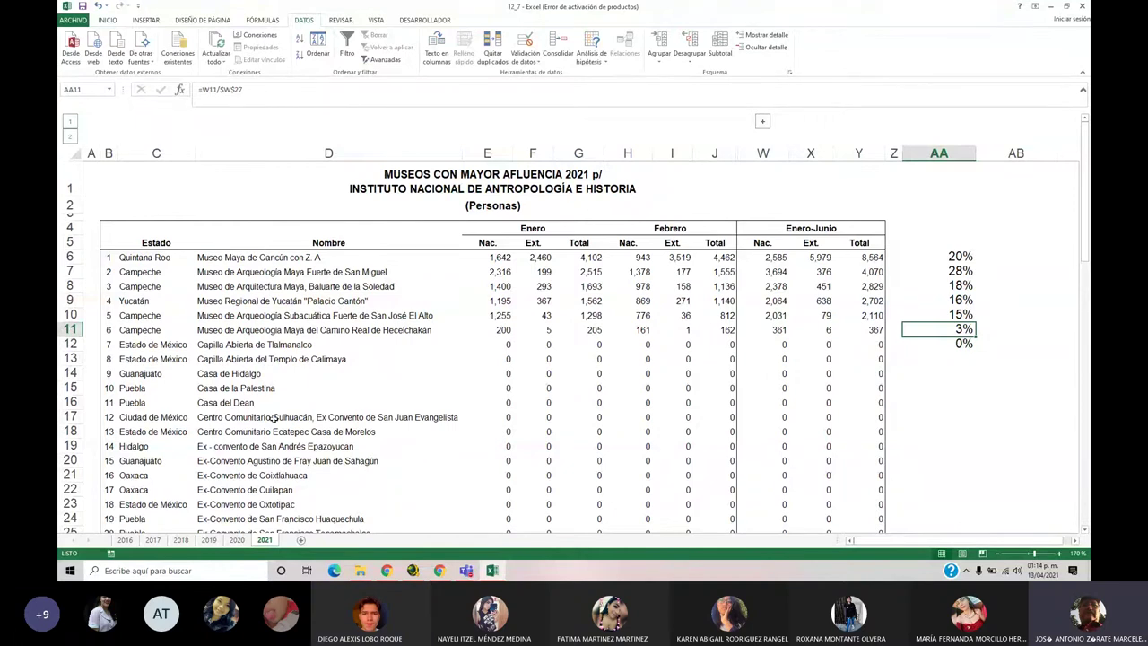
pyautogui.click(271, 346)
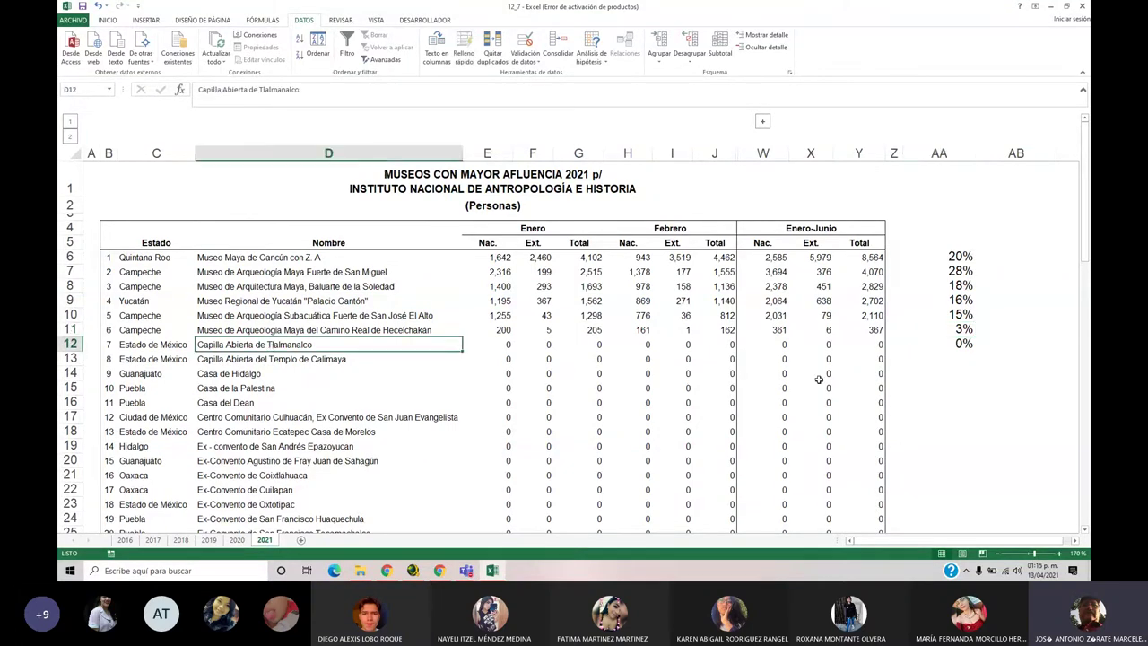
pyautogui.hotkey('ctrl', 'Right')
pyautogui.press('Right')
pyautogui.press('Right')
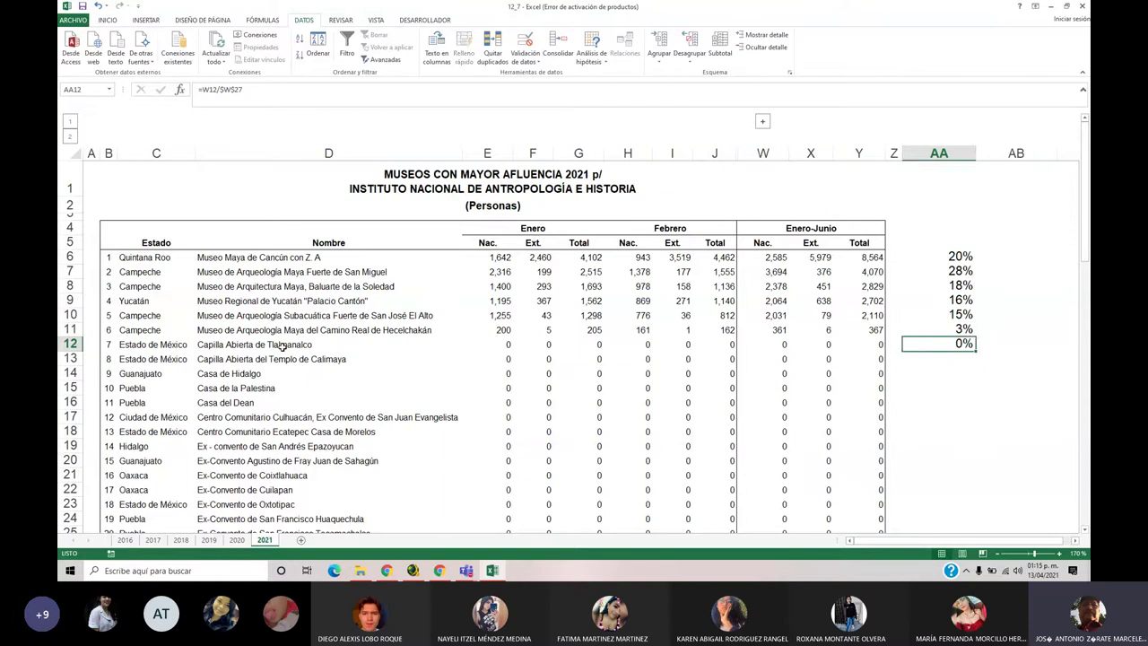
pyautogui.click(283, 347)
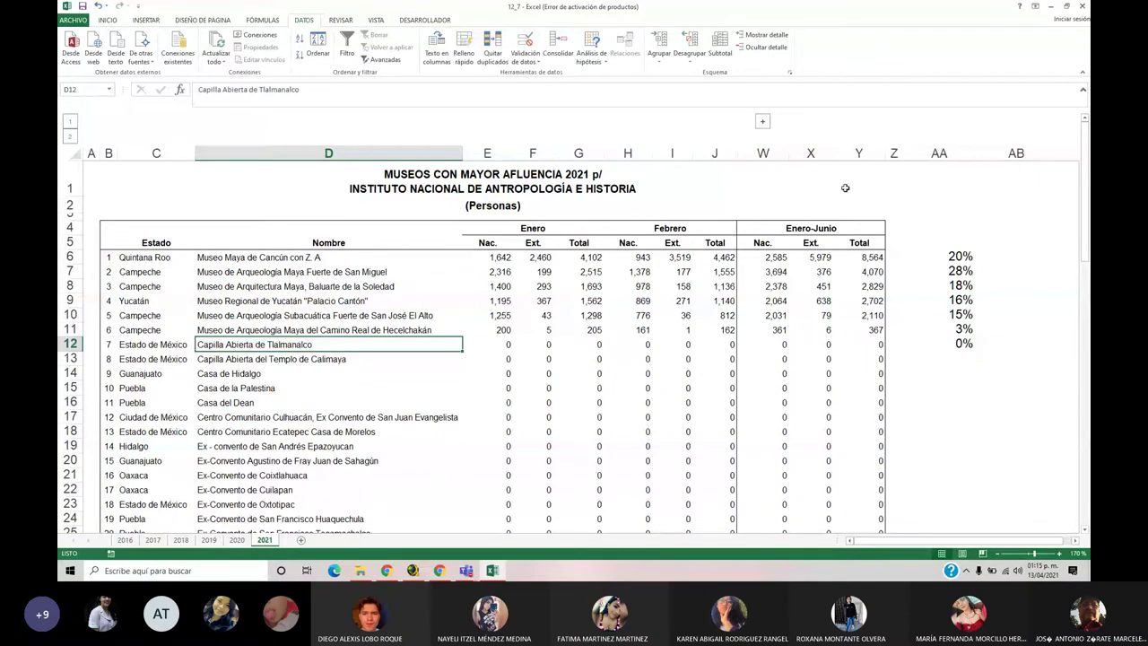
# Enter the heading "nacional" in AA5 above the percentage shares
pyautogui.click(949, 240)
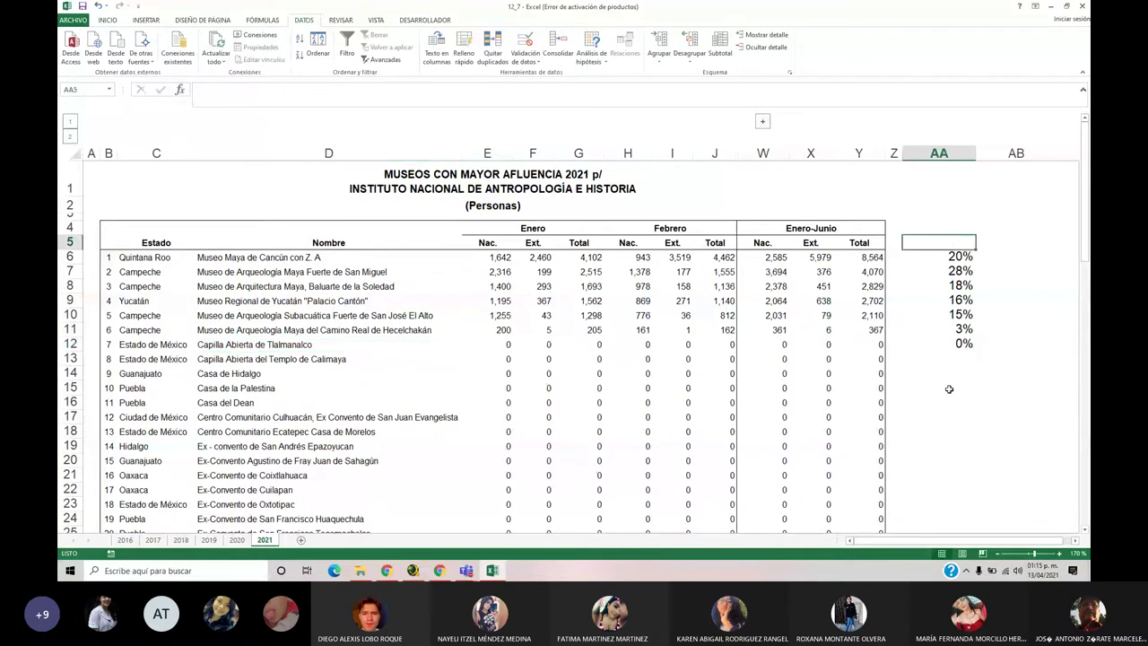
pyautogui.write('nacio')
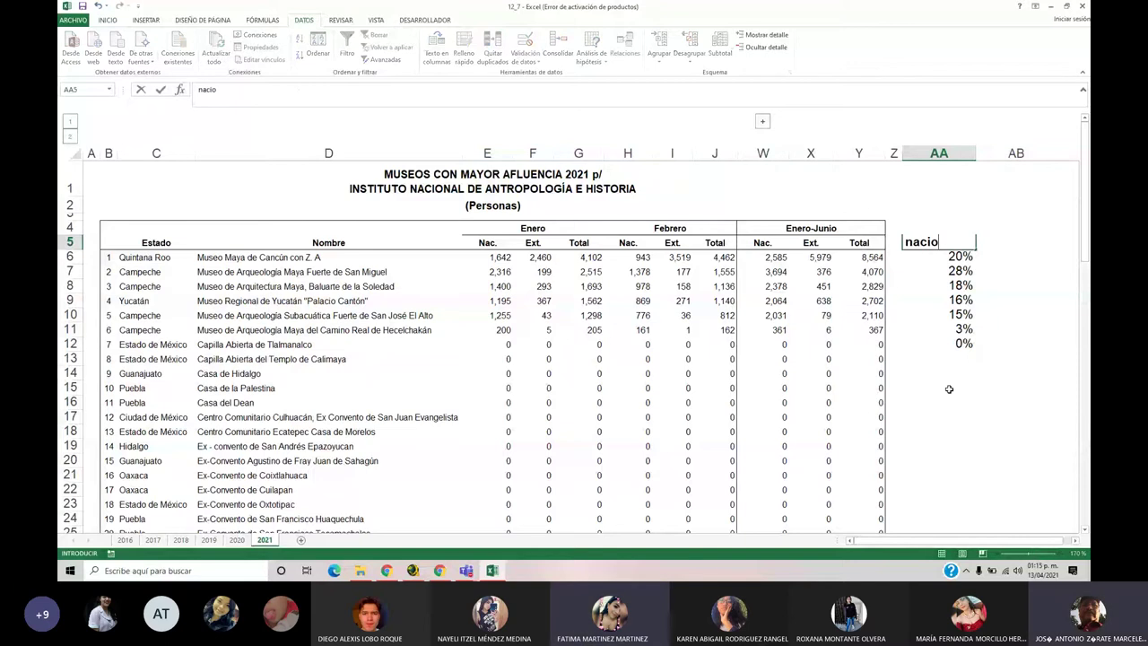
pyautogui.write('nal')
pyautogui.press('Return')
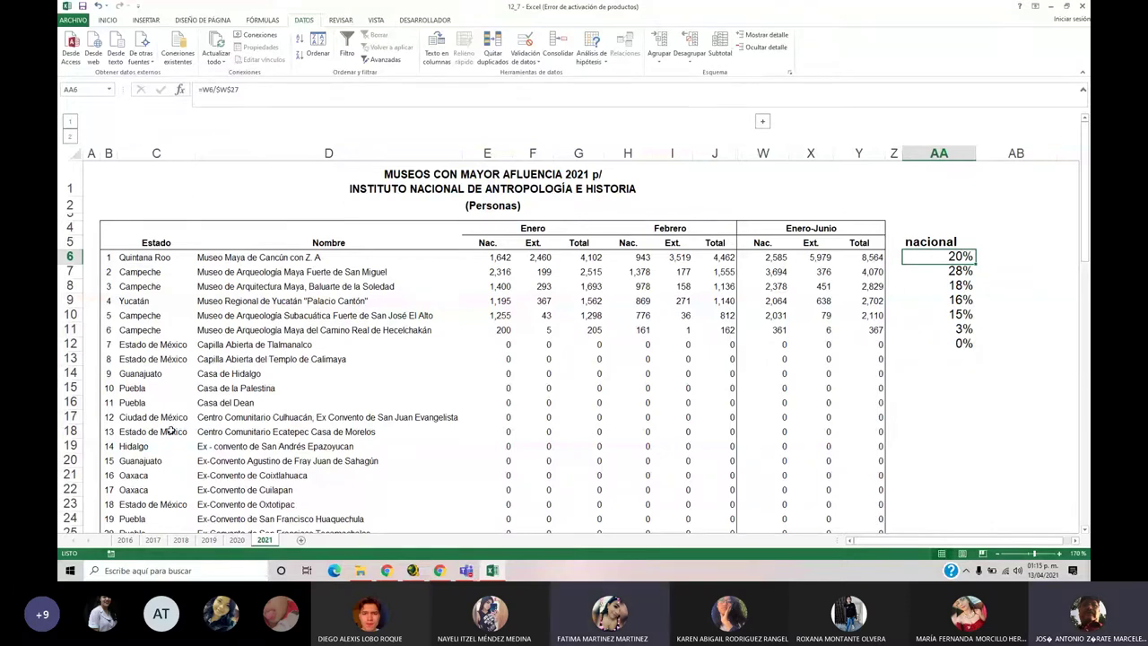
# Check the share in AA12 against the visitor figures from row 12 down to row 25 in columns E to Y
pyautogui.click(951, 347)
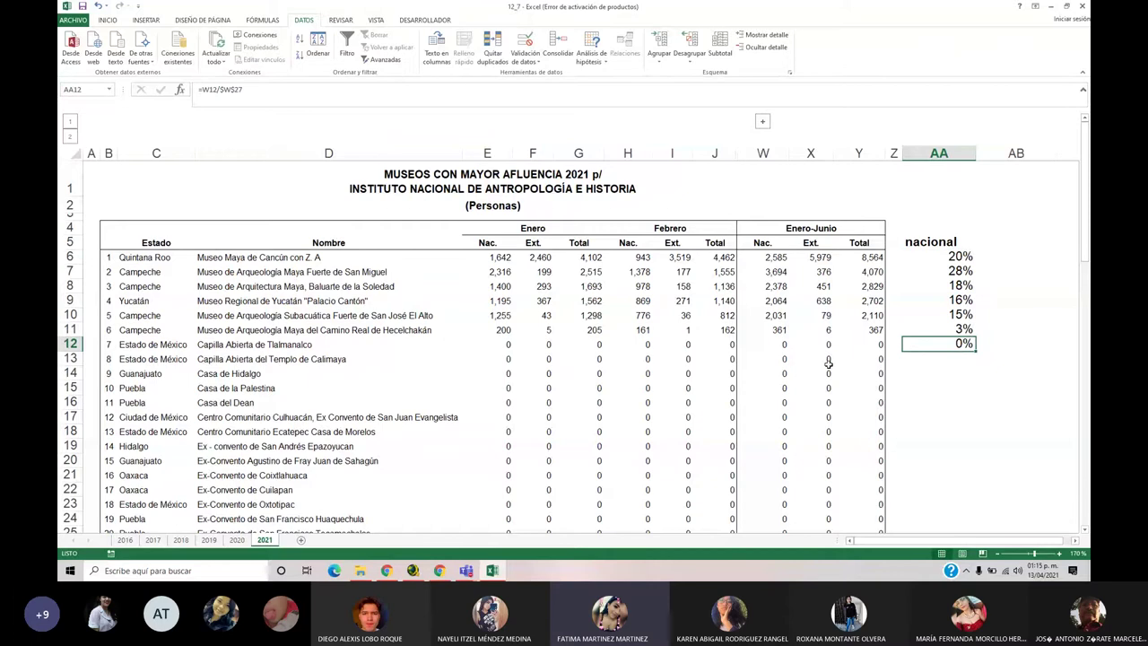
pyautogui.click(487, 344)
pyautogui.moveTo(487, 344); pyautogui.dragTo(881, 481)
pyautogui.scroll(1, 943, 351)
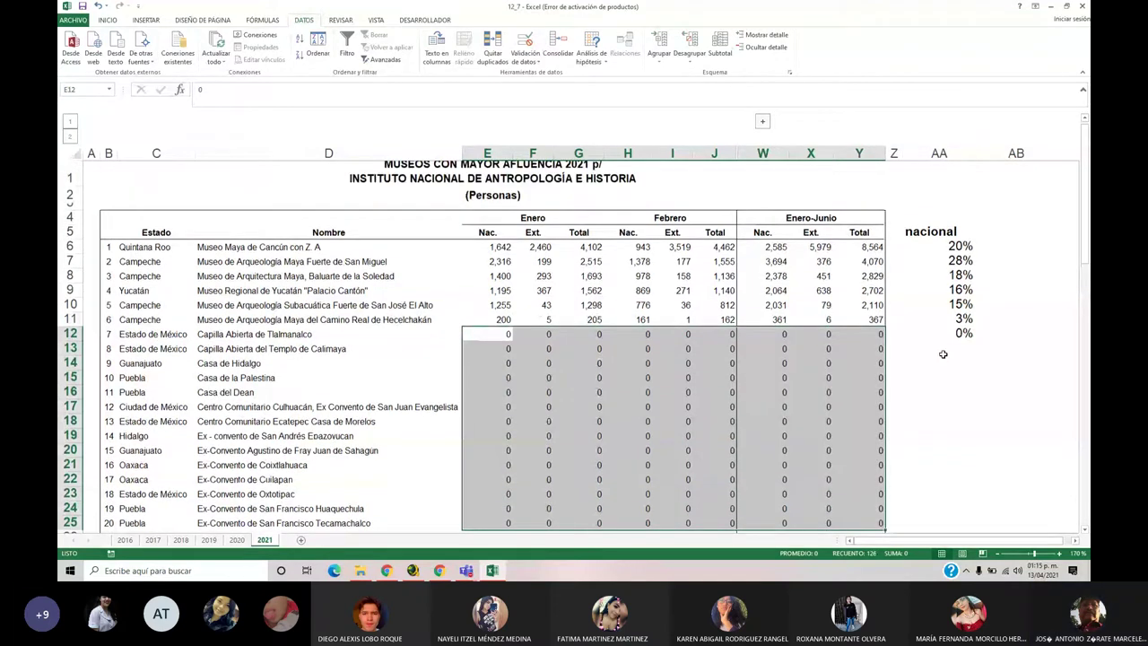
pyautogui.scroll(1, 1007, 269)
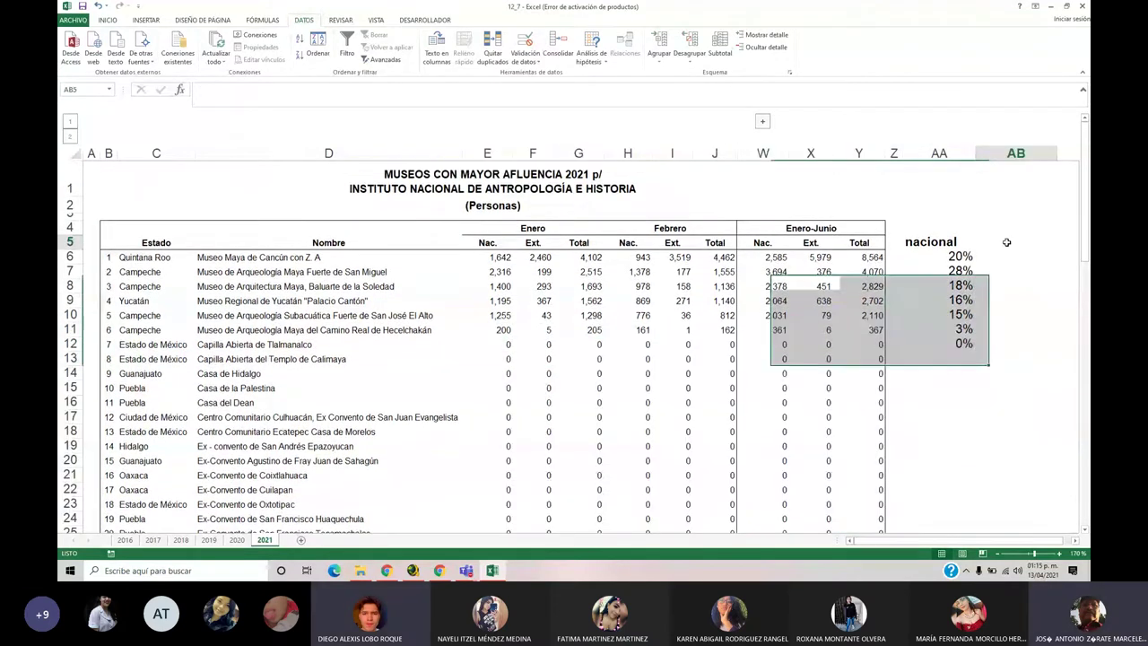
# Enter the heading "extranjeros" in AB5, beside the nacional heading
pyautogui.click(1007, 243)
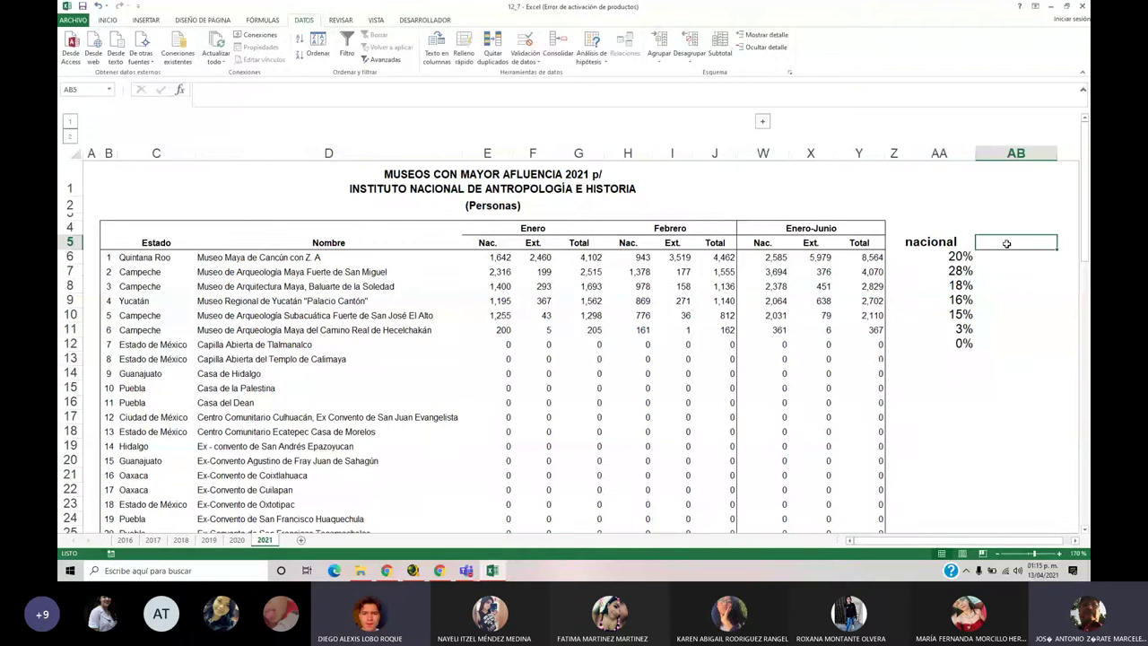
pyautogui.write('extranjeros')
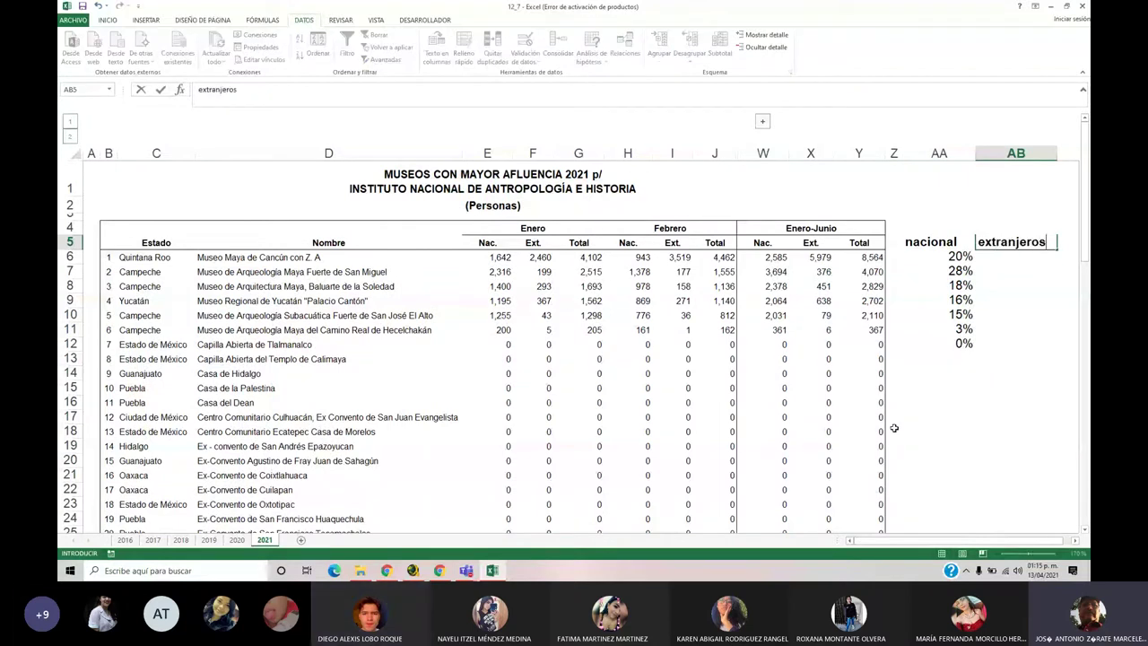
pyautogui.press('Return')
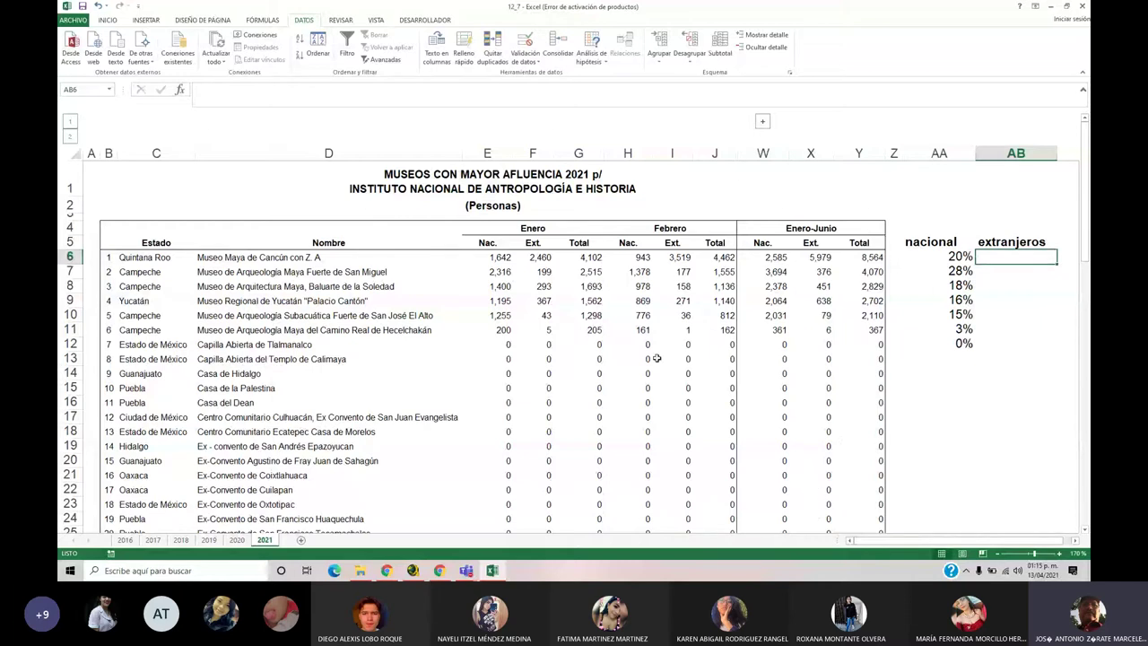
# Calculate the first museum's foreign visitor share in AB6 with the formula =X6/X$27
pyautogui.click(822, 258)
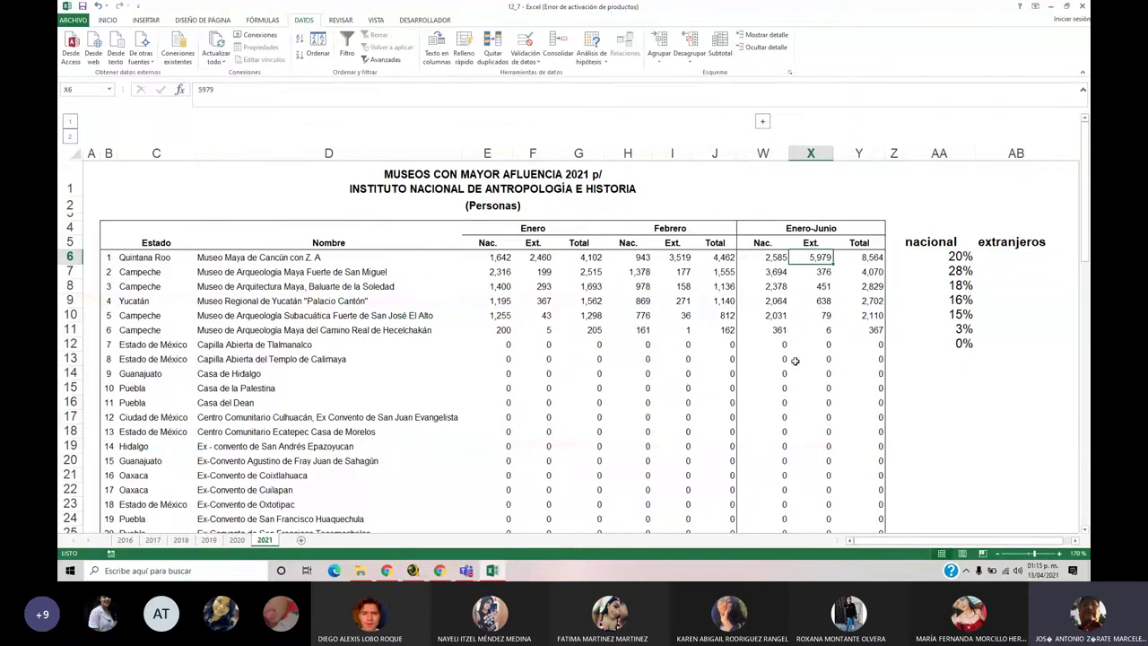
pyautogui.click(1015, 258)
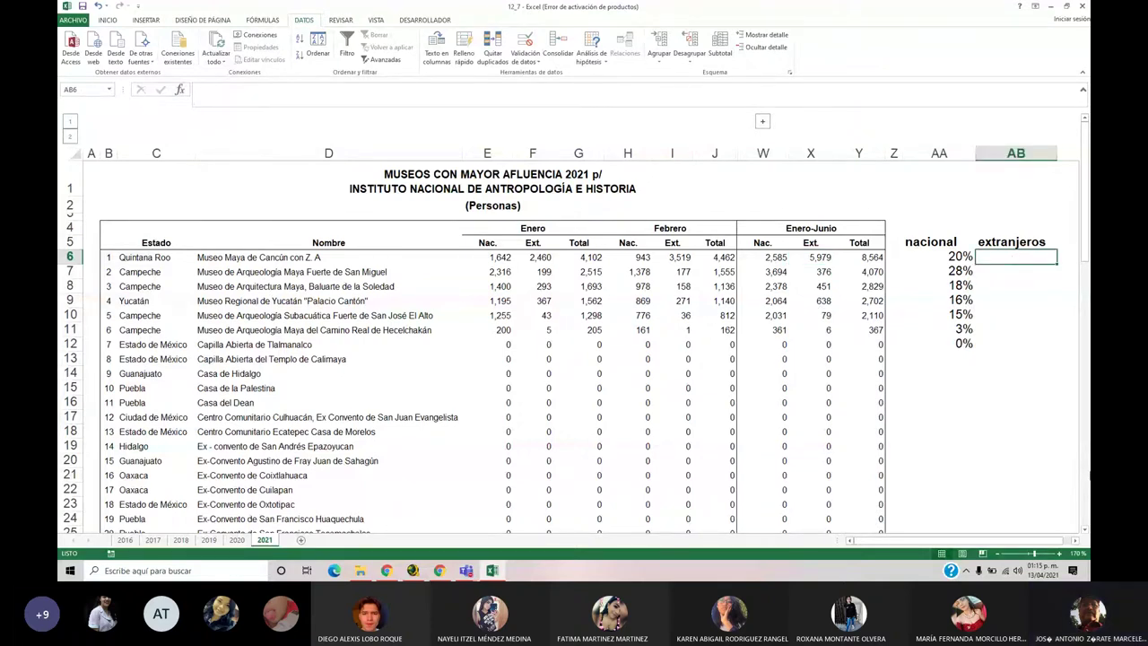
pyautogui.write('=')
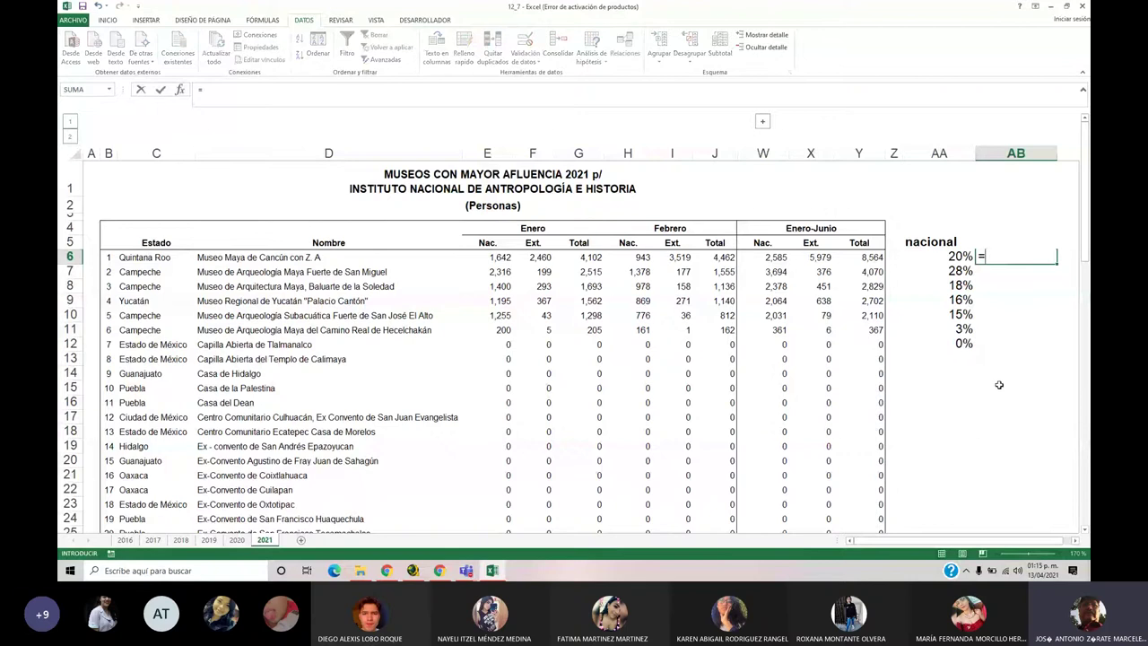
pyautogui.click(812, 257)
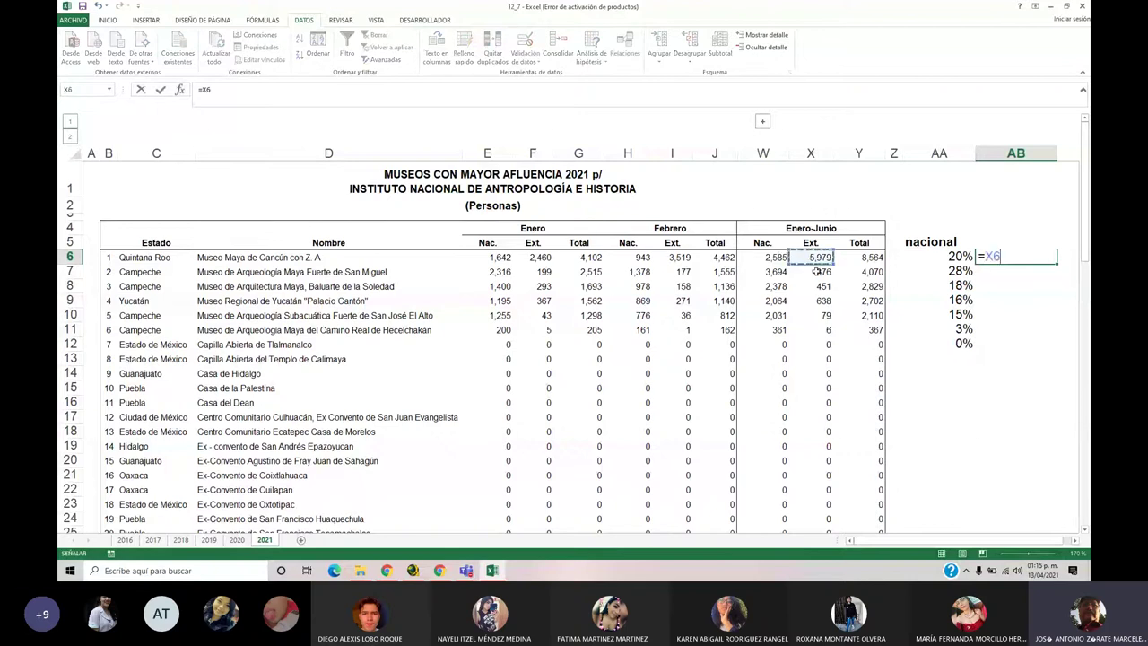
pyautogui.write('/')
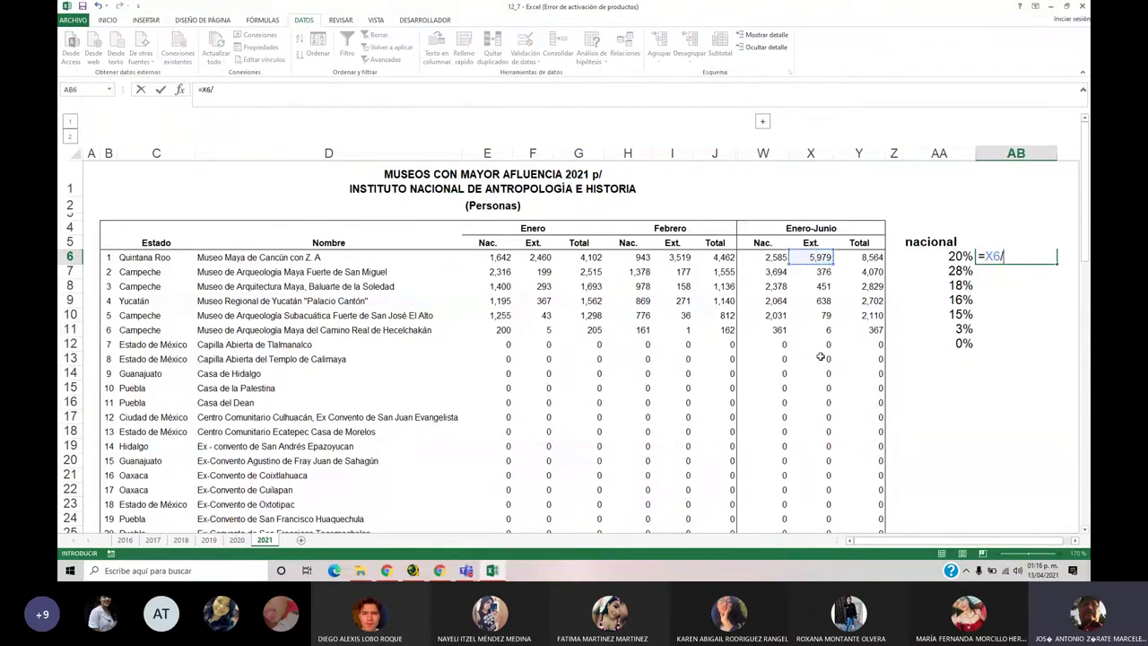
pyautogui.scroll(-3, 821, 357)
pyautogui.click(822, 414)
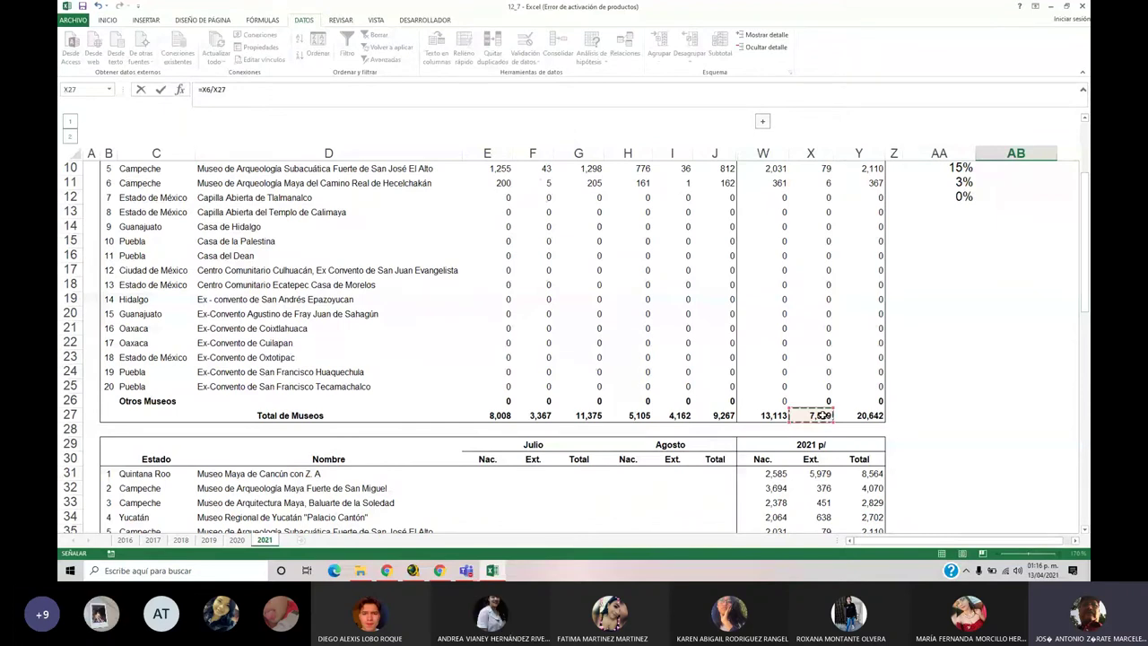
pyautogui.press('F2')
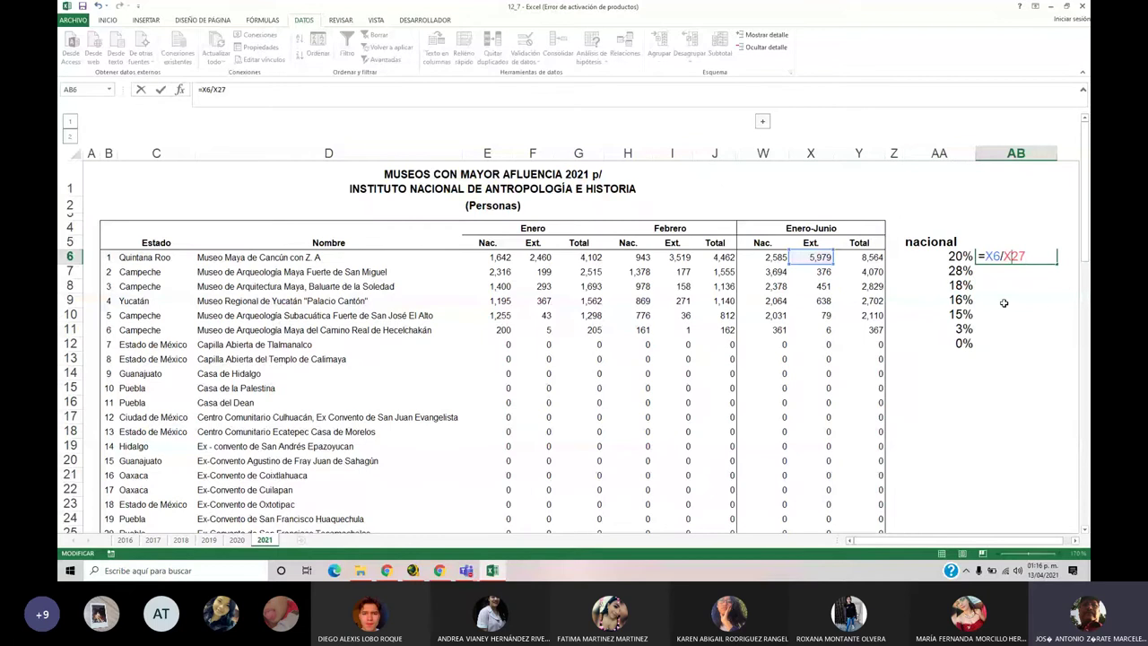
pyautogui.write('$')
pyautogui.hotkey('ctrl', 'Return')
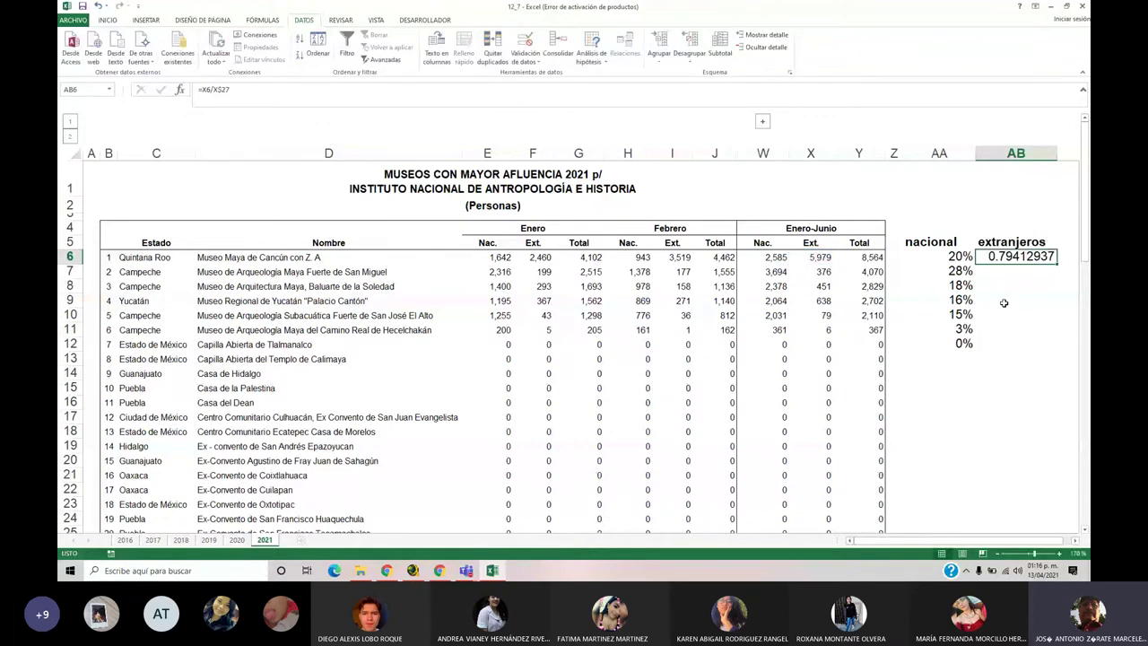
# Copy the AB6 formula down through AB12 and format the extranjeros shares as percentages
pyautogui.hotkey('ctrl', 'c')
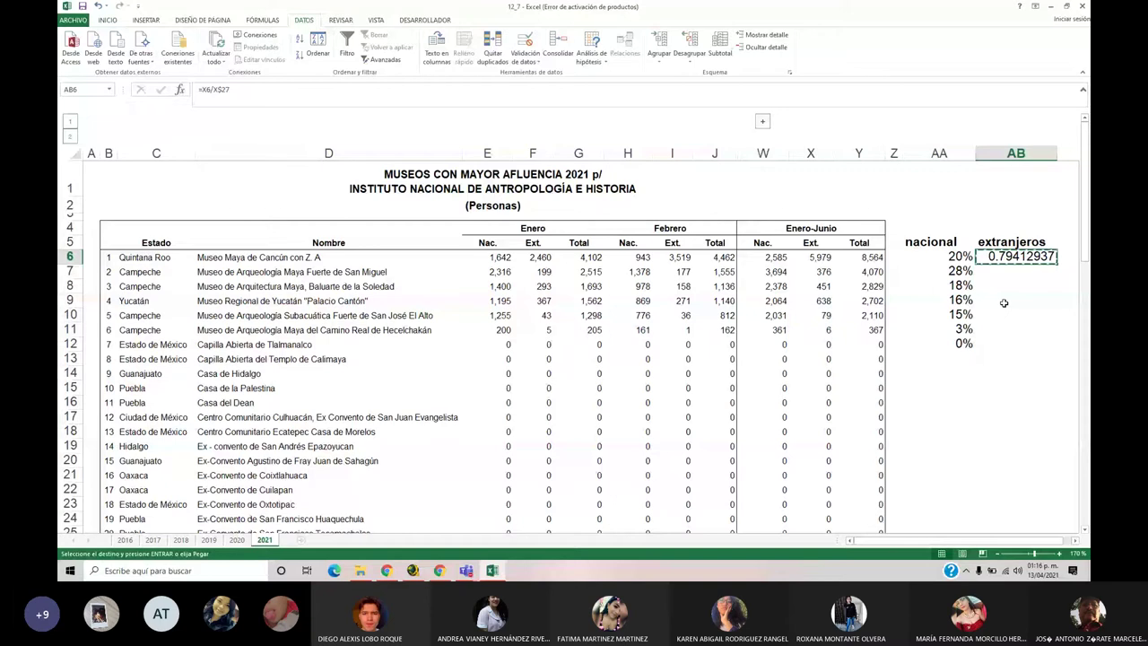
pyautogui.moveTo(1005, 258); pyautogui.dragTo(1004, 343)
pyautogui.press('Return')
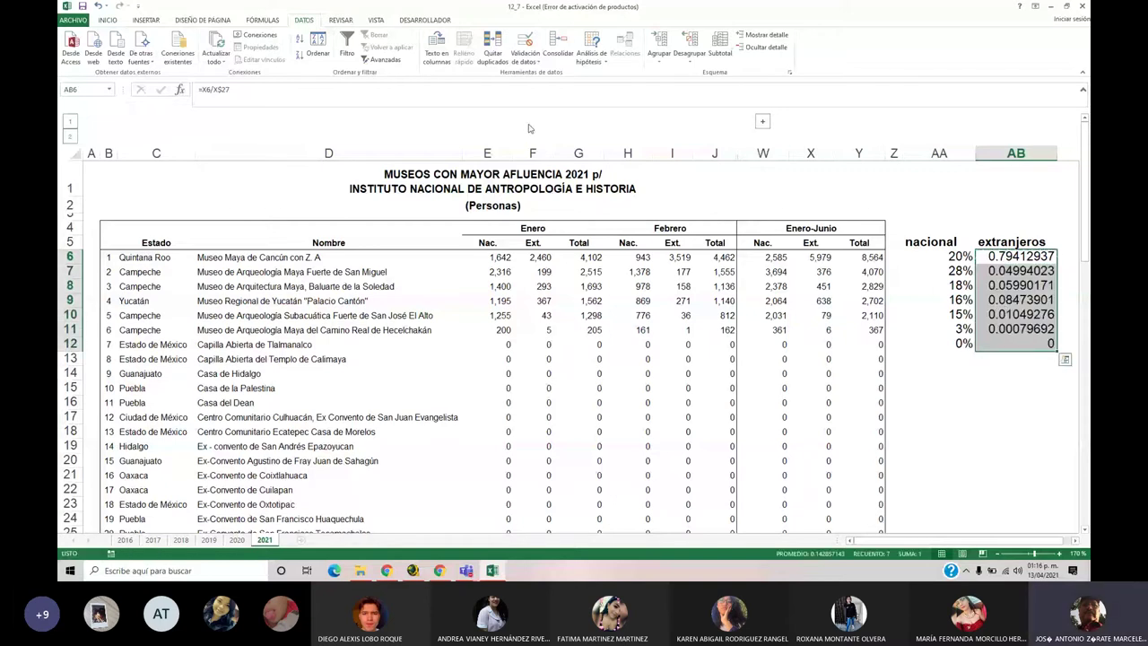
pyautogui.click(105, 22)
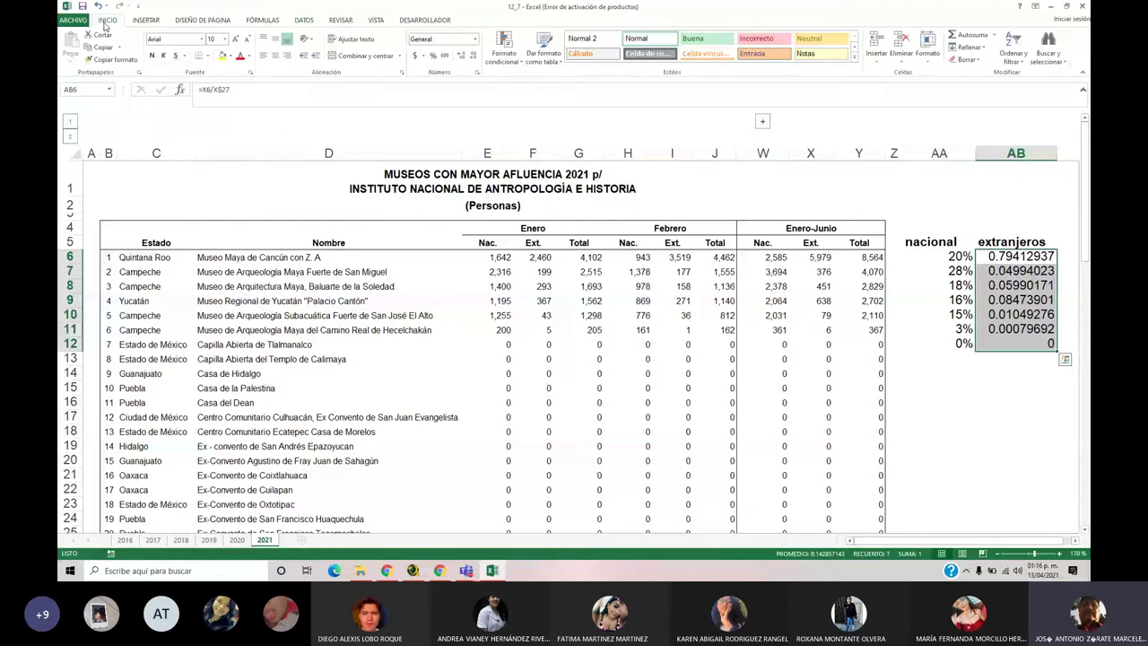
pyautogui.click(433, 56)
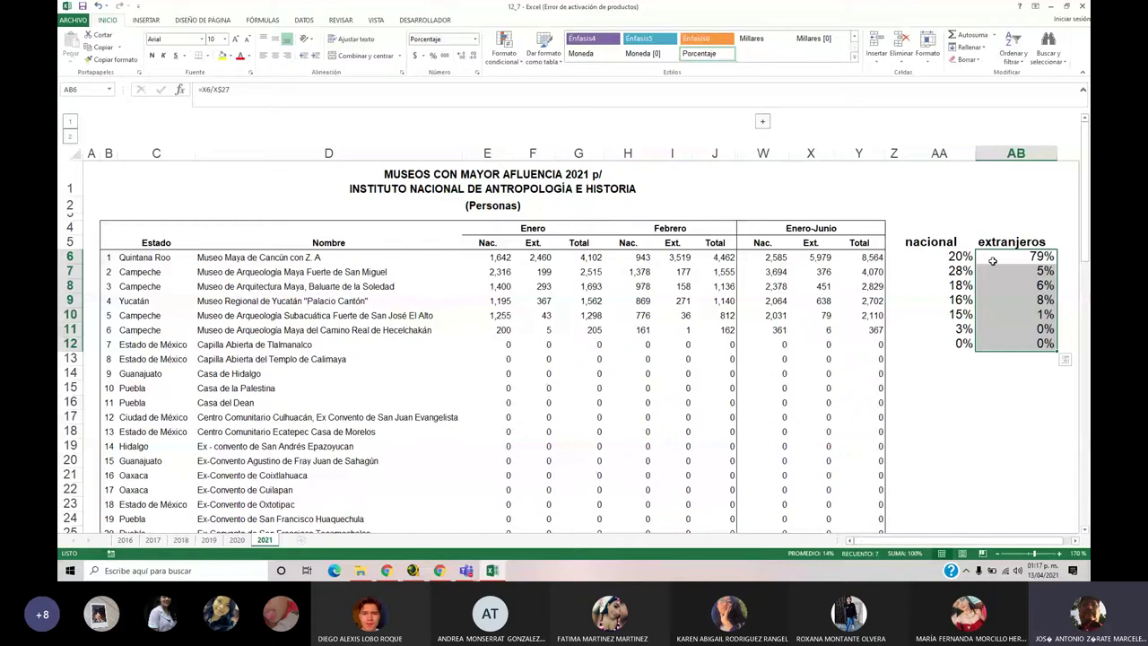
# Review the nacional and extranjeros shares against the museum totals in row 27 and the Julio–Agosto table down to row 52
pyautogui.click(993, 261)
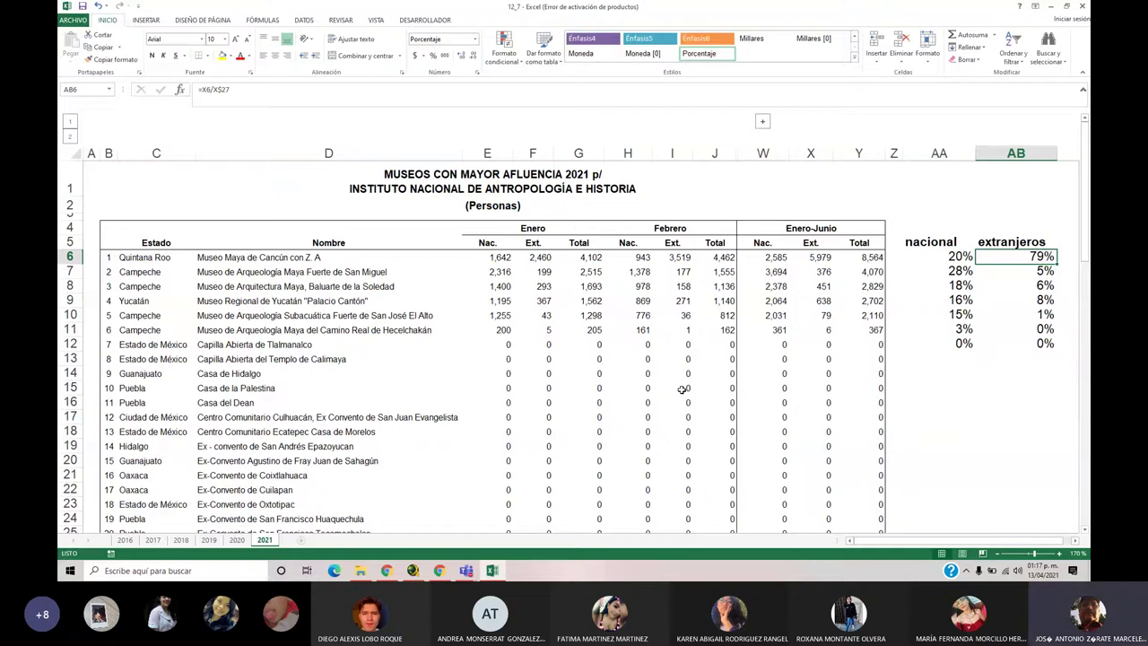
pyautogui.scroll(-4, 682, 389)
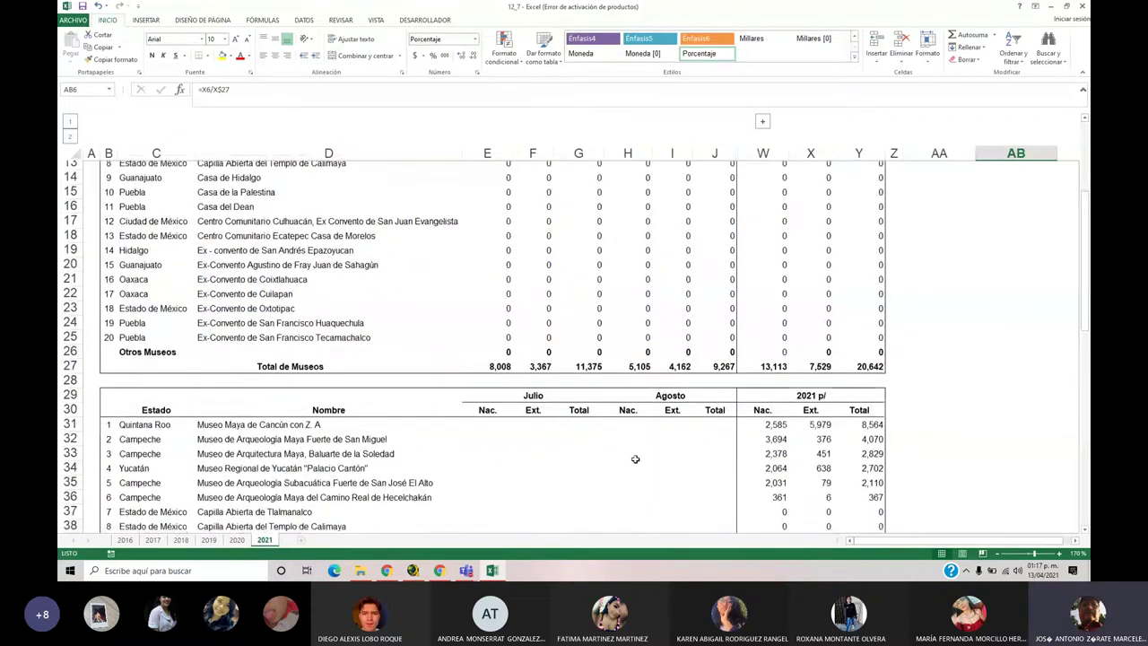
pyautogui.scroll(-5, 635, 459)
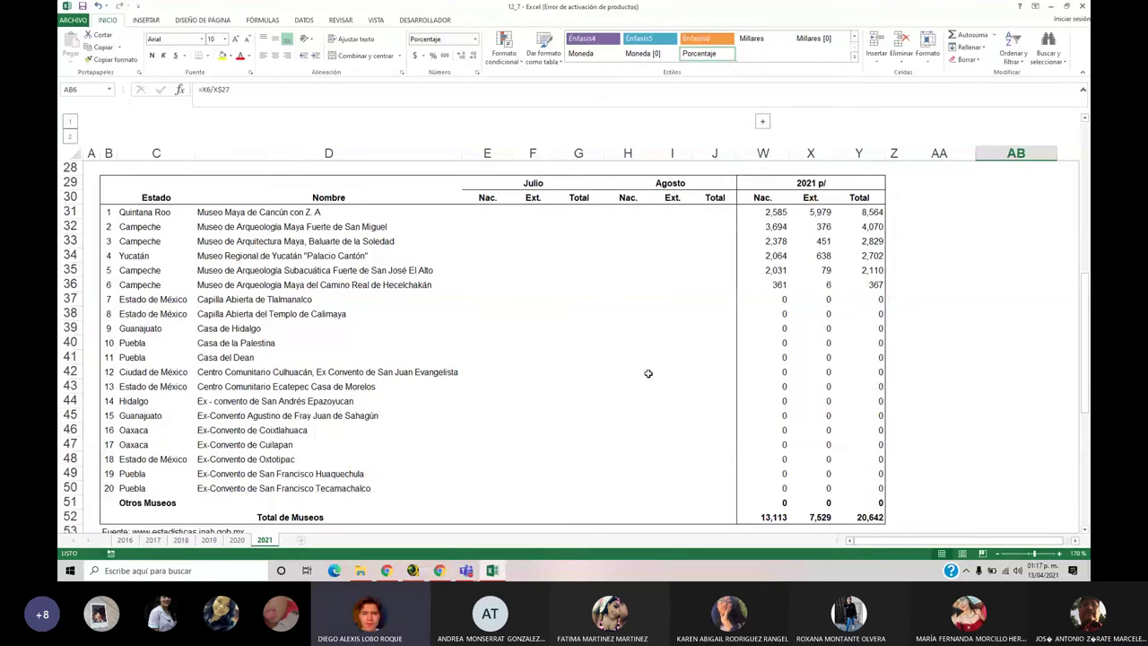
pyautogui.scroll(8, 648, 373)
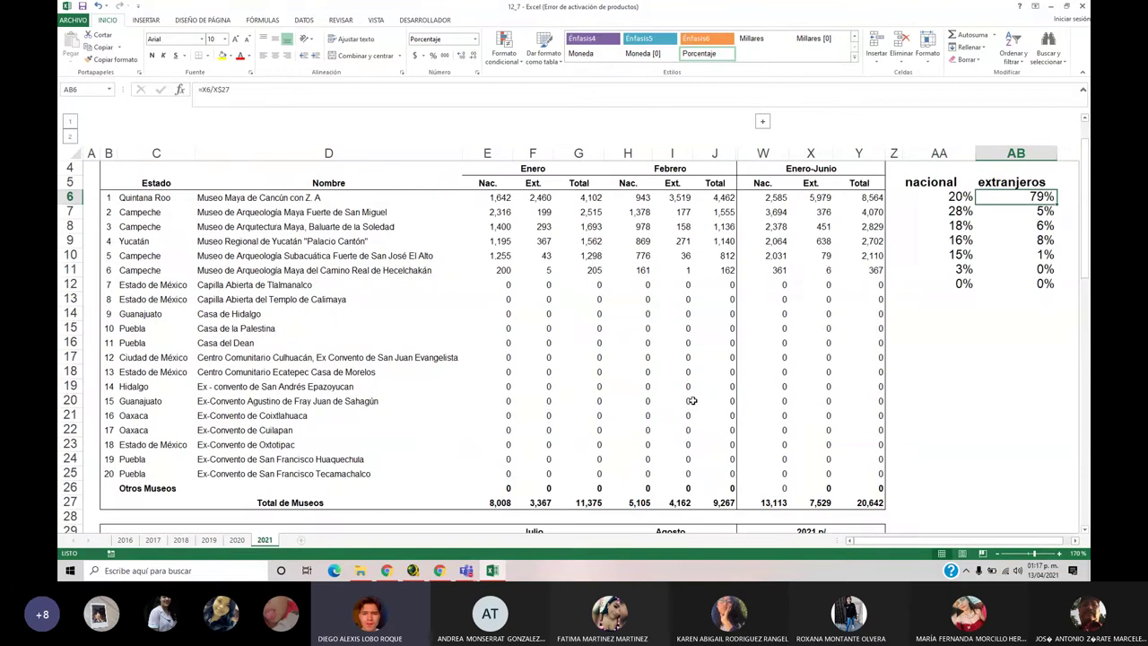
pyautogui.scroll(1, 697, 404)
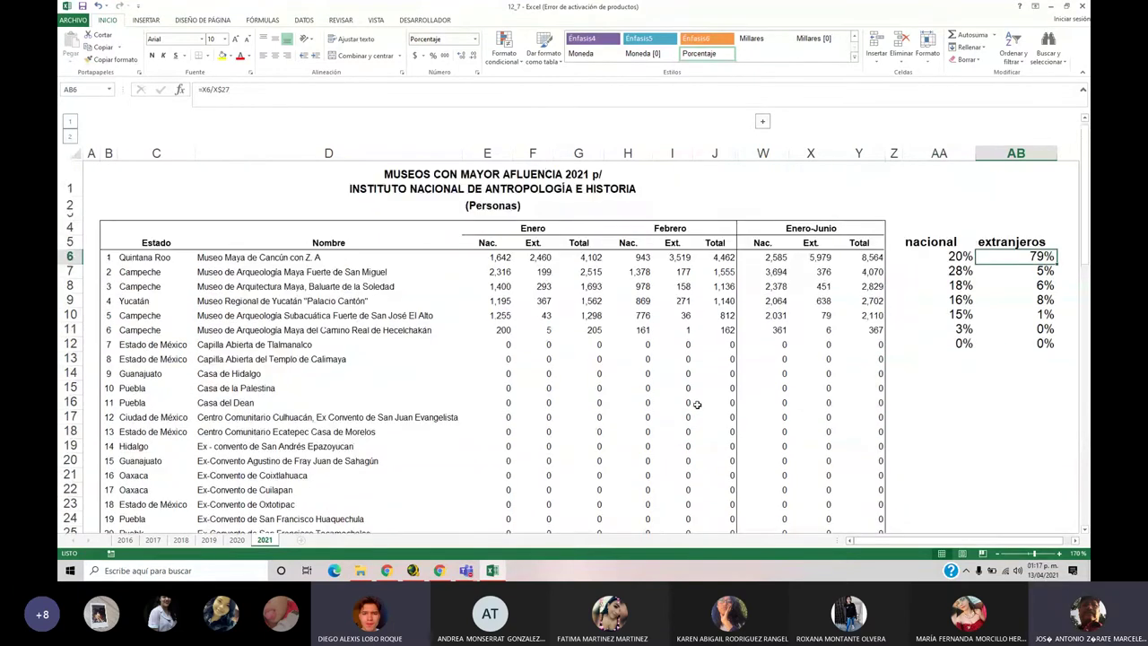
pyautogui.click(949, 405)
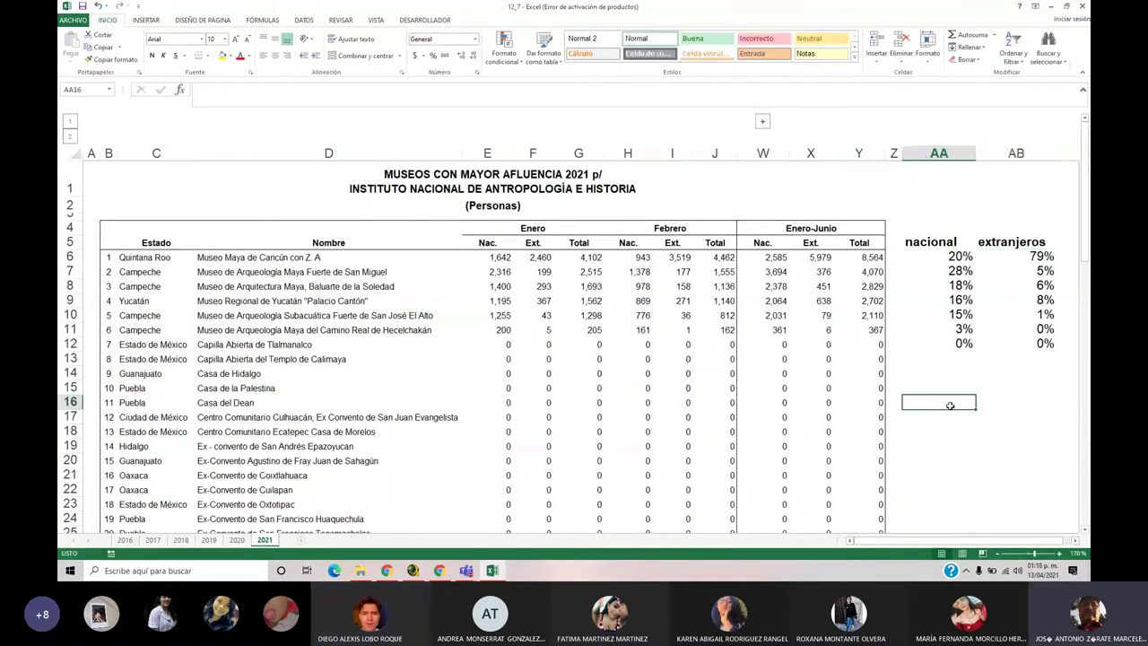
pyautogui.click(952, 356)
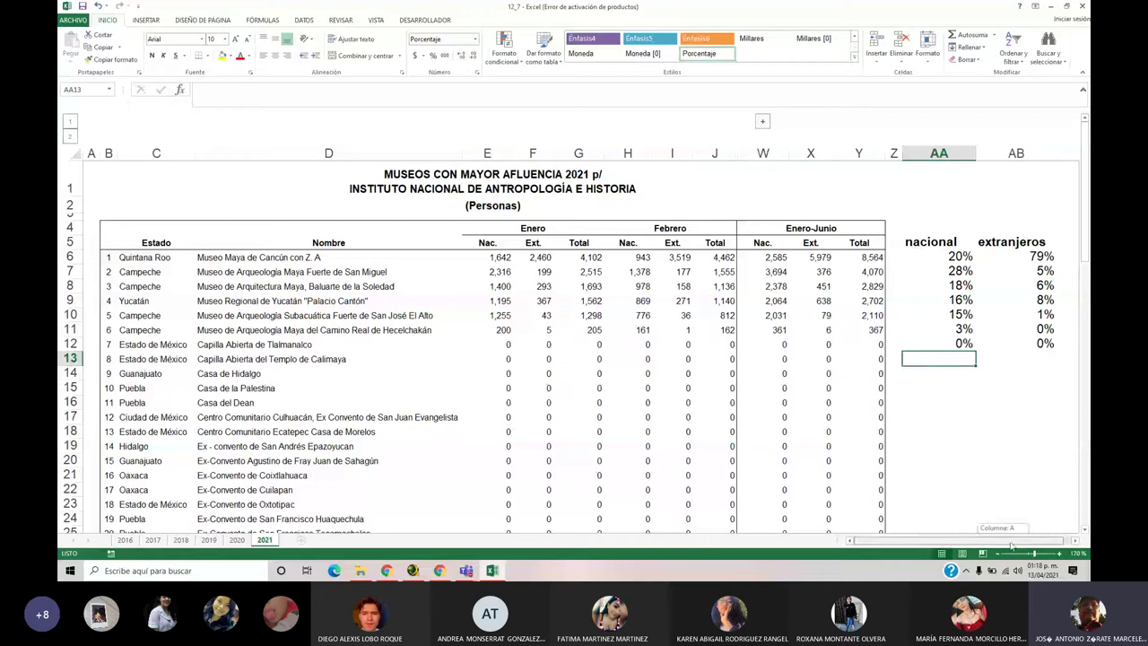
# Enter the heading "ambos" in AC5, beside the extranjeros heading
pyautogui.hscroll(1, 1048, 545)
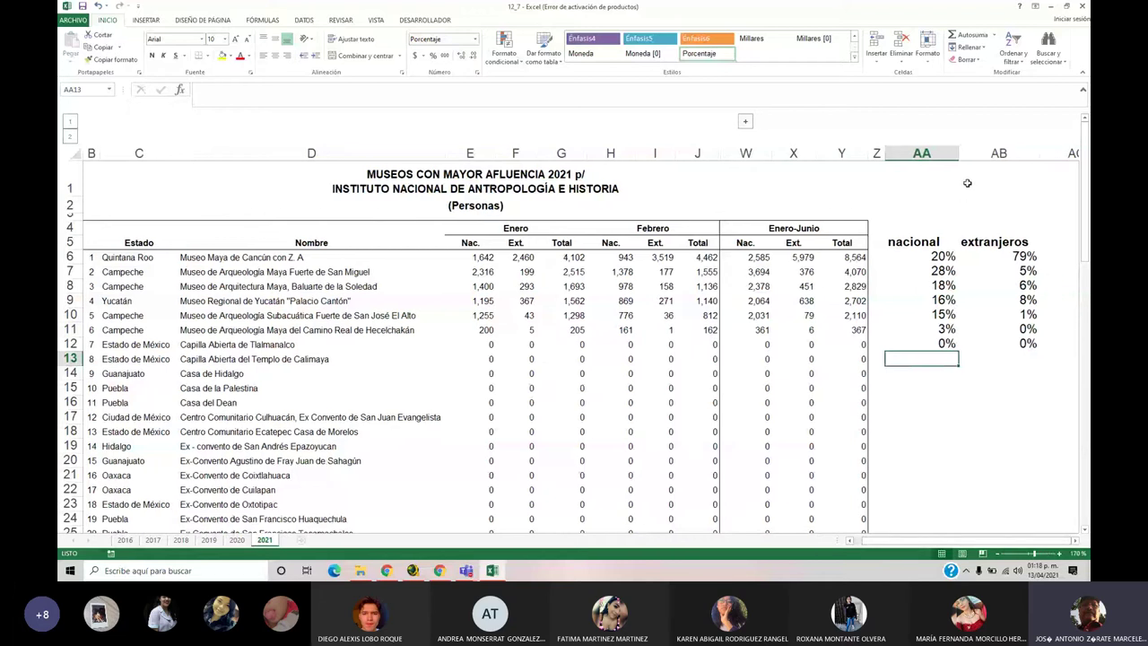
pyautogui.click(1061, 256)
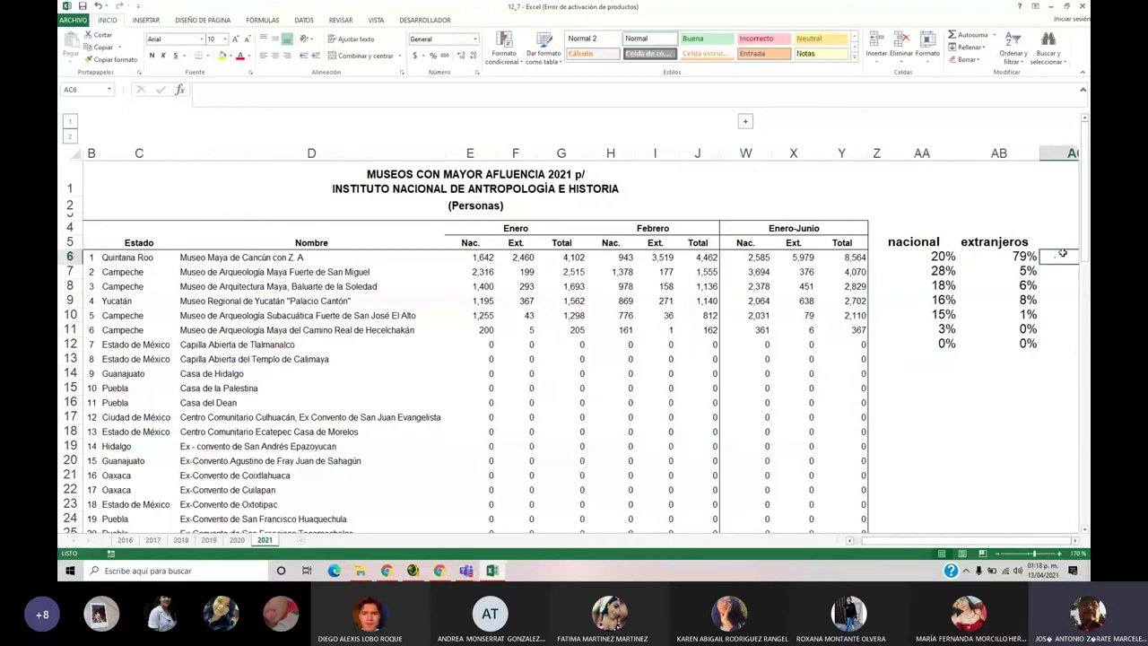
pyautogui.press('Up')
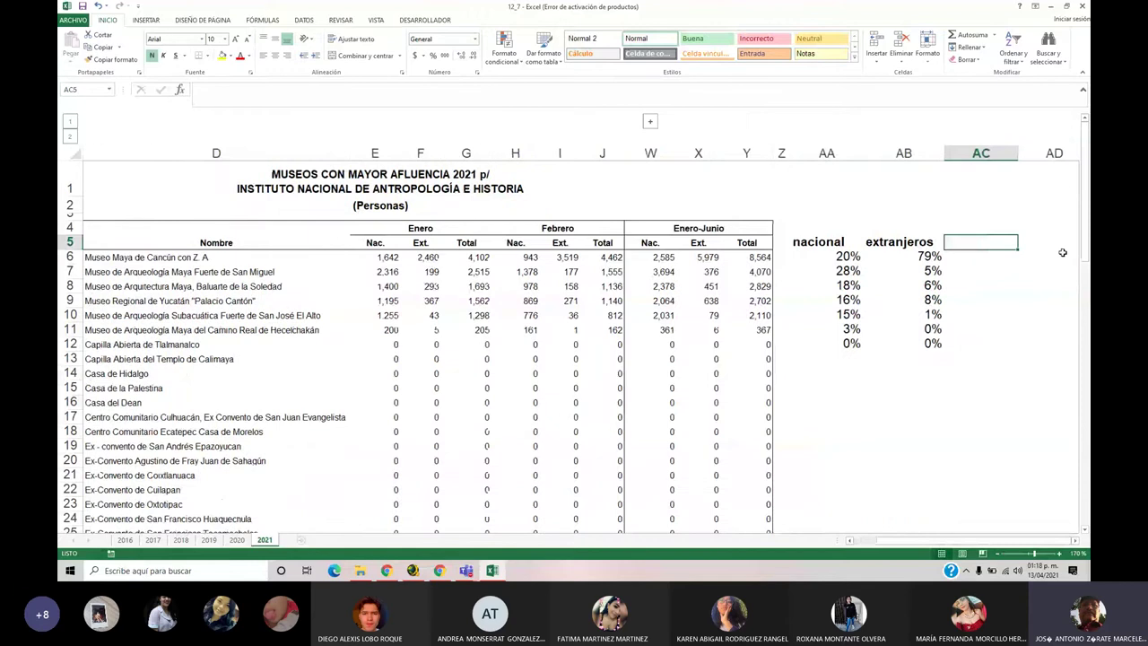
pyautogui.write('ambos')
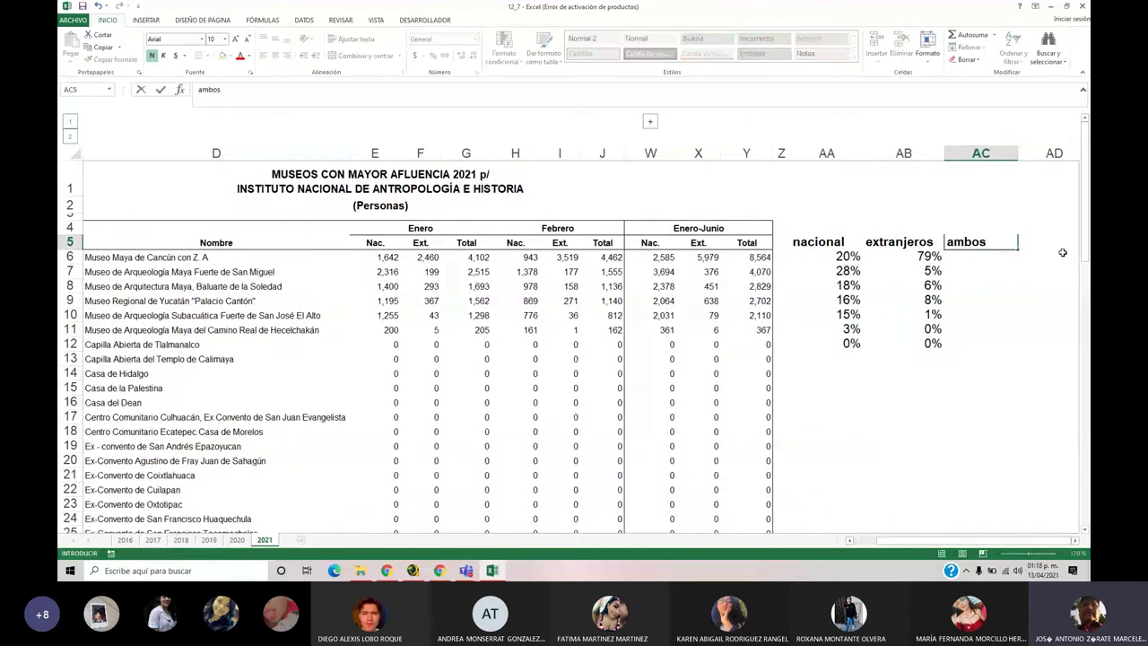
pyautogui.press('Return')
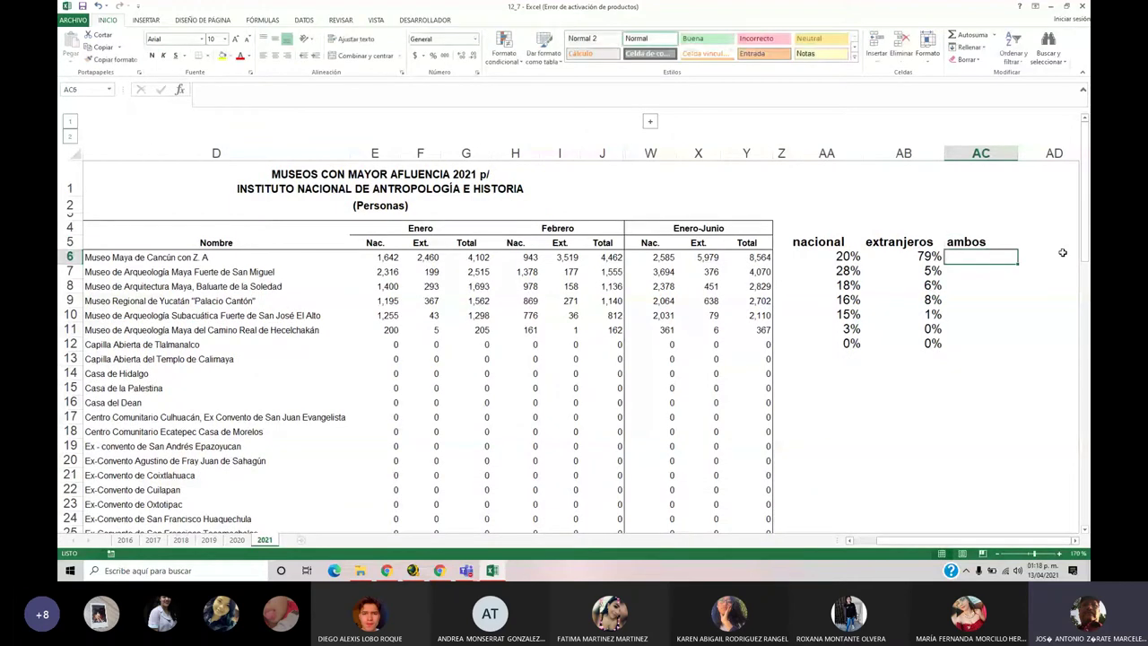
# Calculate the first museum's share of all visitors in AC6 with the formula =Y6/Y$27
pyautogui.write('=')
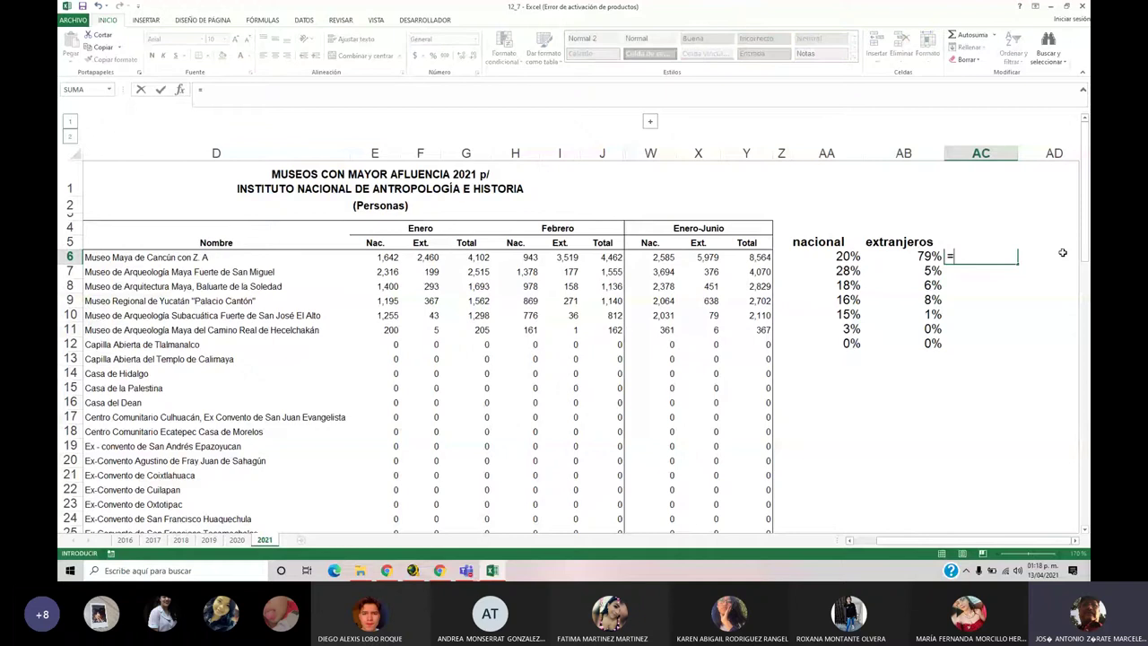
pyautogui.click(750, 258)
pyautogui.write('/')
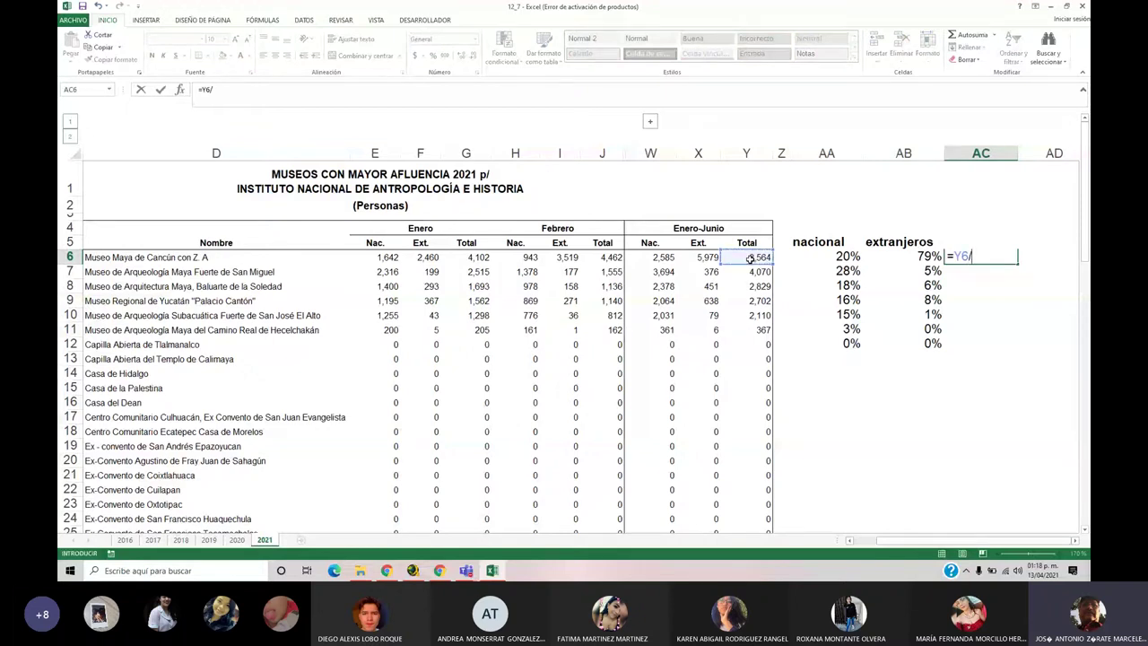
pyautogui.scroll(-3, 750, 296)
pyautogui.click(754, 415)
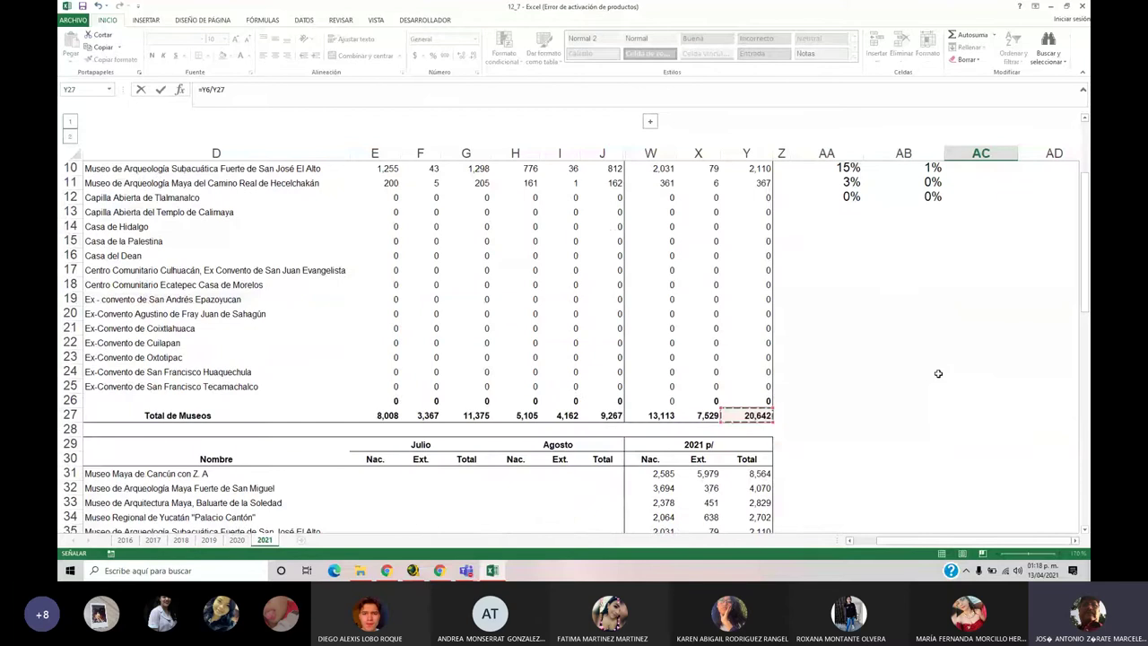
pyautogui.scroll(3, 939, 373)
pyautogui.press('Left')
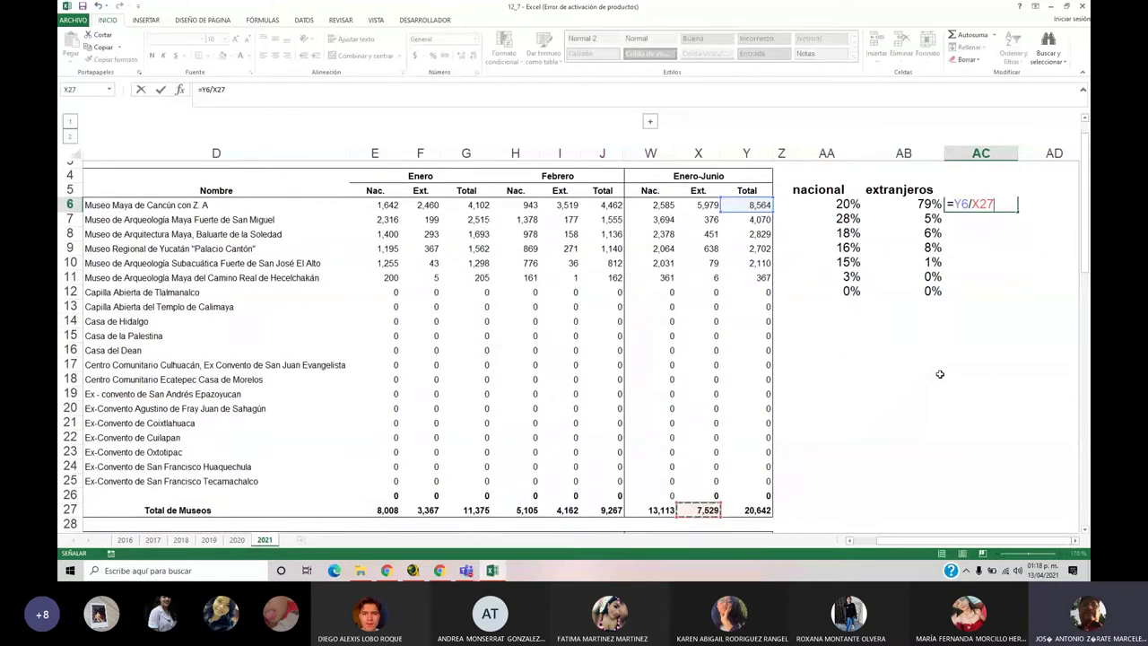
pyautogui.press('Left')
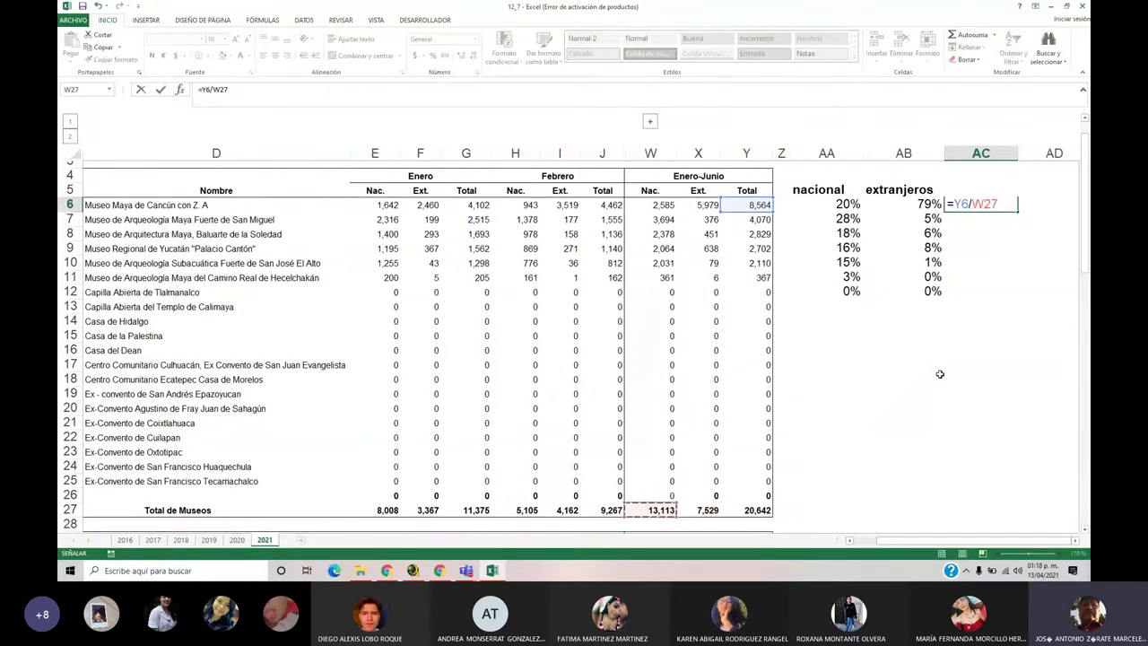
pyautogui.press('Right')
pyautogui.press('Right')
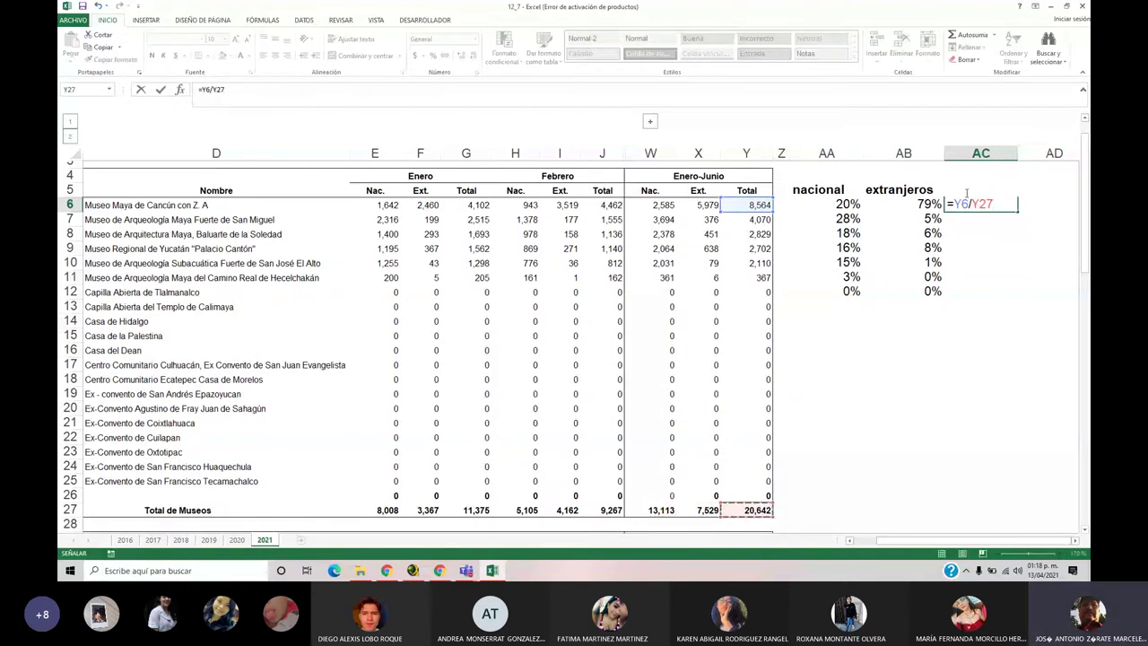
pyautogui.press('F2')
pyautogui.write('$')
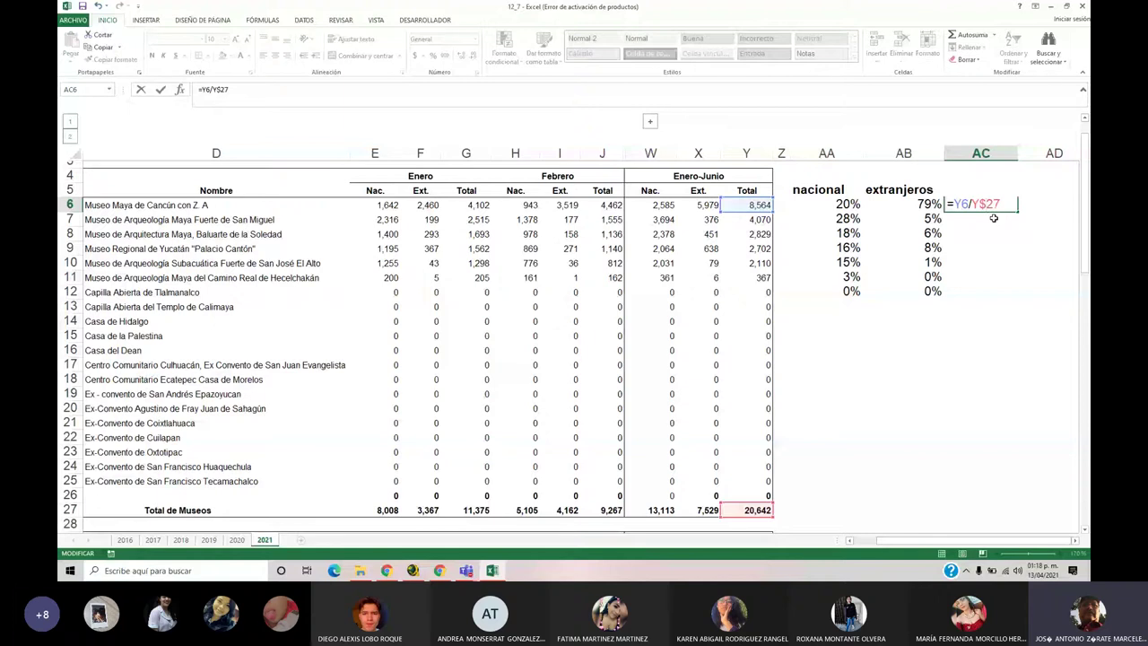
pyautogui.hotkey('ctrl', 'Return')
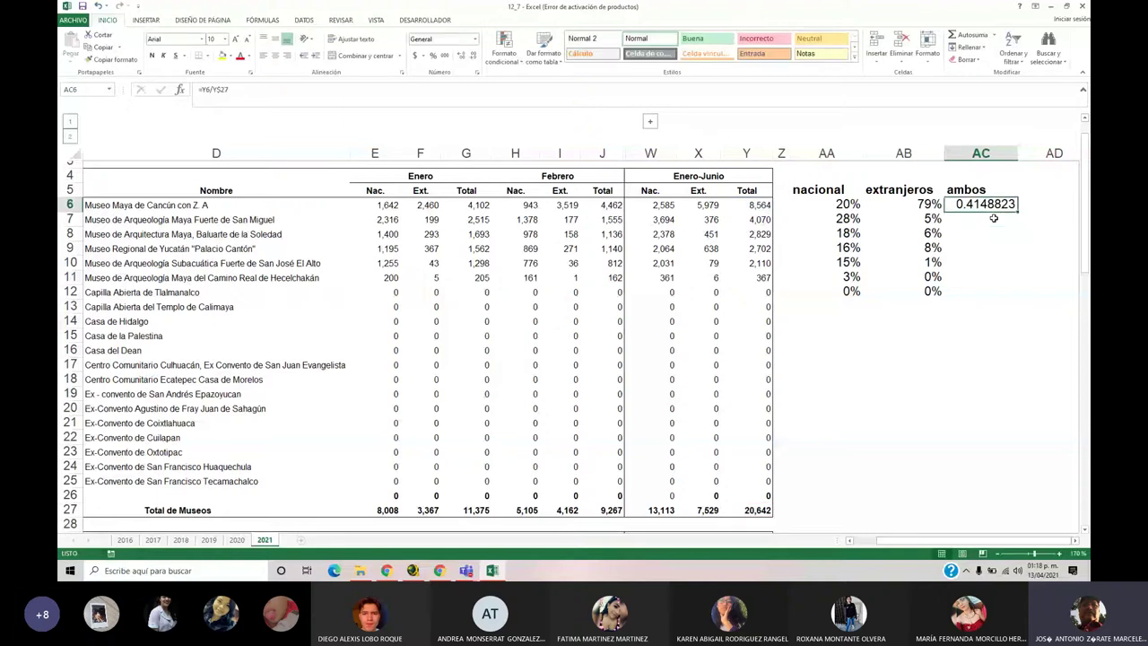
# Copy the AC6 formula down through AC12 and format the ambos shares as percentages
pyautogui.hotkey('ctrl', 'c')
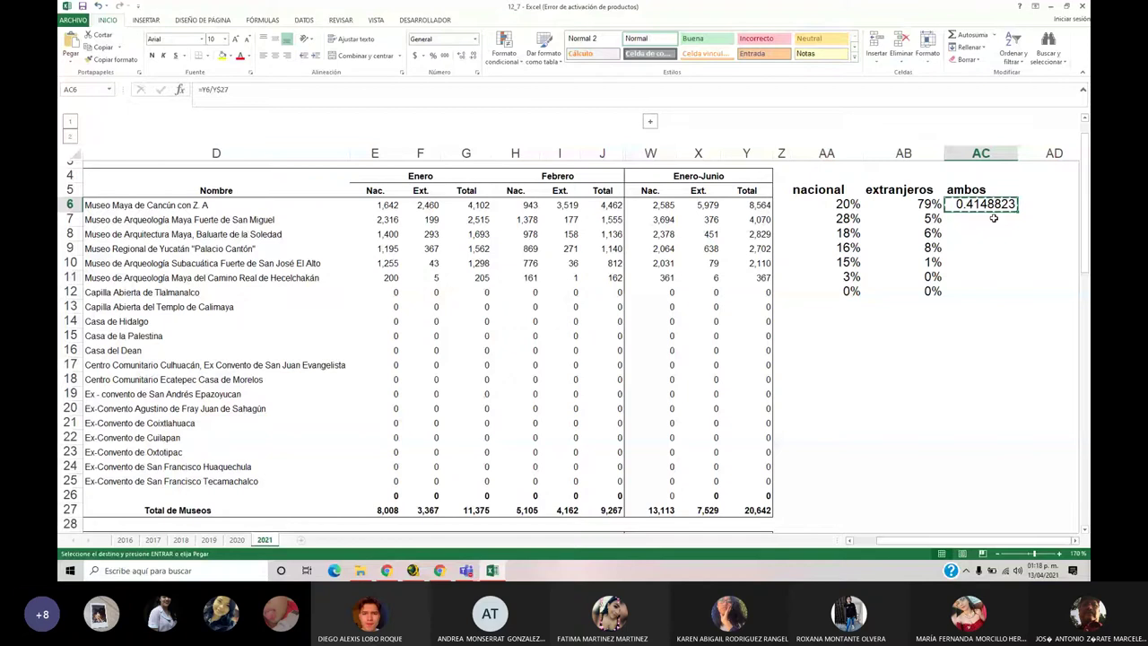
pyautogui.hotkey('shift', 'Down')
pyautogui.hotkey('shift', 'Down')
pyautogui.hotkey('shift', 'Down')
pyautogui.hotkey('shift', 'Down')
pyautogui.hotkey('shift', 'Down')
pyautogui.hotkey('shift', 'Down')
pyautogui.press('Return')
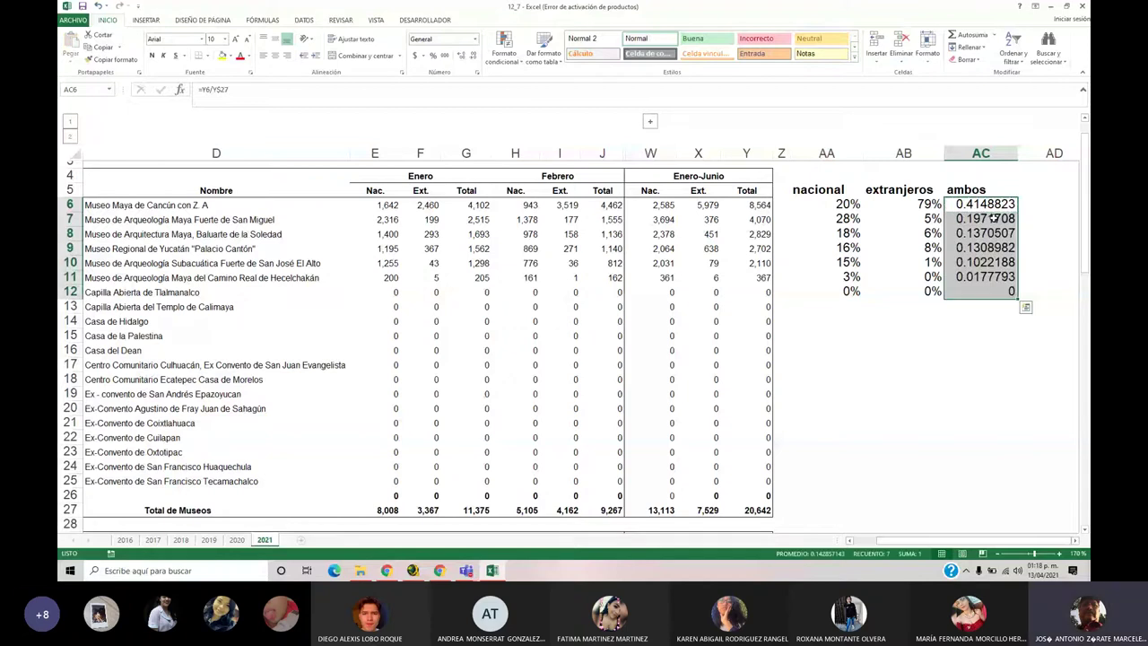
pyautogui.click(432, 55)
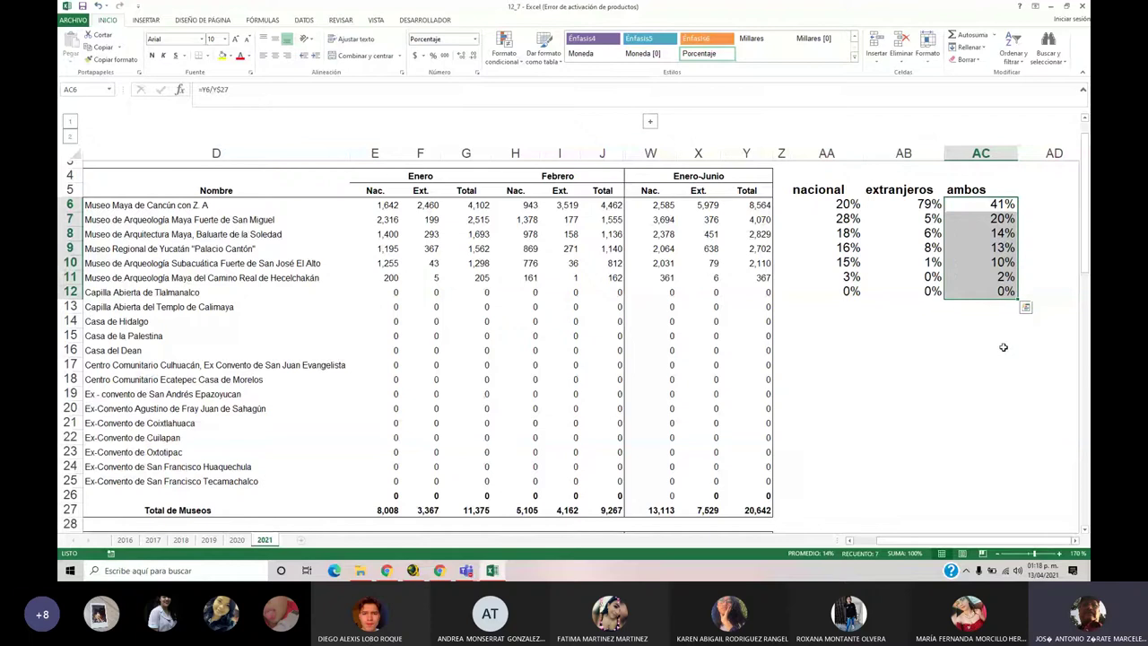
# Review the ambos share formulas for the third museum in AC8 and the first museum in AC6
pyautogui.hotkey('shift', 'Up')
pyautogui.click(982, 227)
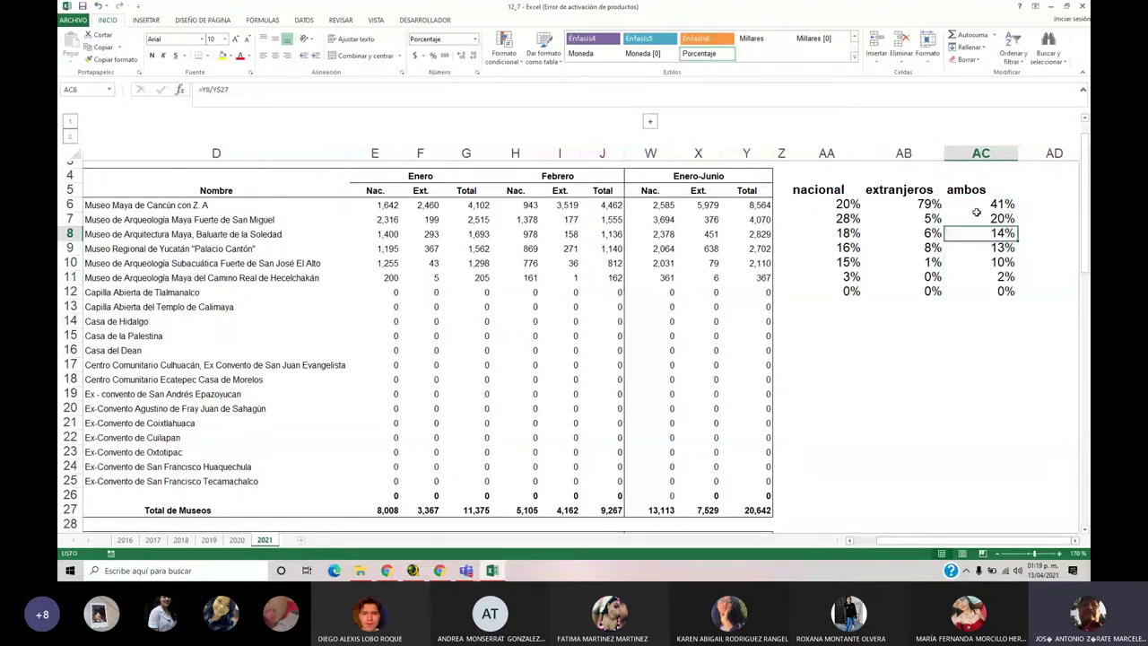
pyautogui.click(981, 206)
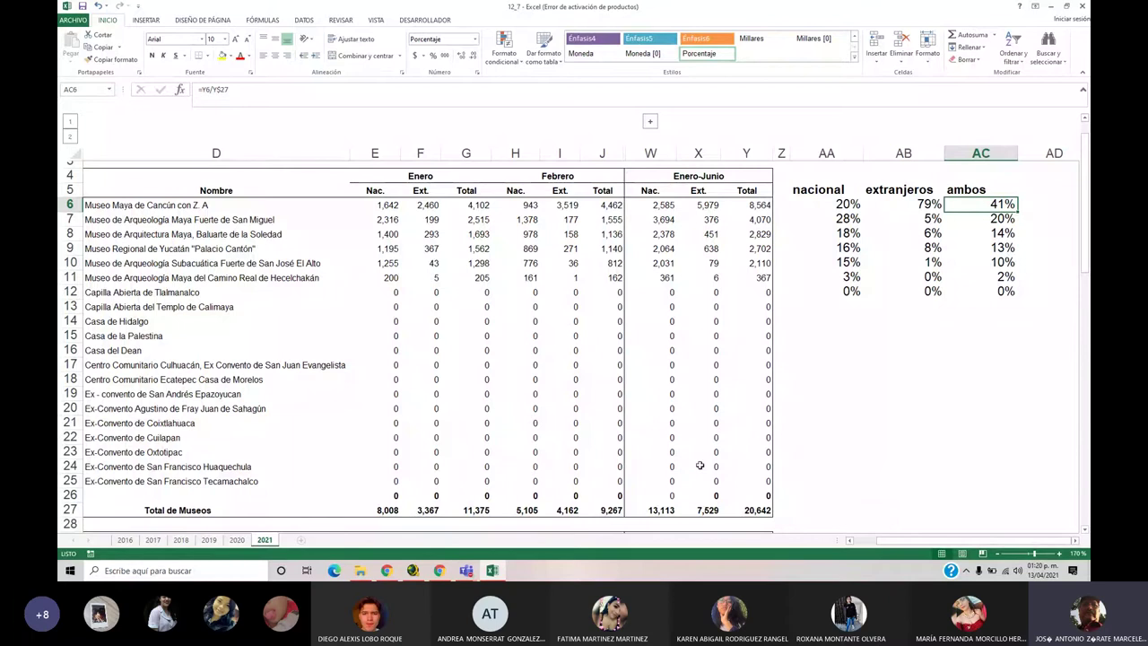
# Check the Teams meeting at full size, dismiss its recording notice and return to the workbook
pyautogui.moveTo(465, 575)
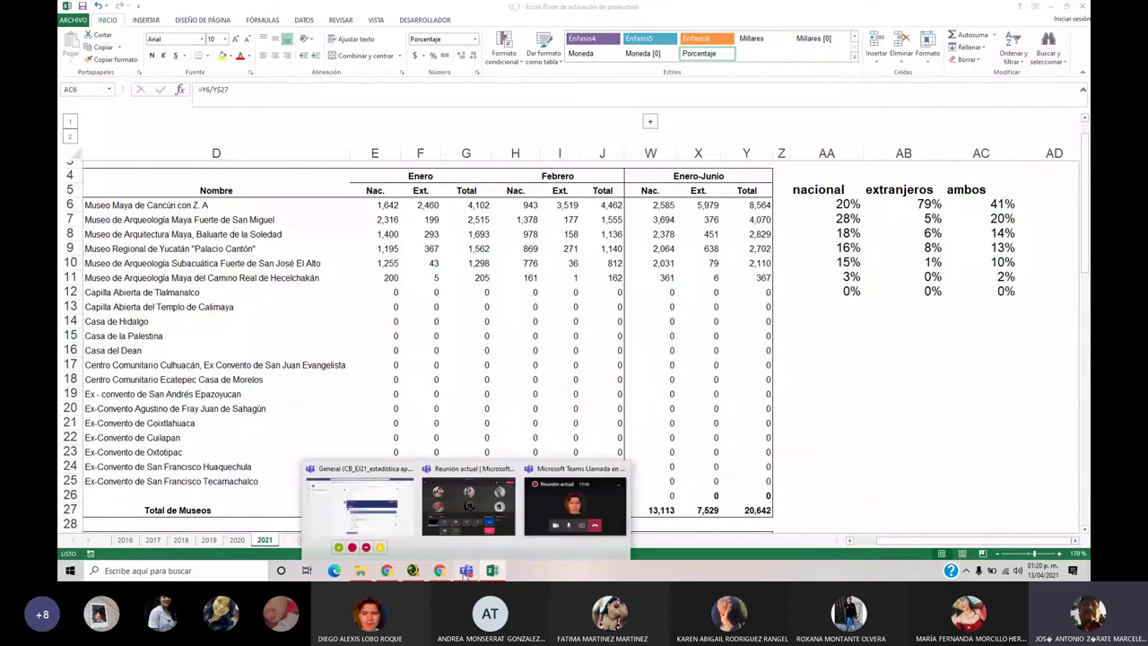
pyautogui.click(582, 504)
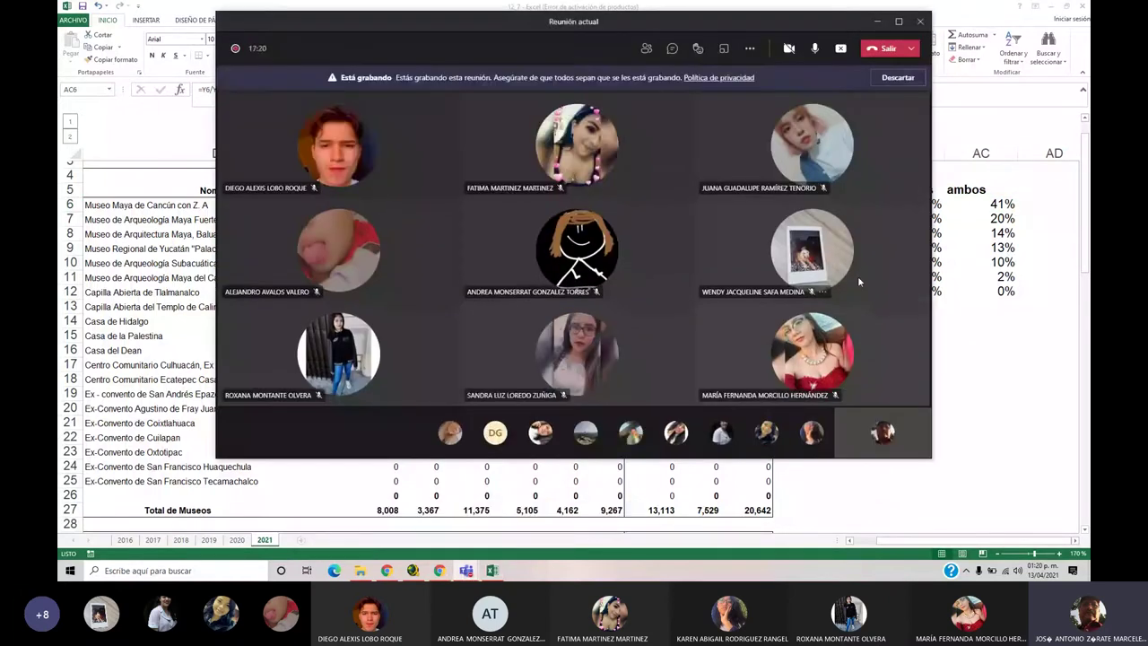
pyautogui.click(898, 20)
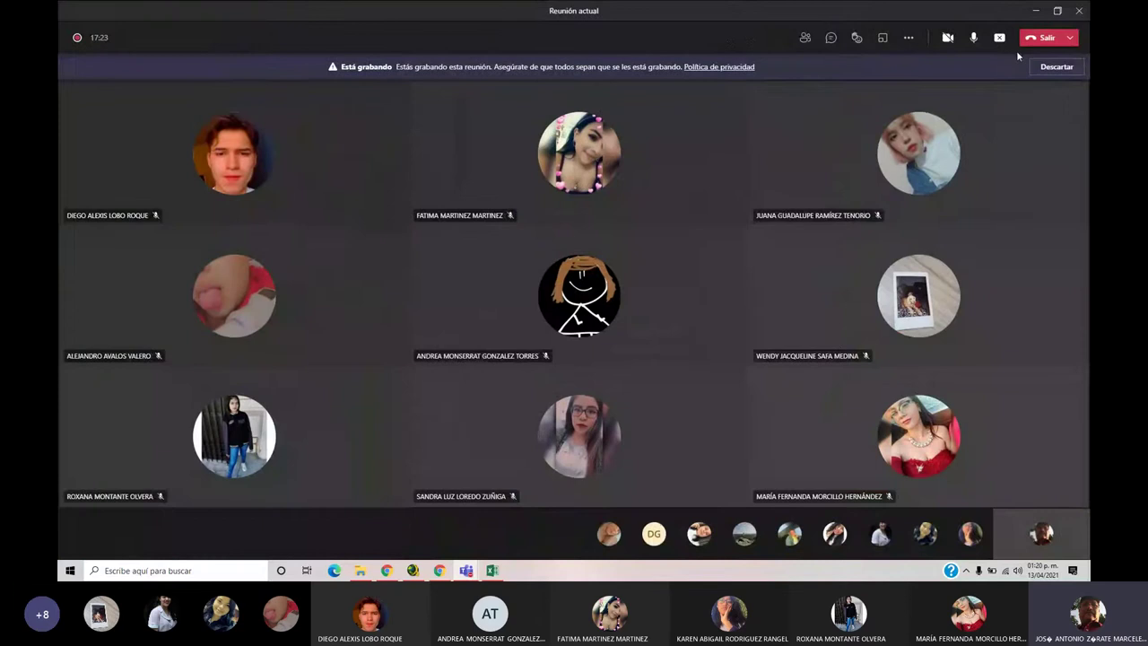
pyautogui.click(1063, 68)
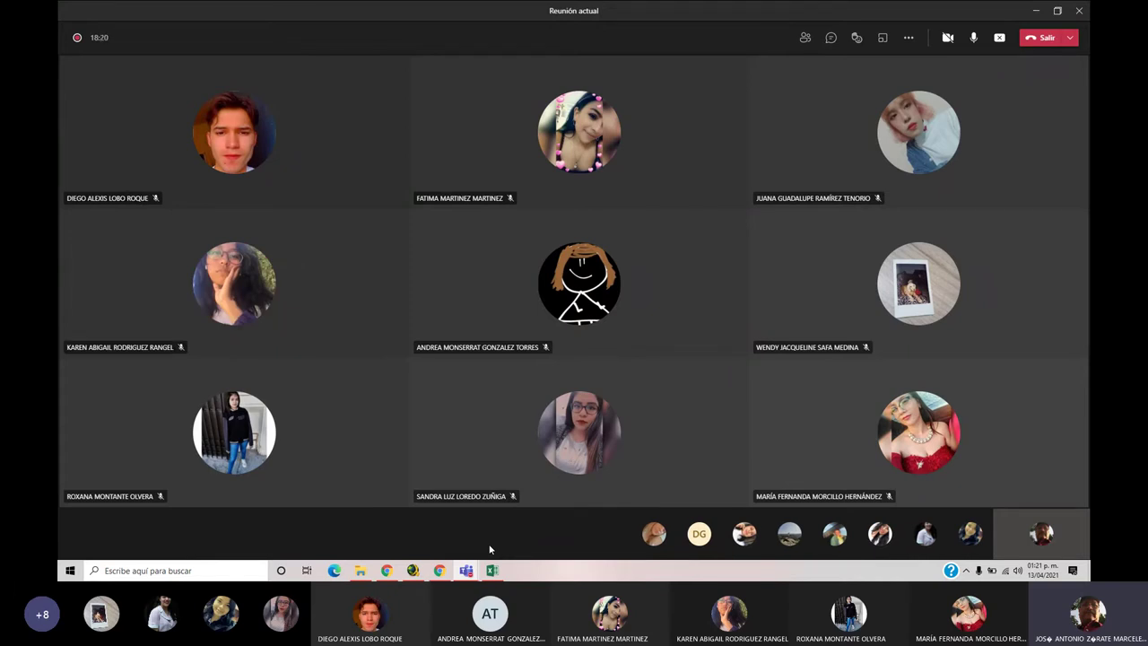
pyautogui.click(1033, 12)
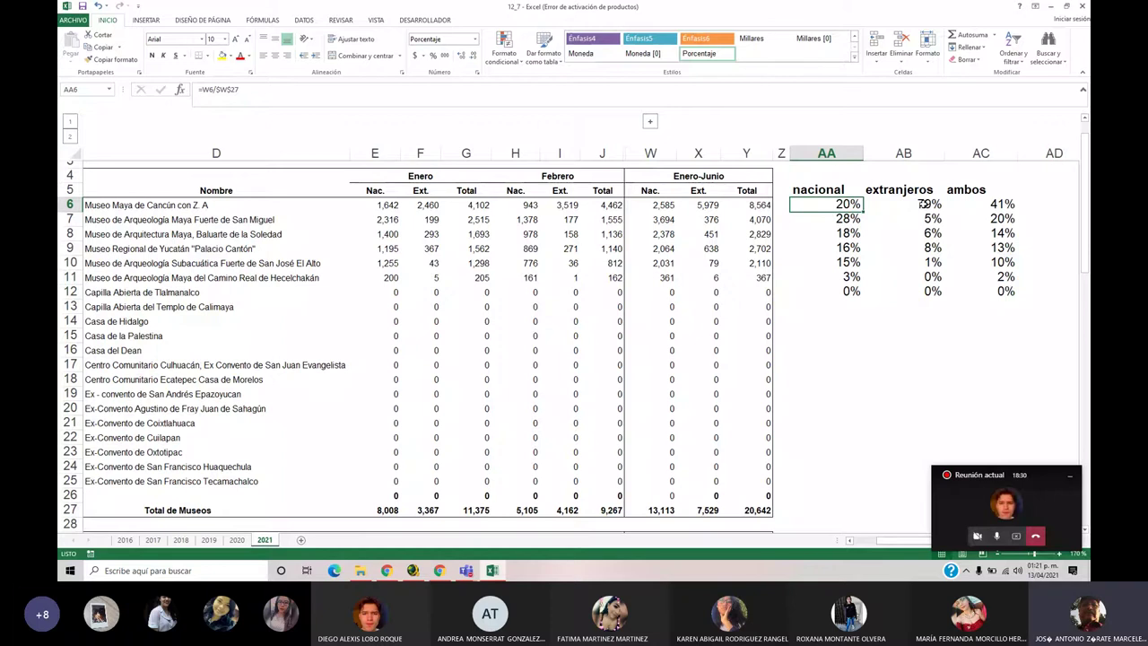
# Compare the Cancún museum's extranjeros share in AB6 with the other museums' shares in AB7:AB11
pyautogui.click(924, 205)
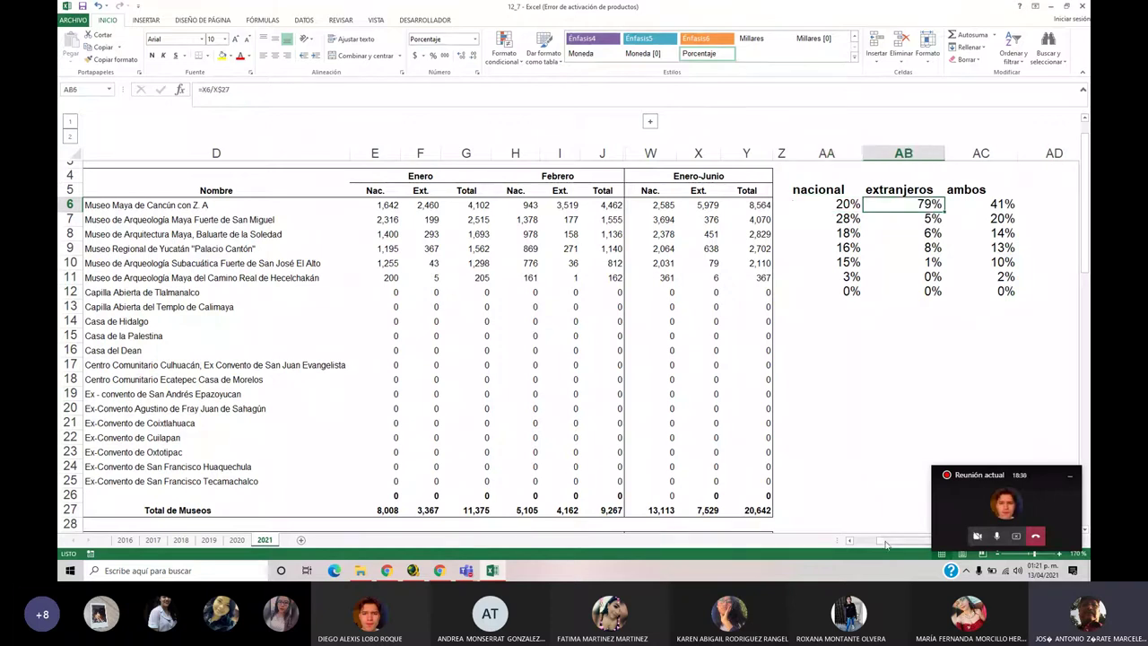
pyautogui.moveTo(897, 539); pyautogui.dragTo(857, 541)
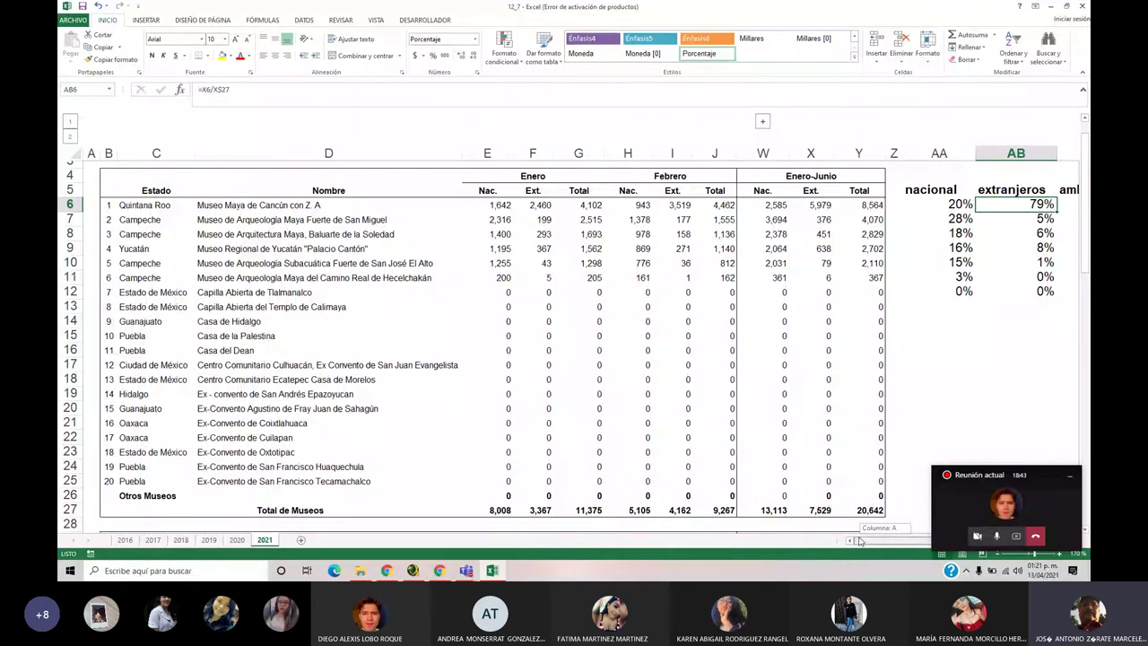
pyautogui.moveTo(858, 541); pyautogui.dragTo(905, 536)
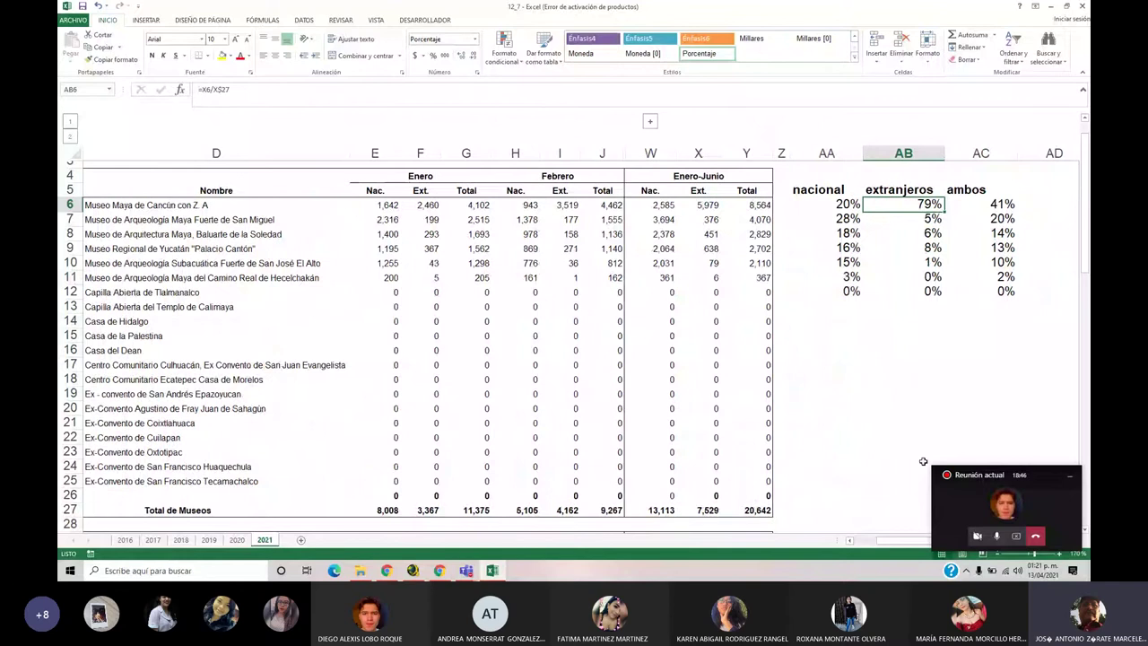
pyautogui.press('Down')
pyautogui.hotkey('shift', 'Down')
pyautogui.hotkey('shift', 'Down')
pyautogui.hotkey('shift', 'Down')
pyautogui.hotkey('shift', 'Down')
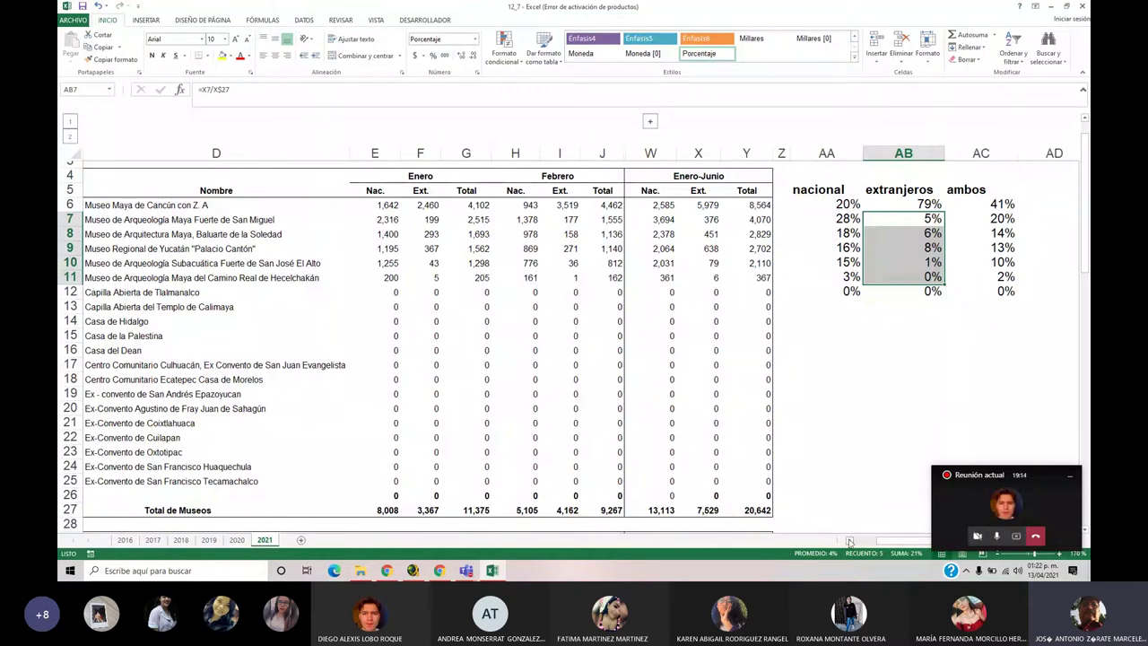
# Examine the Estado column entries for the museums in rows 20 to 23 and the Oxtotipac ex-convent
pyautogui.moveTo(890, 541); pyautogui.dragTo(872, 543)
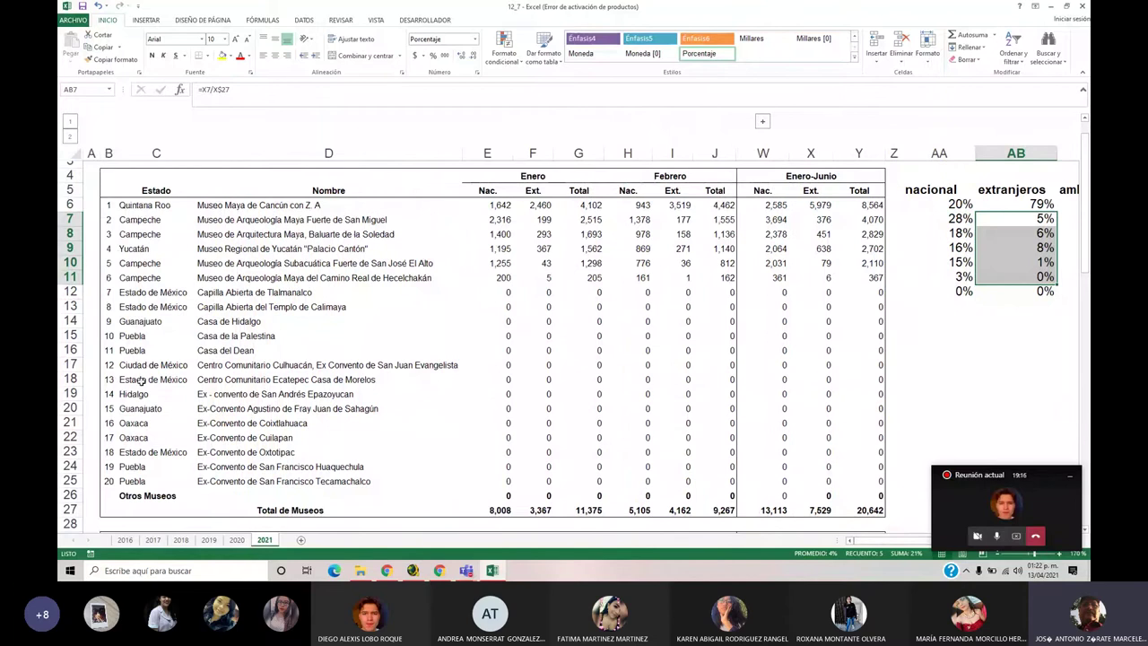
pyautogui.click(144, 409)
pyautogui.click(145, 423)
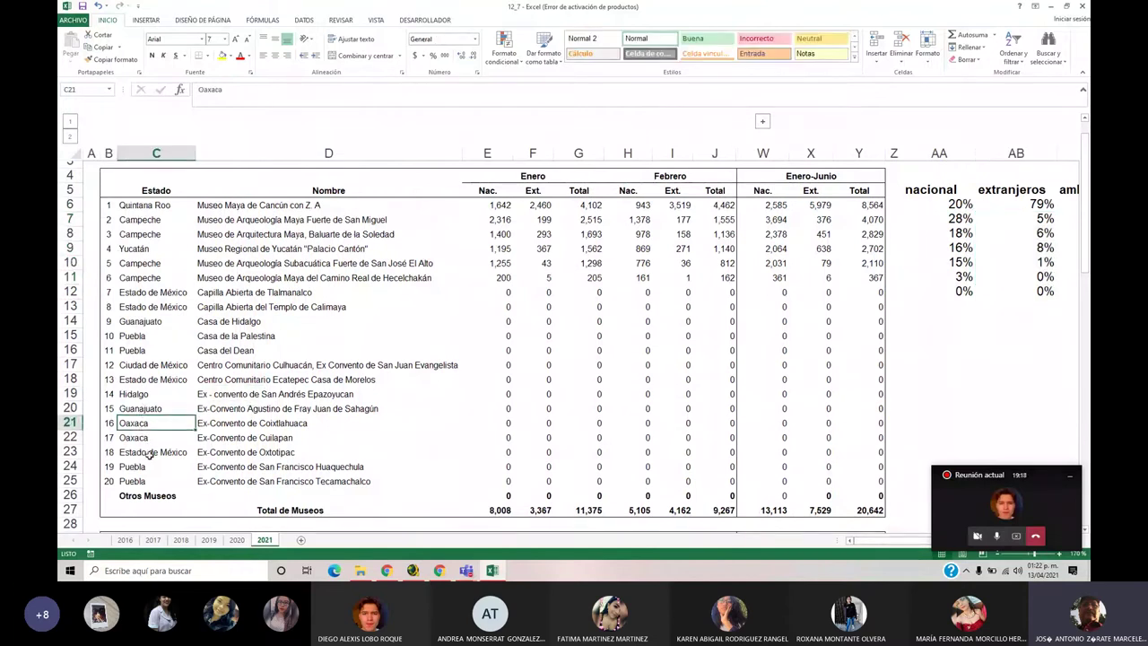
pyautogui.click(146, 456)
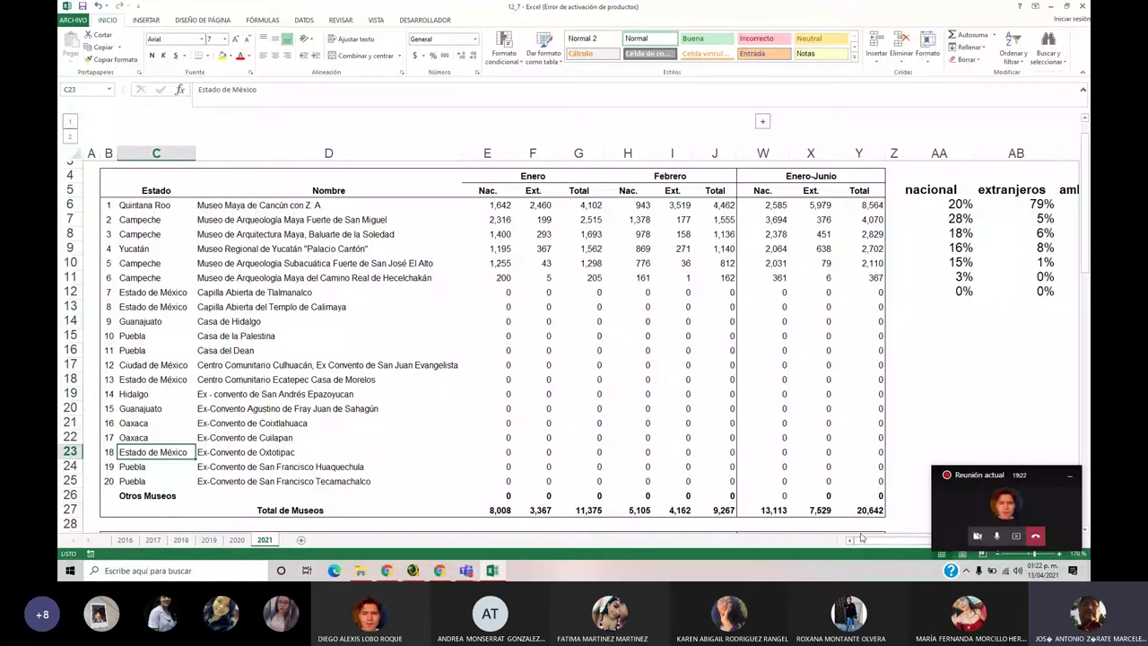
pyautogui.click(274, 452)
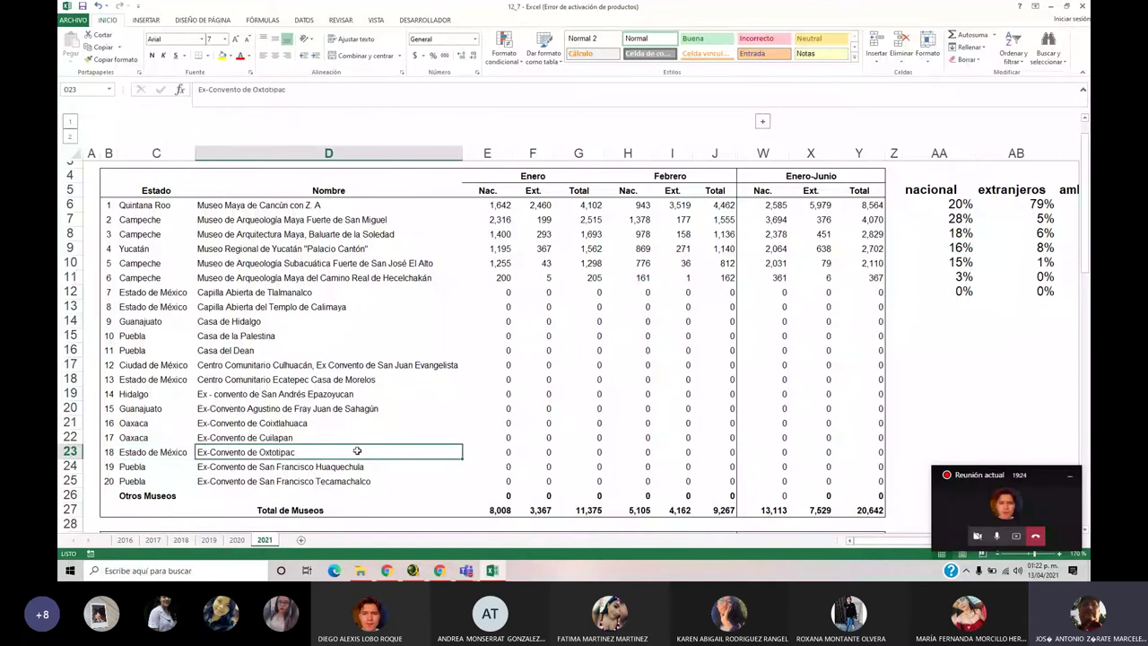
# Review the museum names in the Nombre column from row 8 down to the Culhuacán community centre in row 17
pyautogui.scroll(1, 300, 344)
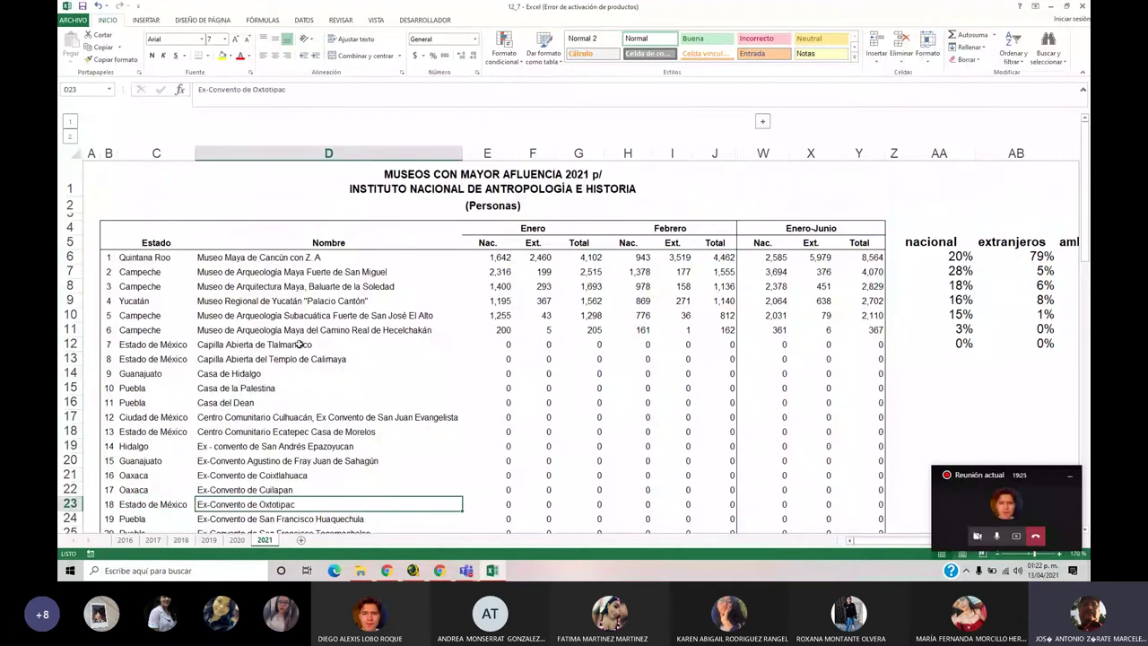
pyautogui.moveTo(314, 287)
pyautogui.mouseDown()
pyautogui.moveTo(309, 257)
pyautogui.moveTo(321, 286)
pyautogui.mouseUp()
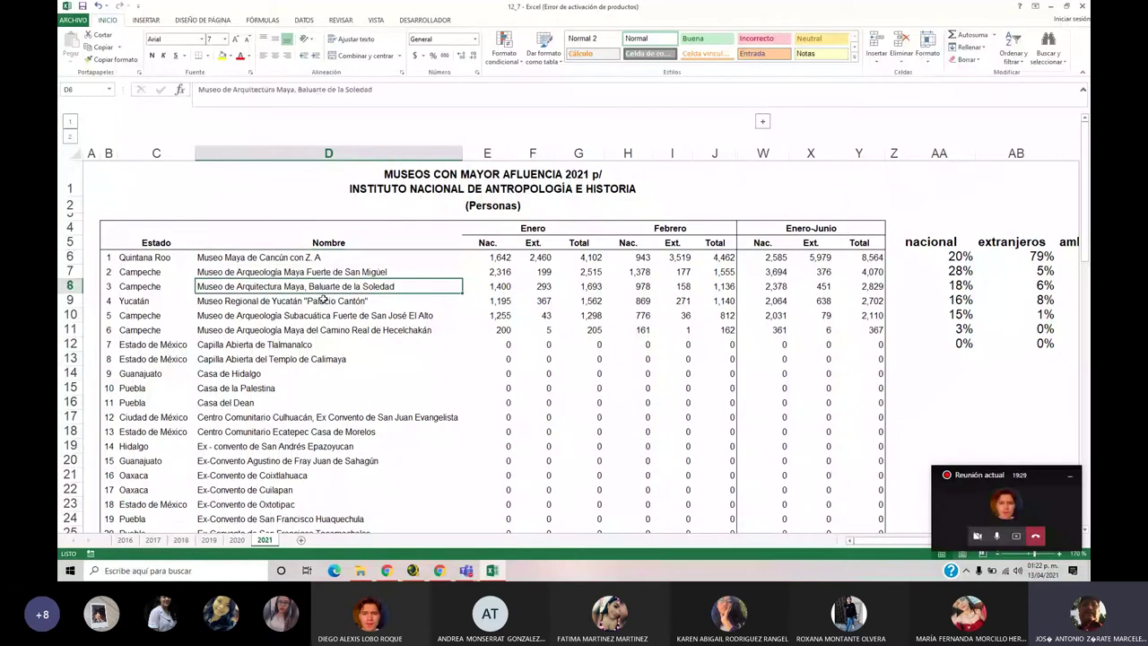
pyautogui.click(325, 301)
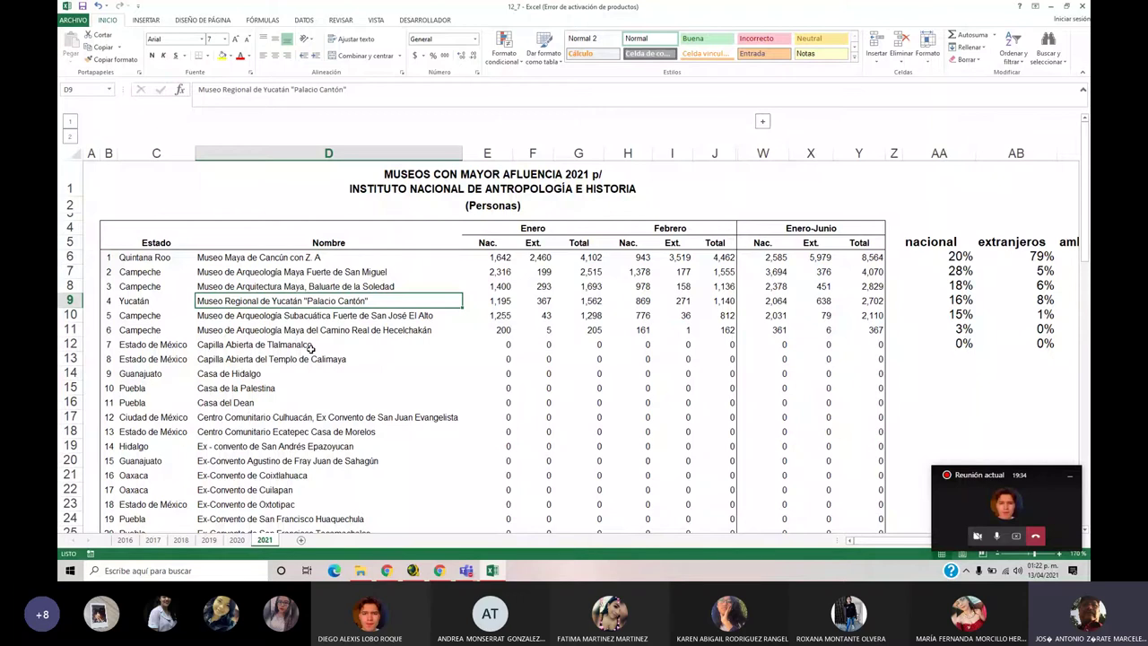
pyautogui.click(256, 388)
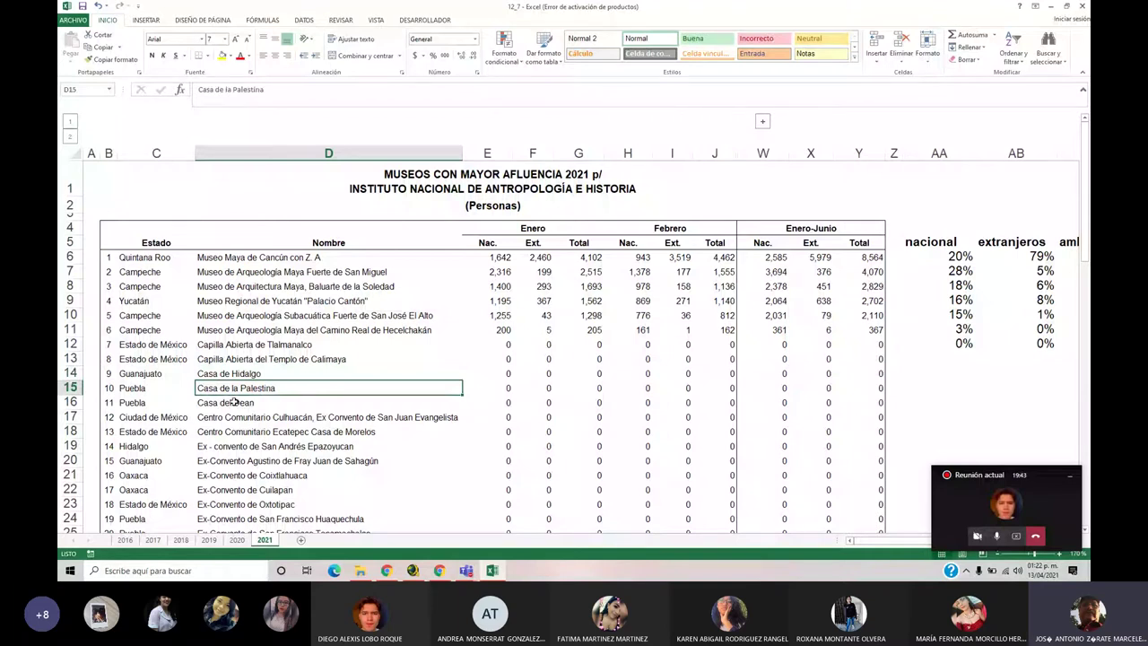
pyautogui.press('Down')
pyautogui.press('Down')
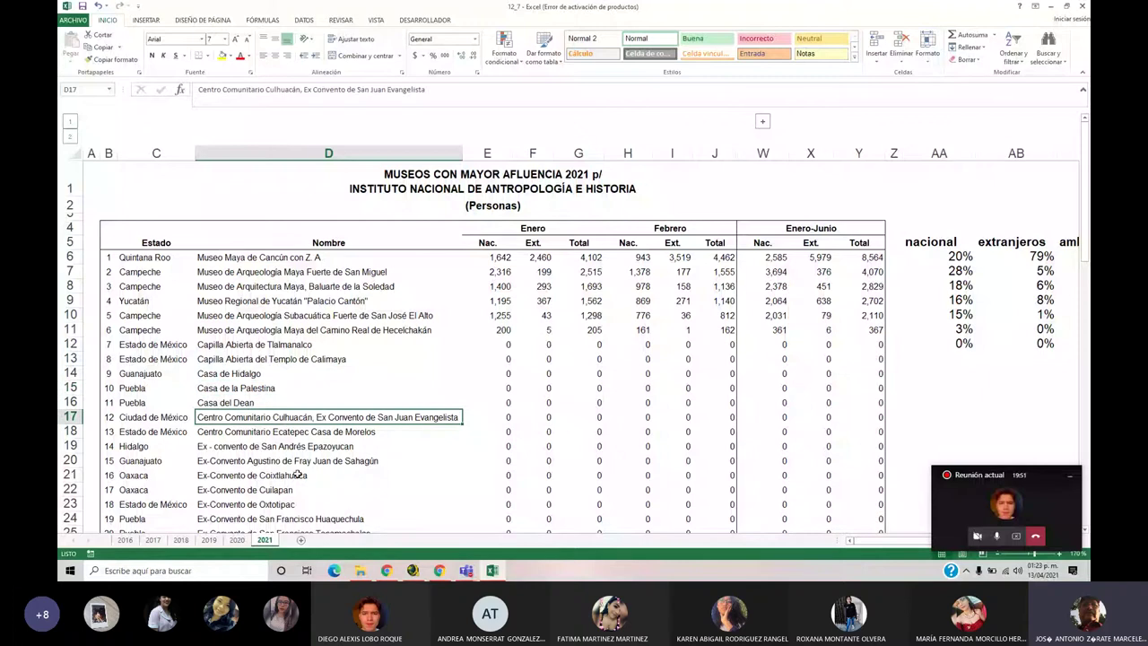
pyautogui.scroll(-1, 297, 475)
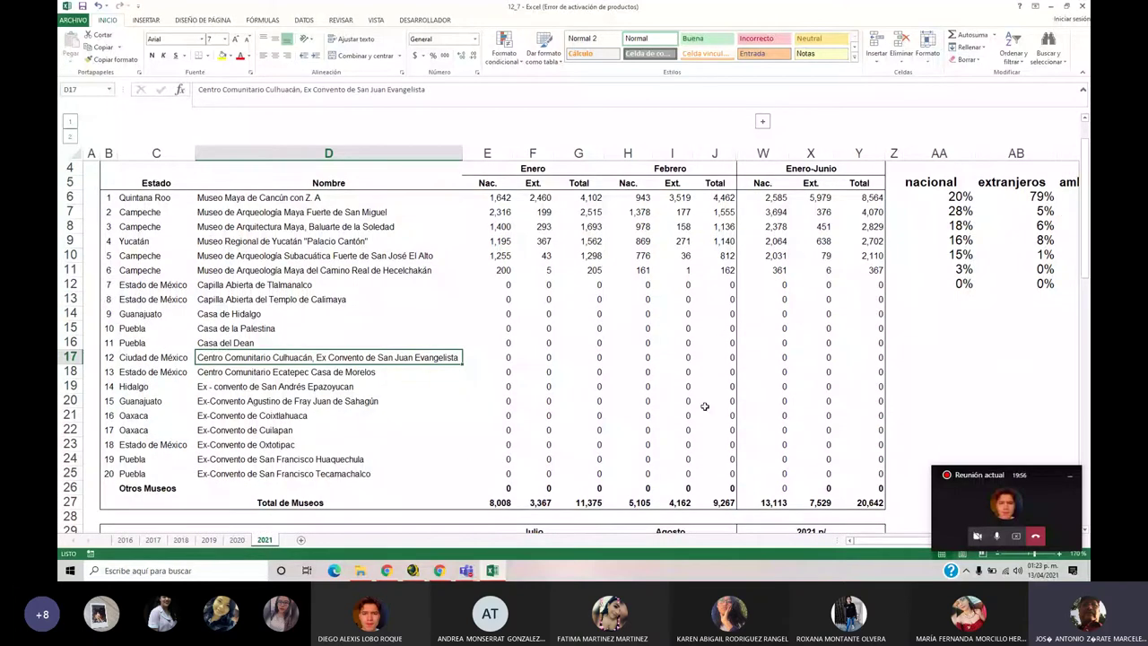
pyautogui.scroll(1, 705, 407)
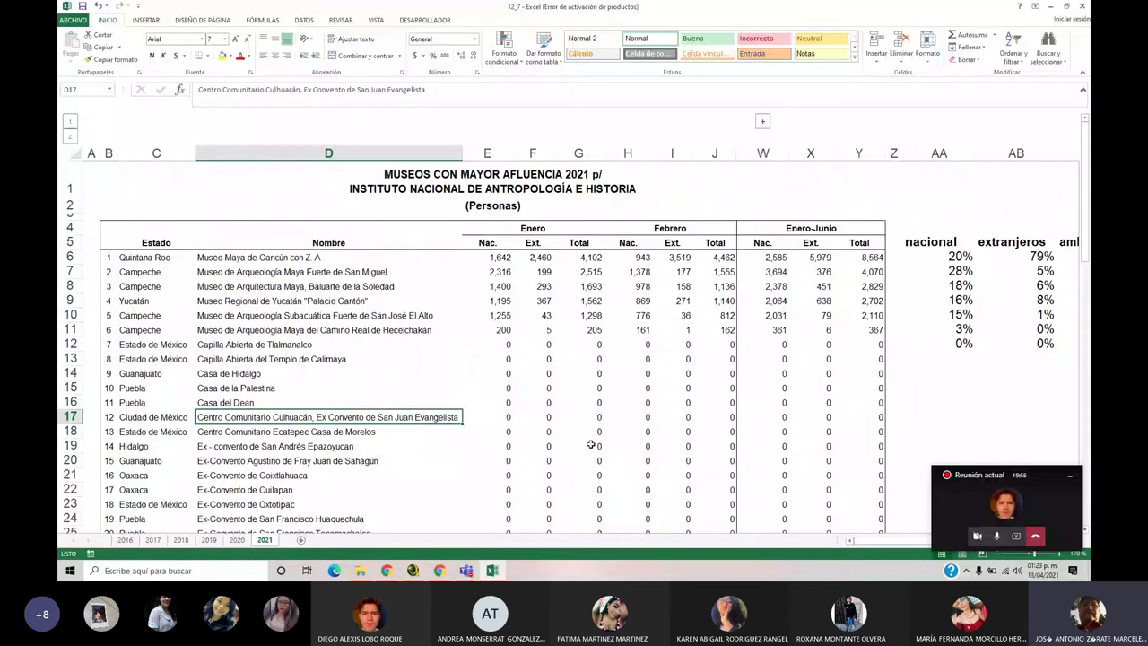
# Select the Hecelchakán museum's February foreign visitors in I11 and move the floating meeting window above the share headings
pyautogui.click(688, 330)
pyautogui.hscroll(2, 863, 551)
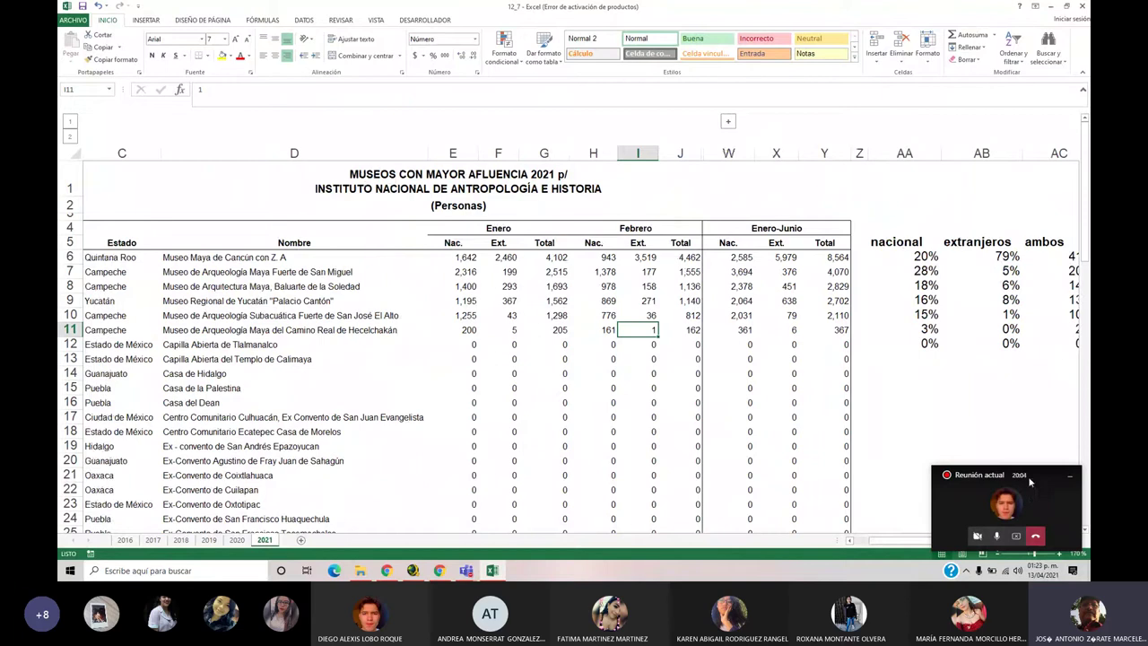
pyautogui.moveTo(1030, 482); pyautogui.dragTo(995, 123)
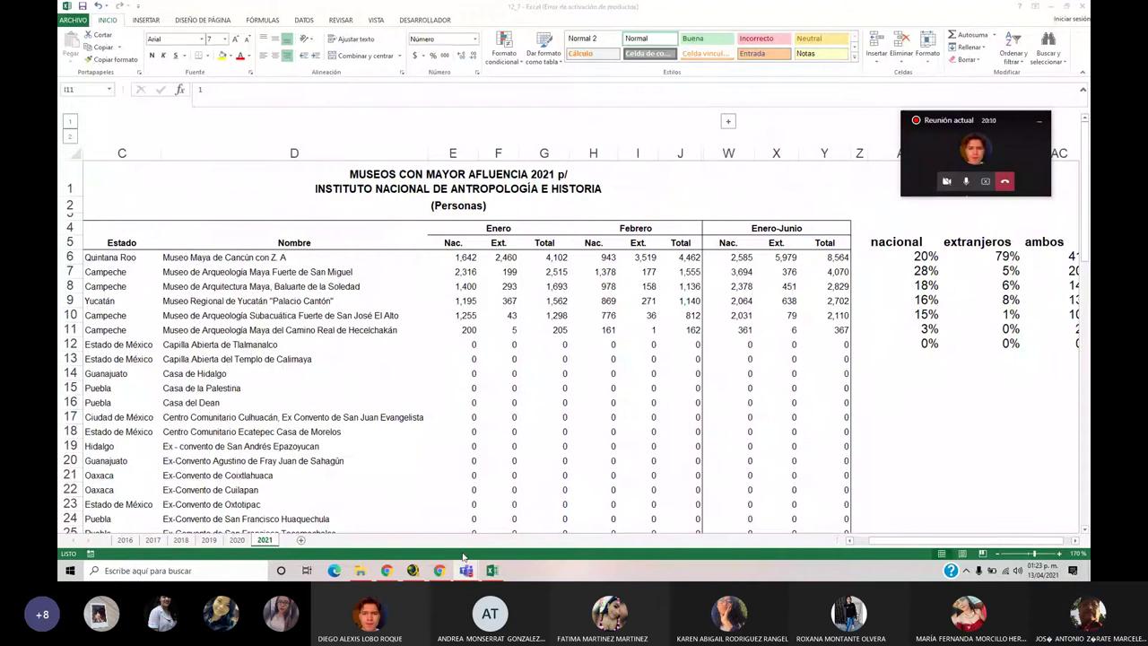
# Switch to Chrome, close the "que es numero sec" search tab and bring up the Datatur museums page
pyautogui.hotkey('alt', 'Tab')
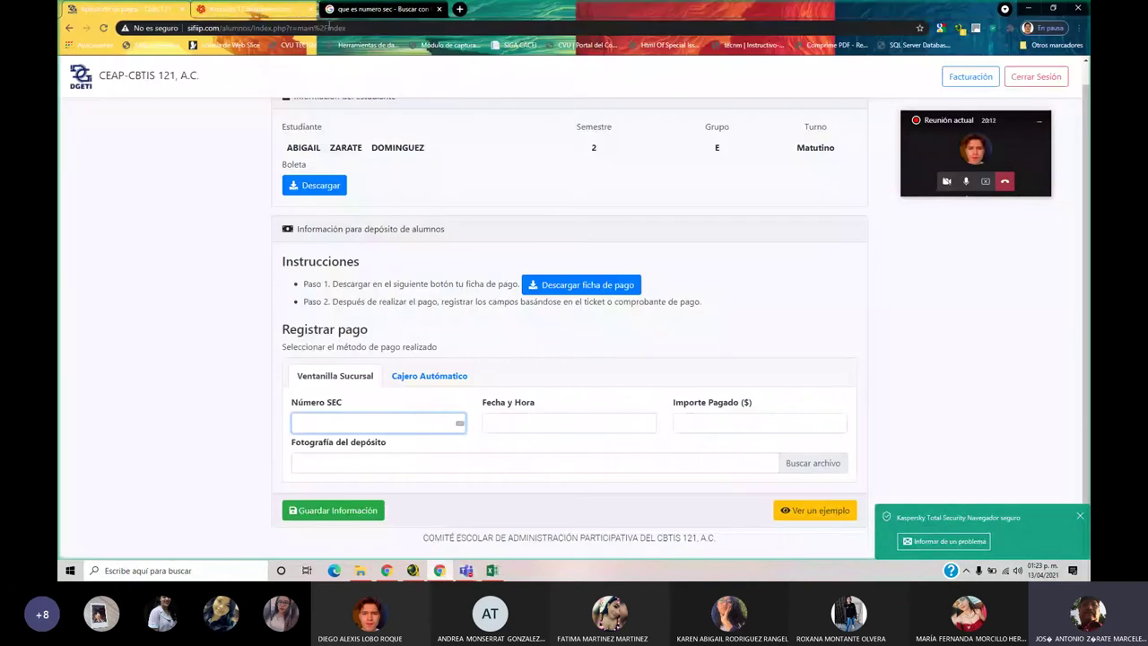
pyautogui.click(375, 10)
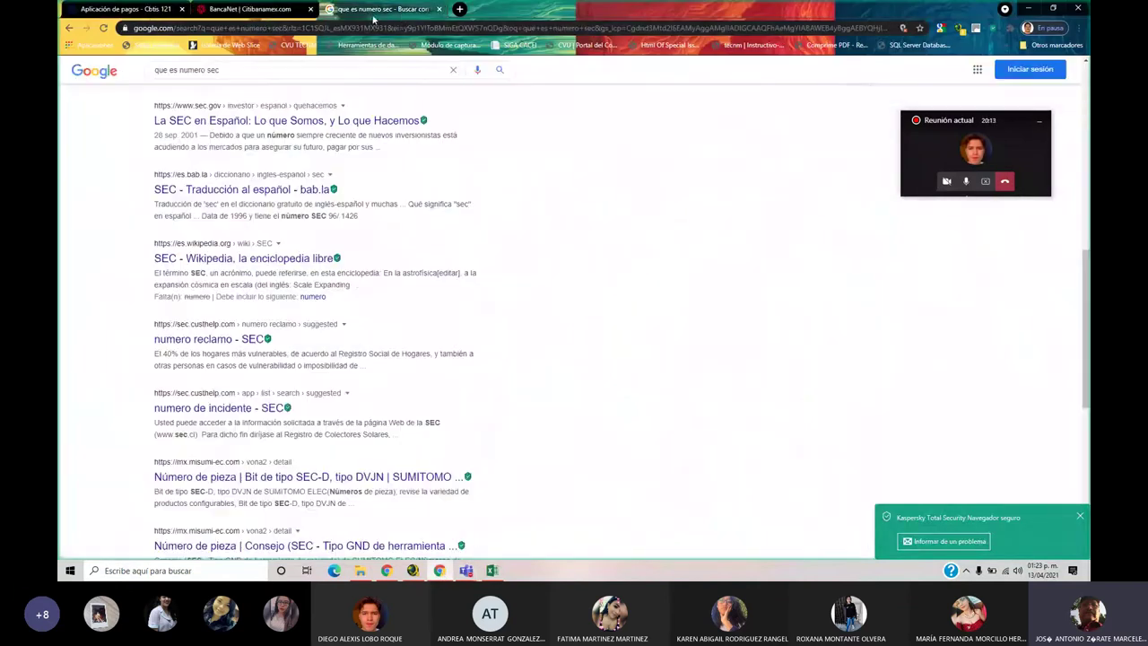
pyautogui.click(439, 9)
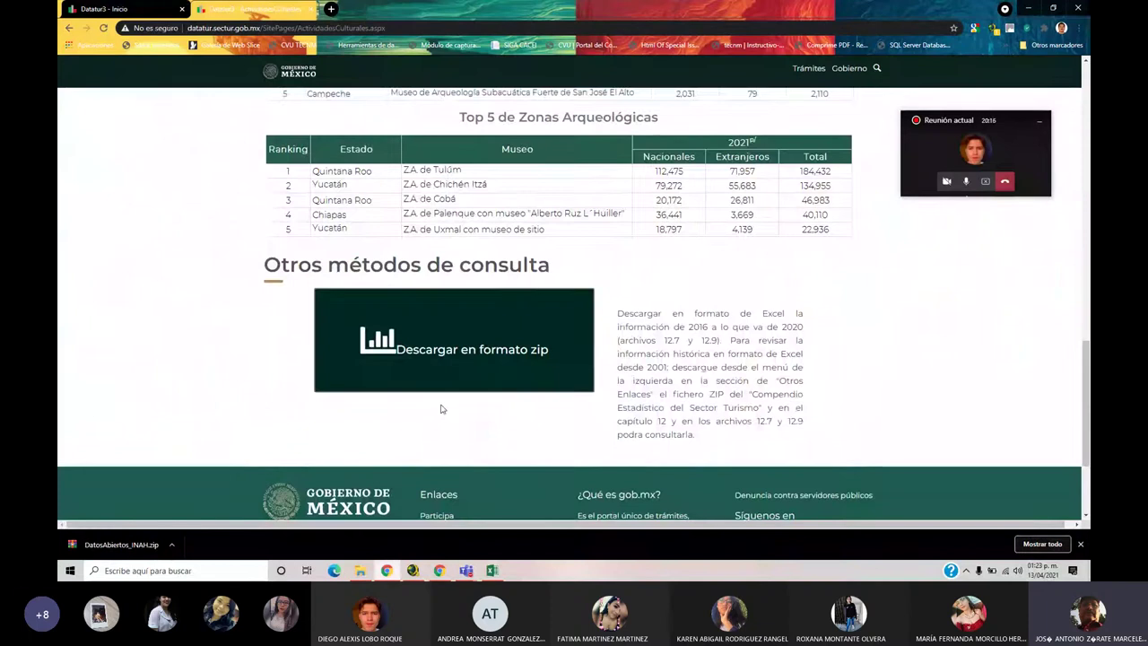
# Review the Datatur tables of top museums, top archaeological zones and visitor variations for Enero - Febrero
pyautogui.scroll(3, 614, 487)
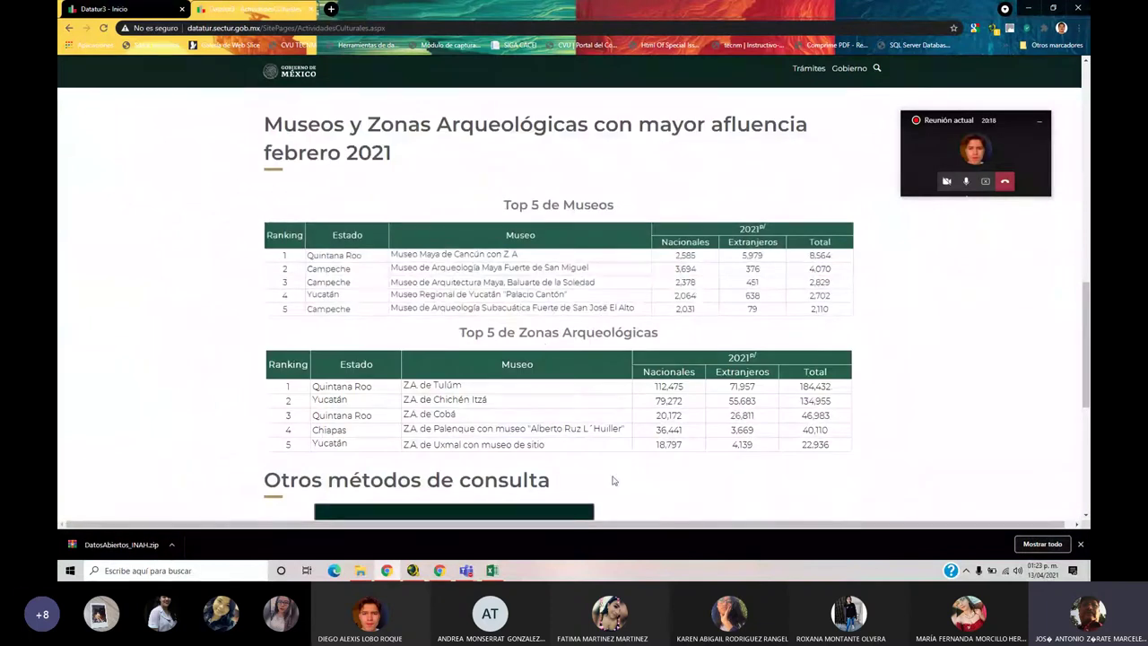
pyautogui.scroll(-2, 614, 485)
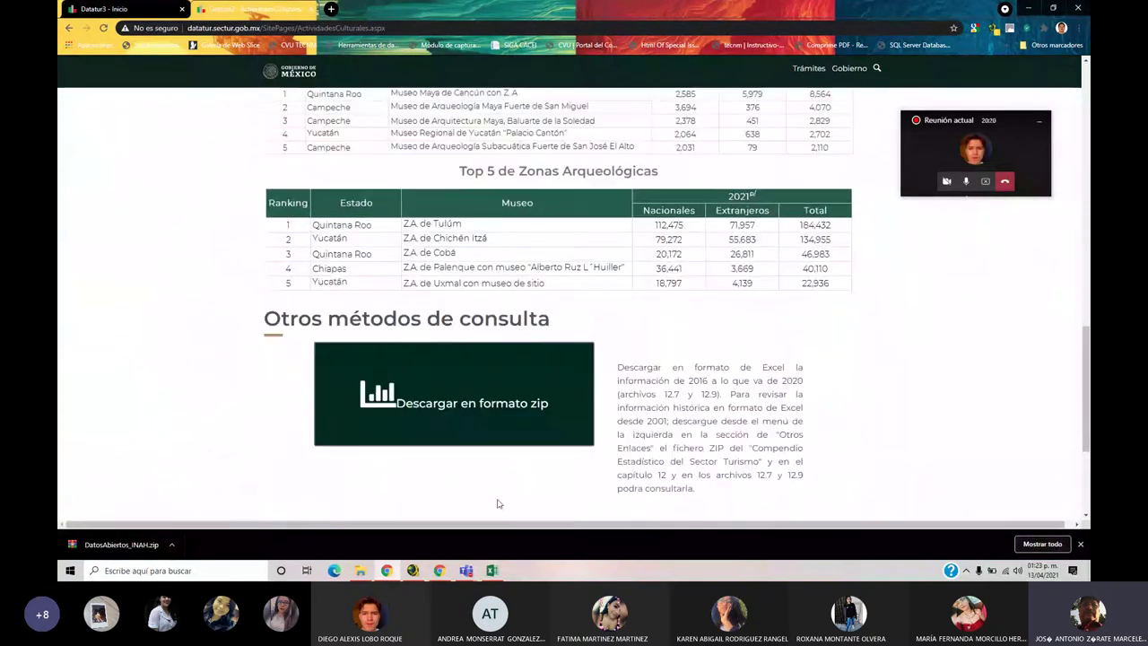
pyautogui.scroll(3, 542, 401)
pyautogui.scroll(1, 542, 402)
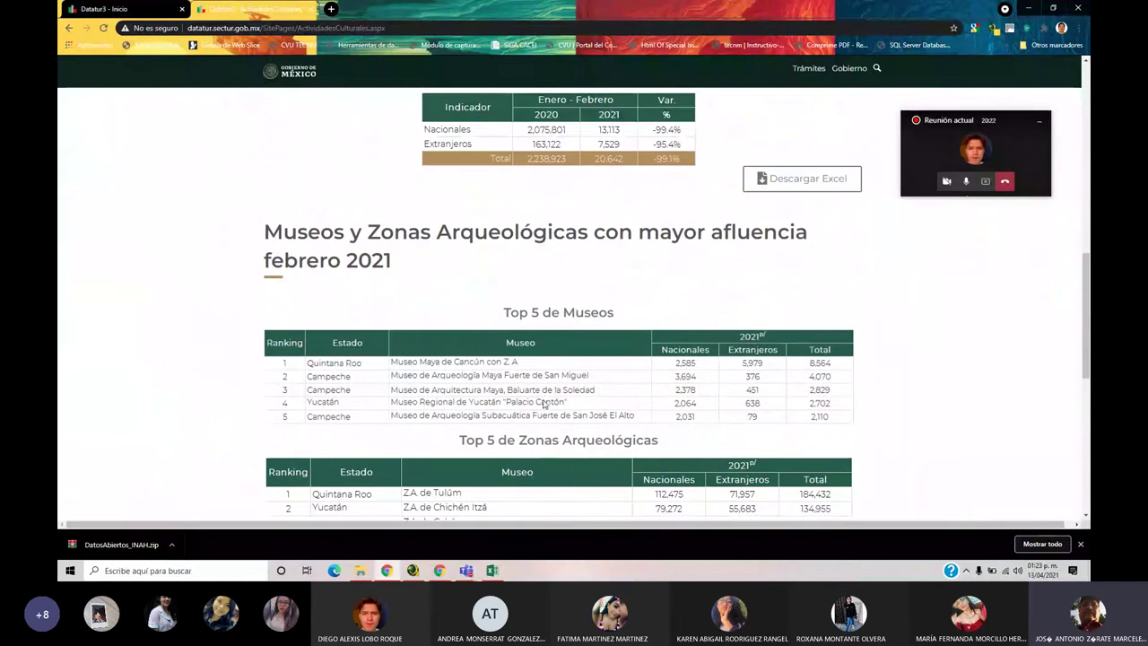
pyautogui.scroll(2, 543, 403)
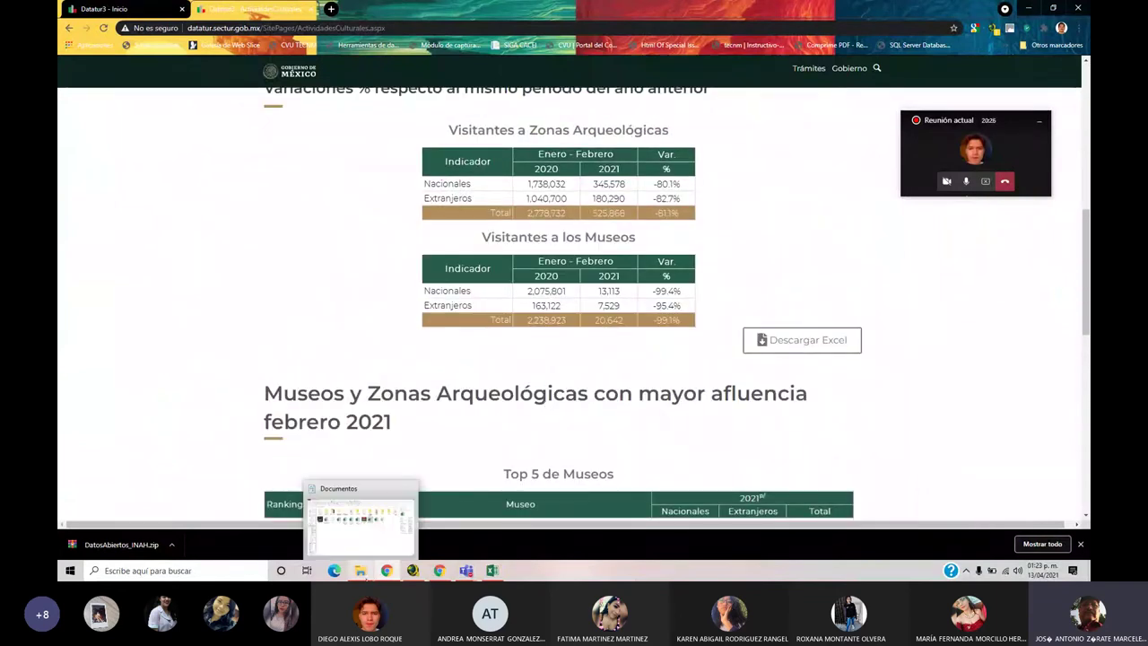
pyautogui.scroll(5, 463, 380)
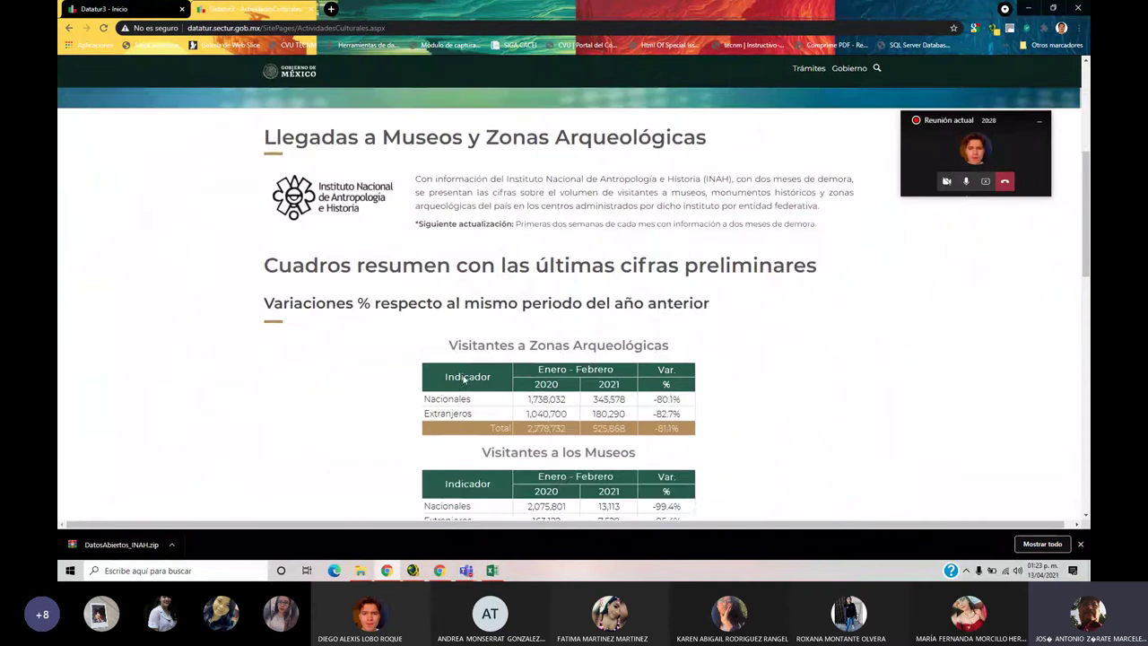
# Return to the Resultados de la Actividad Turística (RAT) page and look over its editions available for 2021
pyautogui.click(69, 30)
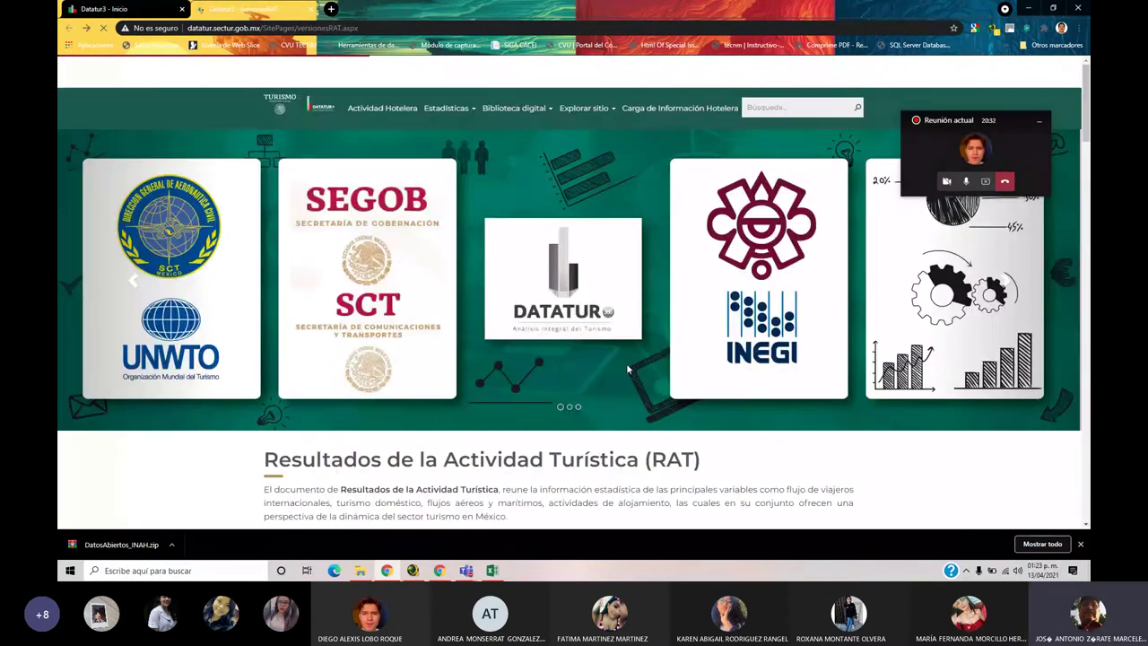
pyautogui.scroll(-5, 638, 383)
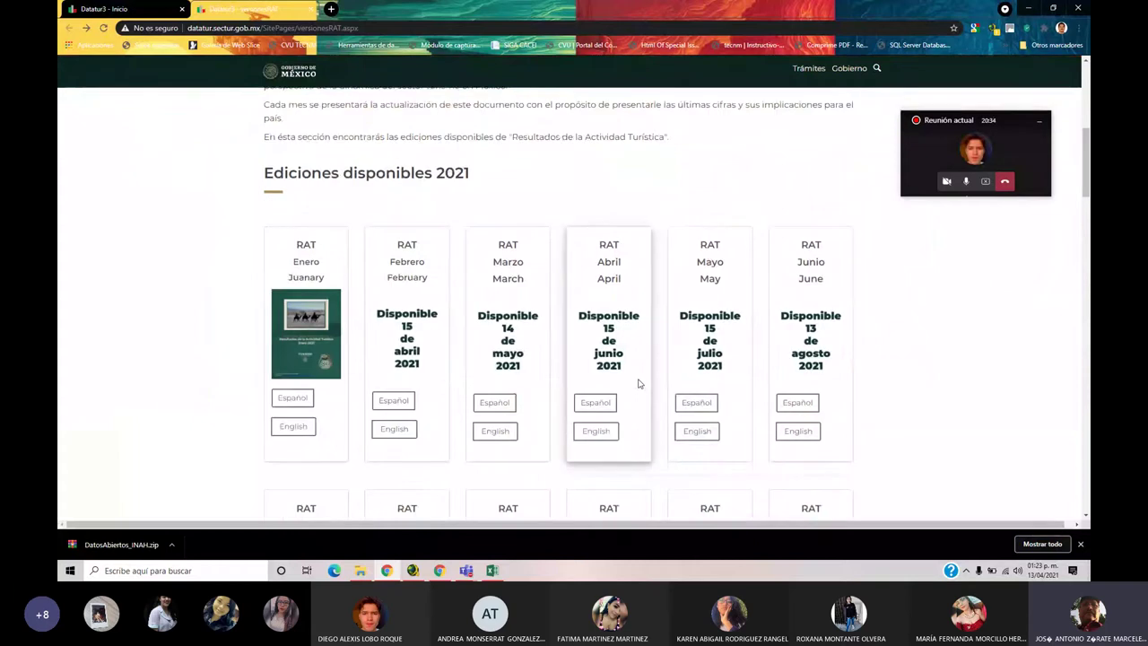
pyautogui.scroll(1, 639, 383)
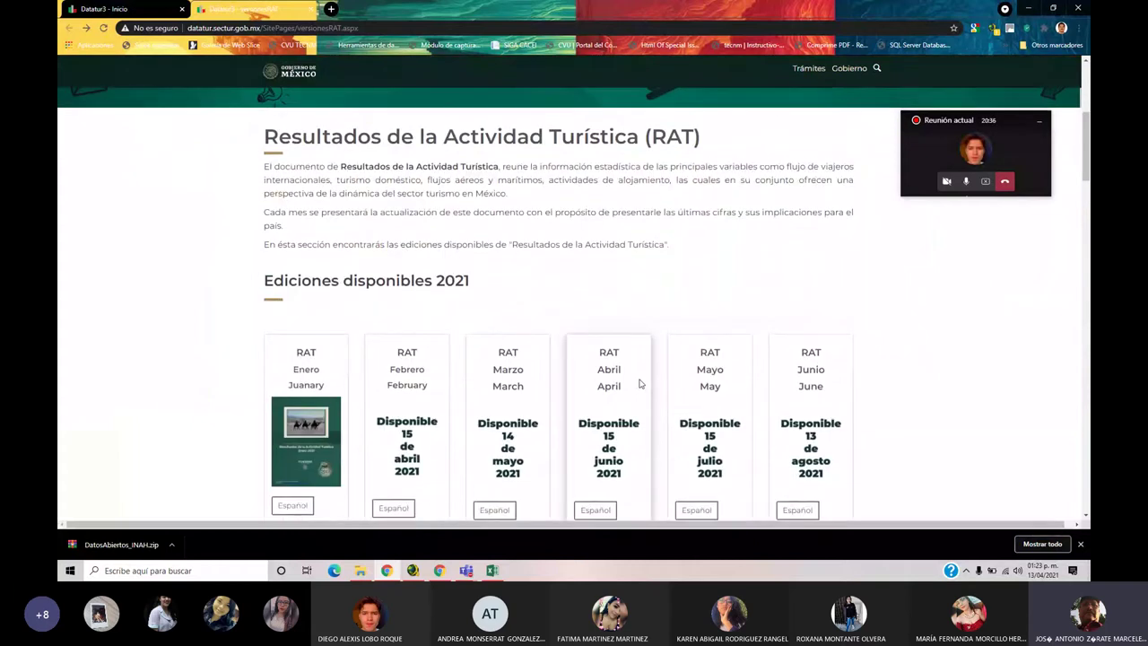
# Look through the Resultados de la Actividad Turística (RAT) editions listed for 2021 and 2020
pyautogui.scroll(-3, 640, 384)
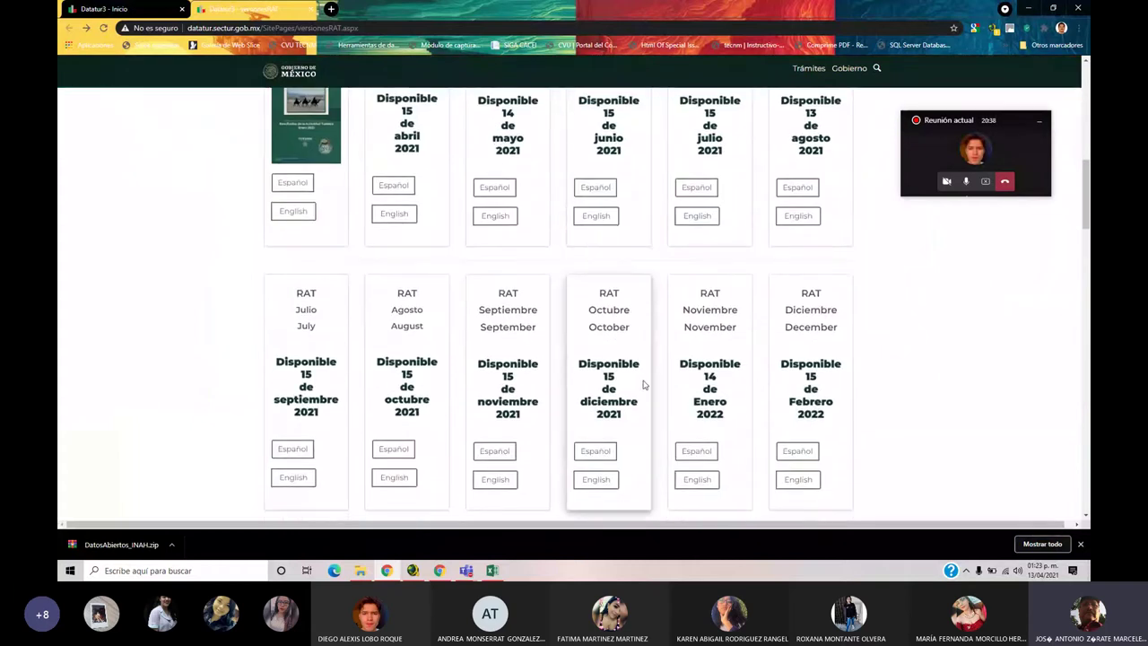
pyautogui.scroll(-2, 664, 414)
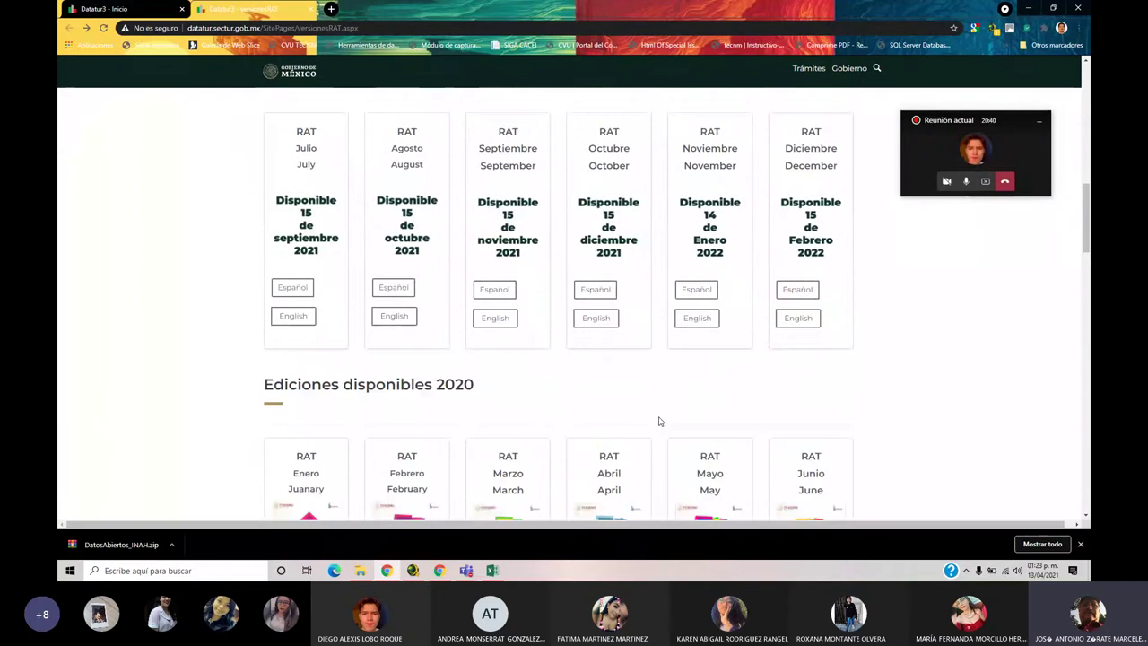
pyautogui.scroll(-1, 660, 419)
pyautogui.scroll(-2, 660, 421)
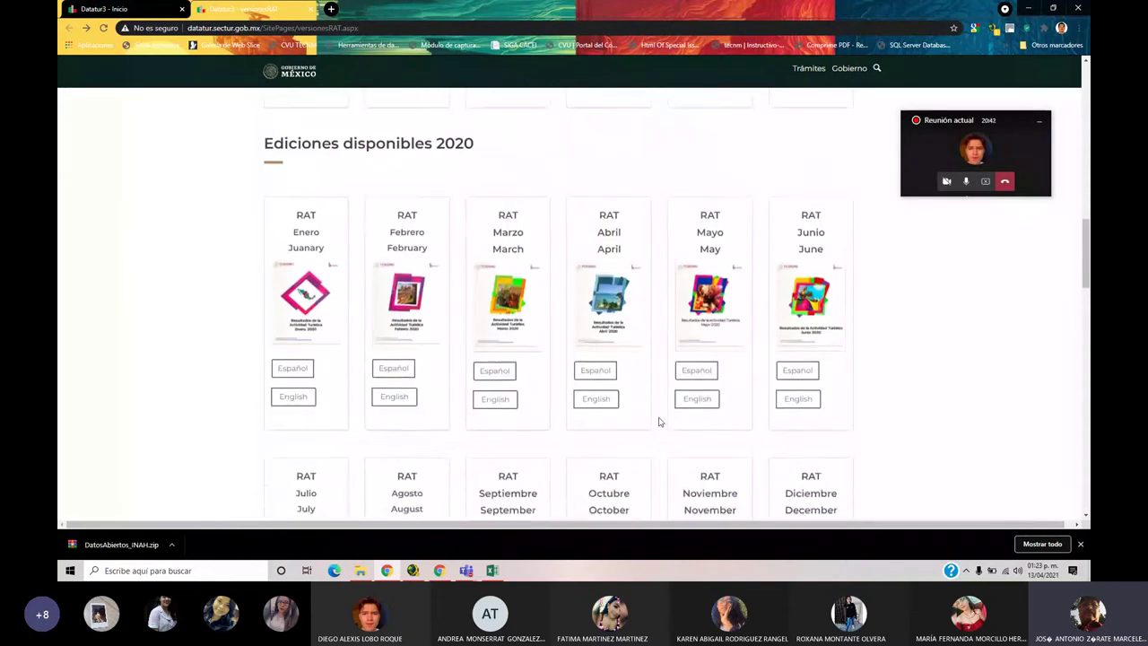
pyautogui.scroll(1, 660, 421)
pyautogui.scroll(7, 659, 420)
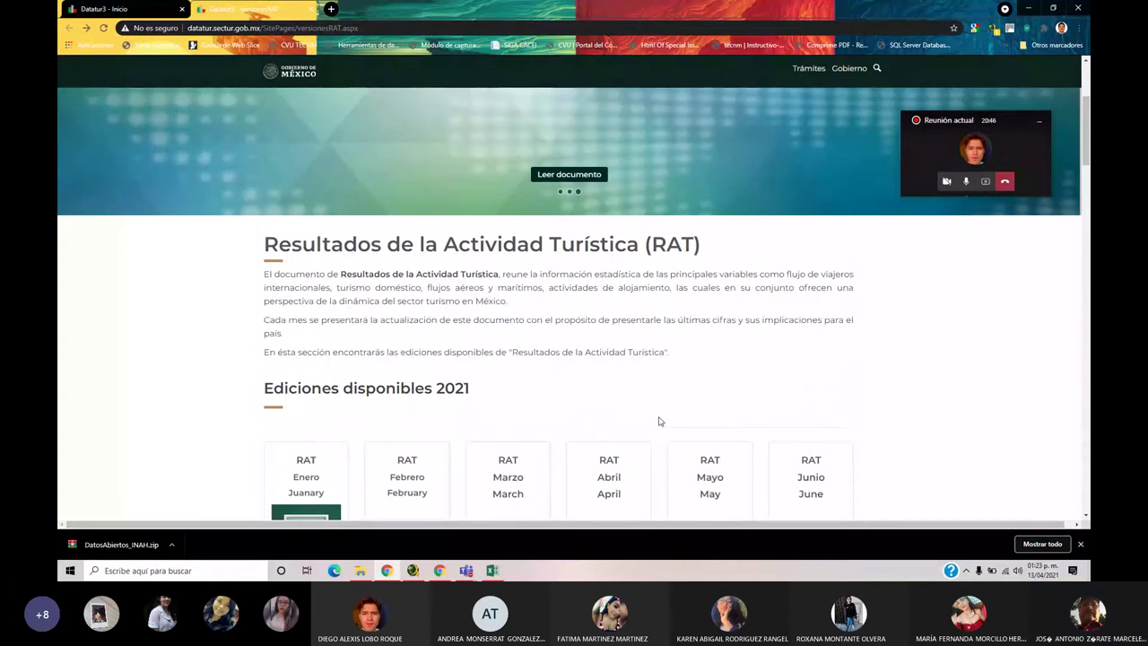
pyautogui.scroll(1, 659, 421)
pyautogui.scroll(-3, 659, 421)
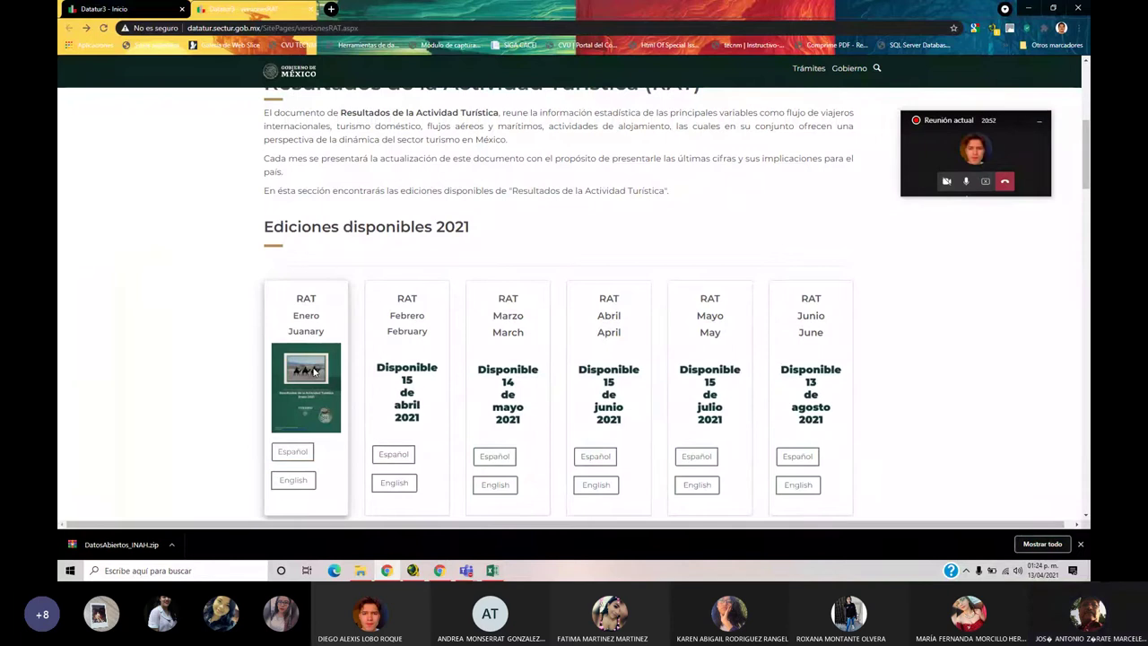
pyautogui.scroll(-2, 310, 368)
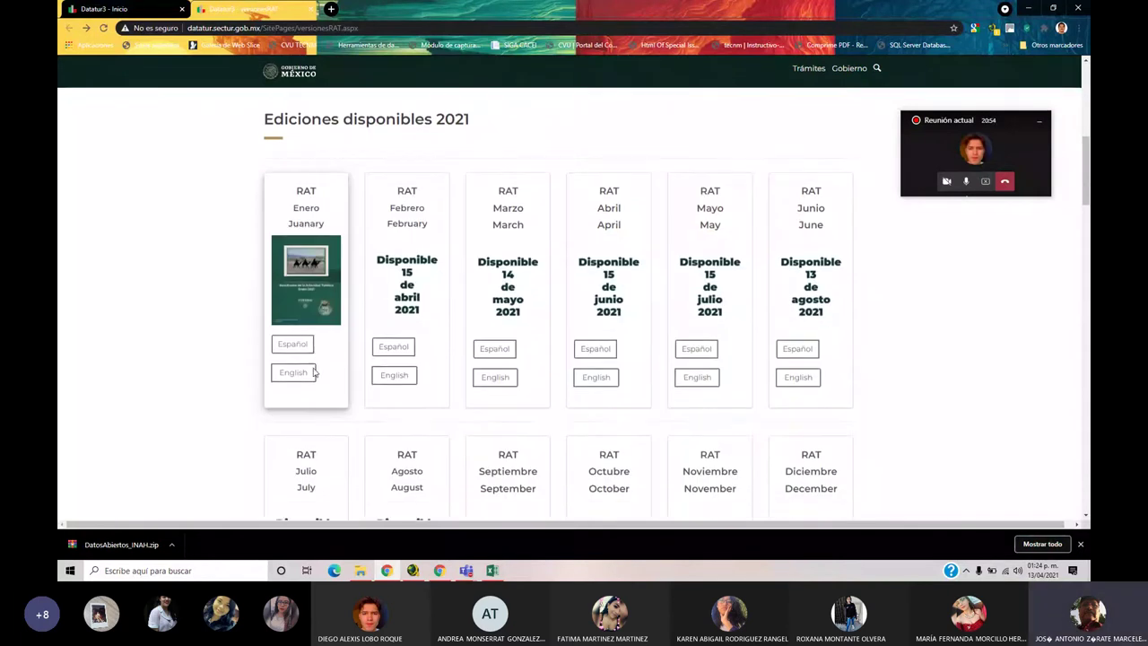
pyautogui.scroll(3, 303, 354)
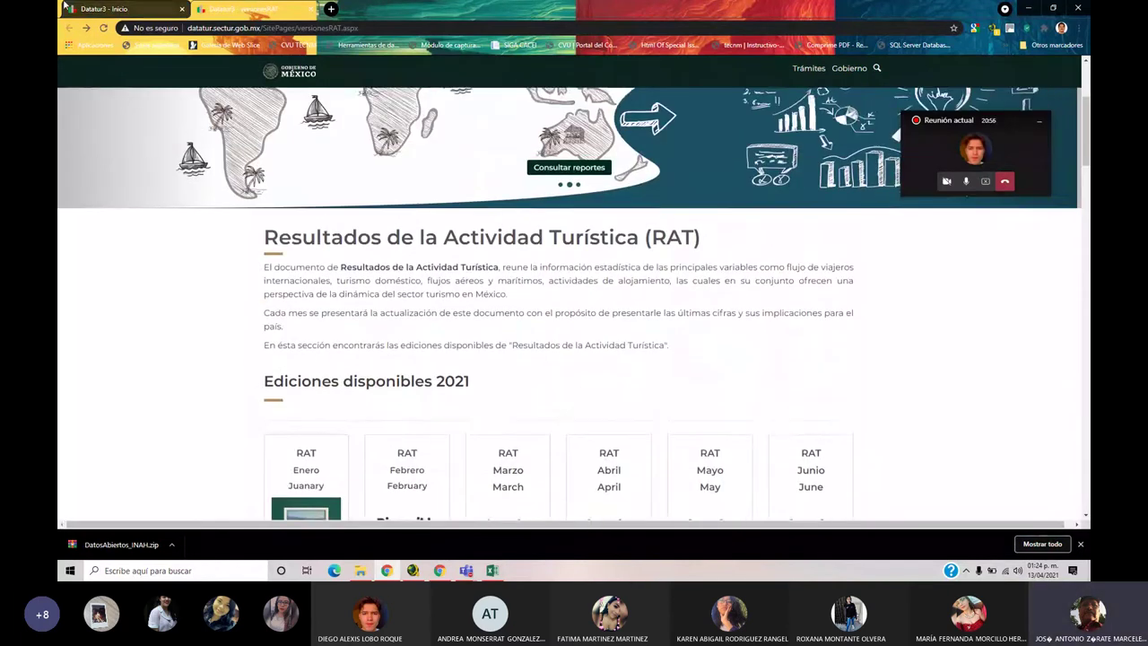
# Close the RAT tab and reopen Resultados de la Actividad Turística from its green January 2021 cover on the Datatur home page
pyautogui.click(306, 10)
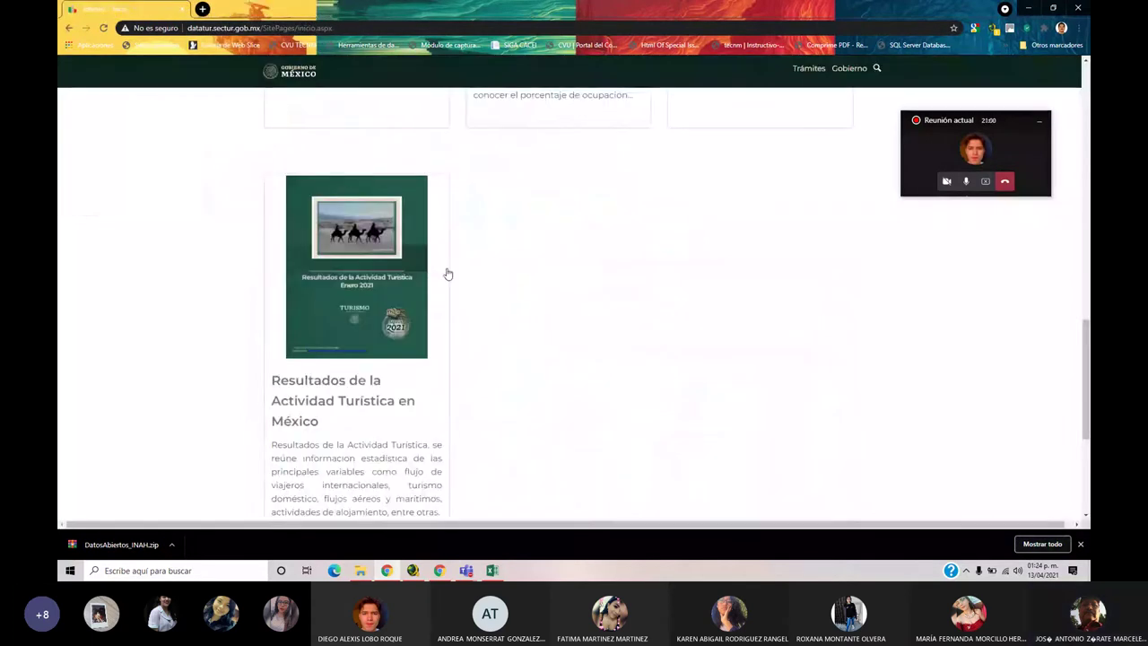
pyautogui.scroll(-2, 467, 296)
pyautogui.scroll(2, 483, 310)
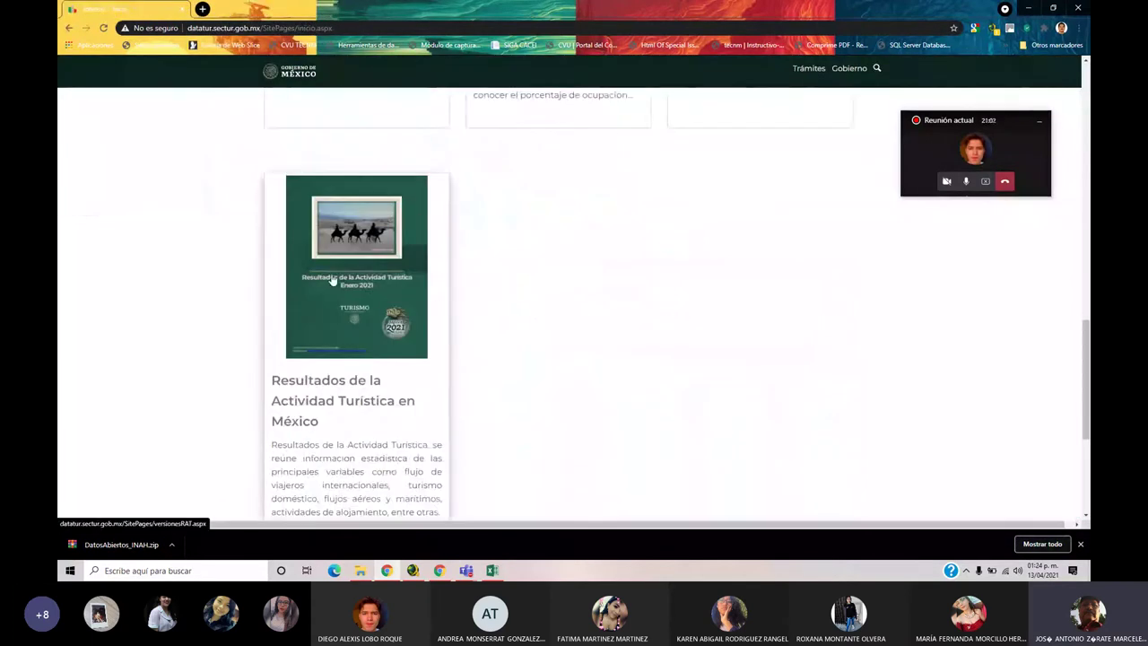
pyautogui.scroll(3, 336, 274)
pyautogui.scroll(-1, 358, 314)
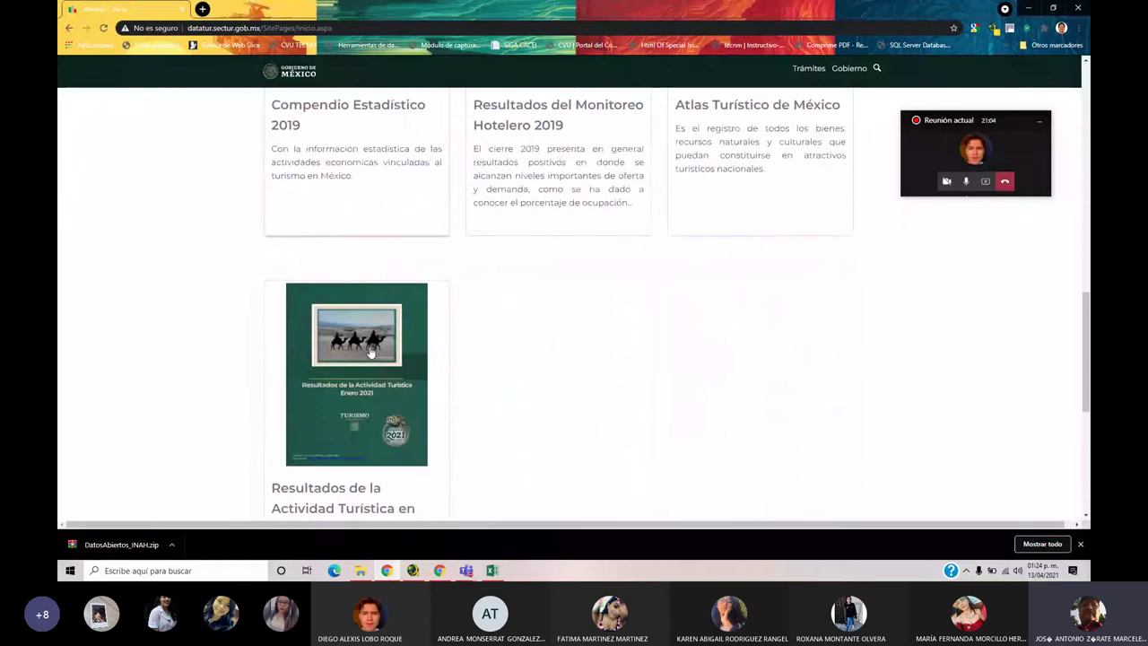
pyautogui.click(371, 352)
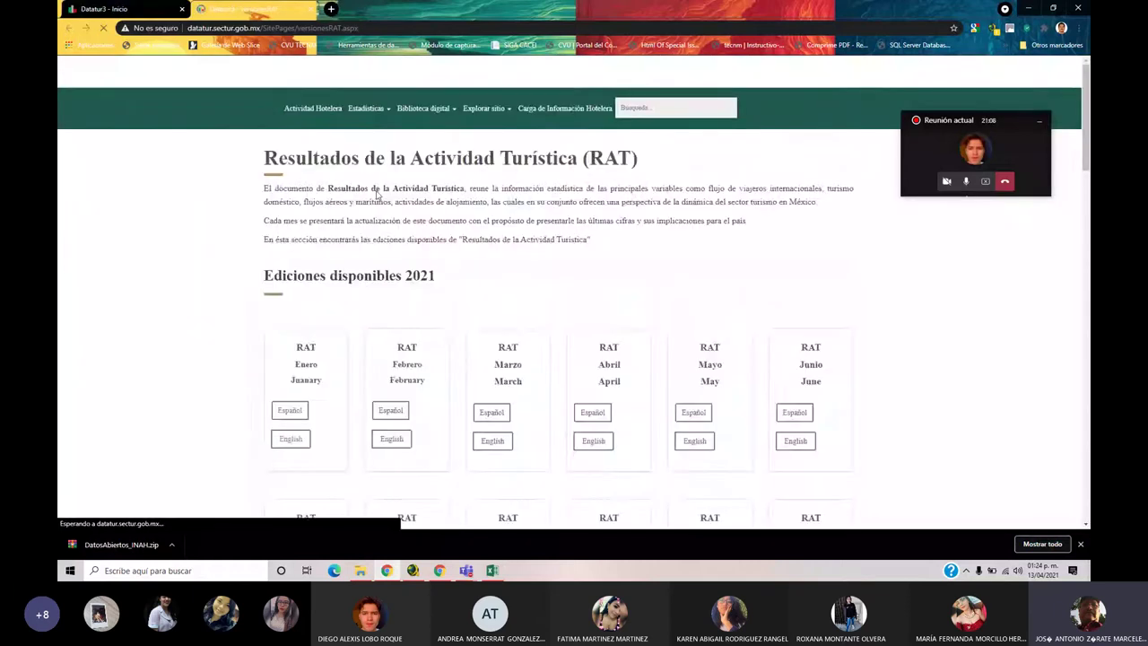
# Open the Spanish edition of the January 2021 RAT report and close its tab
pyautogui.scroll(-4, 528, 287)
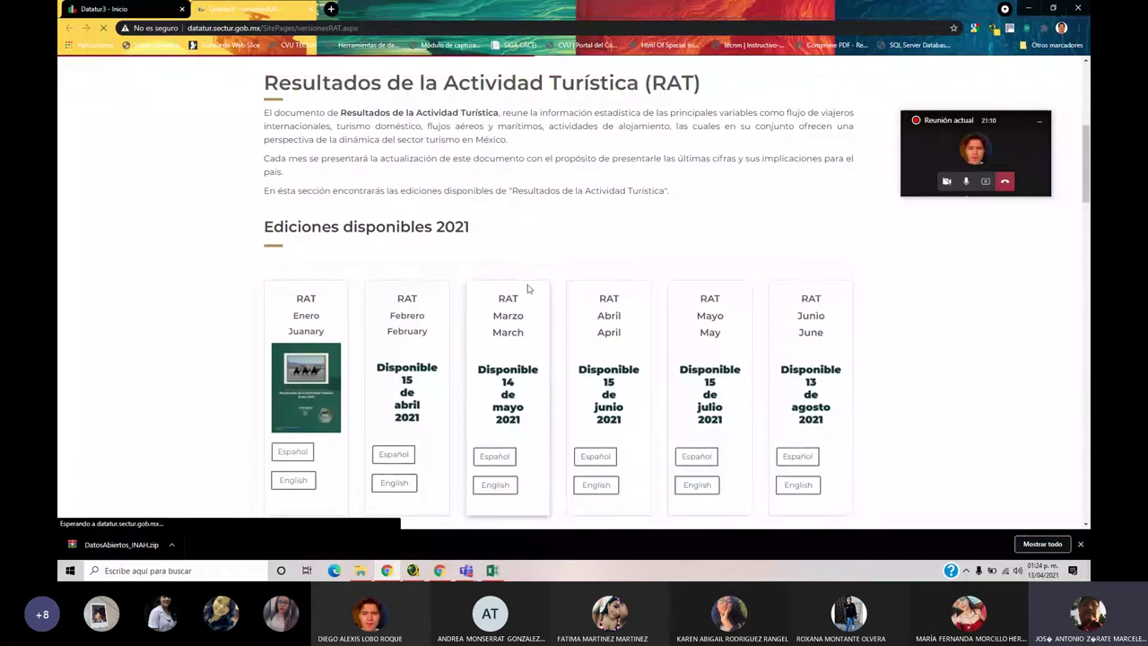
pyautogui.scroll(-2, 528, 287)
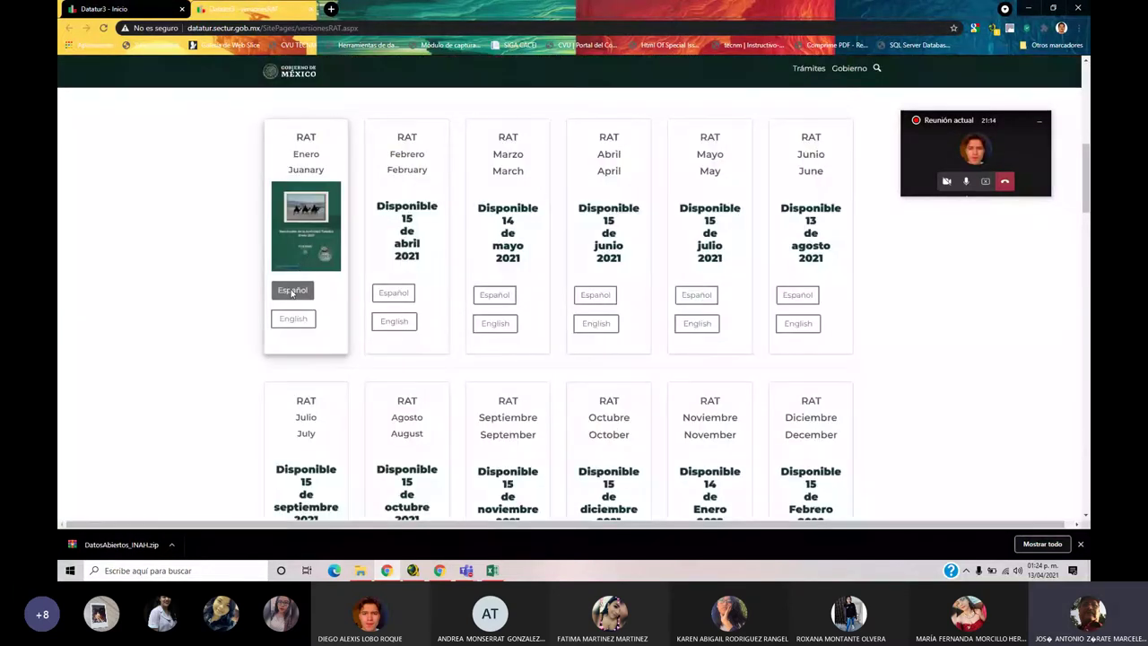
pyautogui.click(291, 291)
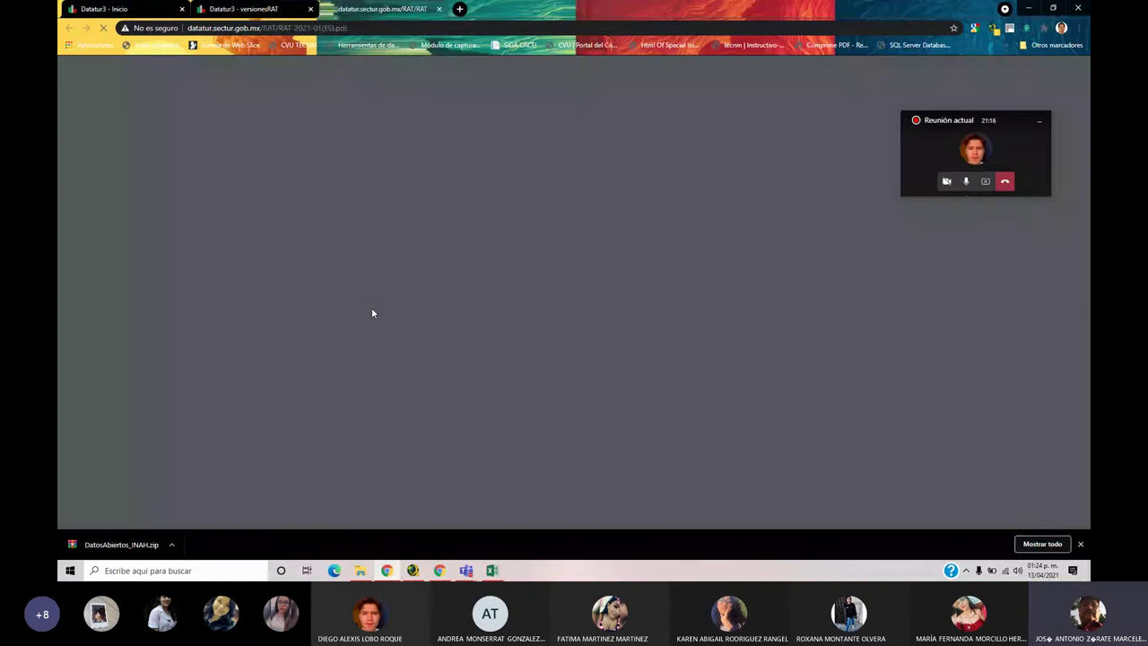
pyautogui.click(439, 9)
# Browse the older RAT editions back to 2019, return to the page heading and close the RAT tab
pyautogui.scroll(-6, 175, 297)
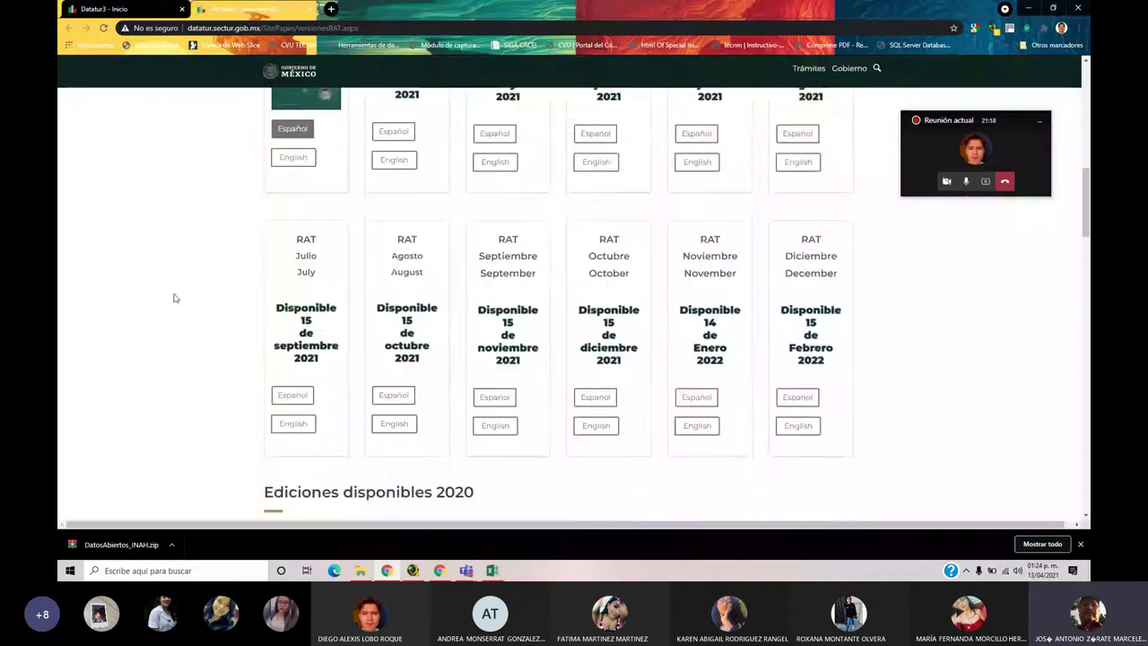
pyautogui.scroll(-6, 175, 298)
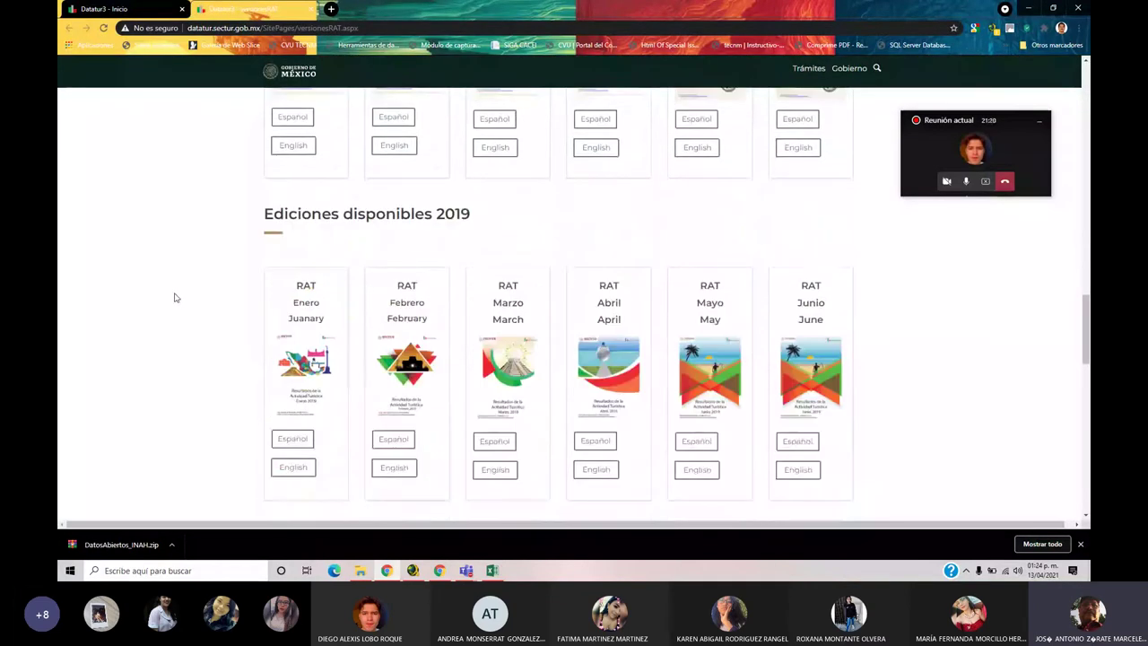
pyautogui.scroll(15, 242, 206)
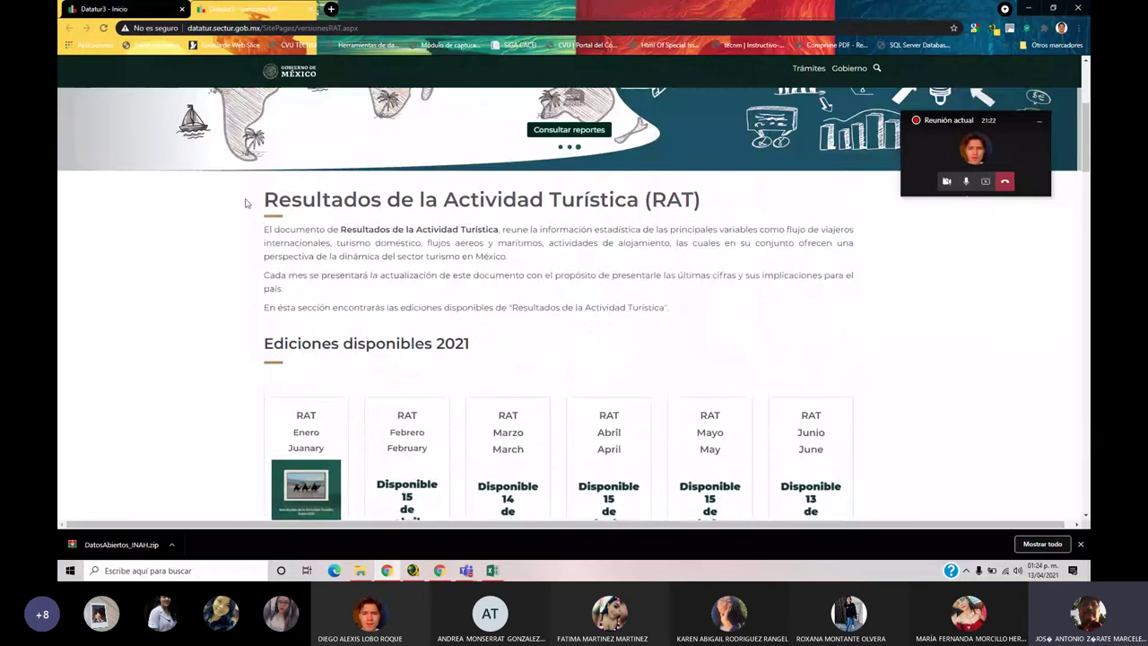
pyautogui.scroll(3, 245, 202)
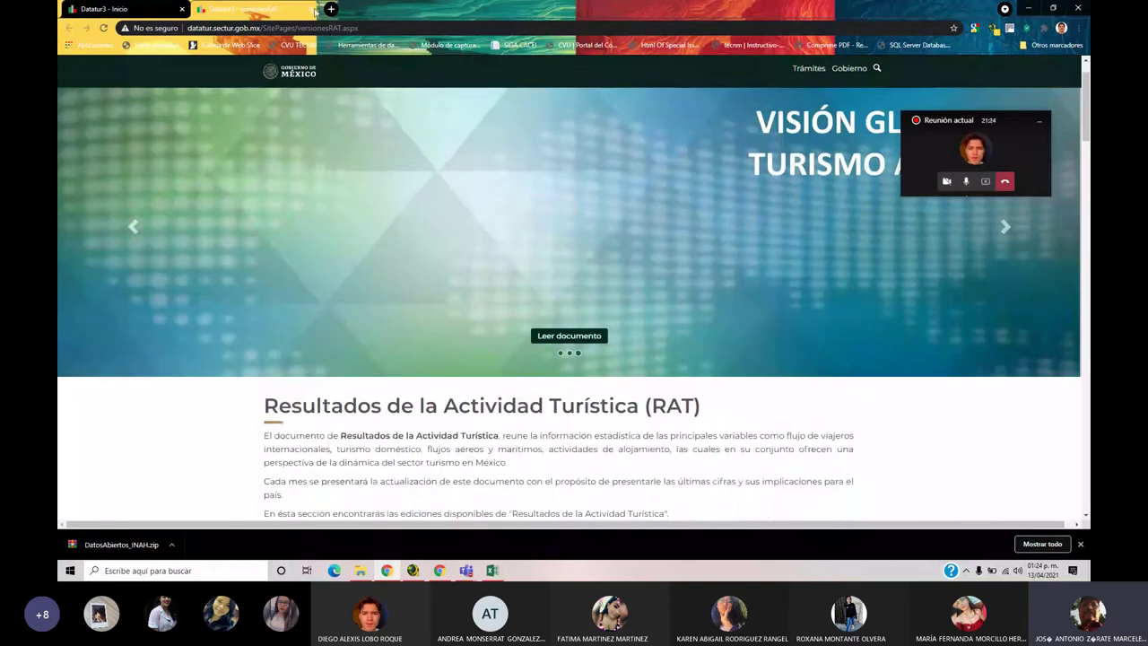
pyautogui.click(314, 9)
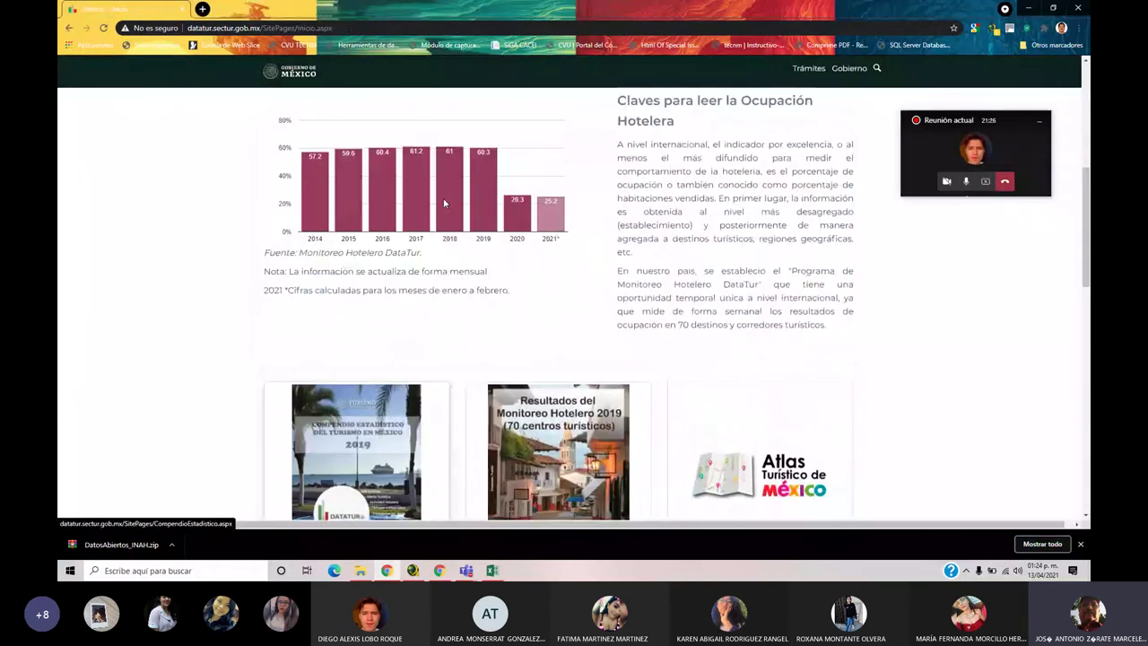
# Open the Datatur statistics page Llegadas por Nacionalidad (UPM-SIOM)
pyautogui.scroll(2, 444, 204)
pyautogui.scroll(3, 448, 202)
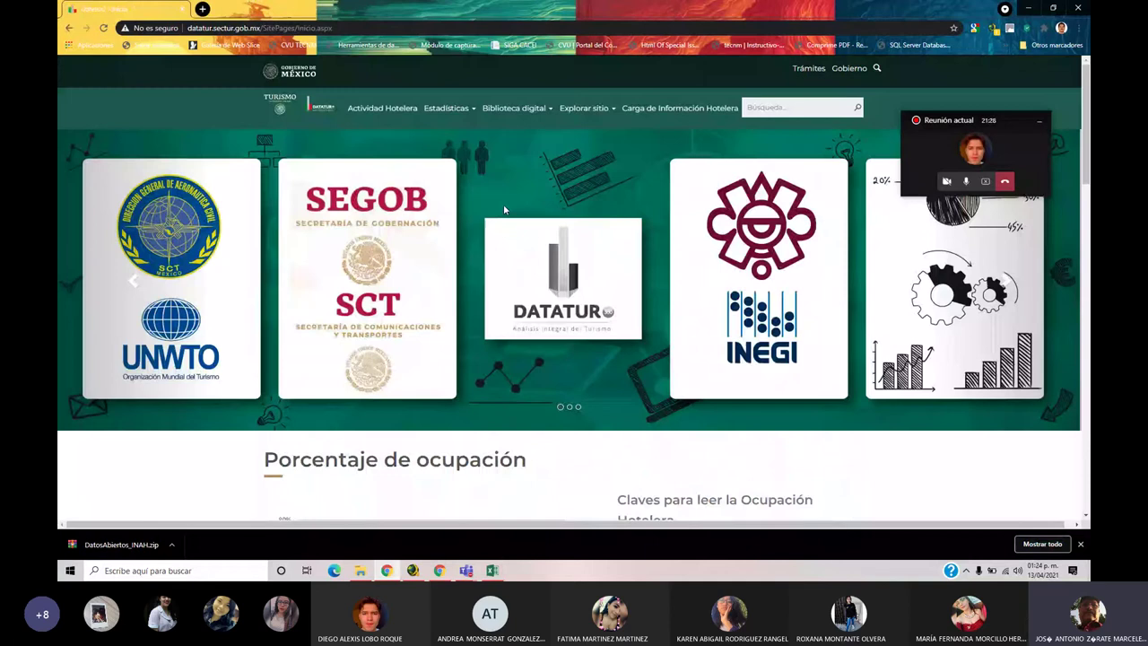
pyautogui.click(456, 108)
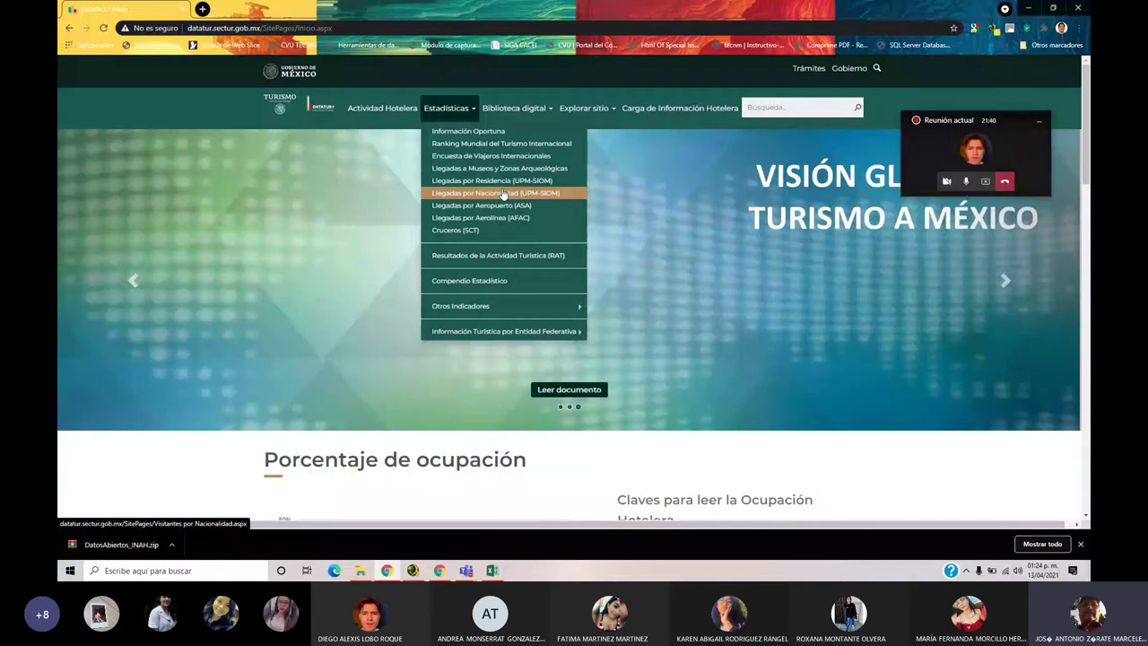
pyautogui.click(503, 193)
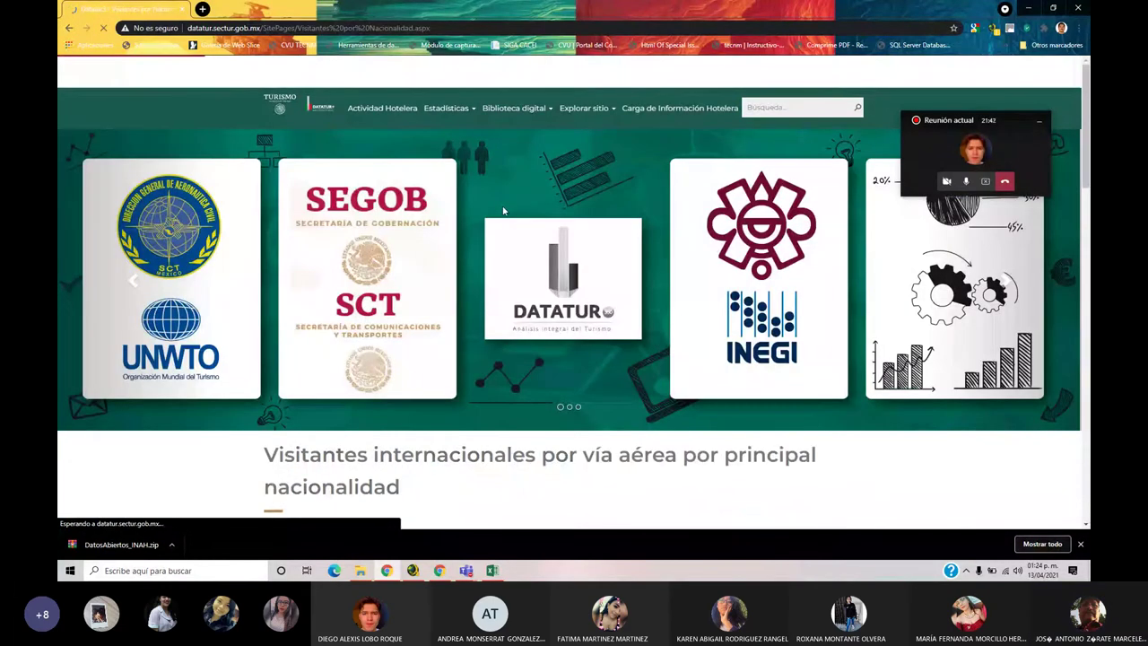
# Review the tables of foreign air arrivals to February 2021 and download the ZIP of the nationality table
pyautogui.scroll(-5, 656, 341)
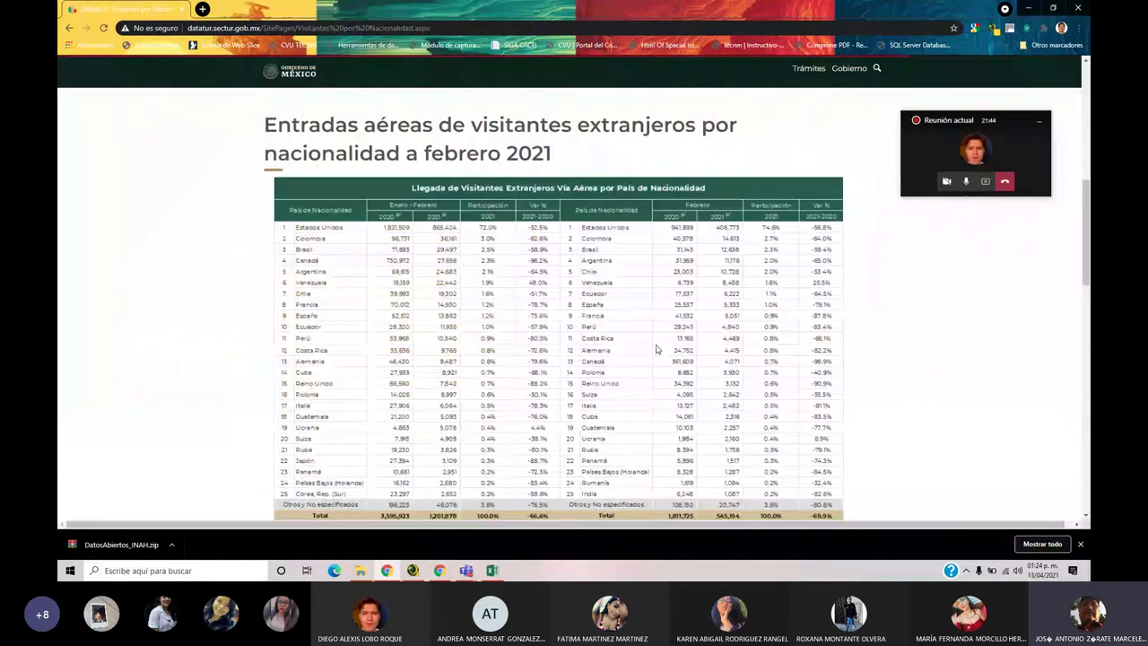
pyautogui.scroll(-3, 656, 349)
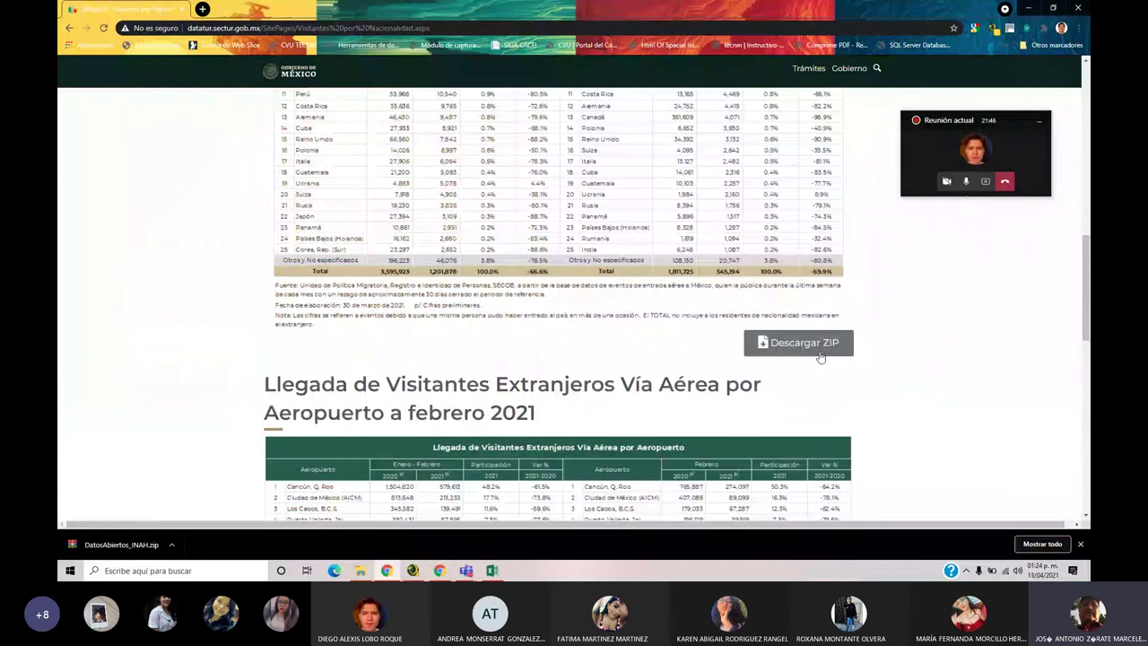
pyautogui.scroll(4, 553, 336)
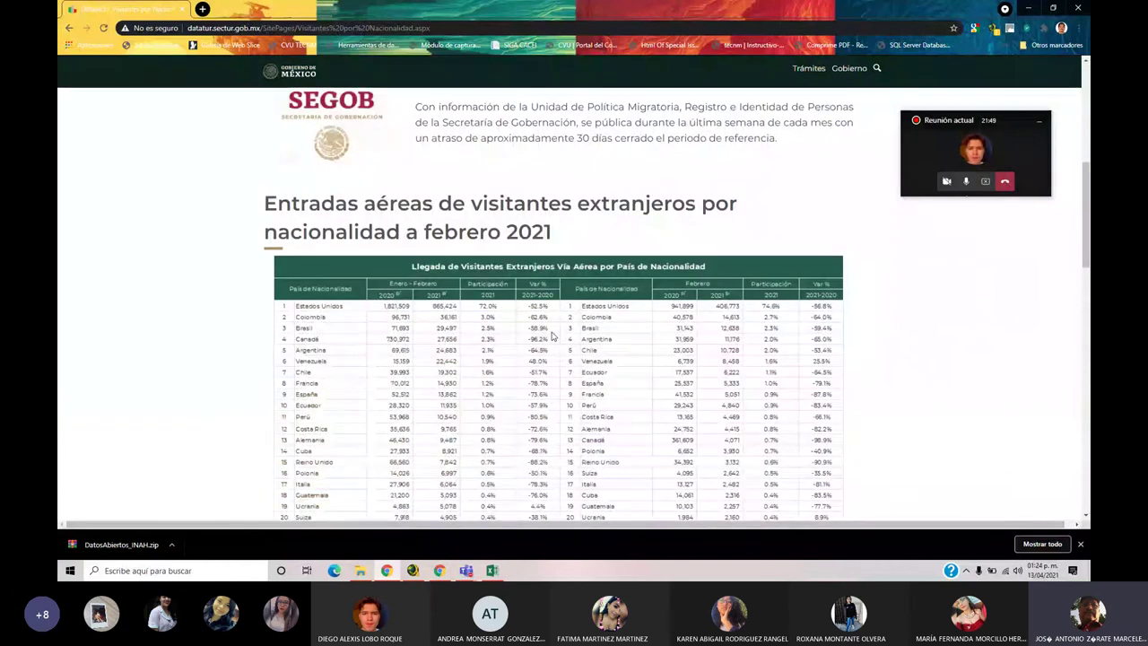
pyautogui.scroll(-5, 554, 336)
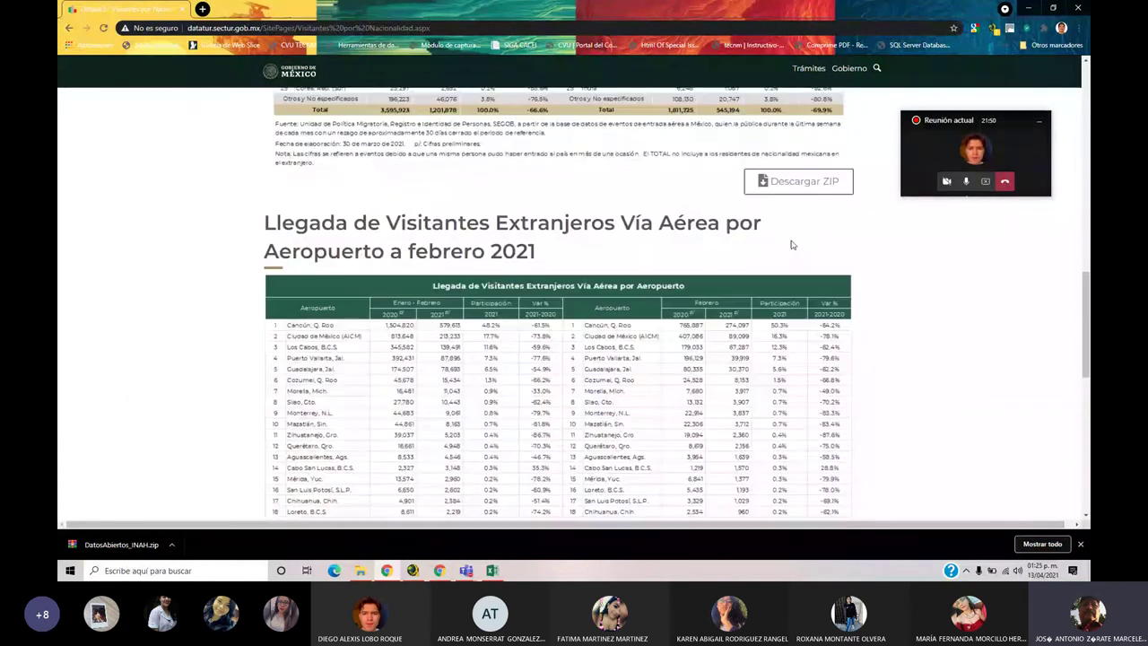
pyautogui.click(798, 181)
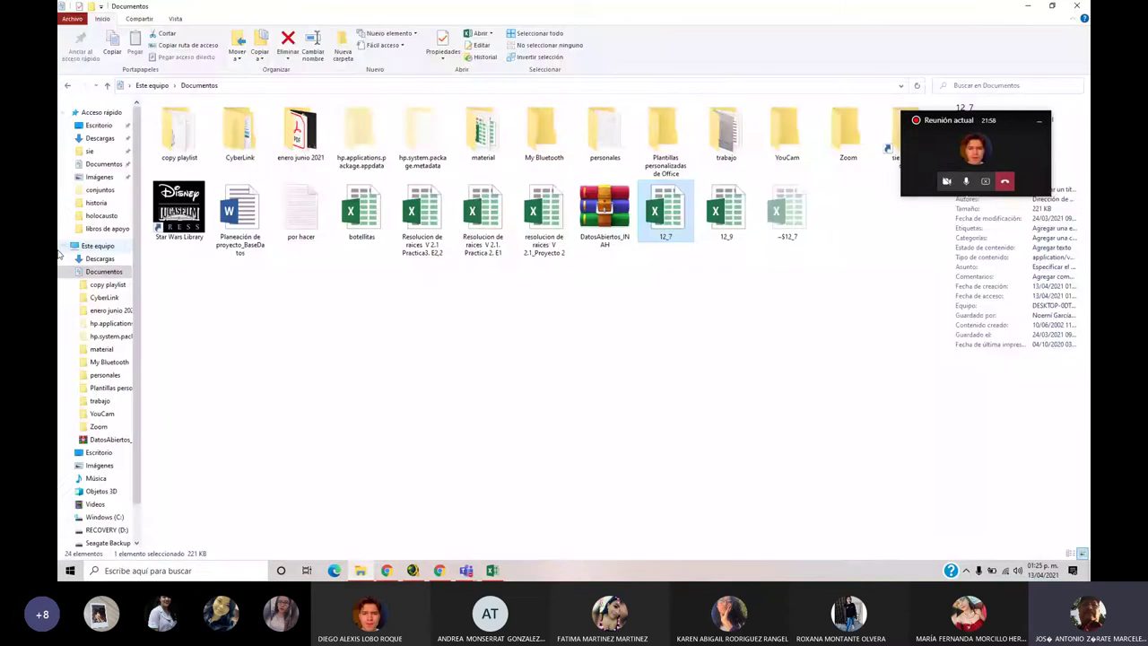
# In File Explorer, extract the downloaded CUADRO_SIOM_NAC archive directly into the Descargas folder, dismissing the WinRAR licence reminder
pyautogui.click(100, 258)
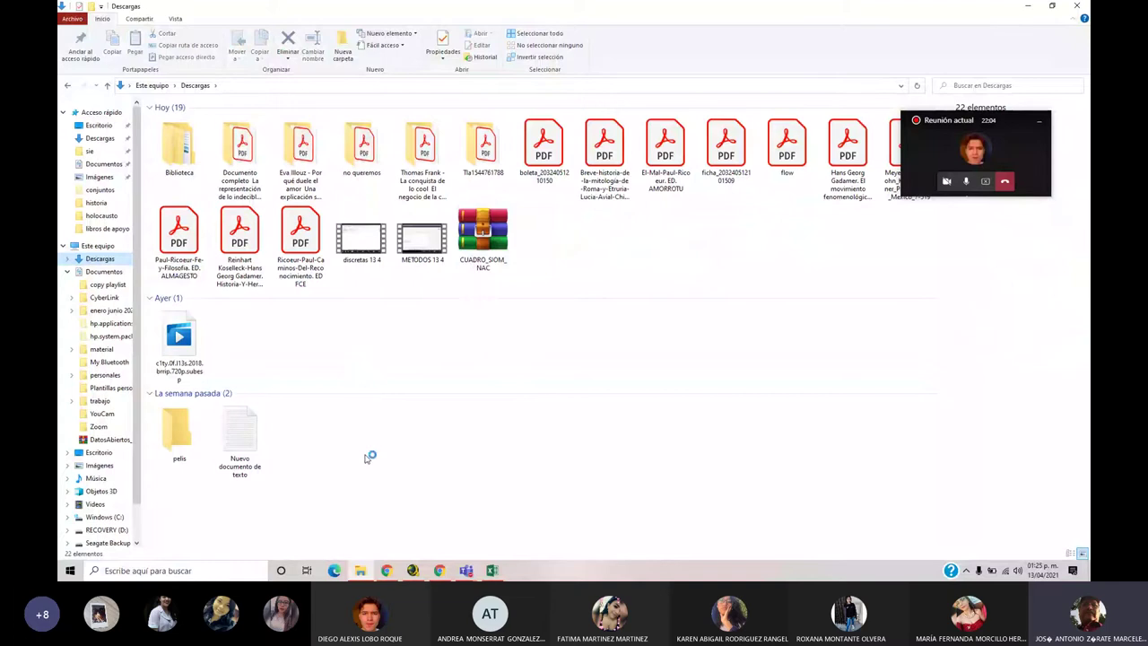
pyautogui.click(482, 256)
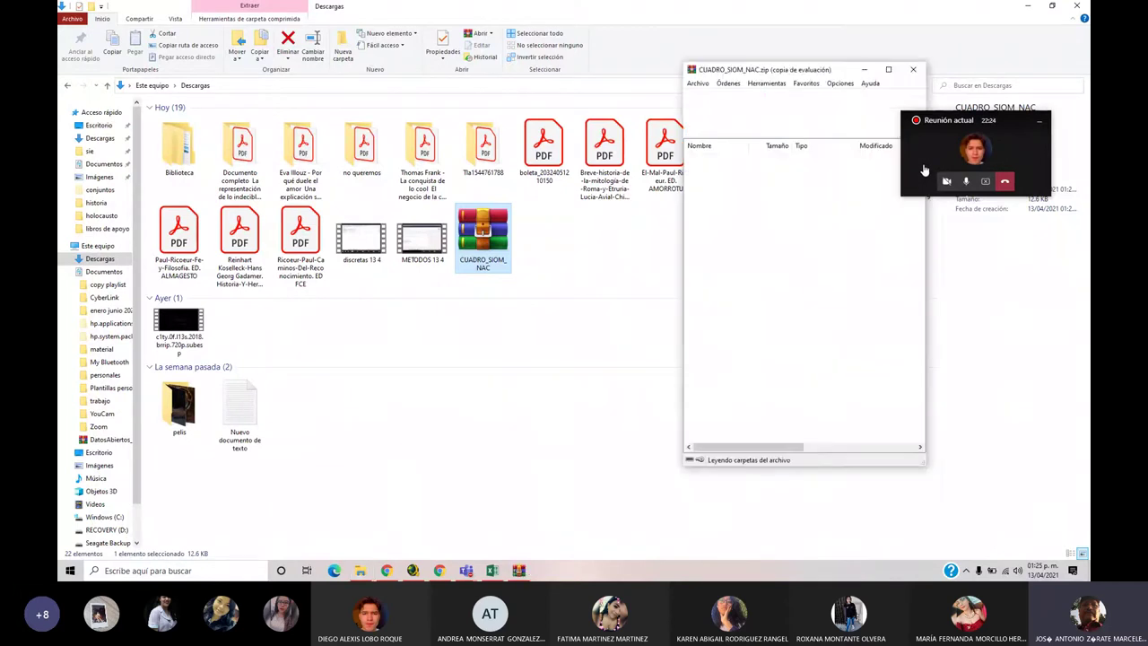
pyautogui.rightClick(484, 251)
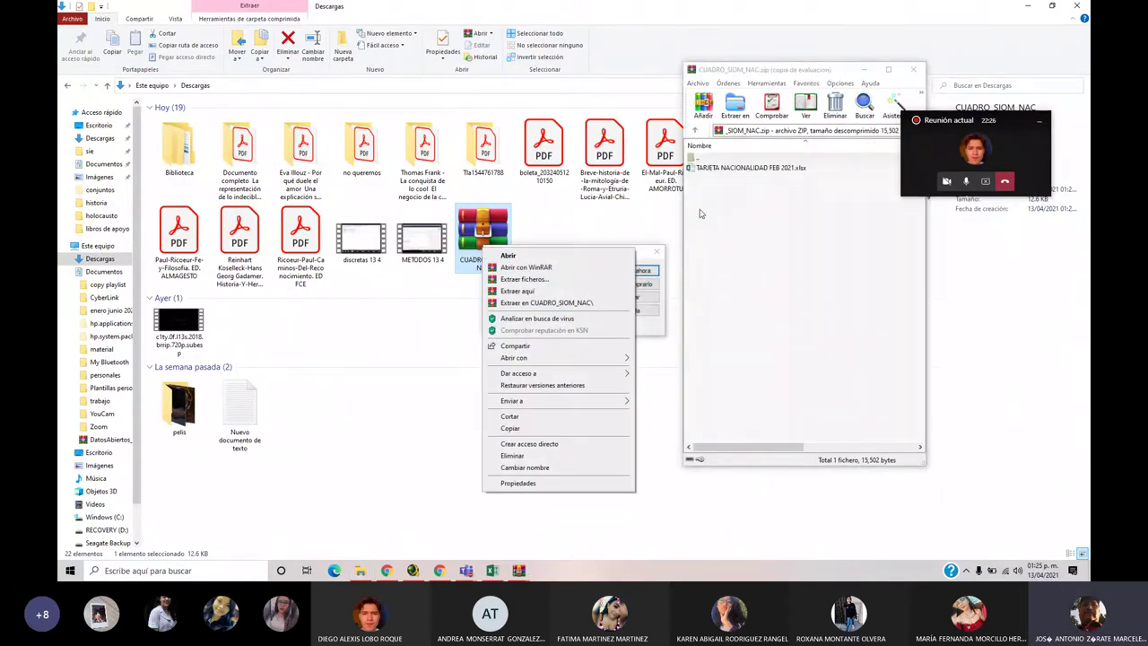
pyautogui.click(658, 255)
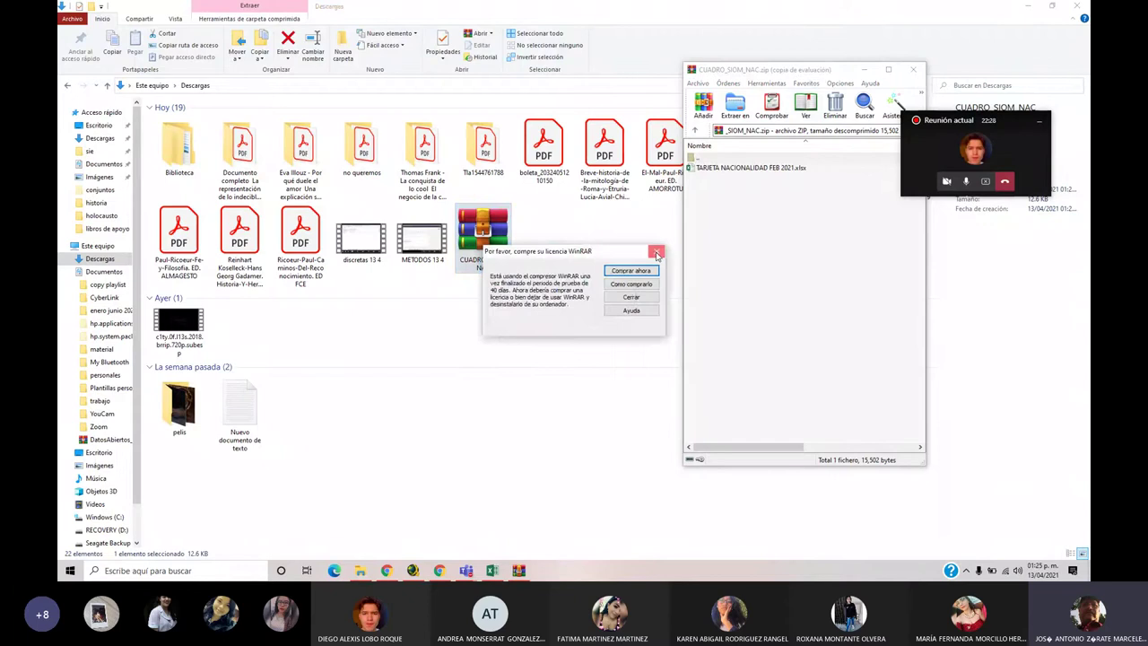
pyautogui.click(657, 255)
pyautogui.rightClick(485, 238)
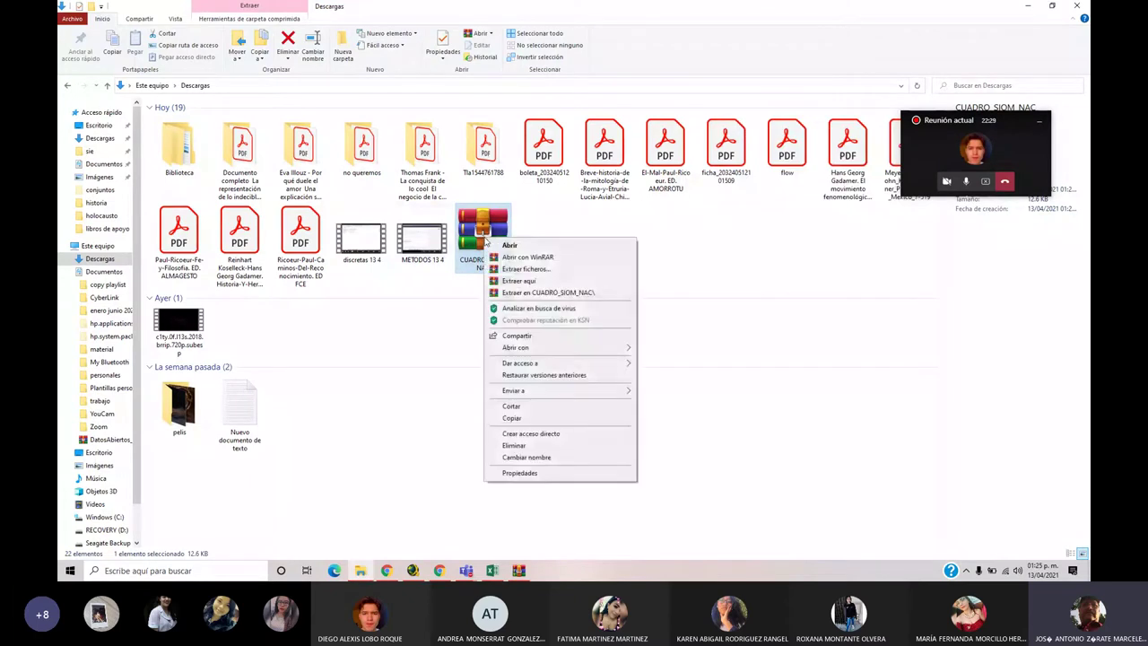
pyautogui.click(517, 282)
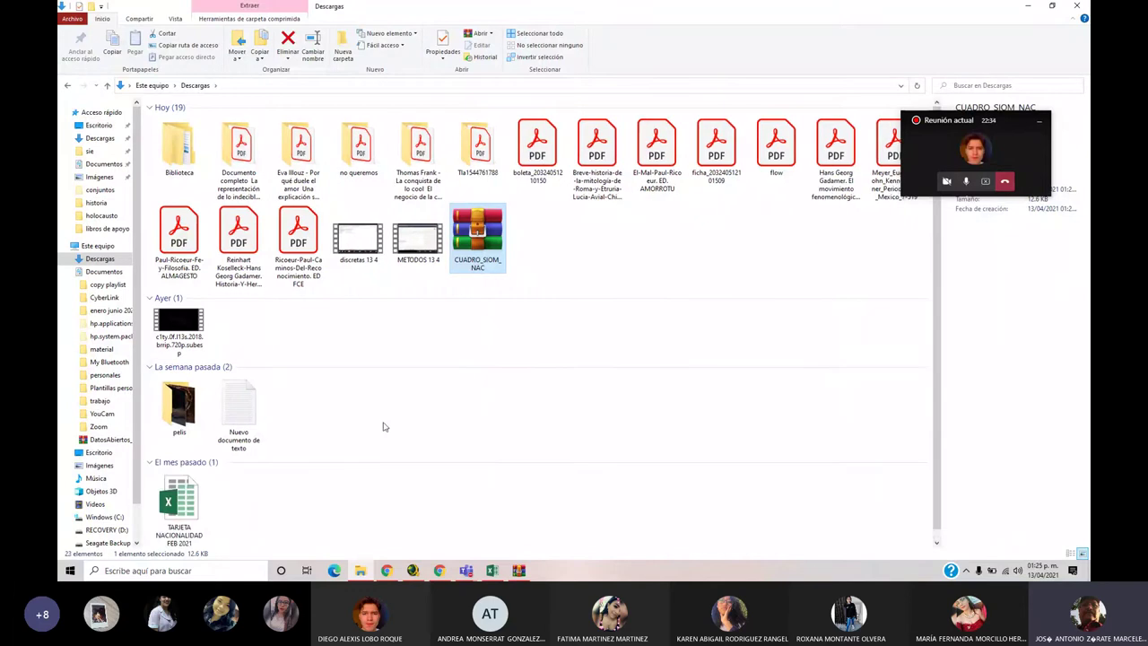
# Open the extracted TARJETA NACIONALIDAD FEB 2021 workbook in Excel and enable editing
pyautogui.doubleClick(184, 504)
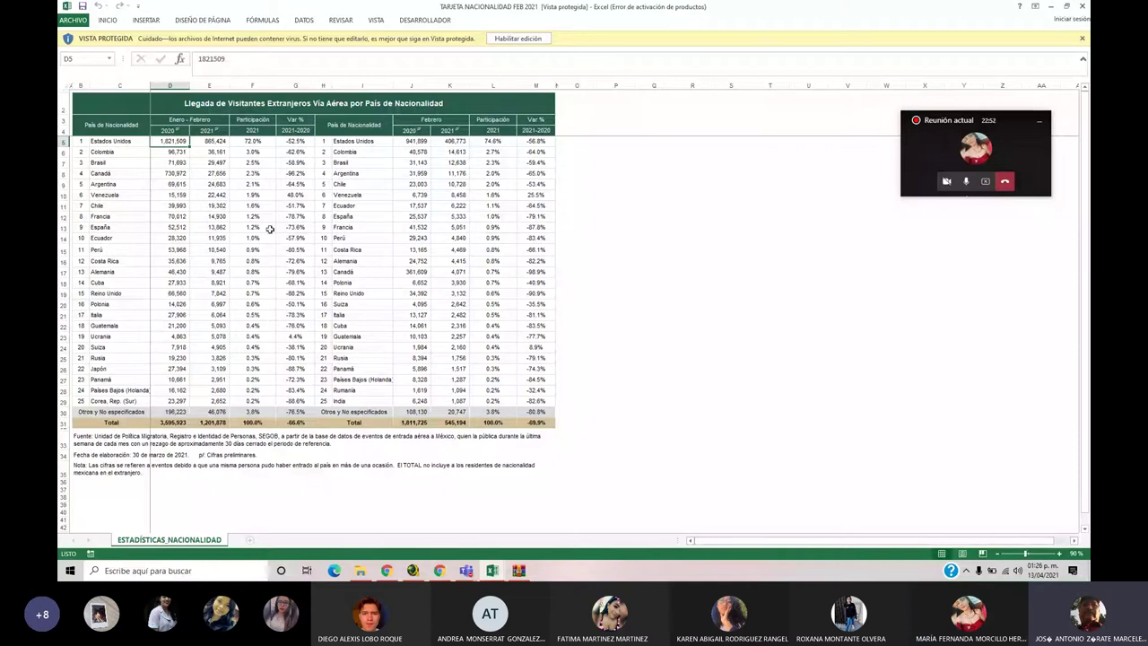
pyautogui.click(518, 39)
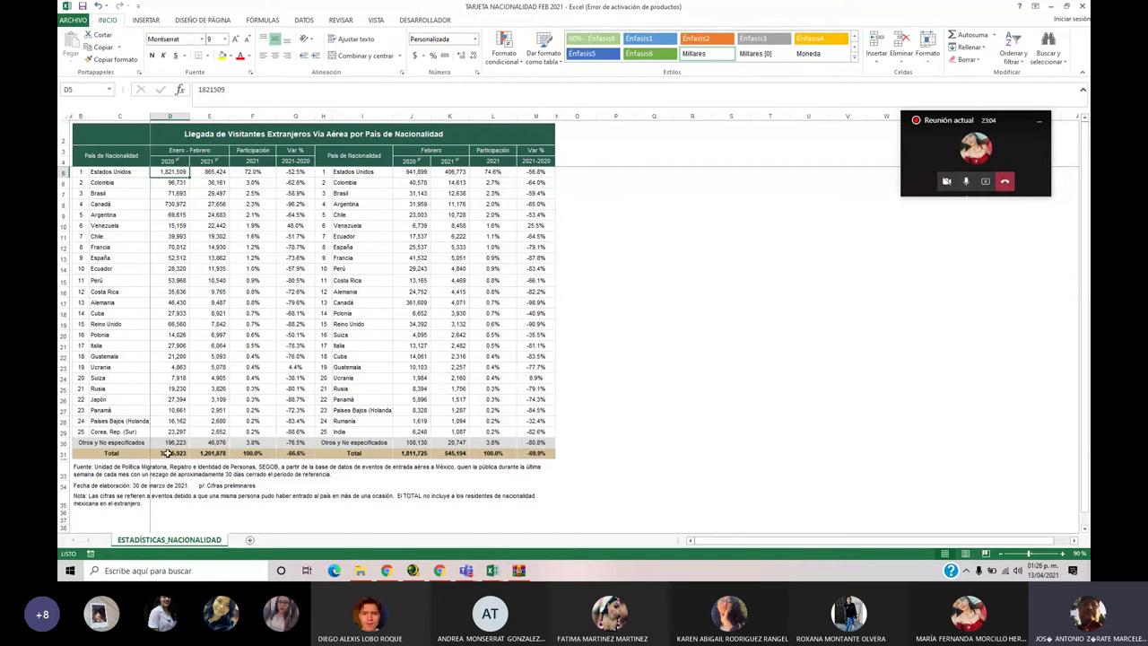
pyautogui.click(167, 453)
pyautogui.click(668, 237)
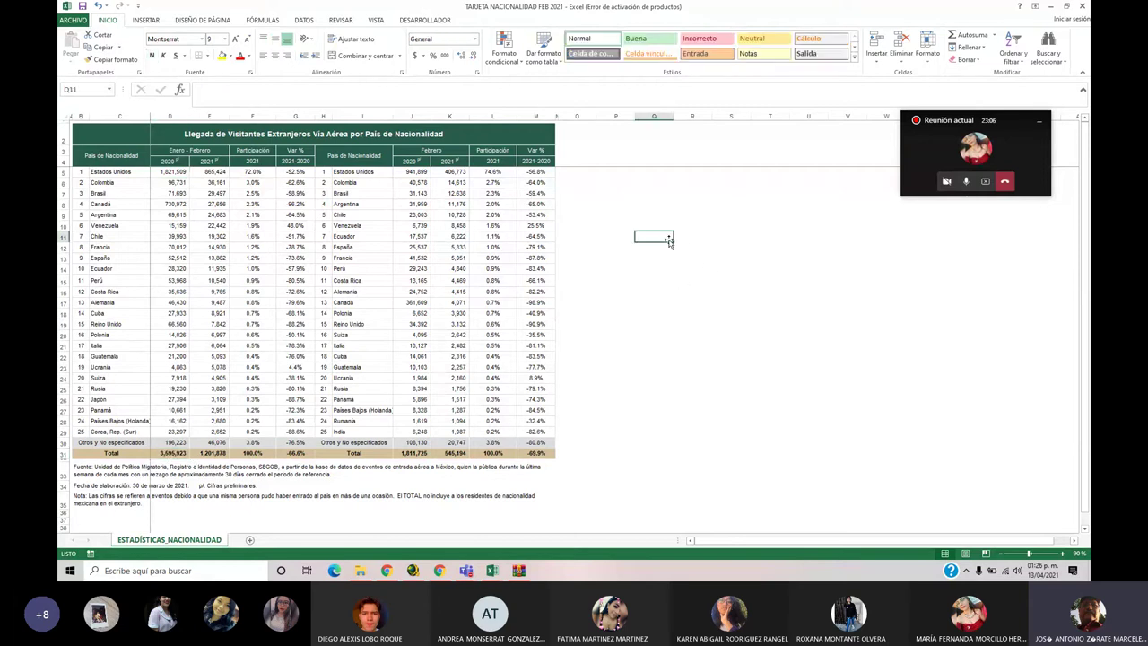
pyautogui.write('=')
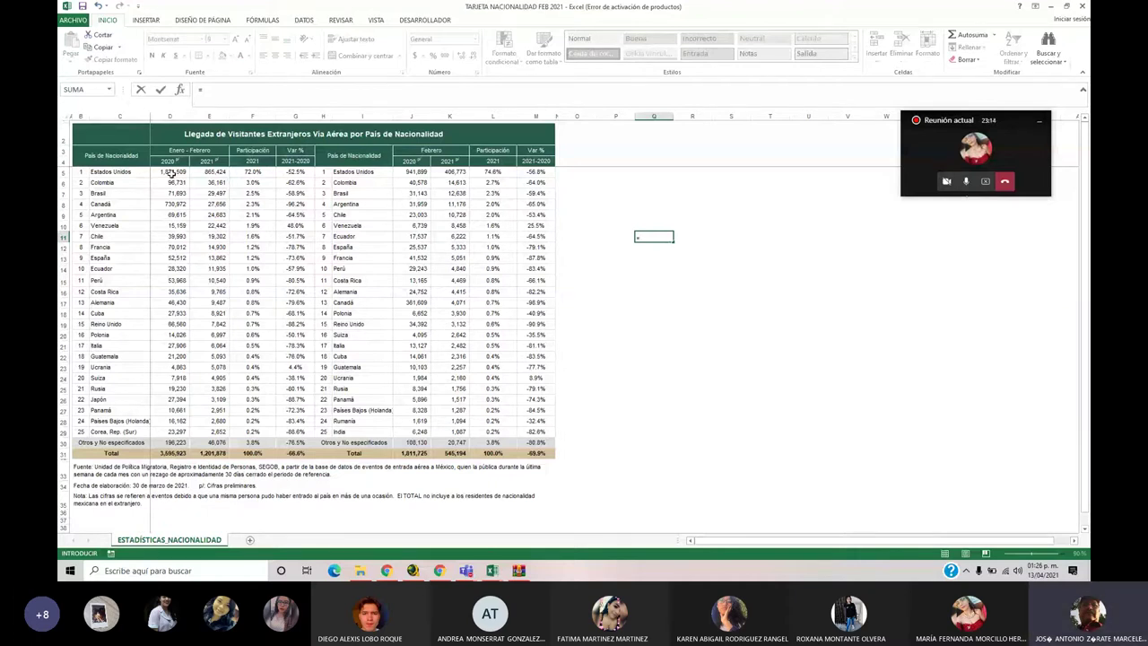
pyautogui.click(217, 170)
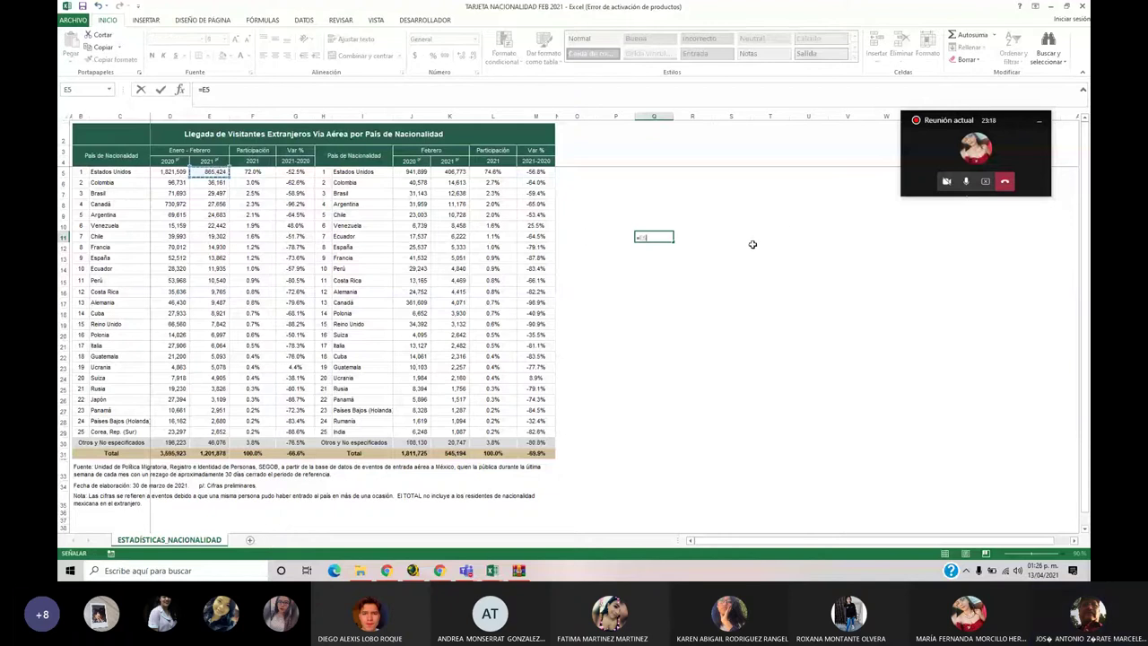
pyautogui.write('/')
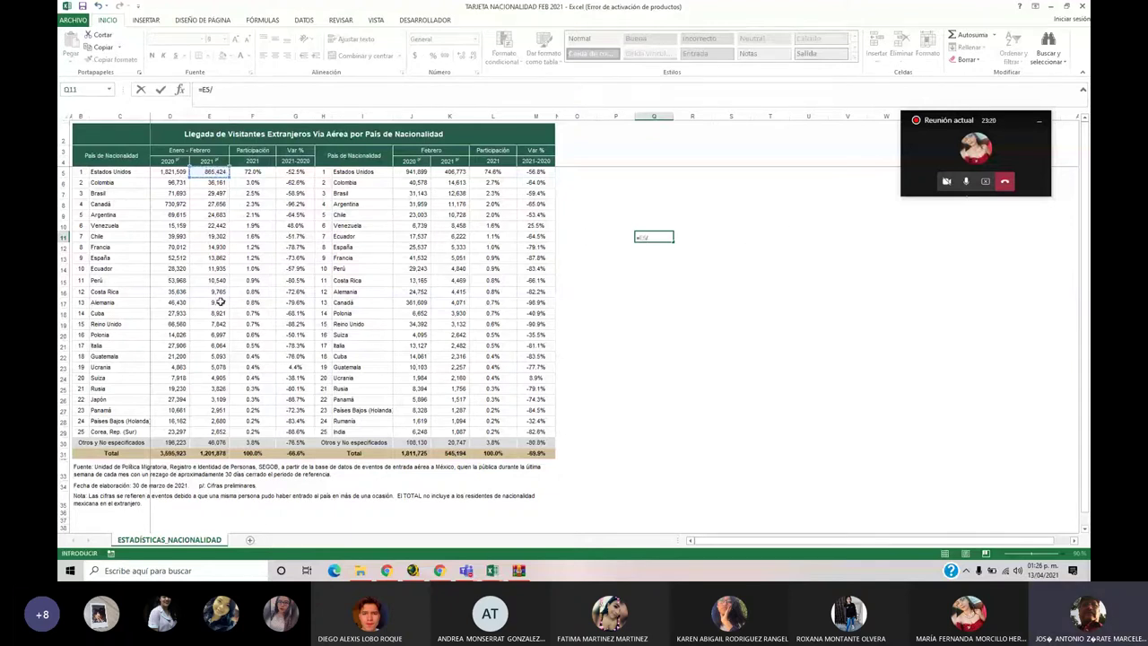
pyautogui.press('Escape')
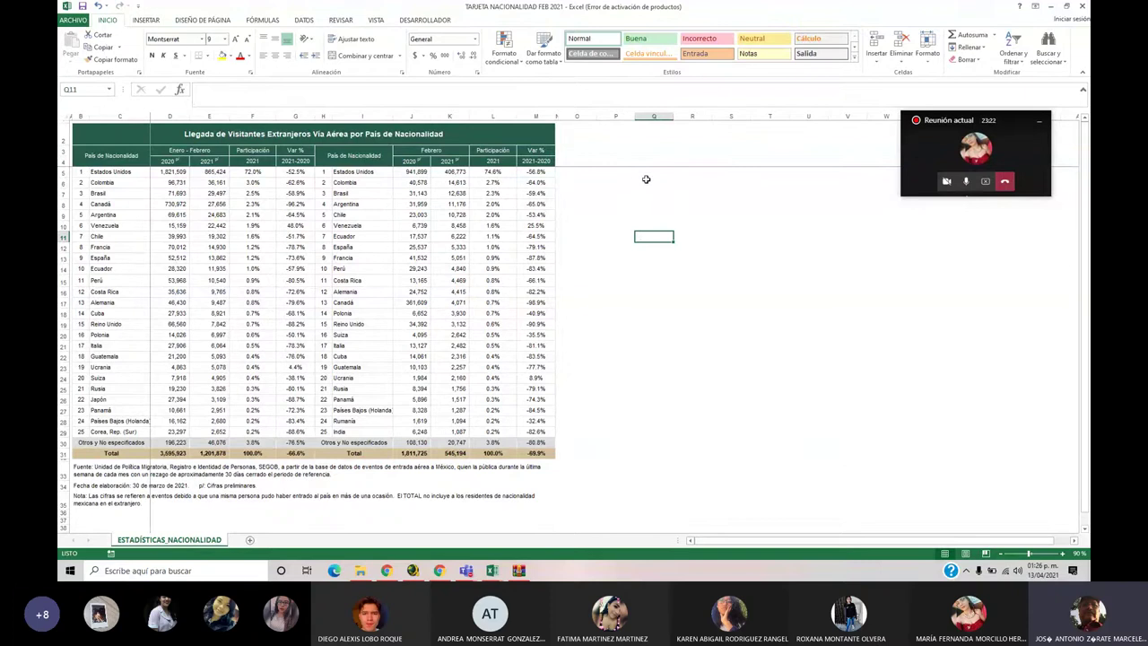
# In cell Q5, enter the formula =E5/E$31 to calculate the United States' share of the 2021 total with the total row fixed
pyautogui.click(647, 181)
pyautogui.click(649, 171)
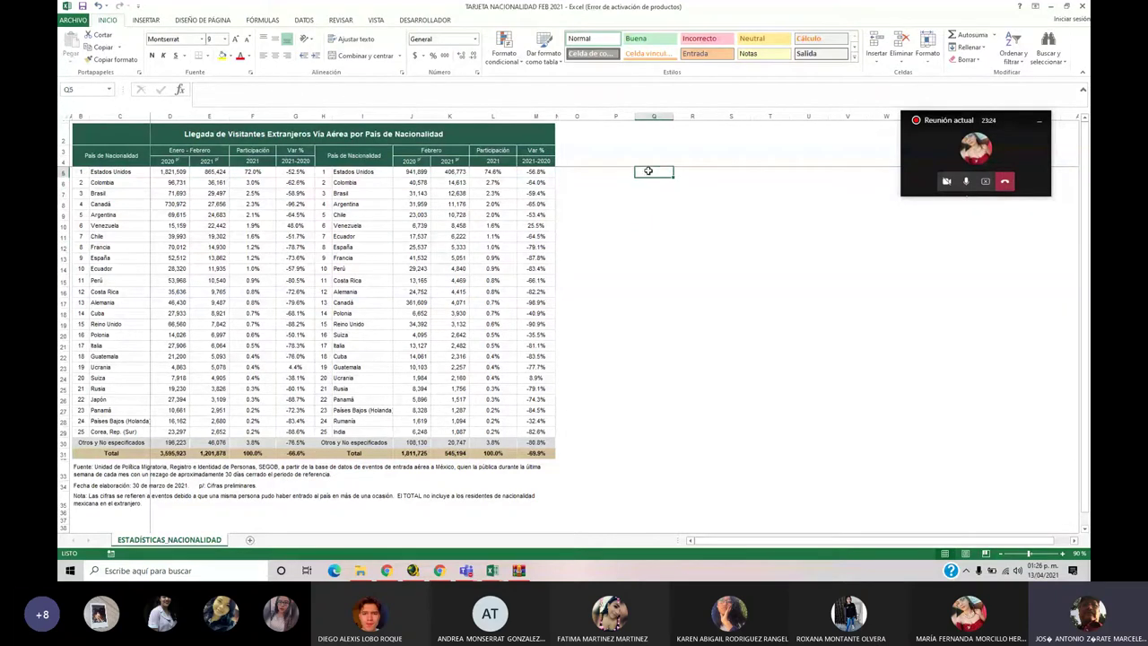
pyautogui.write('=')
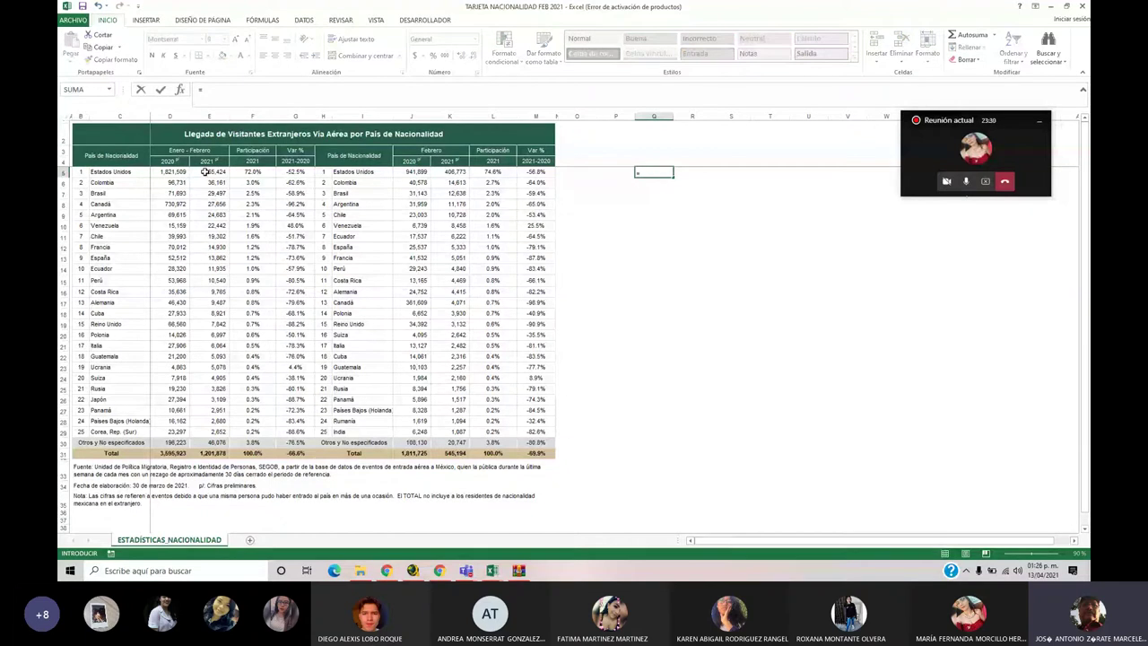
pyautogui.click(206, 172)
pyautogui.write('/')
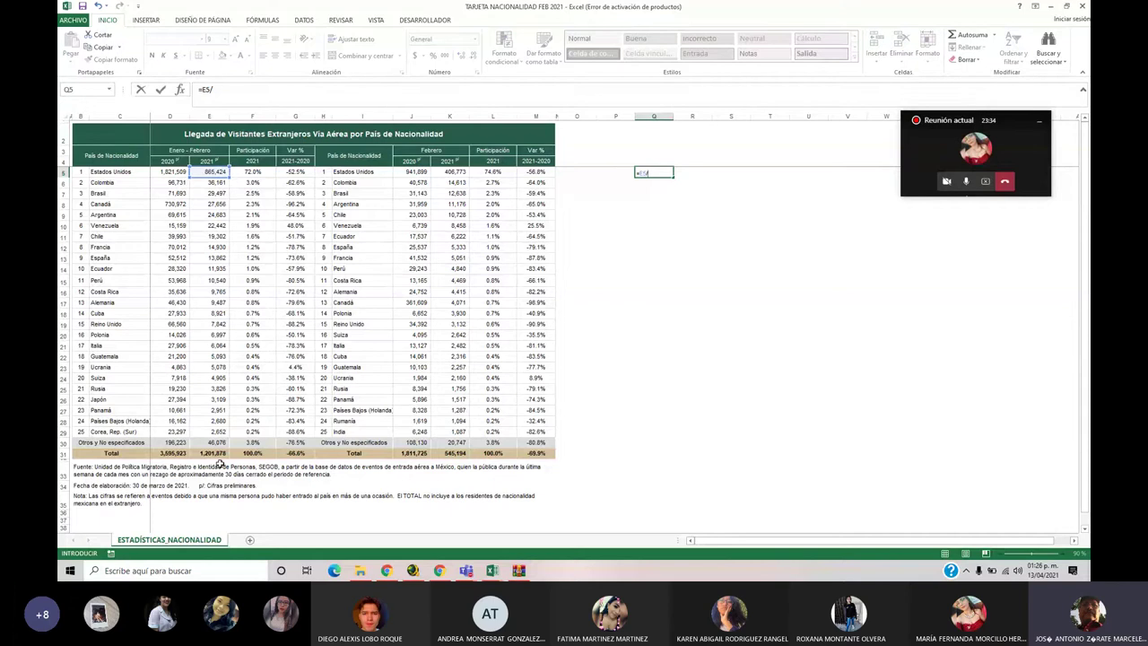
pyautogui.click(209, 453)
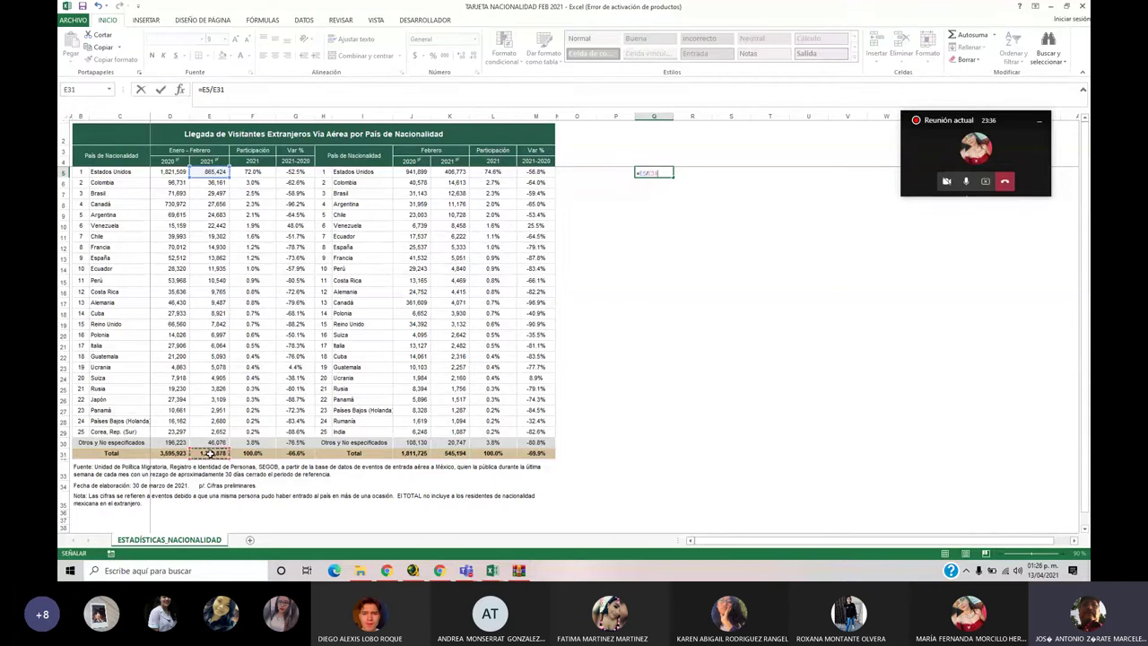
pyautogui.click(224, 90)
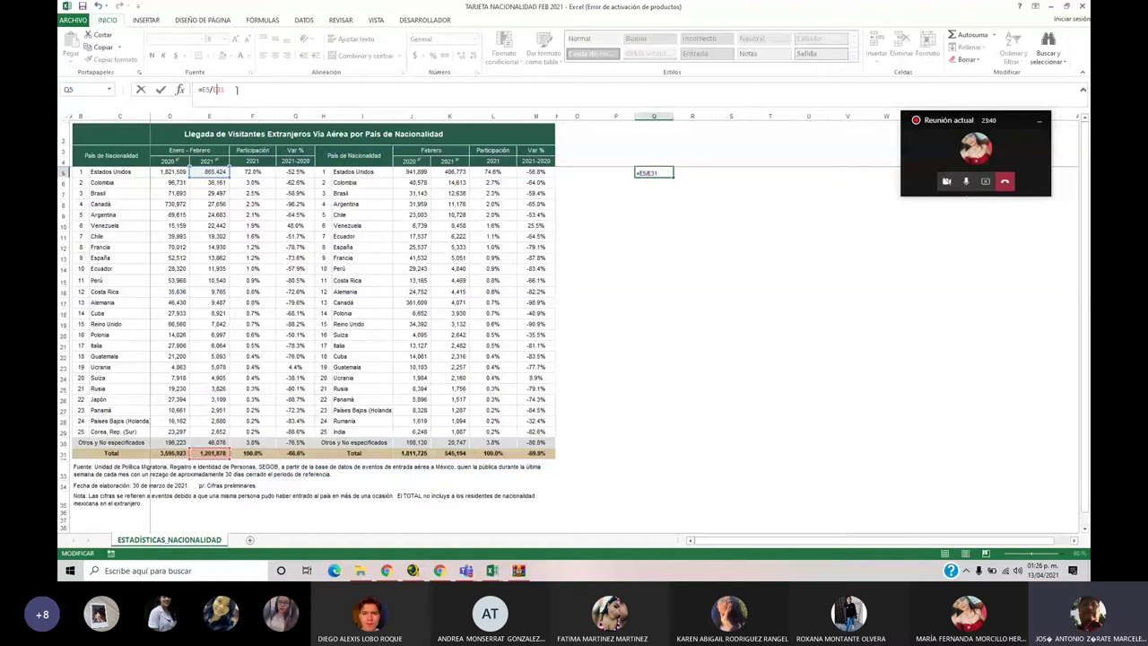
pyautogui.write('$')
pyautogui.hotkey('ctrl', 'Return')
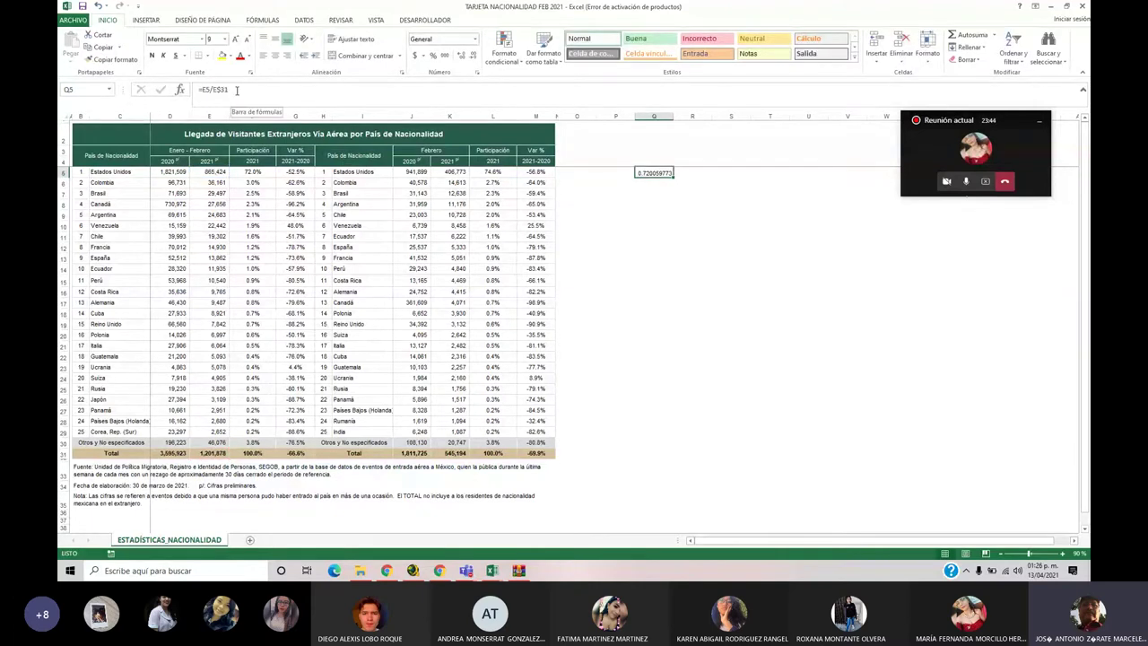
# Copy the Q5 share formula down through Q29 for all 25 countries and format the range as percentages
pyautogui.hotkey('ctrl', 'c')
pyautogui.hotkey('shift', 'Down')
pyautogui.hotkey('shift', 'Down')
pyautogui.hotkey('shift', 'Down')
pyautogui.hotkey('shift', 'Down')
pyautogui.hotkey('shift', 'Down')
pyautogui.hotkey('shift', 'Down')
pyautogui.hotkey('shift', 'Down')
pyautogui.hotkey('shift', 'Down')
pyautogui.hotkey('shift', 'Down')
pyautogui.hotkey('shift', 'Down')
pyautogui.hotkey('shift', 'Down')
pyautogui.hotkey('shift', 'Down')
pyautogui.hotkey('shift', 'Down')
pyautogui.hotkey('shift', 'Down')
pyautogui.hotkey('shift', 'Down')
pyautogui.hotkey('shift', 'Down')
pyautogui.hotkey('shift', 'Down')
pyautogui.hotkey('shift', 'Down')
pyautogui.hotkey('shift', 'Down')
pyautogui.hotkey('shift', 'Down')
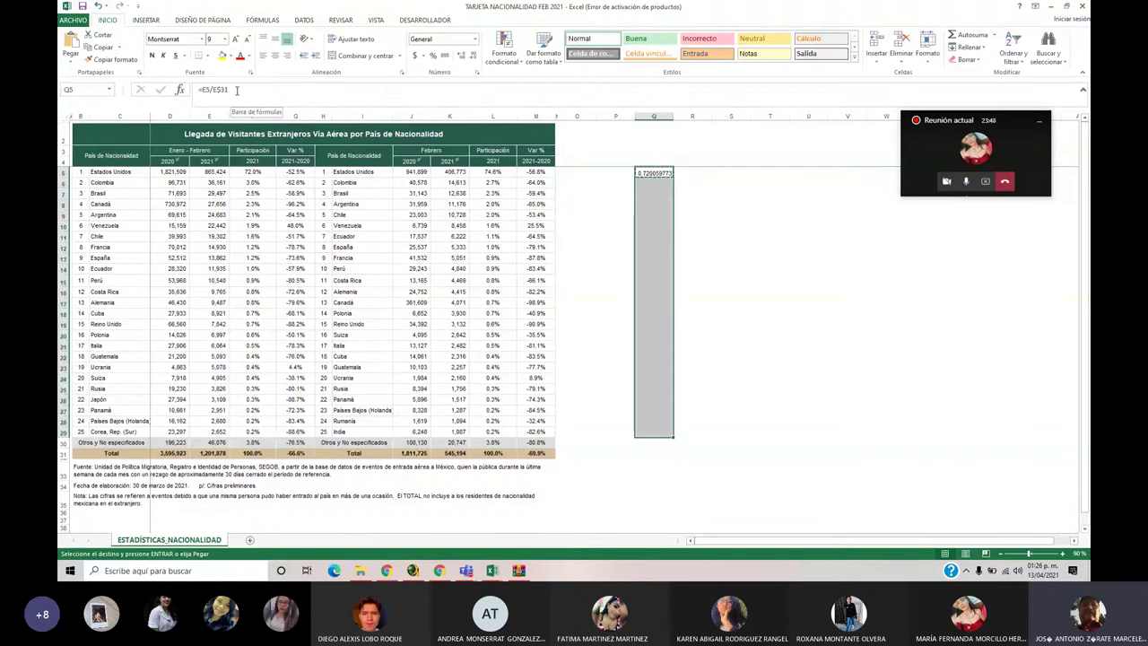
pyautogui.press('Return')
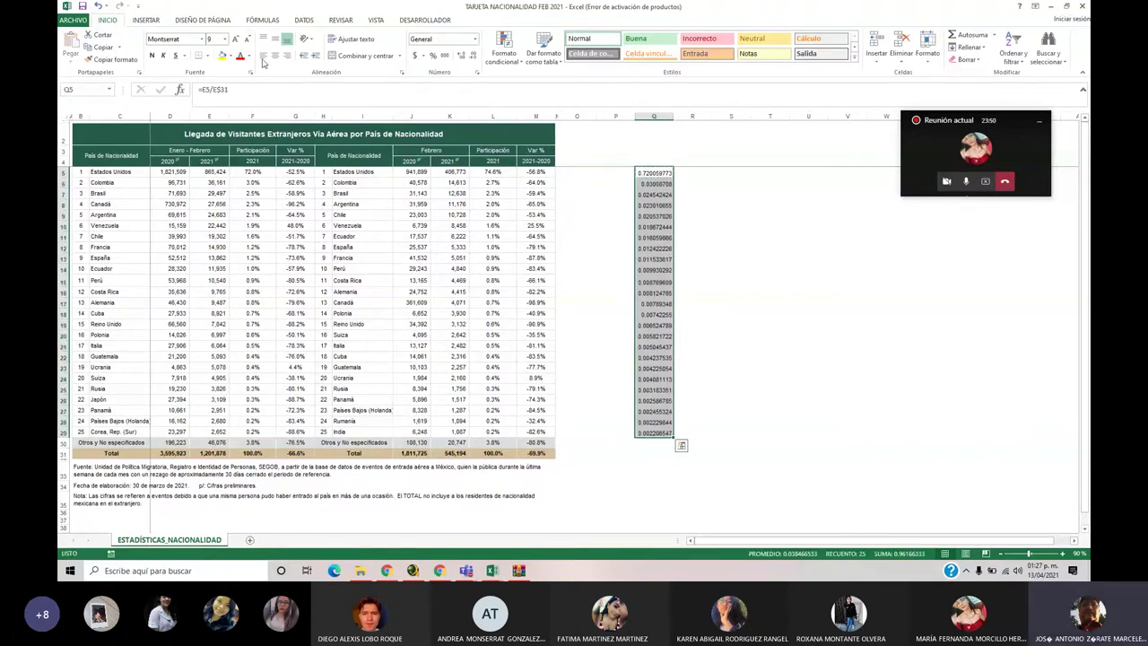
pyautogui.click(427, 55)
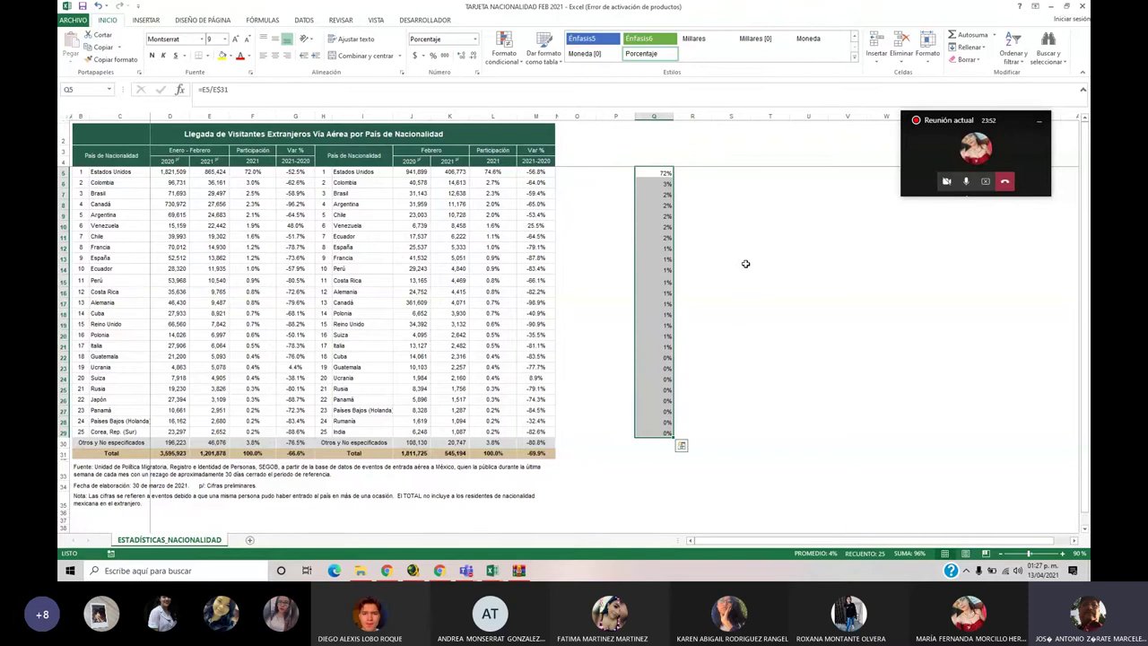
# Examine the calculated 2021 country shares and their formulas in Q5:Q29, from the smallest values up to the United States
pyautogui.click(647, 240)
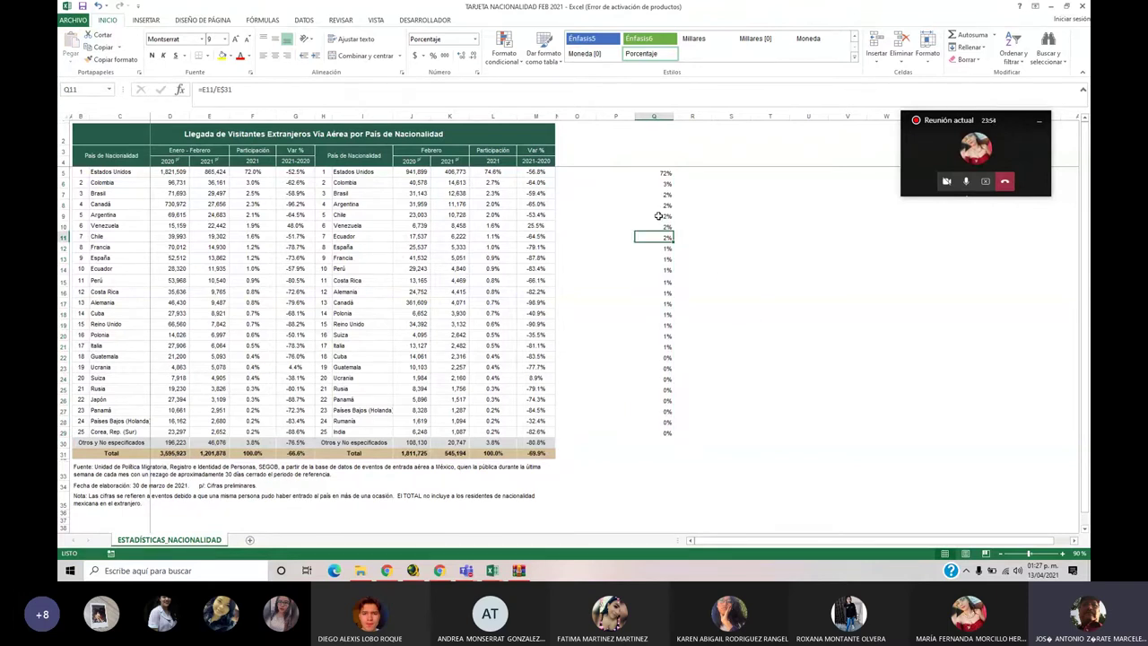
pyautogui.click(659, 174)
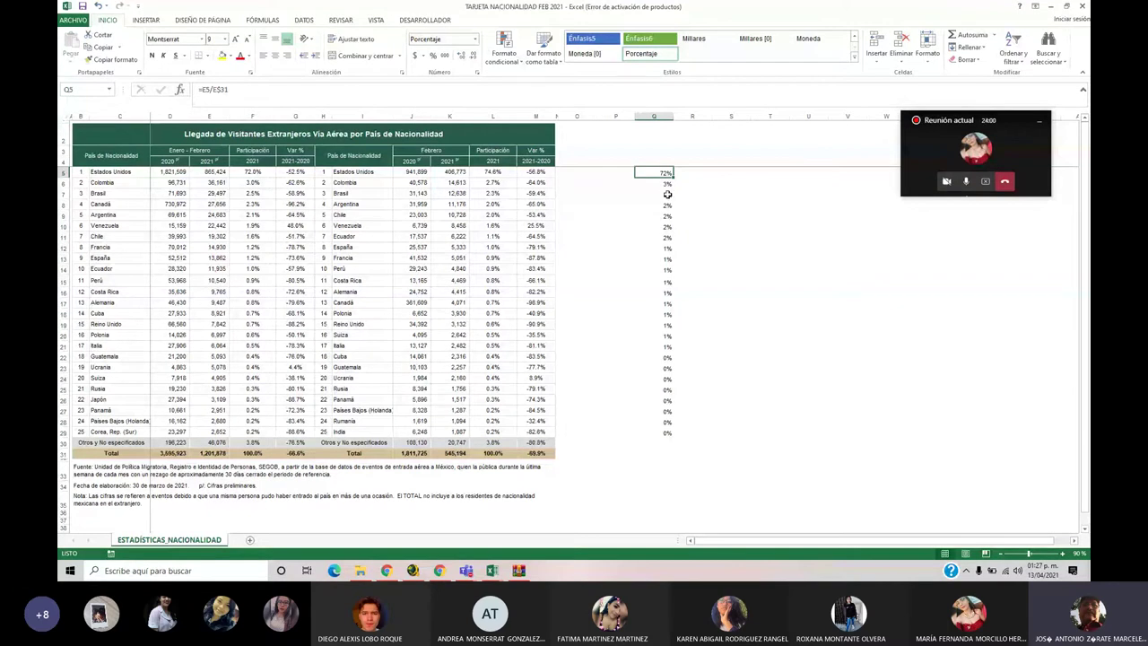
pyautogui.moveTo(667, 173); pyautogui.dragTo(669, 433)
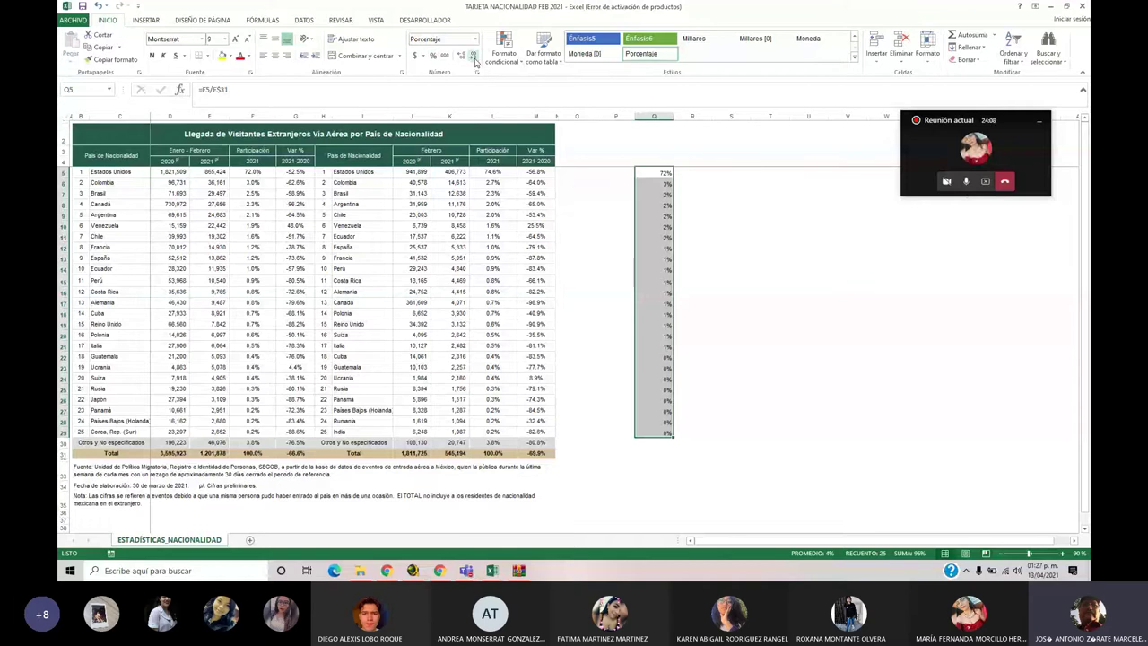
pyautogui.click(656, 246)
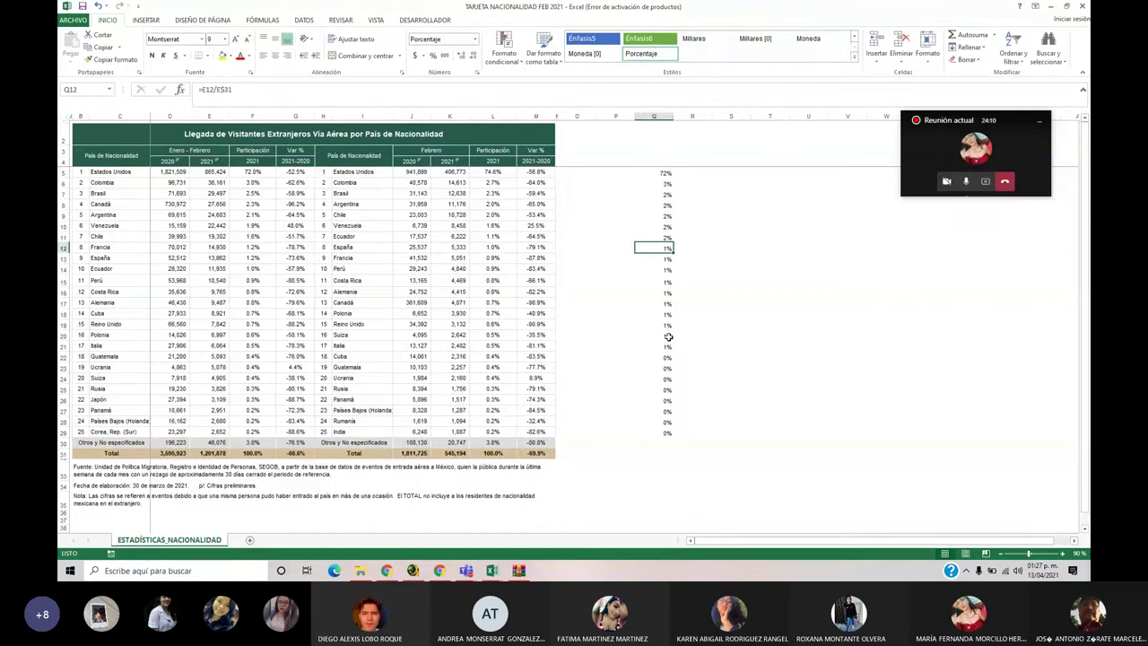
pyautogui.moveTo(668, 358); pyautogui.dragTo(665, 434)
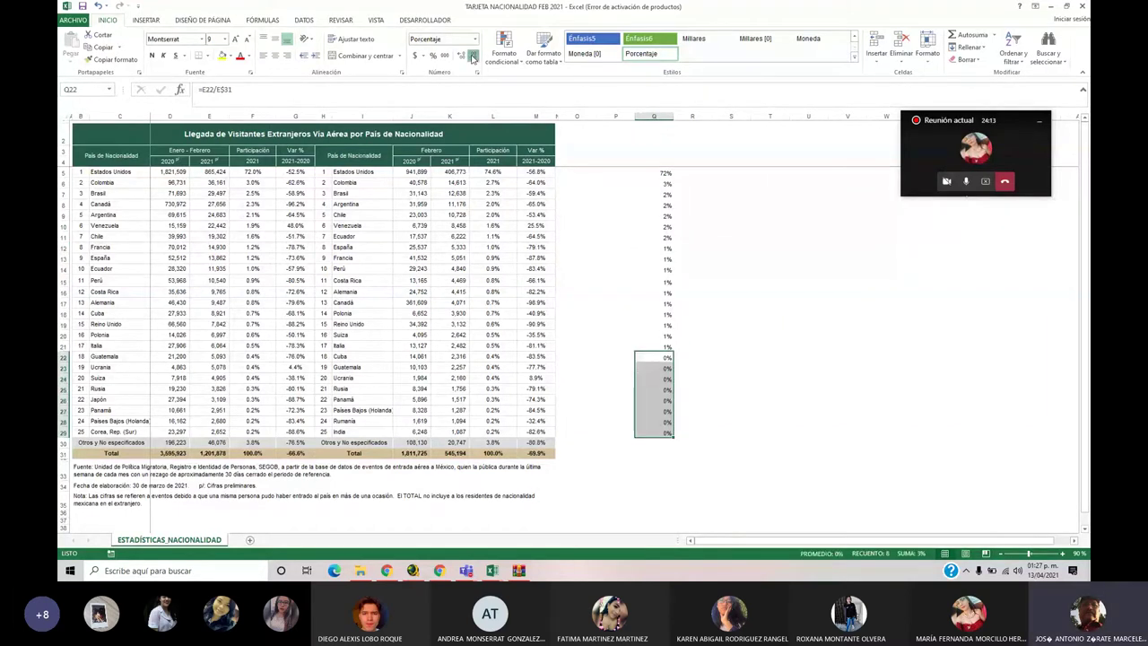
pyautogui.click(731, 324)
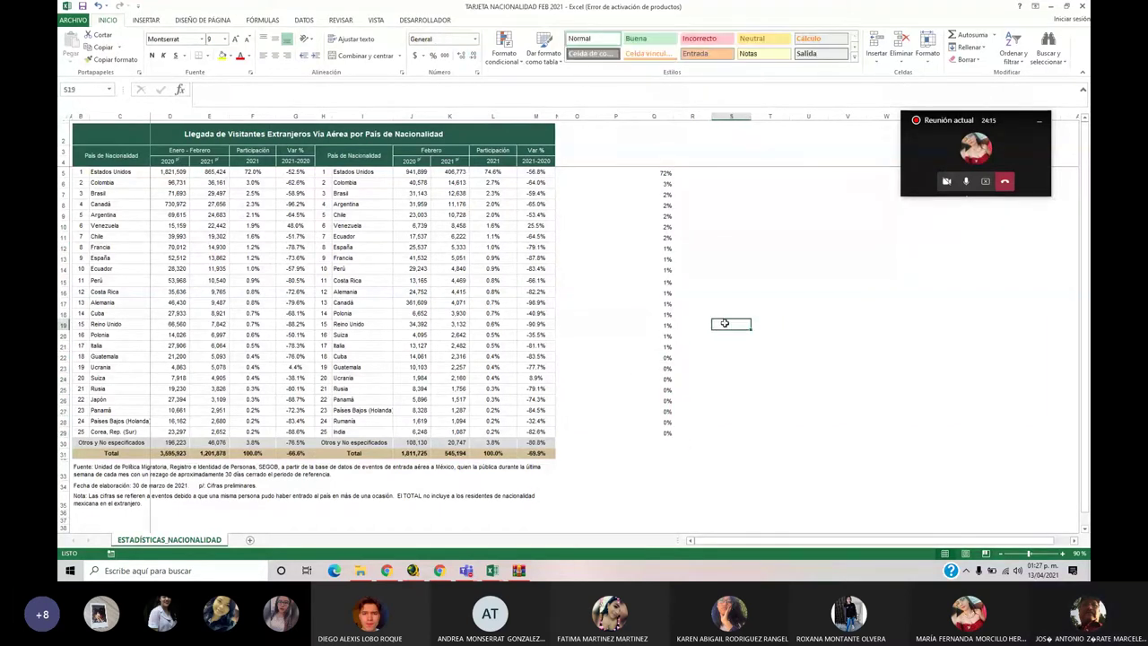
pyautogui.click(662, 173)
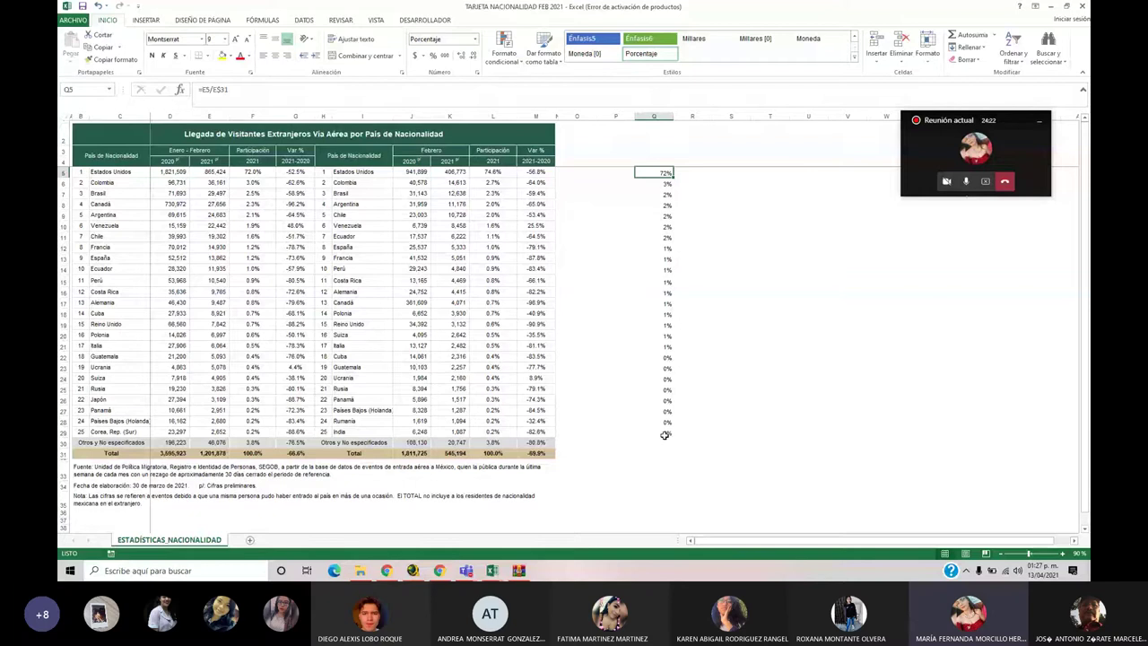
pyautogui.click(665, 434)
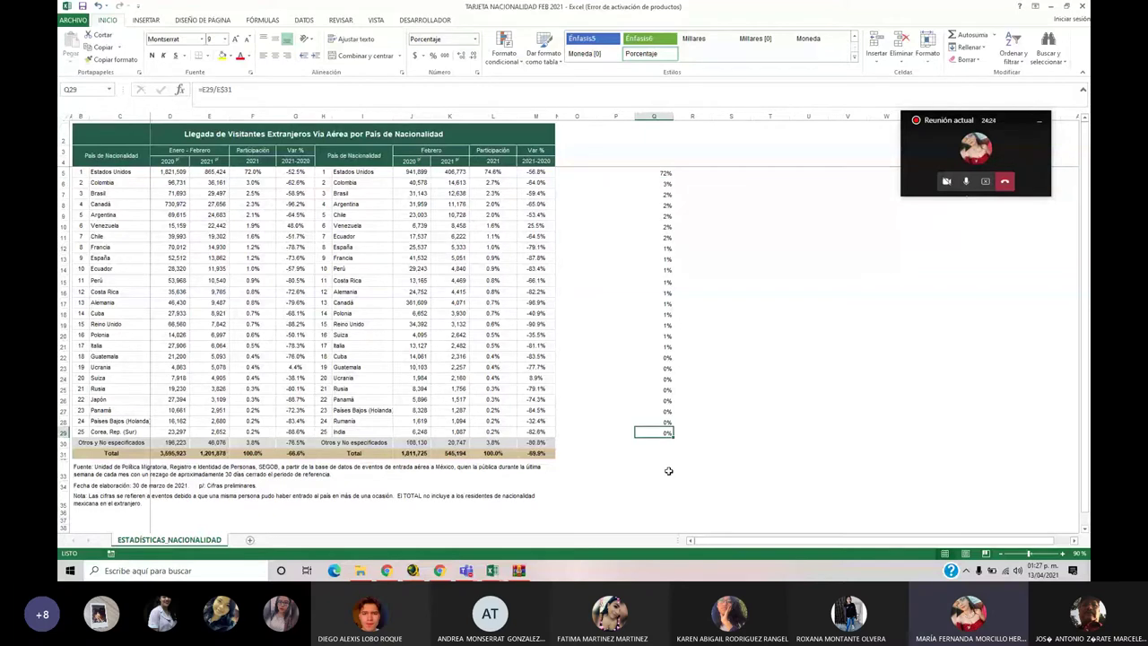
pyautogui.press('Up')
pyautogui.press('Up')
pyautogui.press('Up')
pyautogui.press('Up')
pyautogui.press('Up')
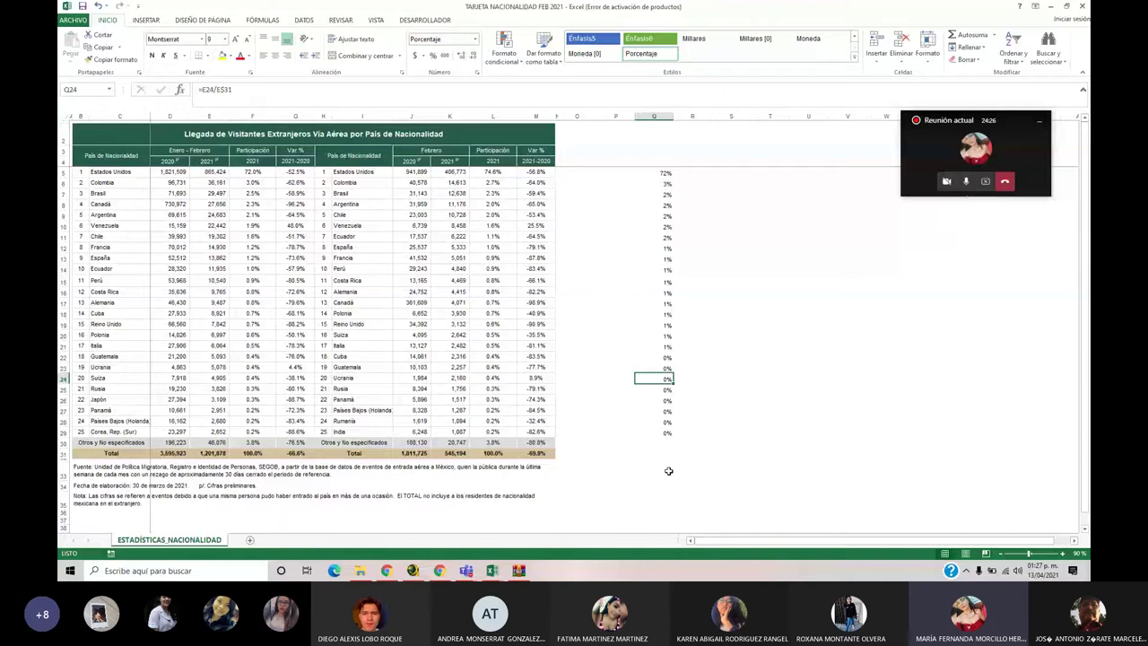
pyautogui.press('Up')
pyautogui.press('Up')
pyautogui.press('Up')
pyautogui.press('Up')
pyautogui.press('Up')
pyautogui.press('Up')
pyautogui.press('Up')
pyautogui.press('Up')
pyautogui.press('Up')
pyautogui.press('Up')
pyautogui.press('Up')
pyautogui.press('Up')
pyautogui.press('Up')
pyautogui.press('Up')
pyautogui.press('Up')
pyautogui.press('Up')
pyautogui.press('Up')
pyautogui.press('Up')
pyautogui.press('Up')
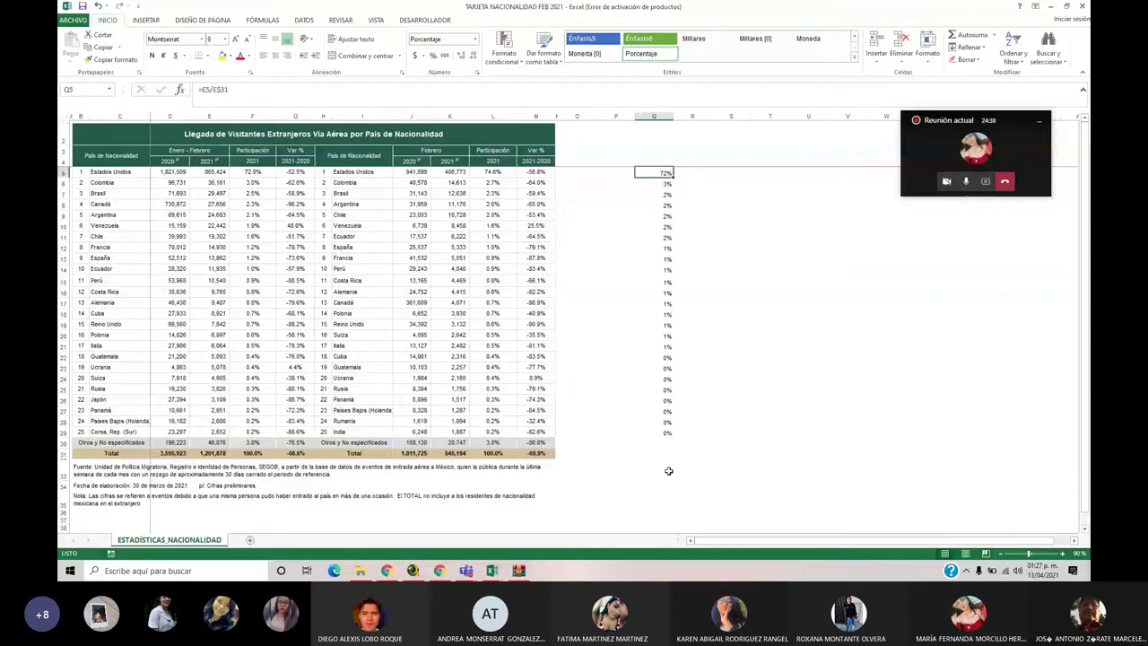
# Copy the share formulas in Q5:Q29 into column P starting at P5 to calculate the 2020 shares
pyautogui.hotkey('shift', 'Down')
pyautogui.hotkey('shift', 'Down')
pyautogui.hotkey('shift', 'Down')
pyautogui.hotkey('shift', 'Down')
pyautogui.hotkey('shift', 'Down')
pyautogui.hotkey('shift', 'Down')
pyautogui.hotkey('shift', 'Down')
pyautogui.hotkey('shift', 'Down')
pyautogui.hotkey('shift', 'Down')
pyautogui.hotkey('shift', 'Down')
pyautogui.hotkey('shift', 'Down')
pyautogui.hotkey('shift', 'Down')
pyautogui.hotkey('shift', 'Down')
pyautogui.hotkey('shift', 'Down')
pyautogui.hotkey('shift', 'Down')
pyautogui.hotkey('shift', 'Down')
pyautogui.hotkey('shift', 'Down')
pyautogui.hotkey('shift', 'Down')
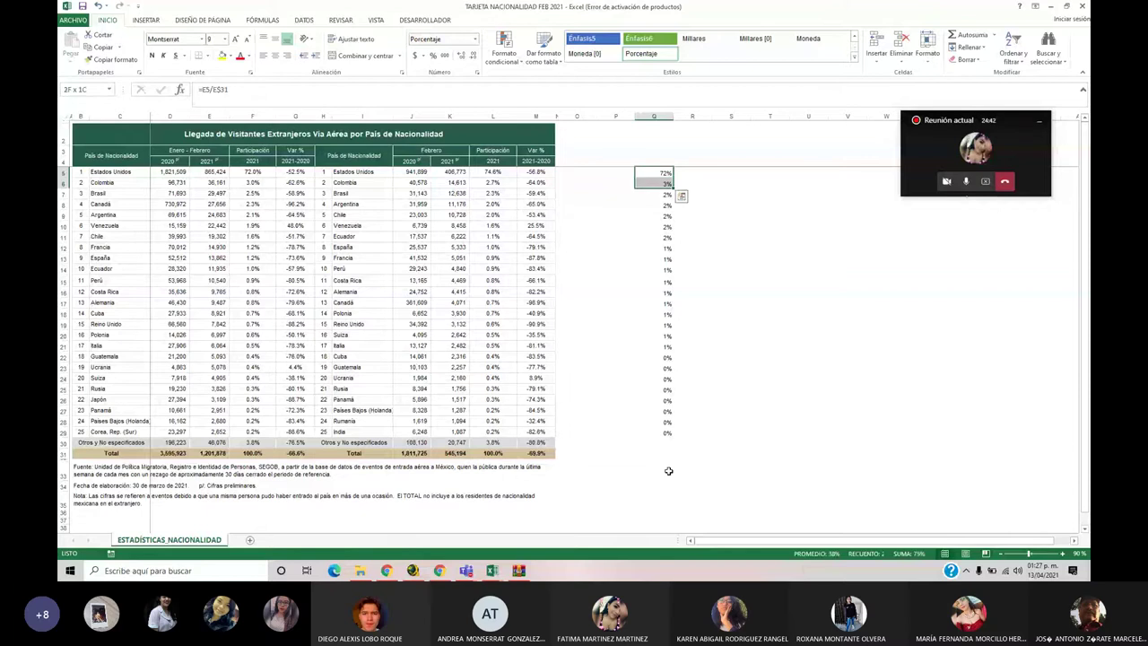
pyautogui.hotkey('shift', 'Down')
pyautogui.hotkey('shift', 'Down')
pyautogui.hotkey('shift', 'Down')
pyautogui.hotkey('shift', 'Down')
pyautogui.hotkey('shift', 'Down')
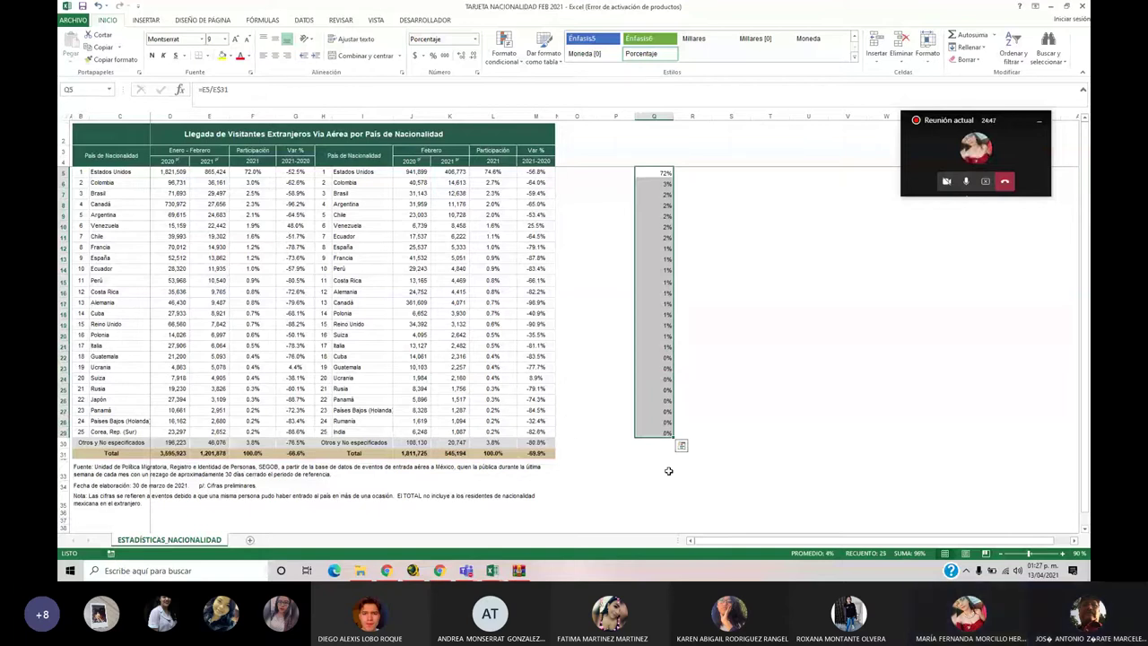
pyautogui.hotkey('ctrl', 'c')
pyautogui.press('Left')
pyautogui.hotkey('ctrl', 'v')
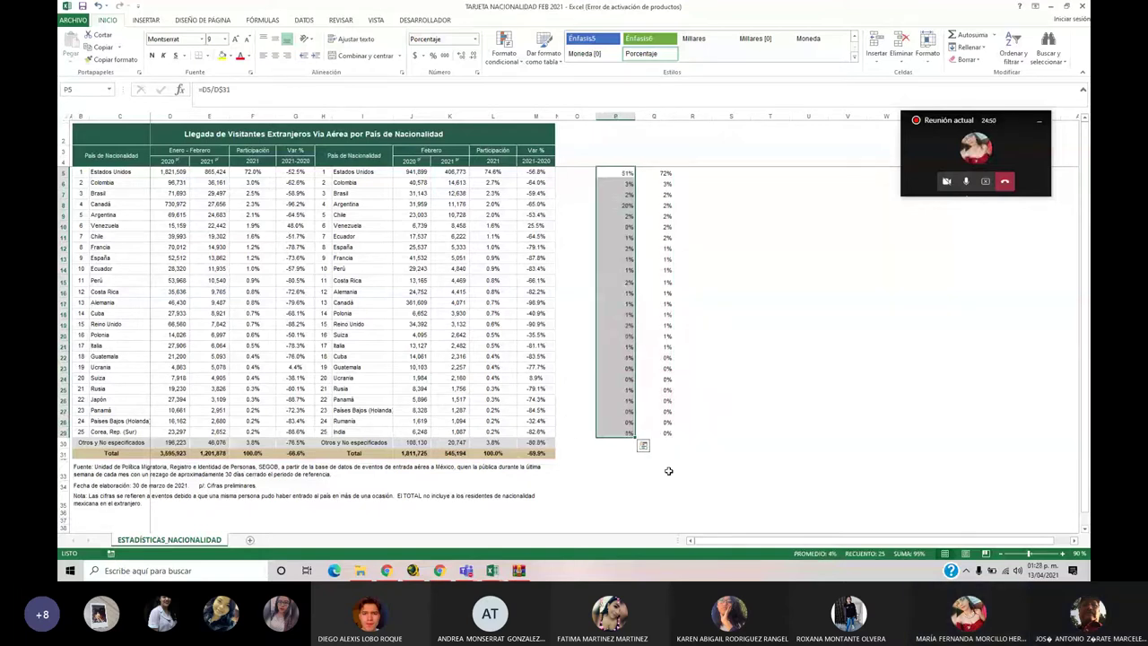
# Examine the 2020 shares of the first countries in column P, from the United States to Canada
pyautogui.press('Down')
pyautogui.press('Down')
pyautogui.press('Down')
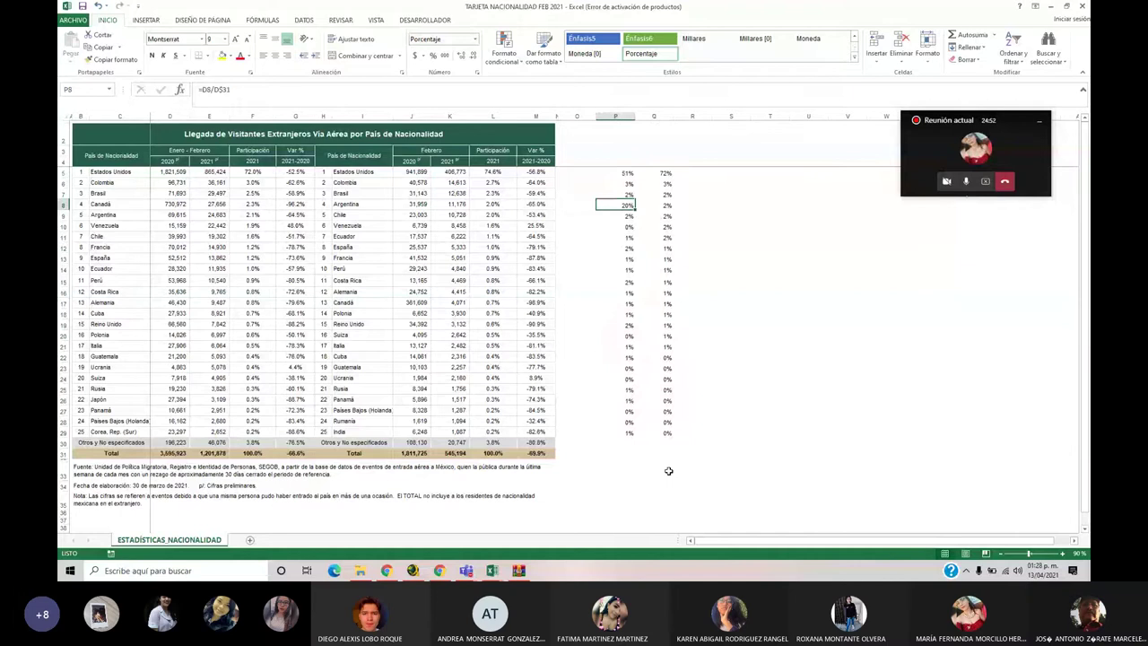
pyautogui.press('Up')
pyautogui.press('Up')
pyautogui.press('Up')
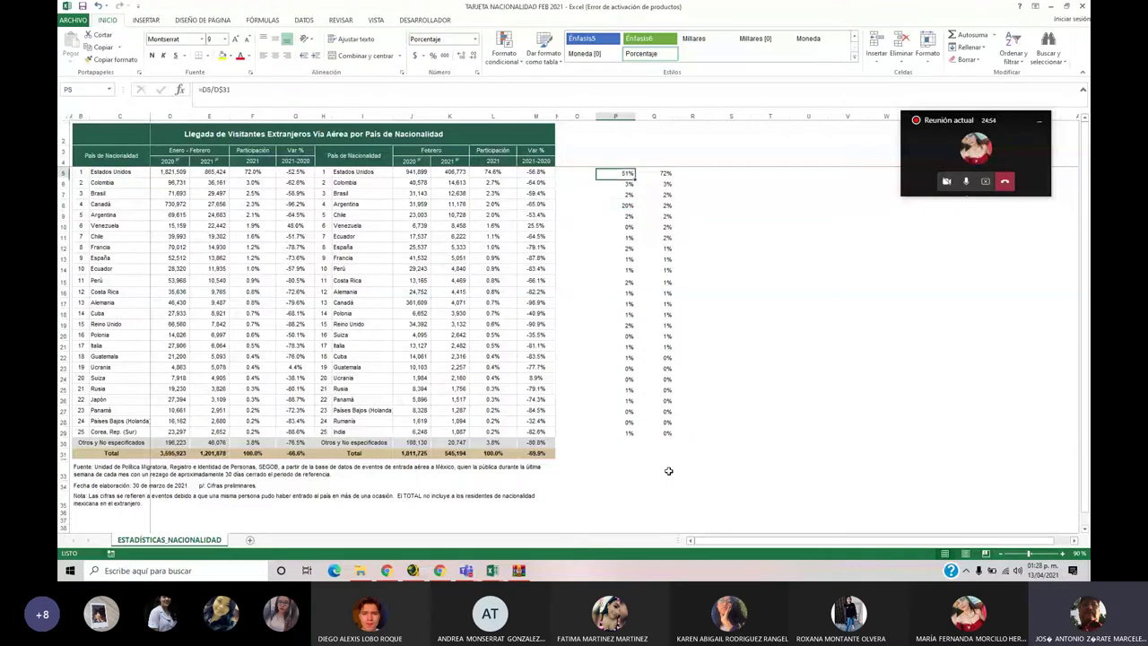
pyautogui.press('Down')
pyautogui.press('Down')
pyautogui.press('Down')
pyautogui.press('Down')
pyautogui.press('Up')
pyautogui.press('Up')
pyautogui.press('Up')
pyautogui.press('Up')
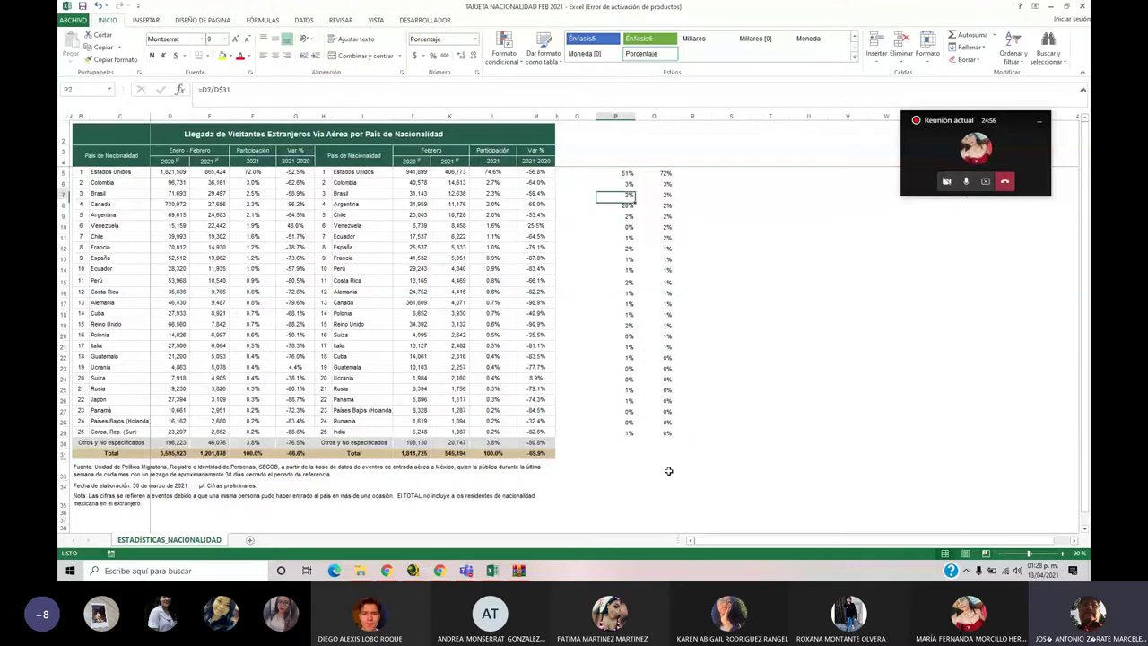
# Label the two share columns by entering "enero" in P4 and "febrero" in Q4
pyautogui.press('Up')
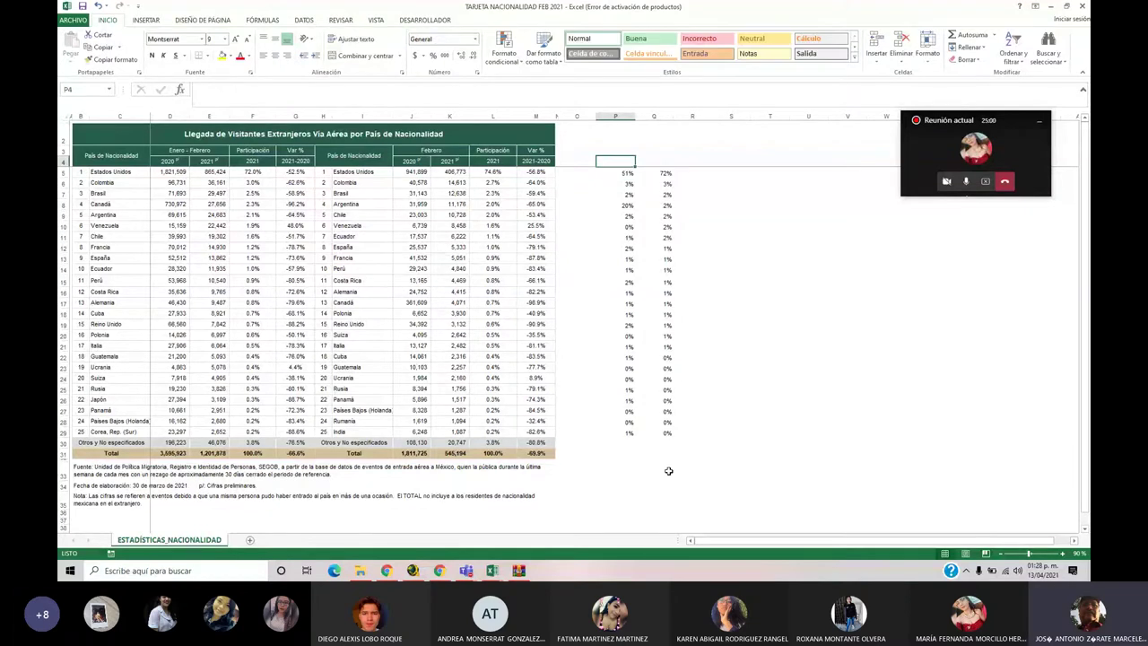
pyautogui.write('enerp')
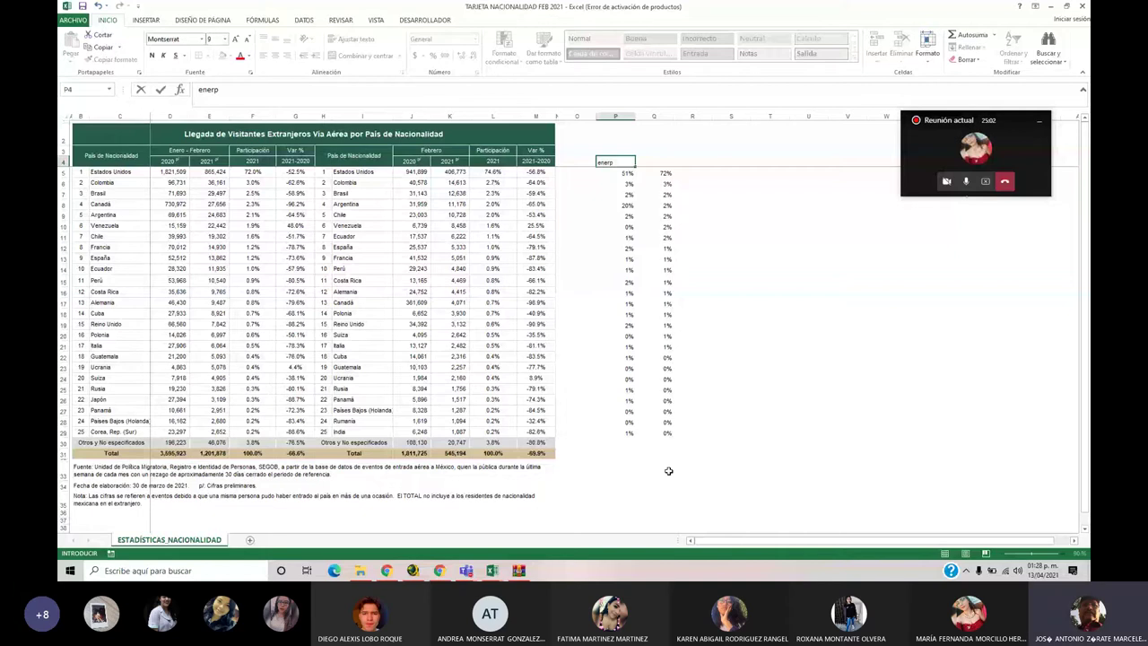
pyautogui.press('BackSpace')
pyautogui.write('o')
pyautogui.press('Tab')
pyautogui.write('febrer')
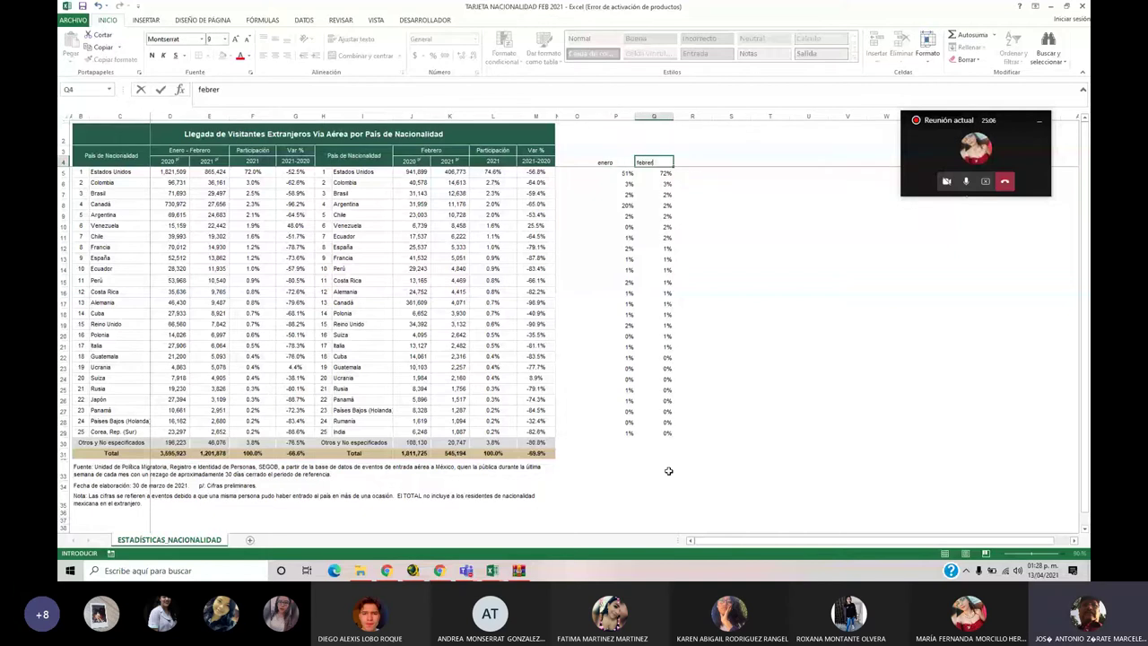
pyautogui.write('o')
pyautogui.press('Return')
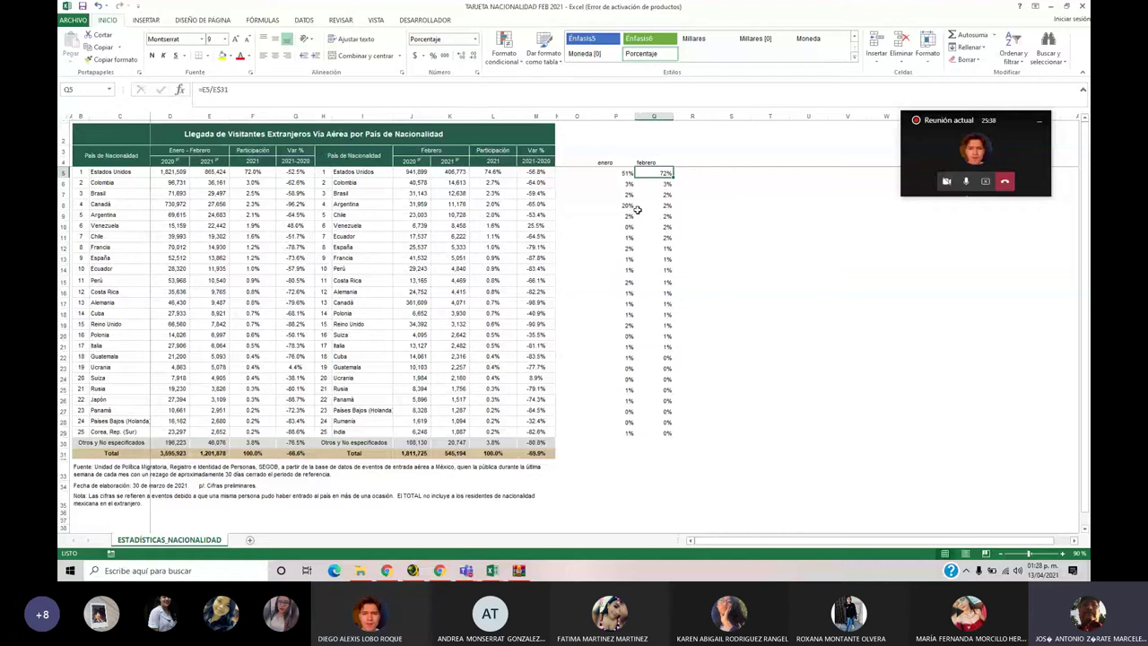
# Select Canada's two shares in P8:Q8 to compare them
pyautogui.moveTo(637, 209); pyautogui.dragTo(659, 208)
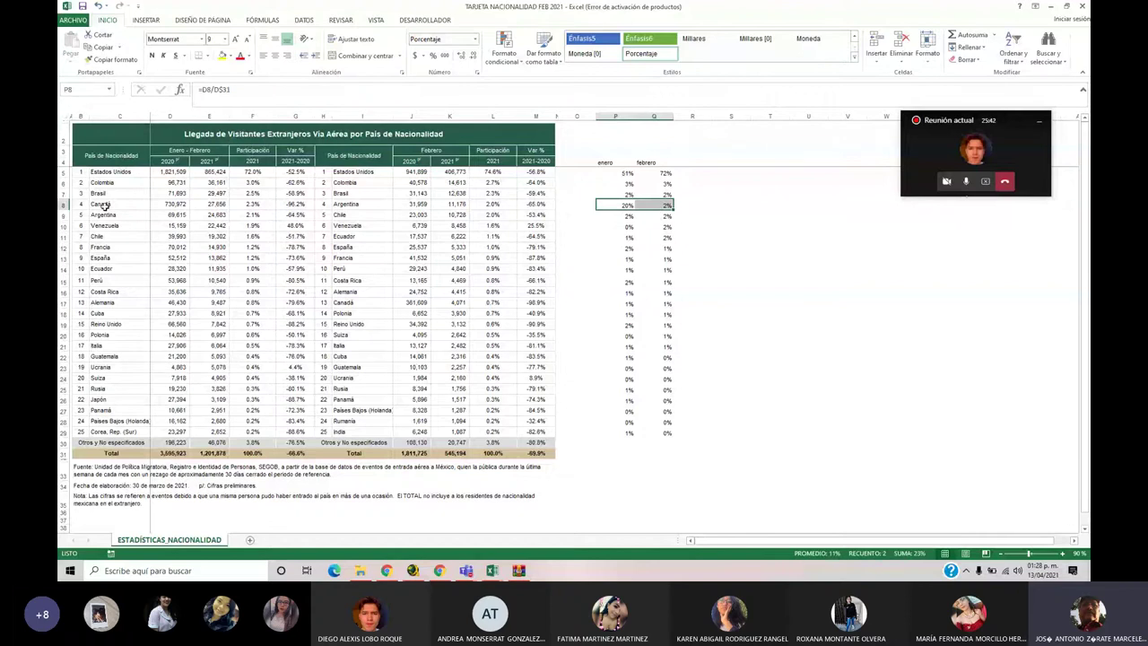
# Highlight Canada's shares in P8:Q8 and its rank, name and arrival figures in B8:E8 with yellow fill
pyautogui.moveTo(101, 203); pyautogui.dragTo(263, 203)
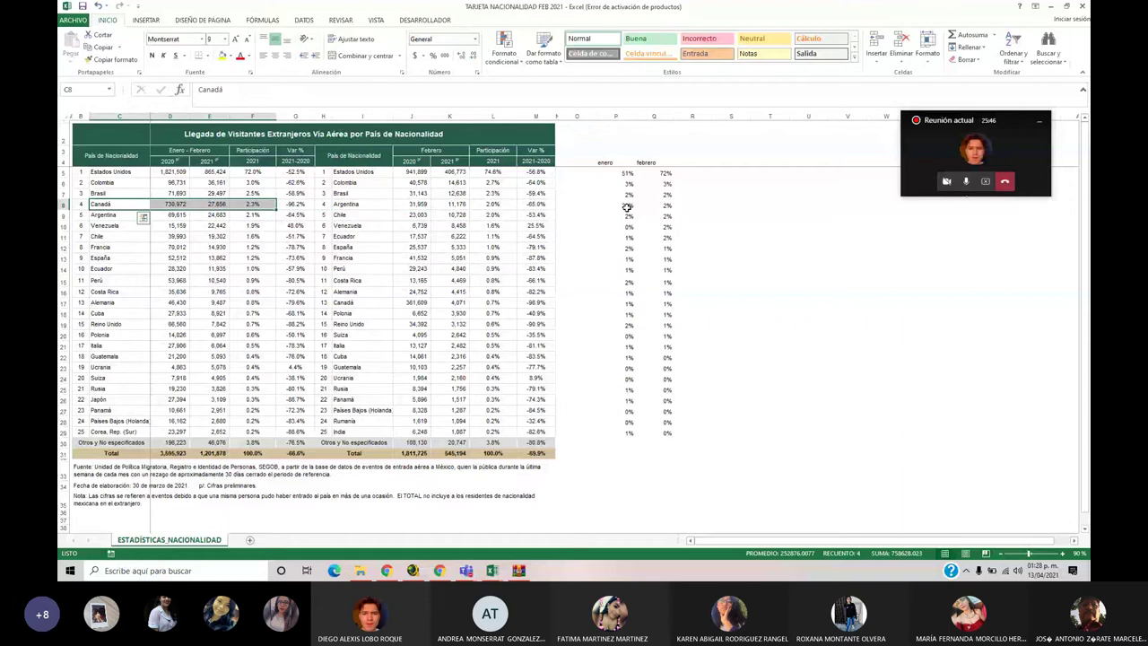
pyautogui.moveTo(627, 207); pyautogui.dragTo(666, 207)
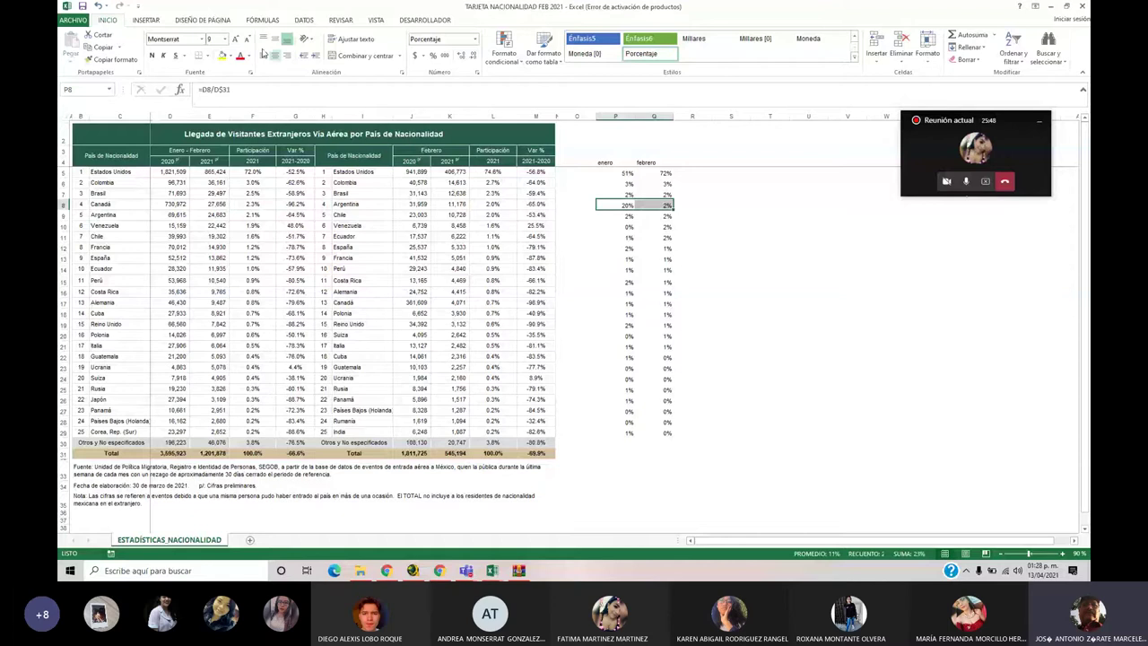
pyautogui.click(222, 54)
pyautogui.moveTo(80, 204); pyautogui.dragTo(215, 205)
pyautogui.click(223, 54)
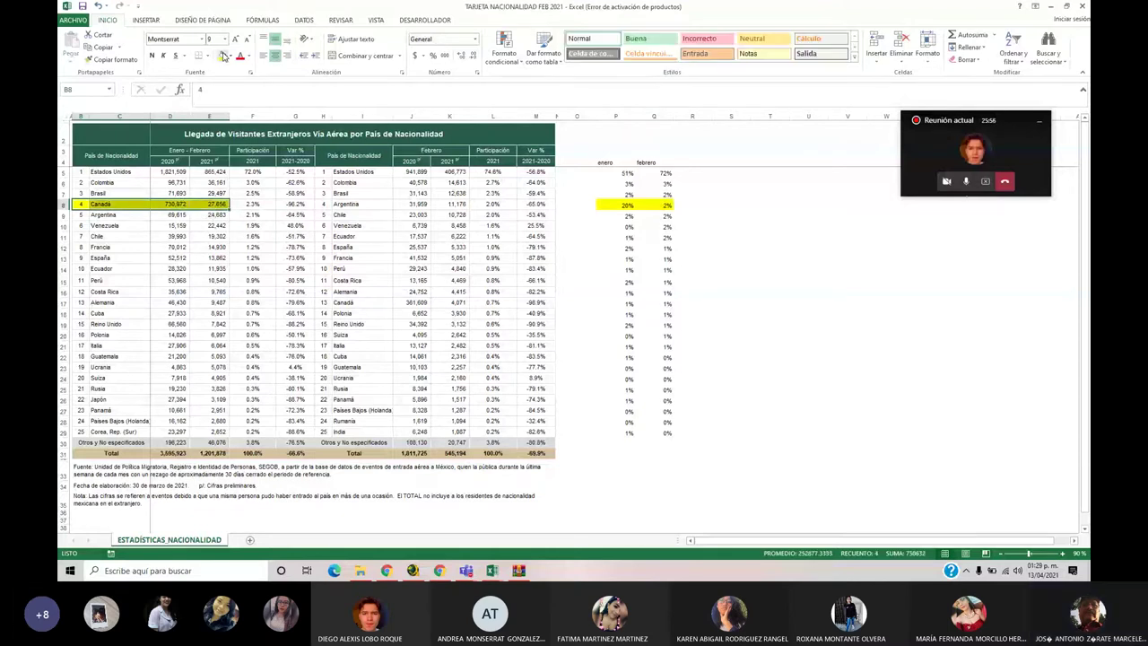
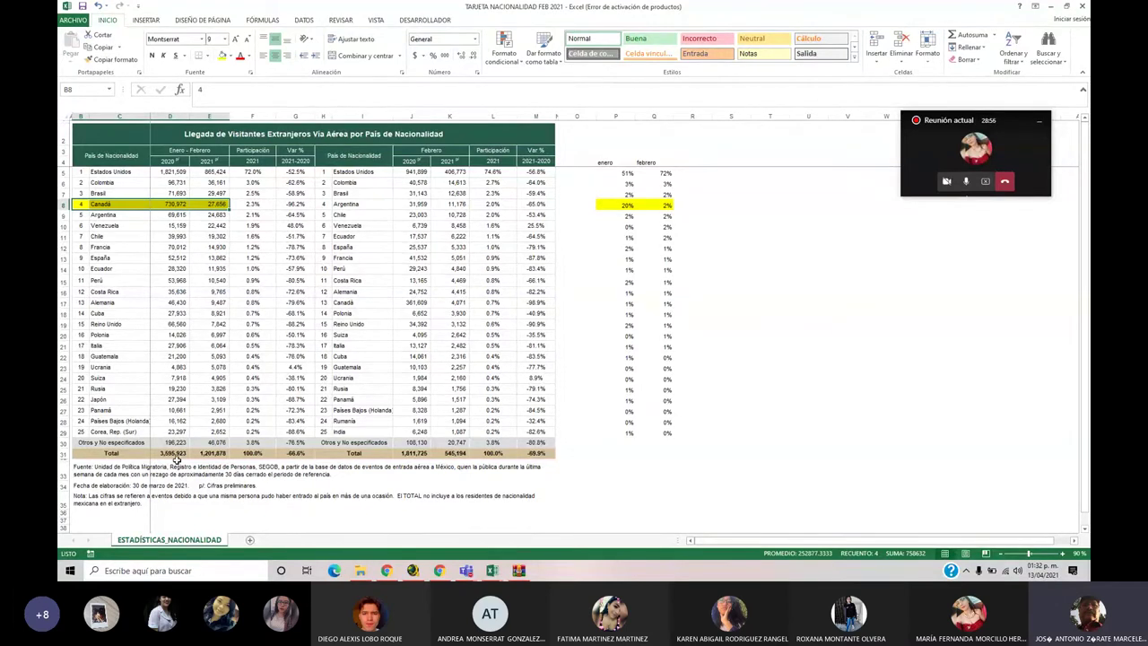
# Examine the January–February arrival totals for 2020 and 2021 and their percentage variation in row 31
pyautogui.click(169, 454)
pyautogui.click(194, 455)
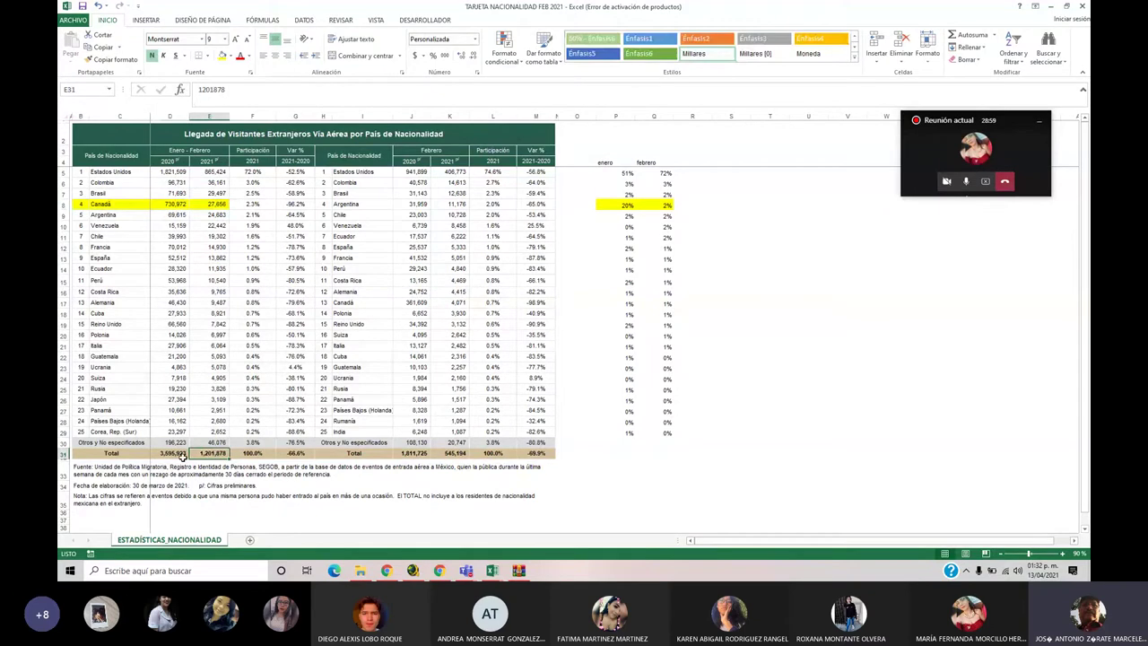
pyautogui.click(299, 455)
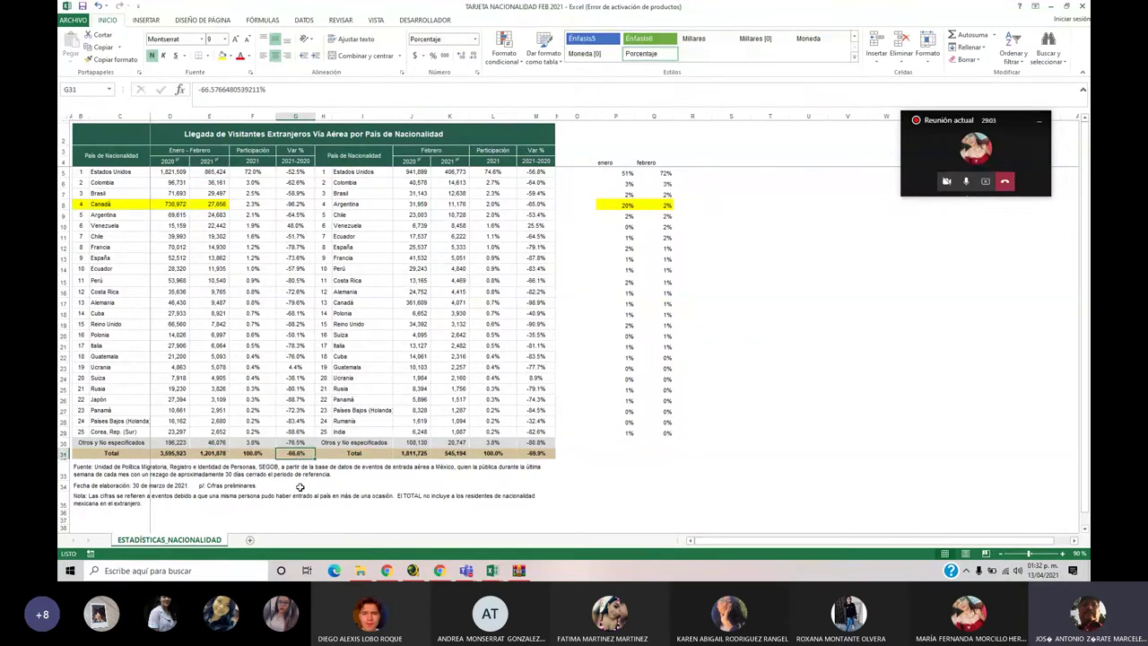
pyautogui.click(165, 455)
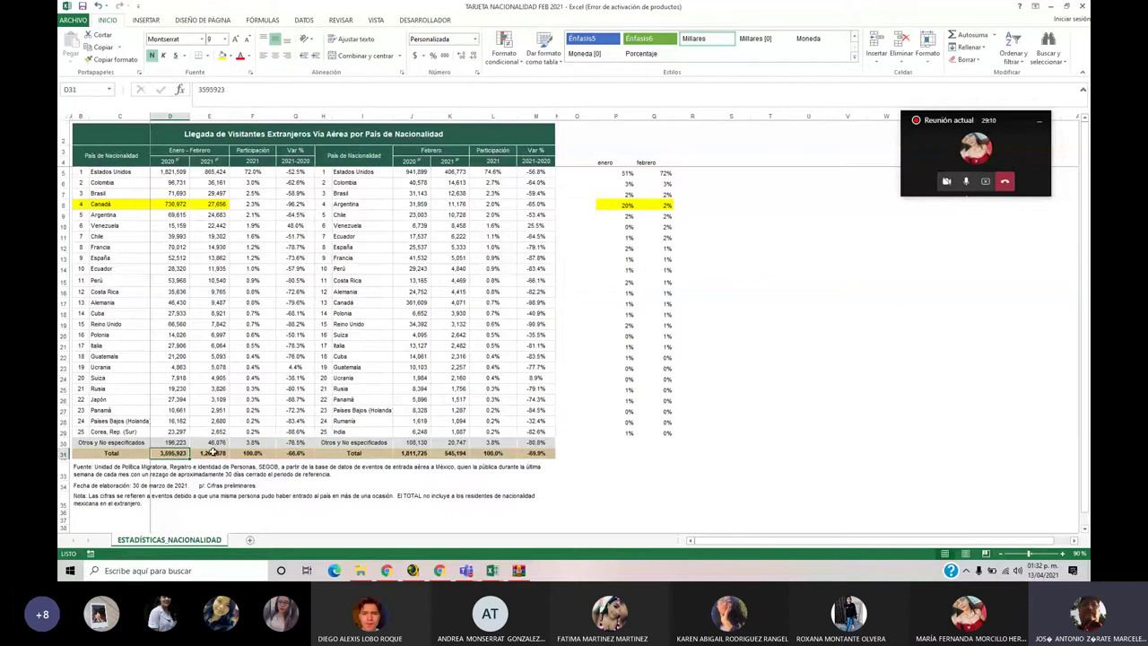
pyautogui.click(212, 454)
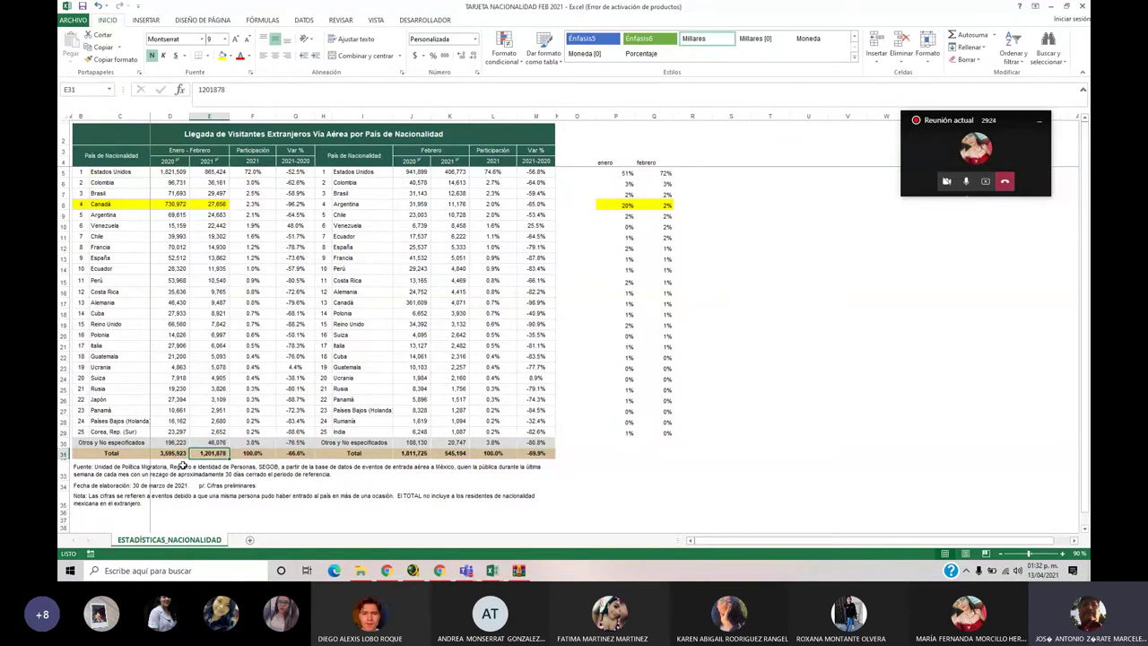
pyautogui.click(299, 453)
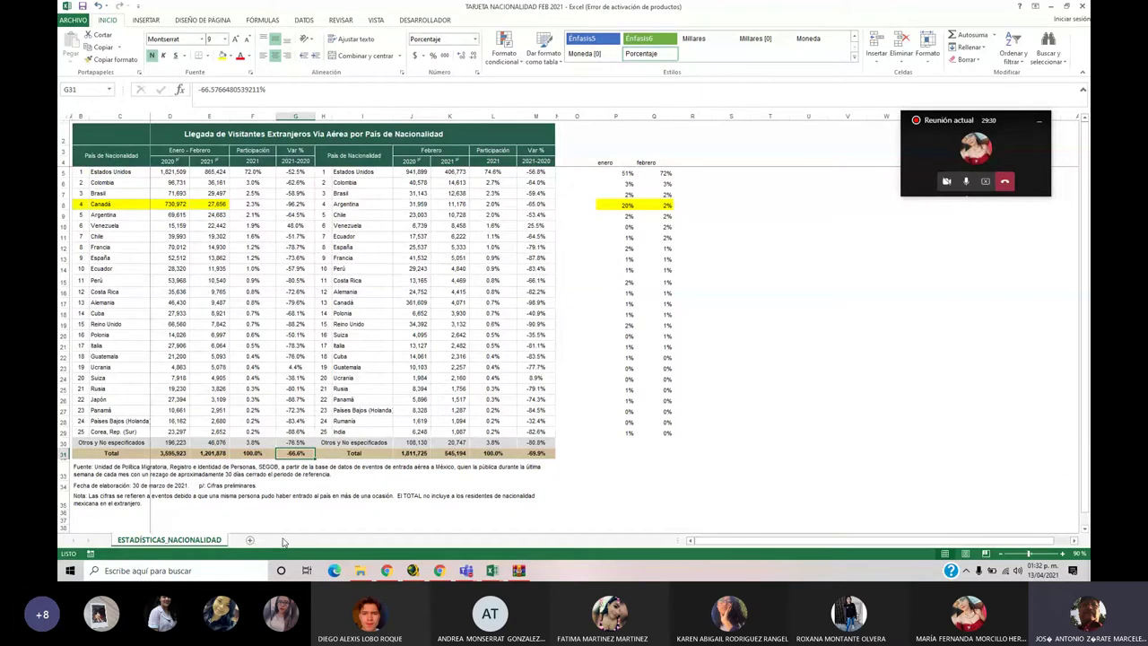
# Compare the United States' shares in P5 and Q5 with Canada's share in P8
pyautogui.click(616, 172)
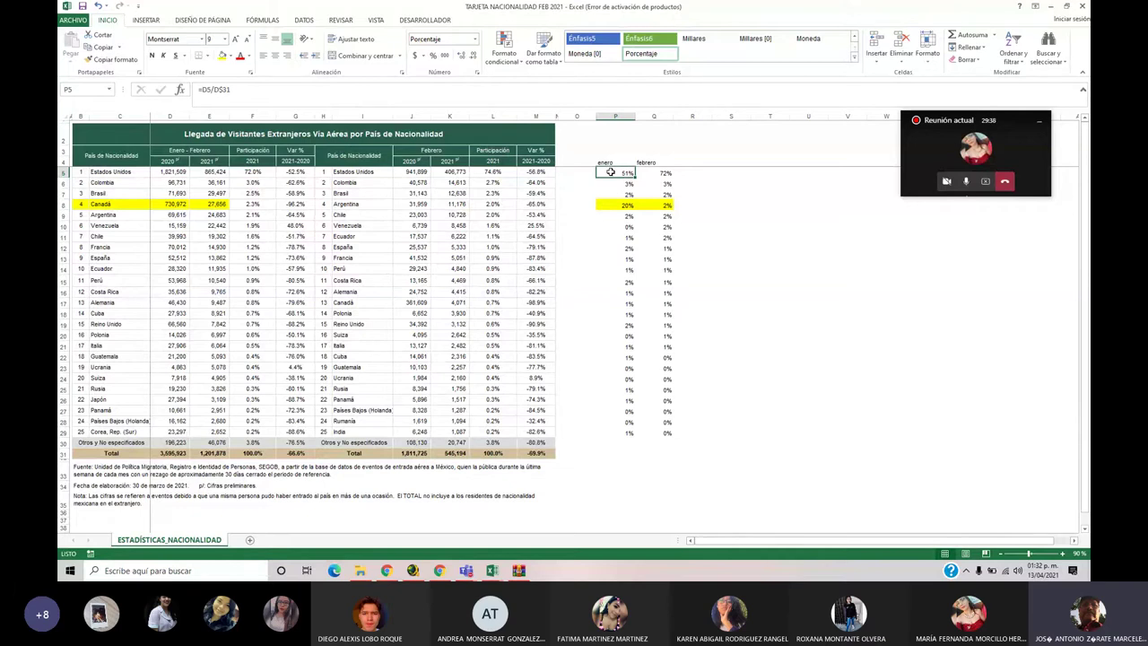
pyautogui.click(621, 205)
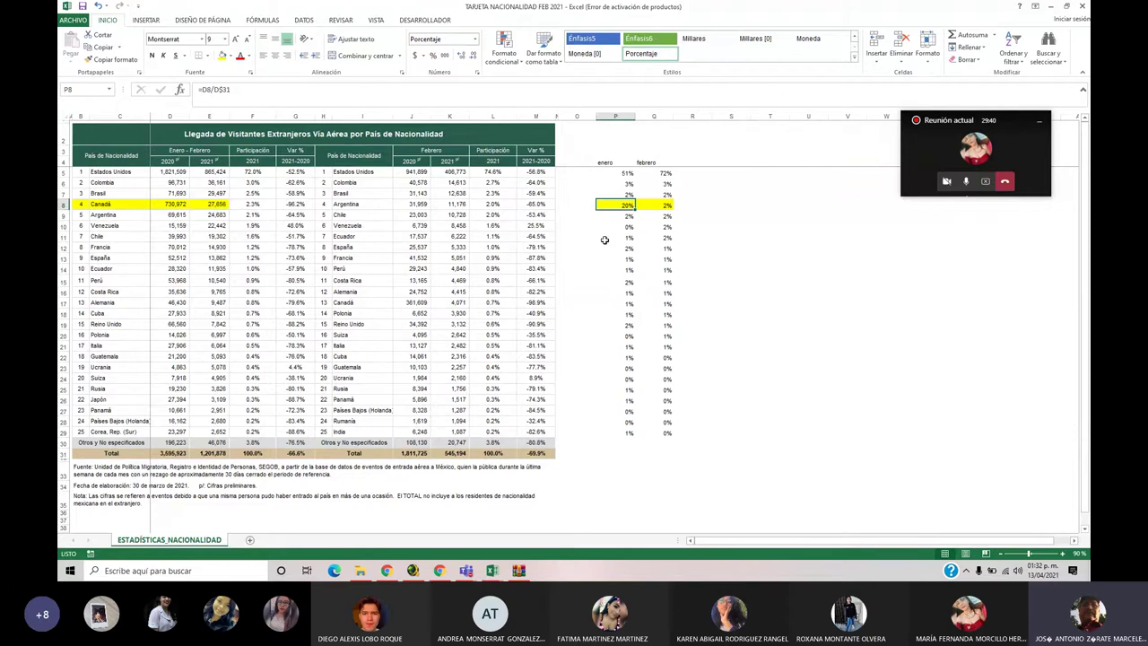
pyautogui.click(662, 172)
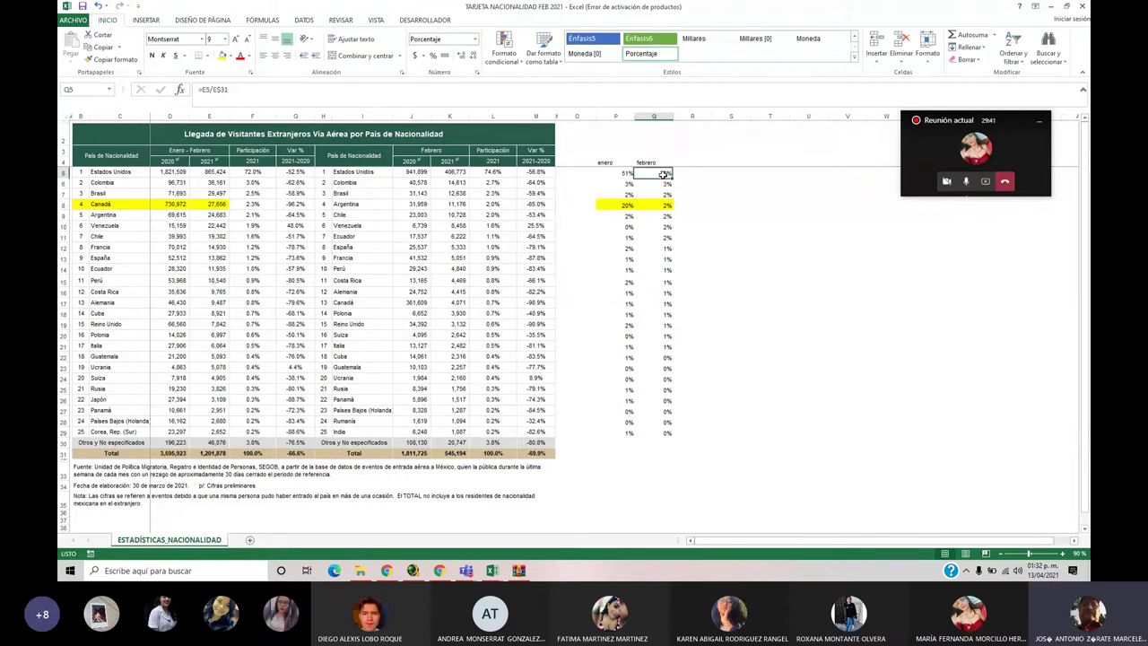
# Add the years to the share column headers so that P4 reads ene-20 and Q4 reads feb-21
pyautogui.click(607, 163)
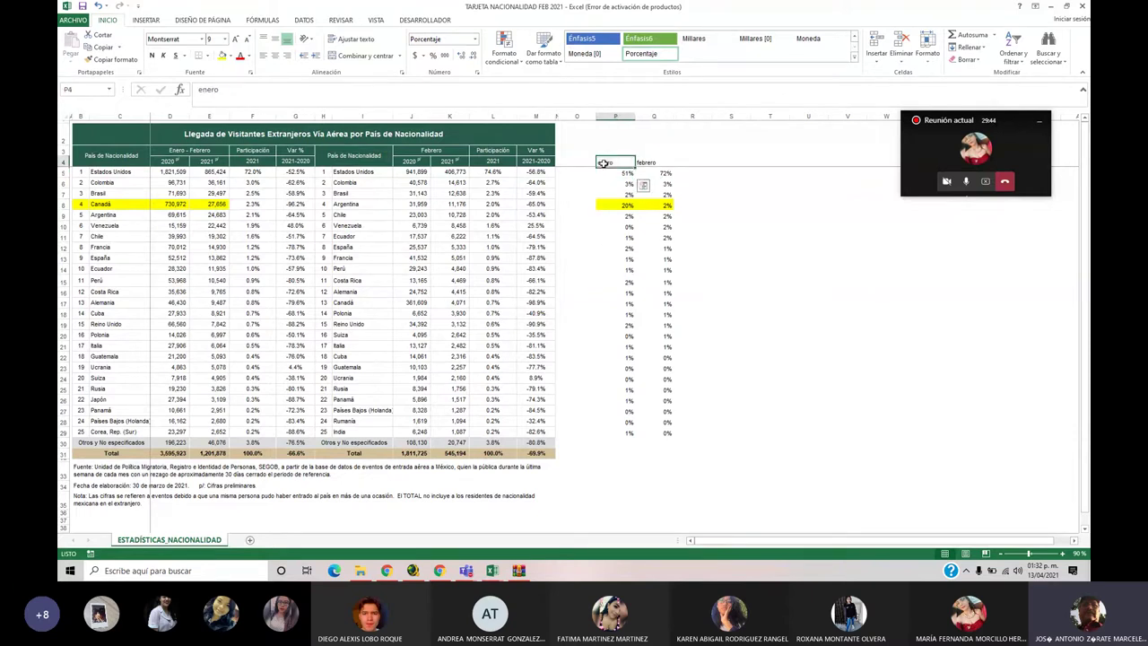
pyautogui.click(253, 93)
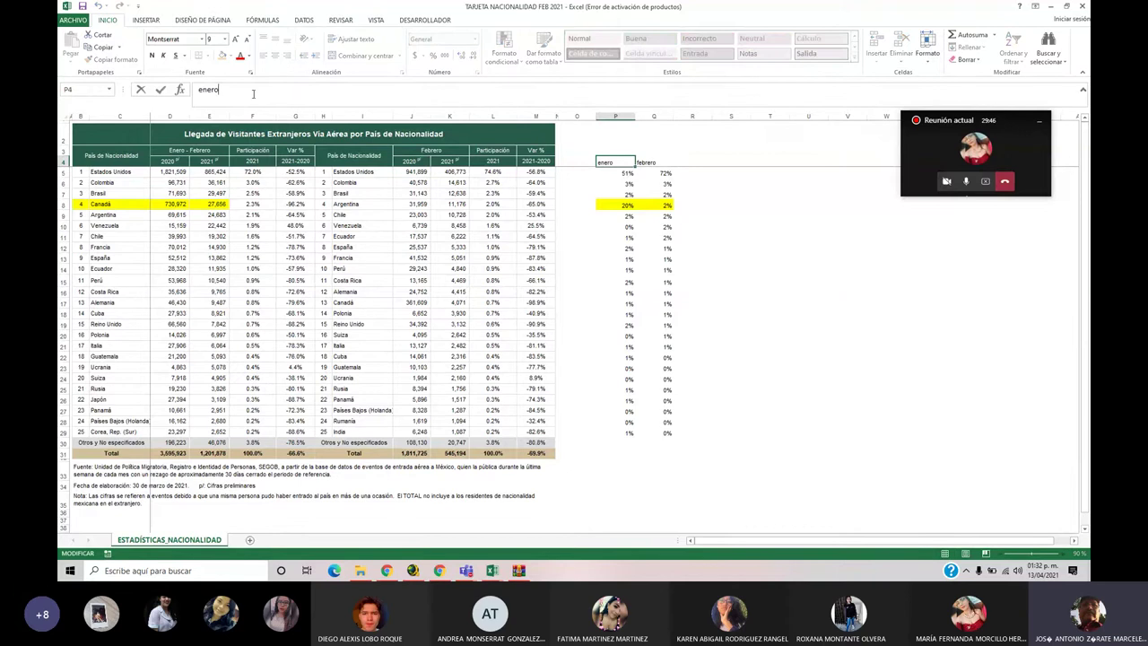
pyautogui.write('20')
pyautogui.press('Return')
pyautogui.click(654, 162)
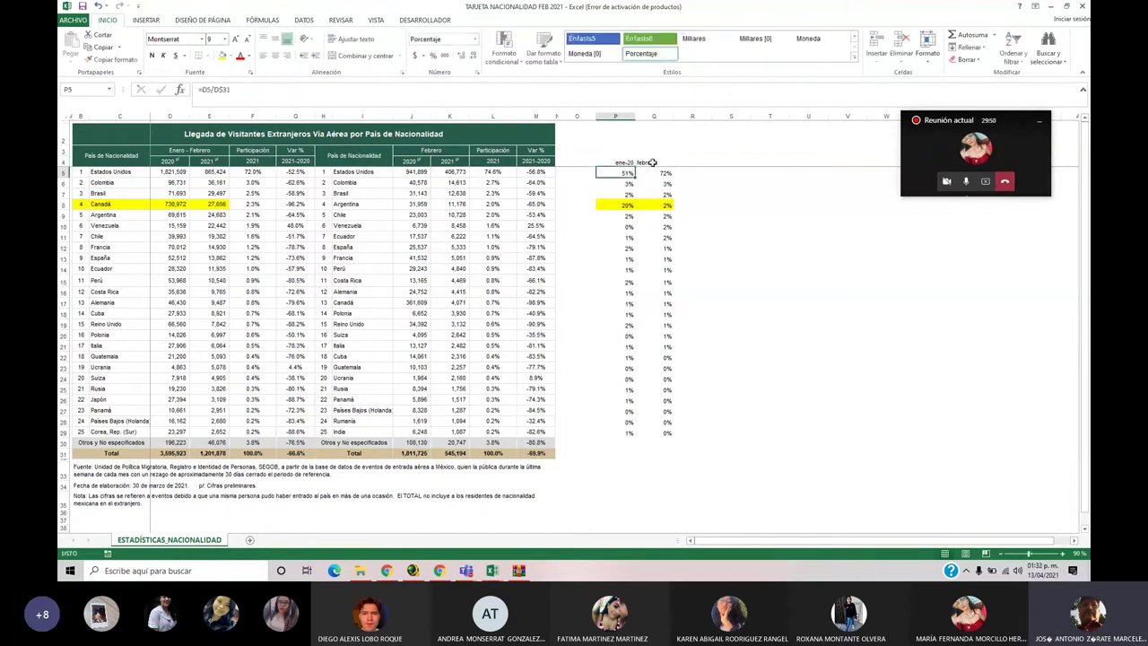
pyautogui.click(267, 91)
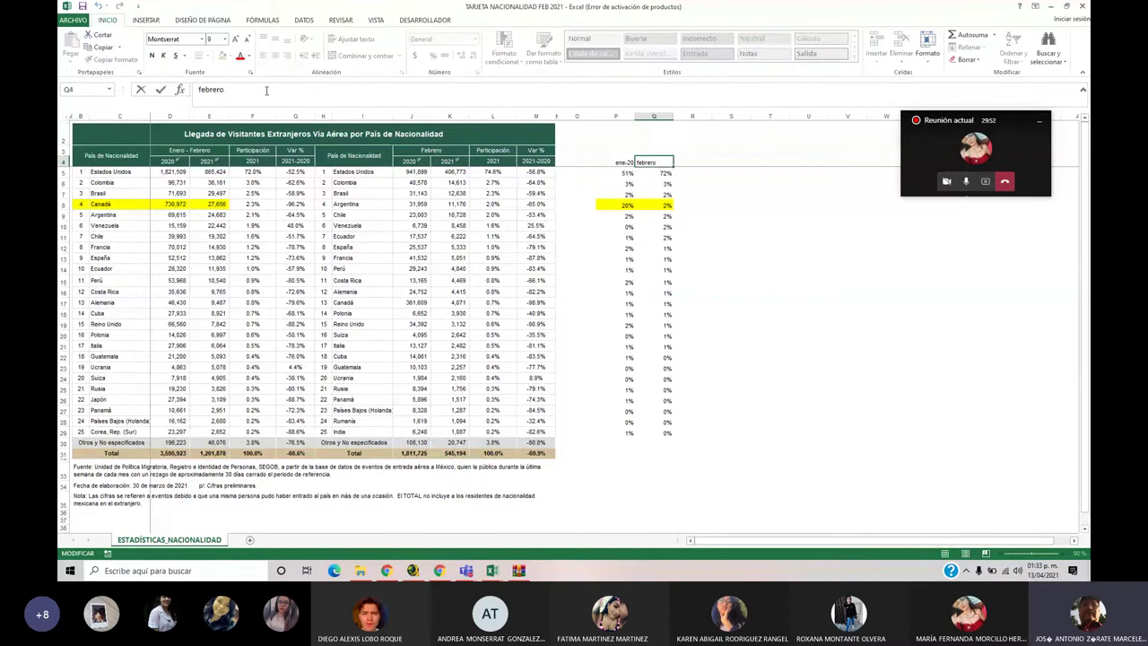
pyautogui.write('21')
pyautogui.press('Return')
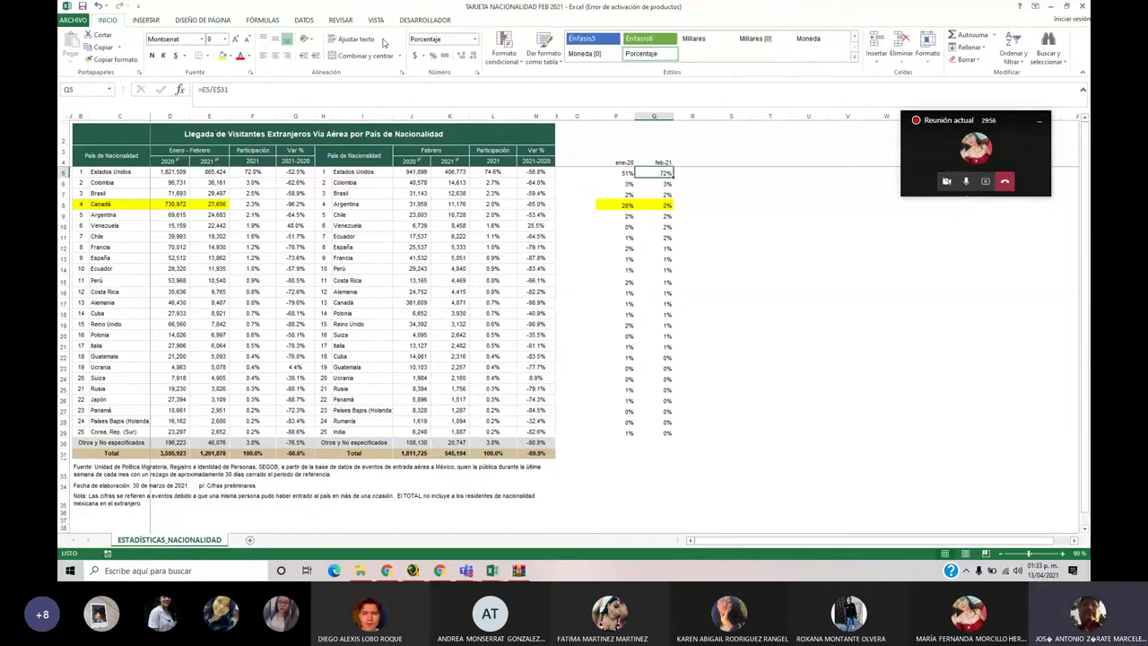
# Compare Canada's shares in P8:Q8 and check Venezuela's 2021 share in Q10
pyautogui.click(656, 208)
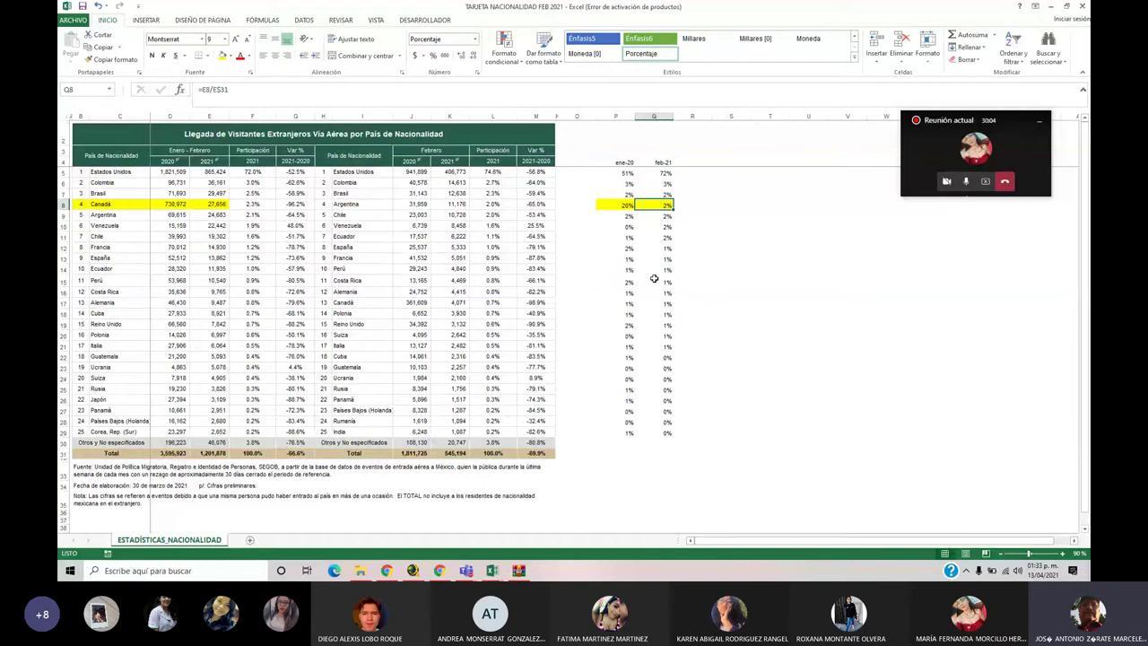
pyautogui.click(656, 227)
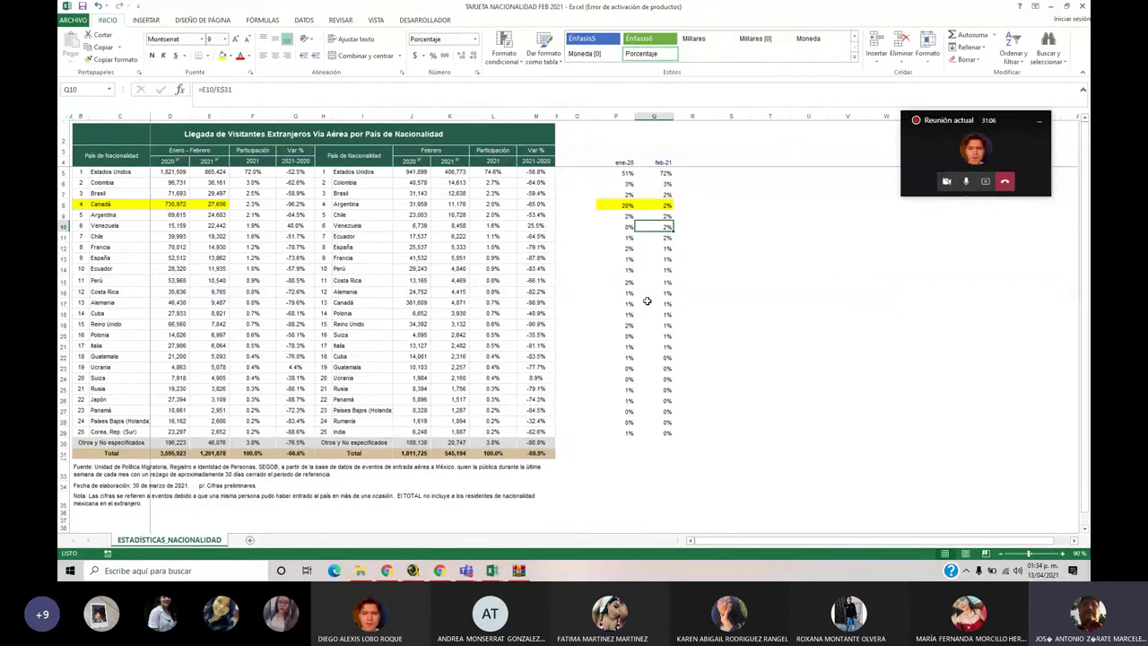
pyautogui.click(668, 205)
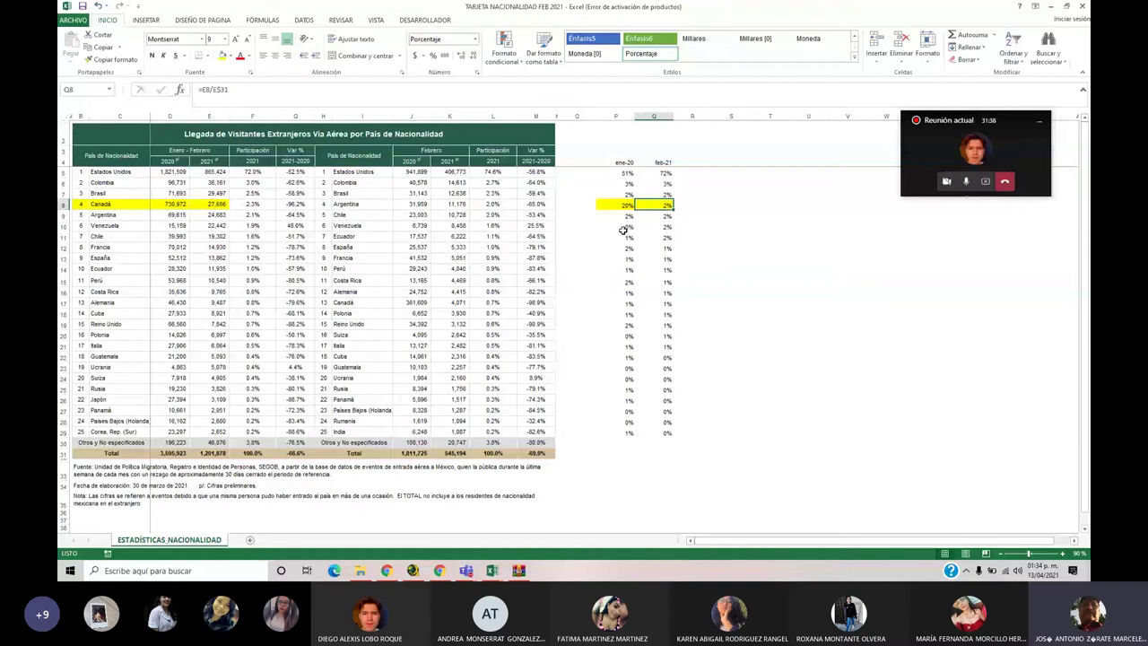
pyautogui.moveTo(626, 204); pyautogui.dragTo(656, 205)
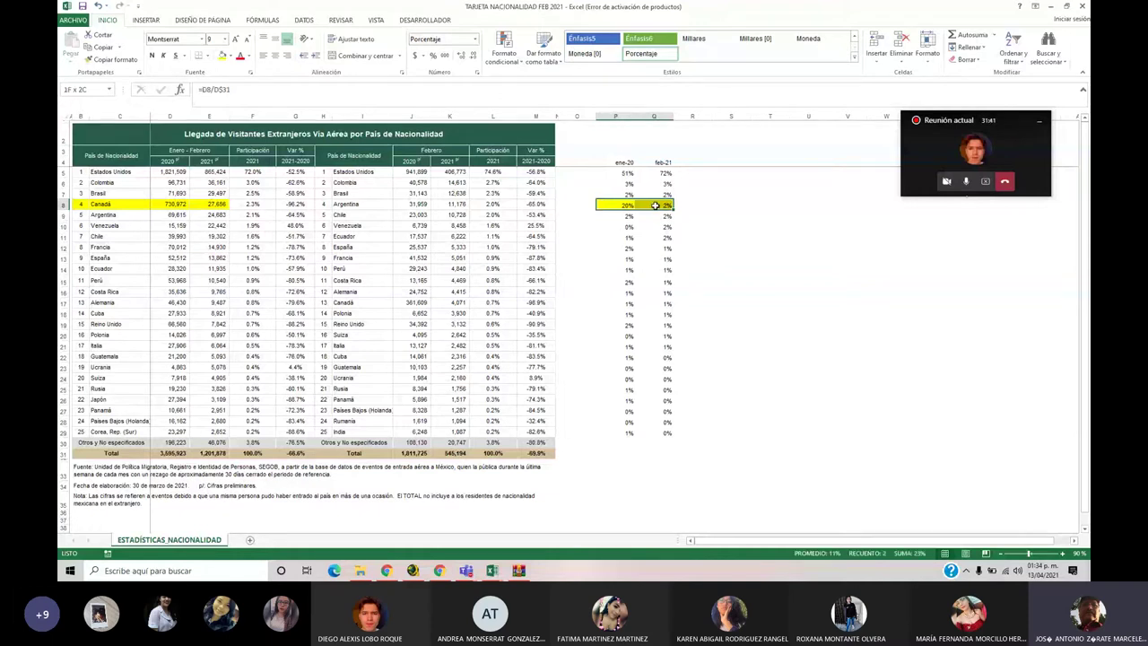
pyautogui.moveTo(656, 205); pyautogui.dragTo(658, 206)
# Examine the 2021-2020 variation of the total and of each country in column G, from the United States down to Japan
pyautogui.click(287, 172)
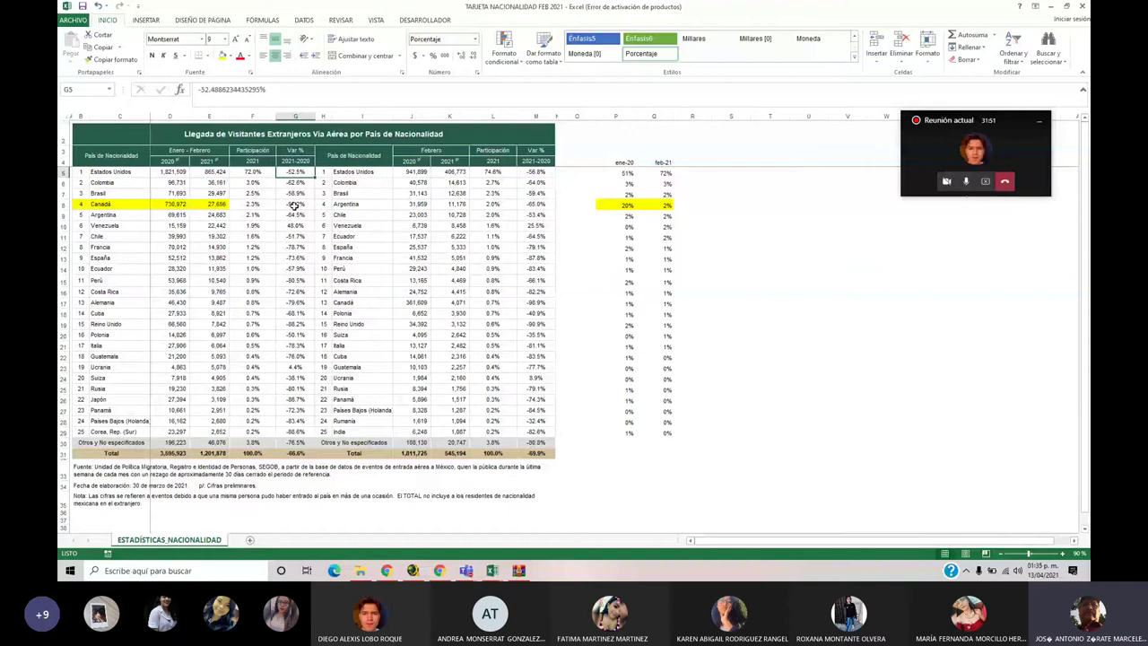
pyautogui.click(302, 456)
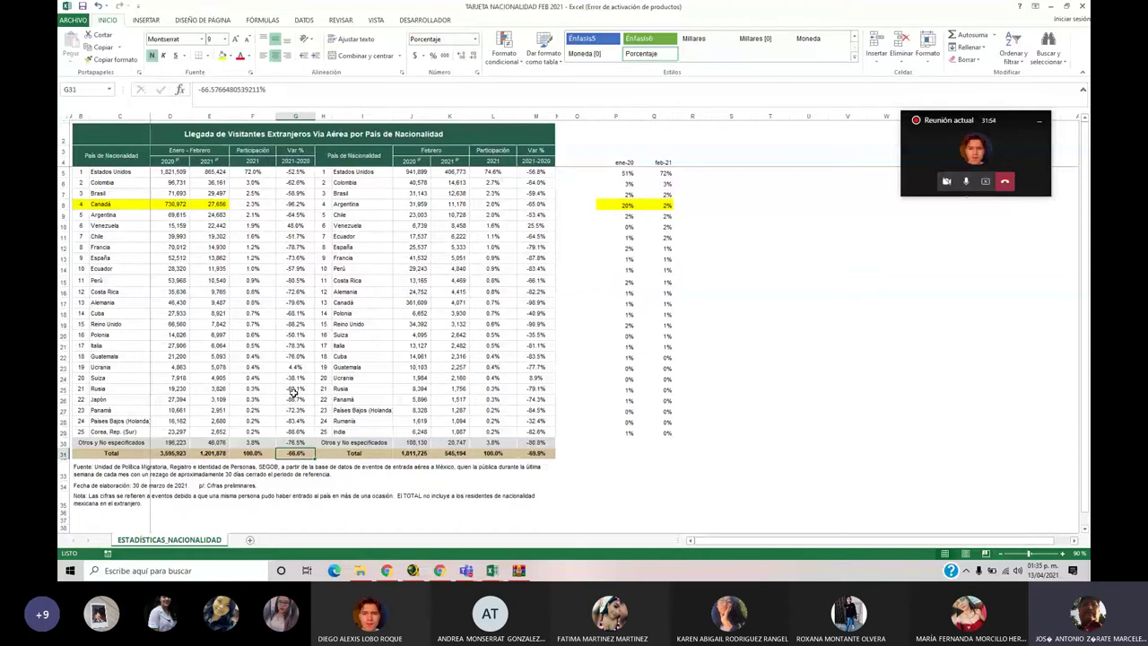
pyautogui.click(290, 177)
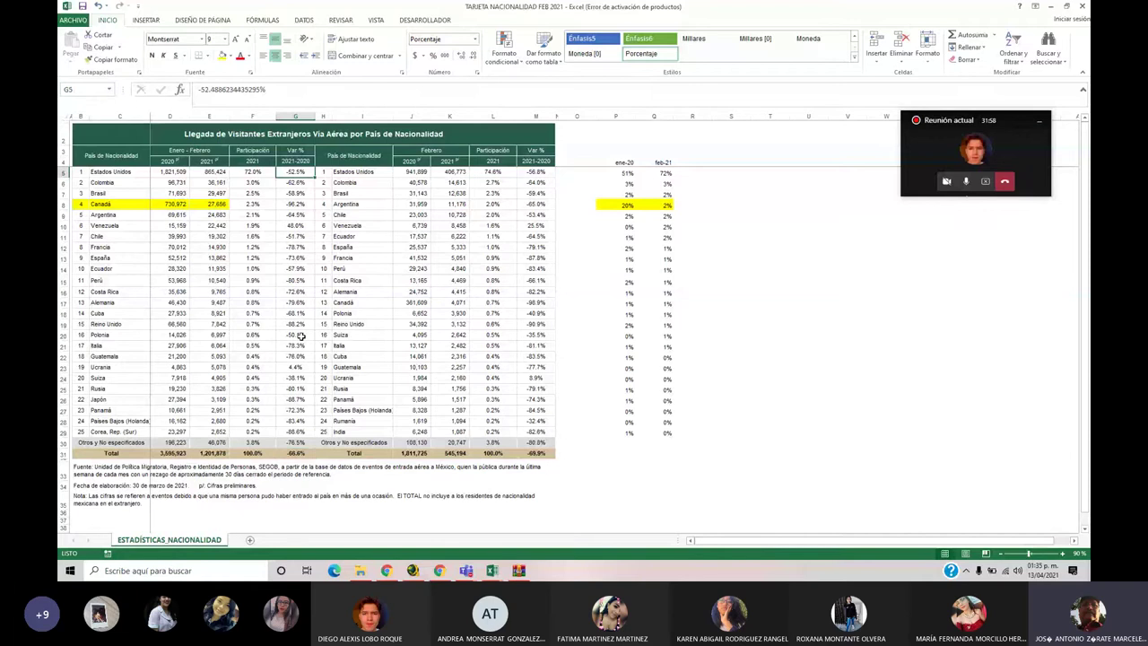
pyautogui.press('Down')
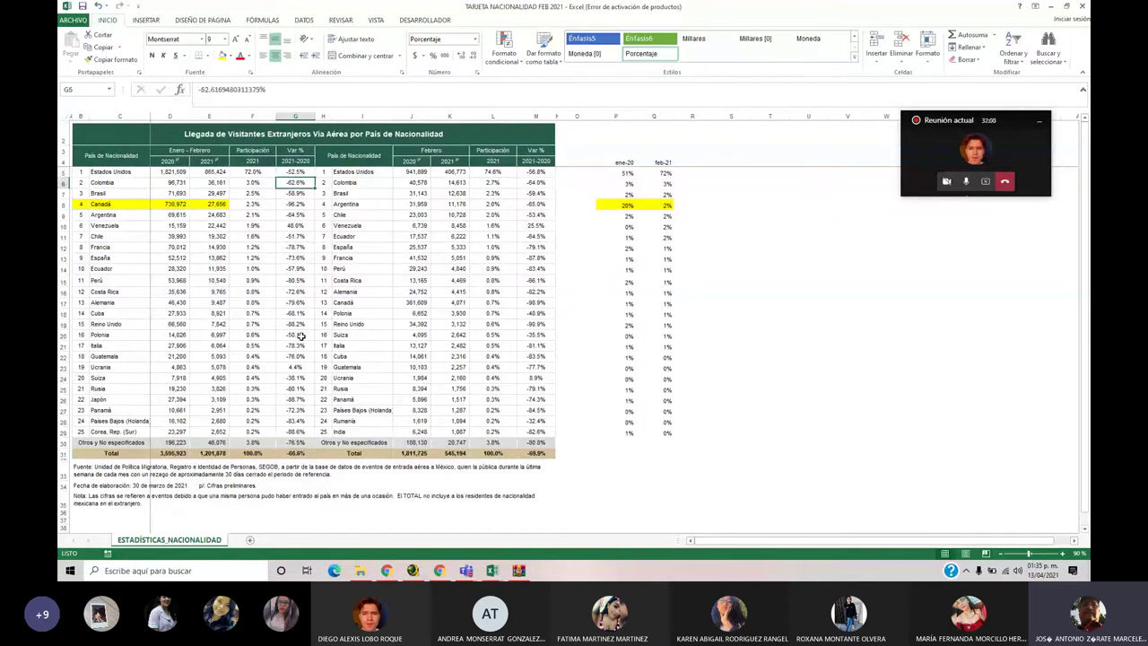
pyautogui.press('Down')
pyautogui.press('Down')
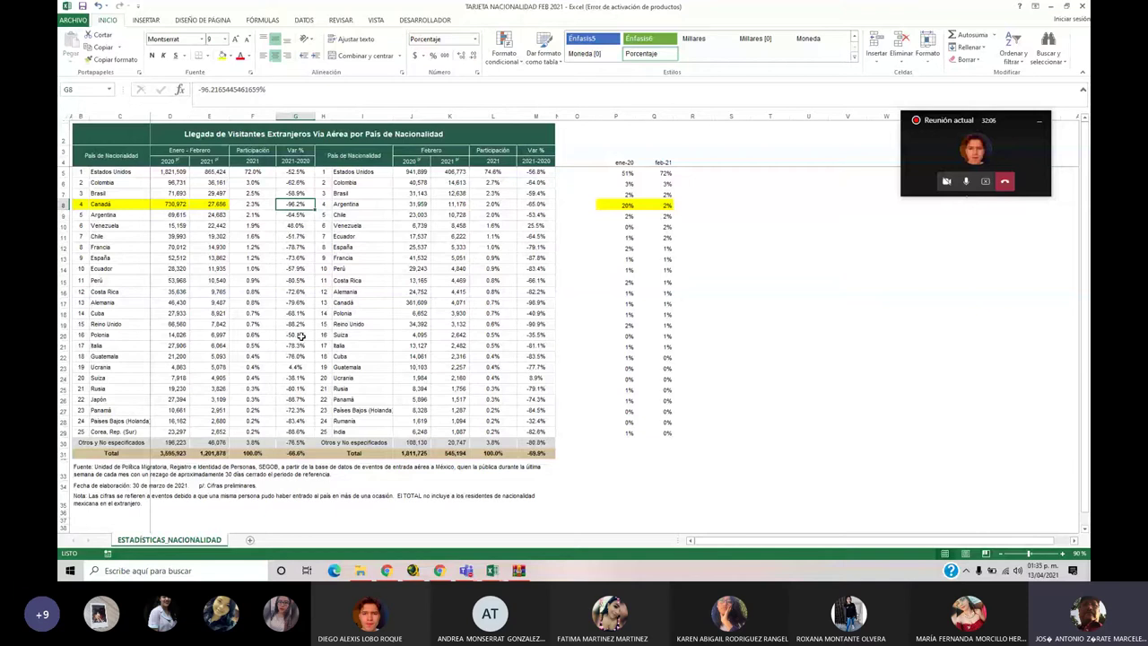
pyautogui.press('Down')
pyautogui.press('Down')
pyautogui.press('Down')
pyautogui.press('Down')
pyautogui.press('Down')
pyautogui.press('Down')
pyautogui.press('Down')
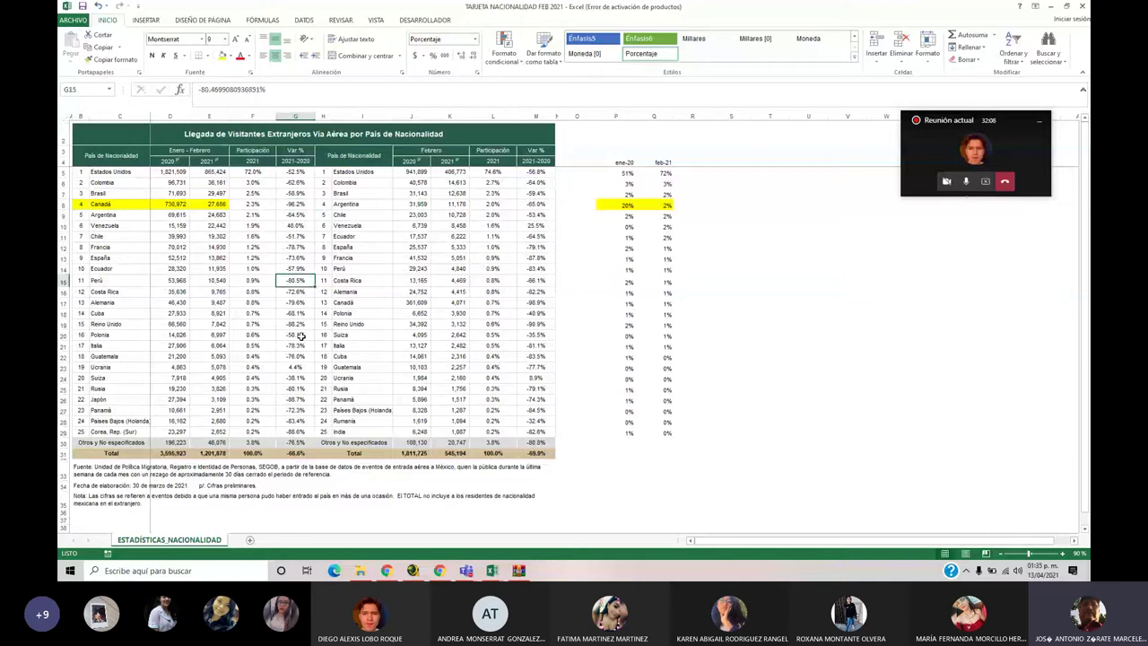
pyautogui.press('Down')
pyautogui.press('Down')
pyautogui.press('Down')
pyautogui.press('Down')
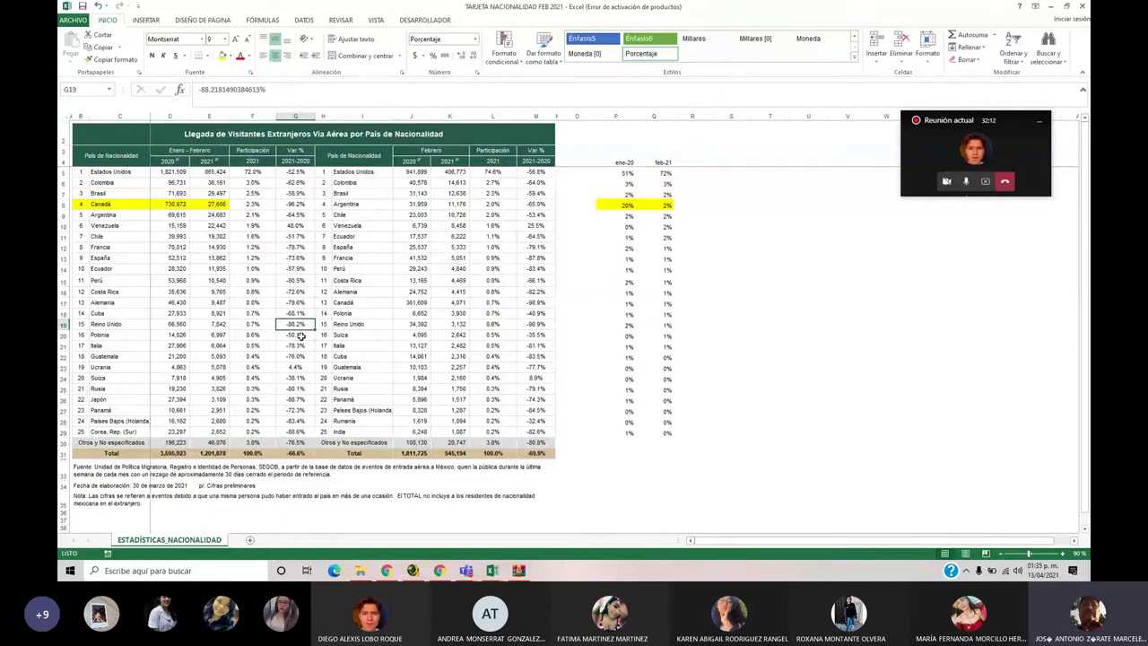
pyautogui.press('Down')
pyautogui.press('Down')
pyautogui.press('Down')
pyautogui.press('Down')
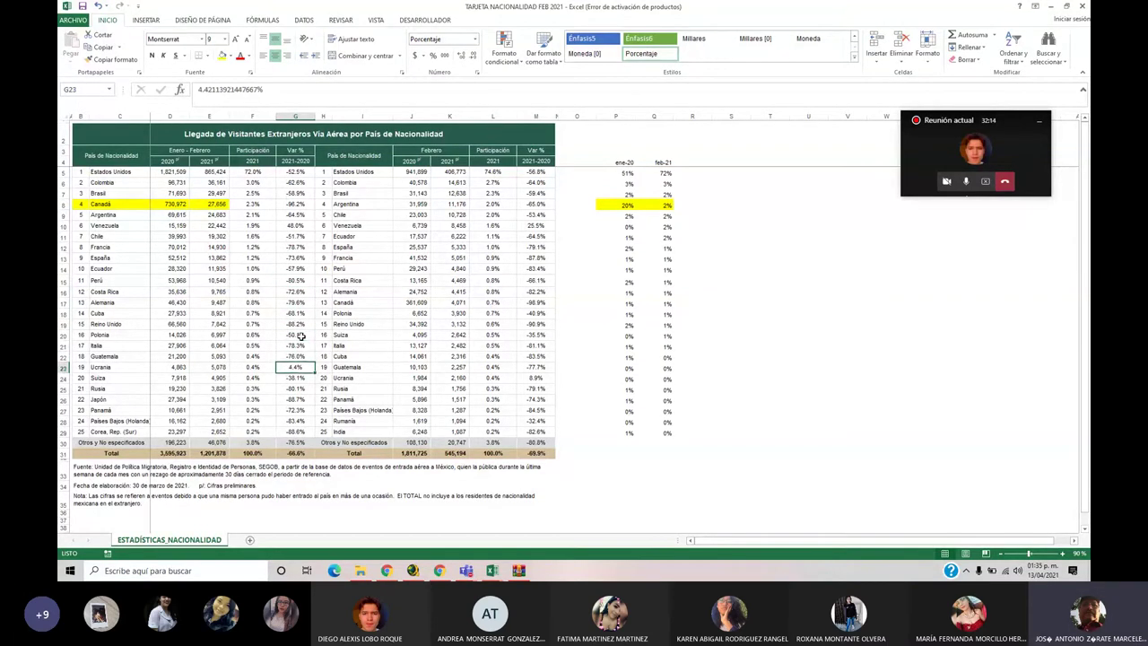
pyautogui.press('Down')
pyautogui.press('Down')
pyautogui.press('Down')
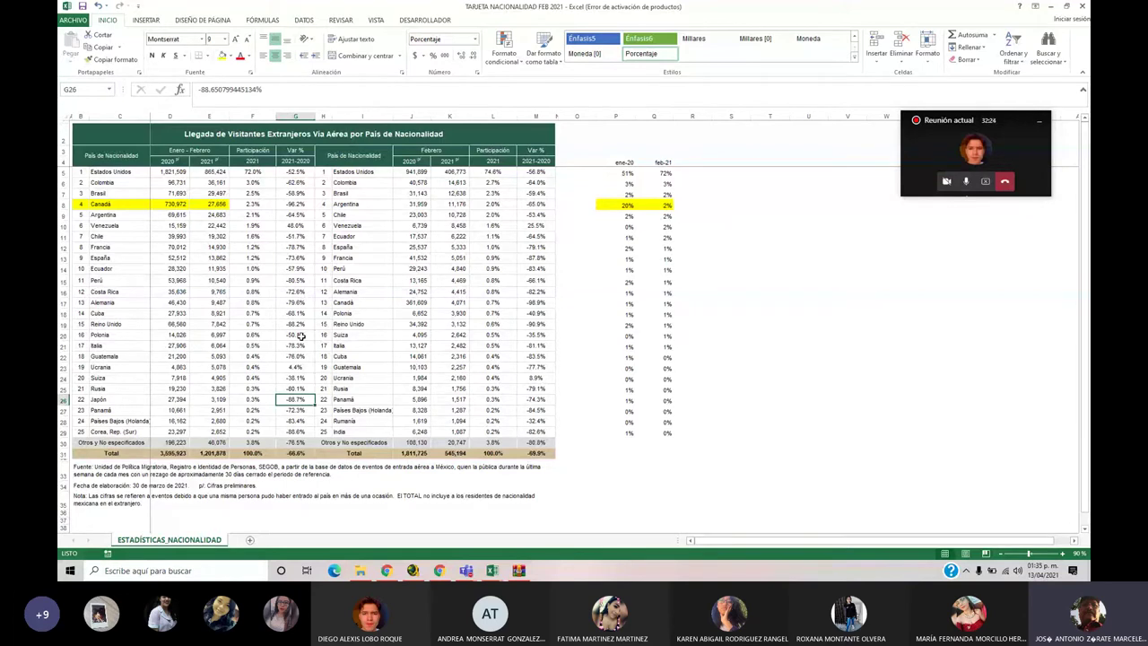
# Review the variations in column G again, going from Japan back up to Venezuela
pyautogui.press('Up')
pyautogui.press('Up')
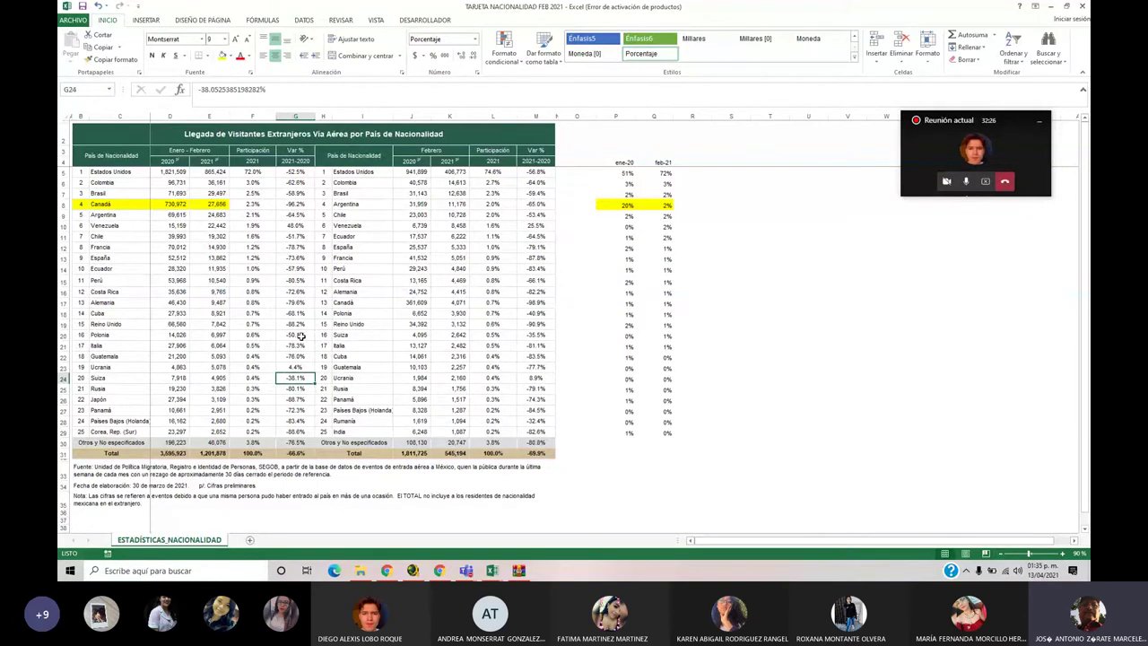
pyautogui.press('Down')
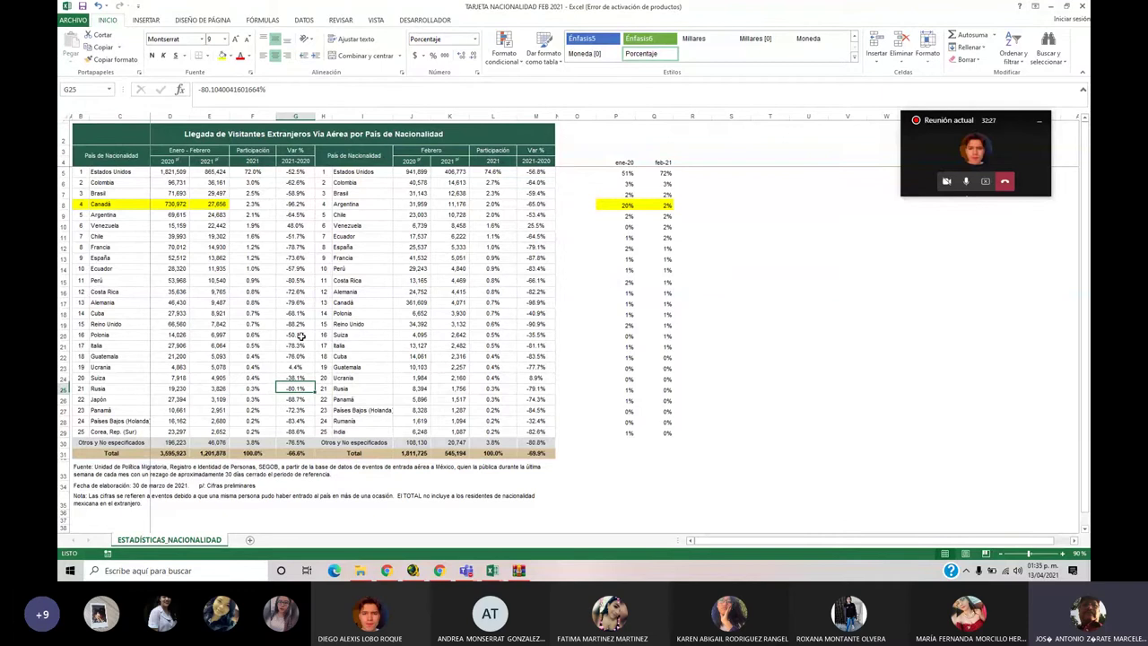
pyautogui.press('Up')
pyautogui.press('Up')
pyautogui.press('Up')
pyautogui.press('Up')
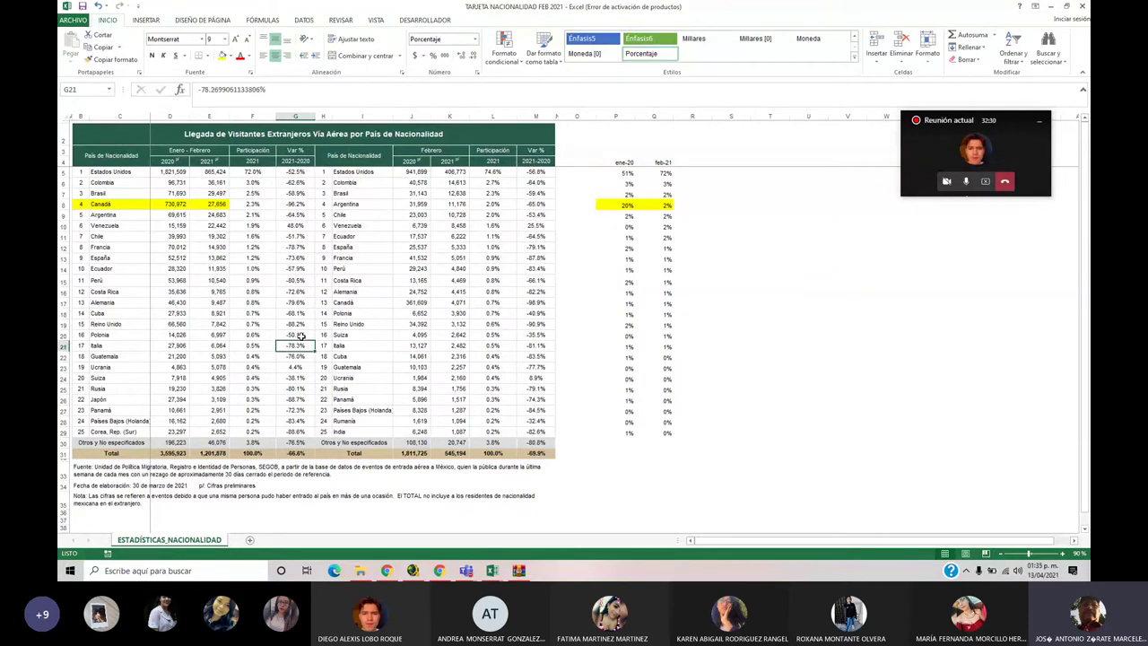
pyautogui.press('Up')
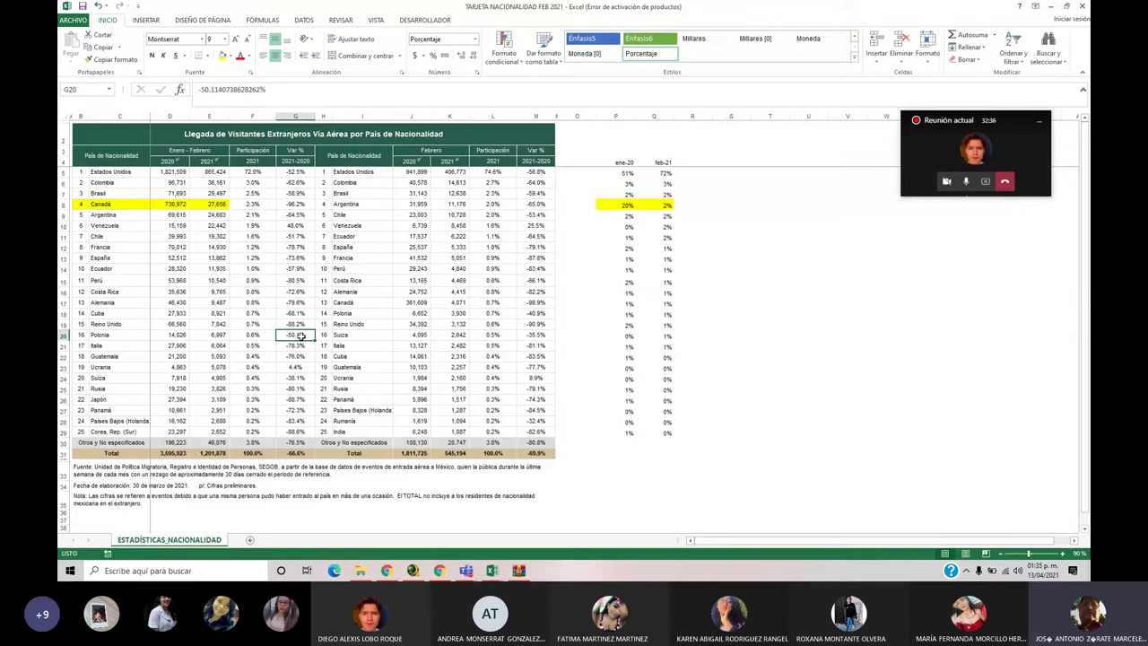
pyautogui.press('Up')
pyautogui.press('Up')
pyautogui.press('Up')
pyautogui.press('Up')
pyautogui.press('Up')
pyautogui.press('Up')
pyautogui.press('Up')
pyautogui.press('Up')
pyautogui.press('Up')
pyautogui.press('Up')
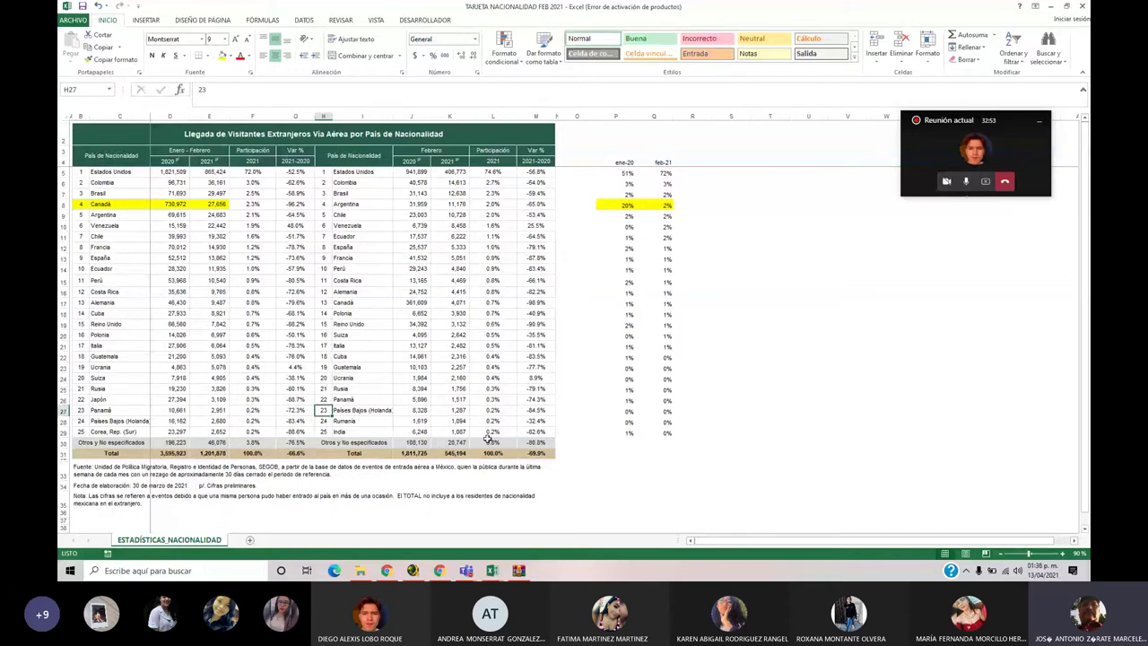
# Close the timed-out bank session window and switch to the Datatur page of visitors by nationality in Chrome
pyautogui.hotkey('alt', 'Tab')
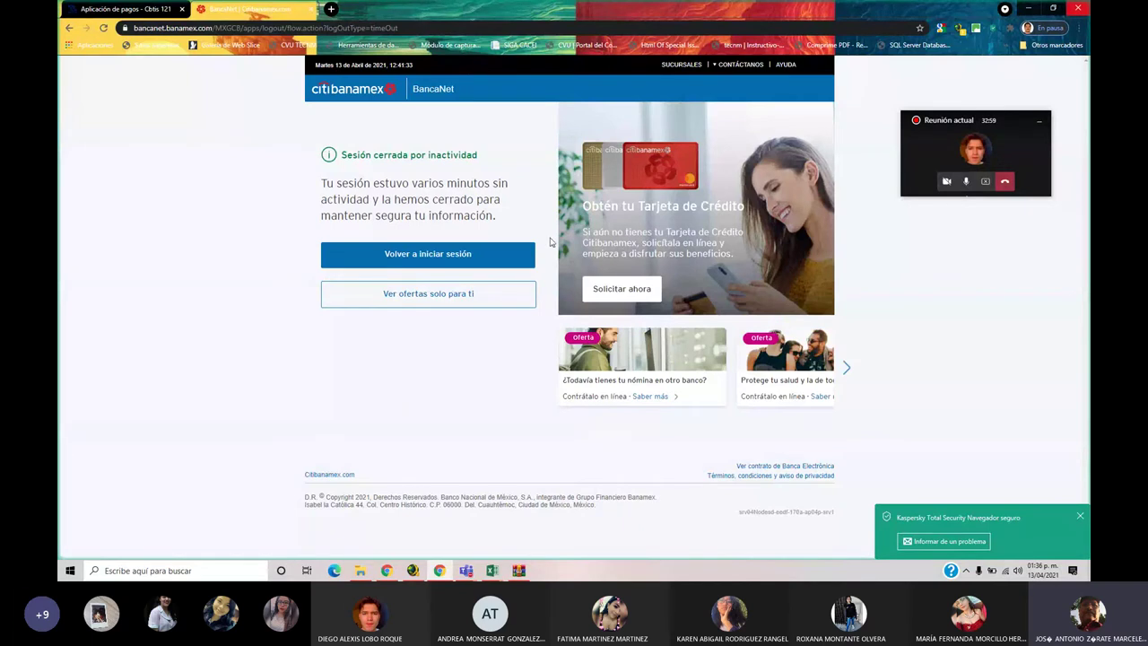
pyautogui.hotkey('alt', 'F4')
pyautogui.moveTo(390, 575)
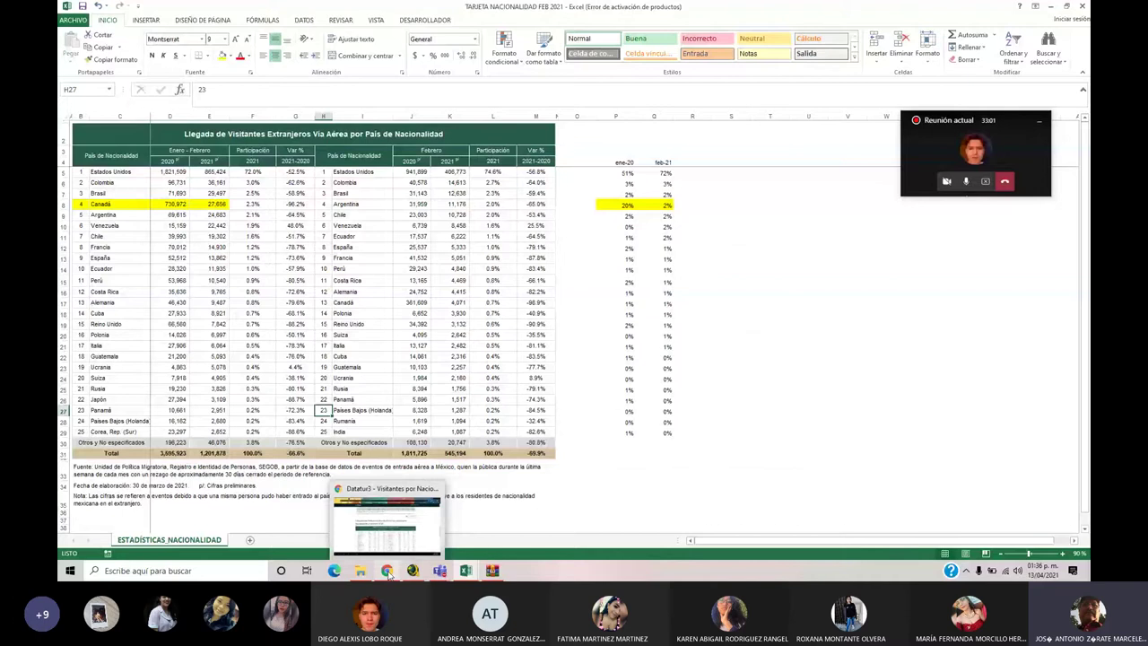
pyautogui.click(389, 575)
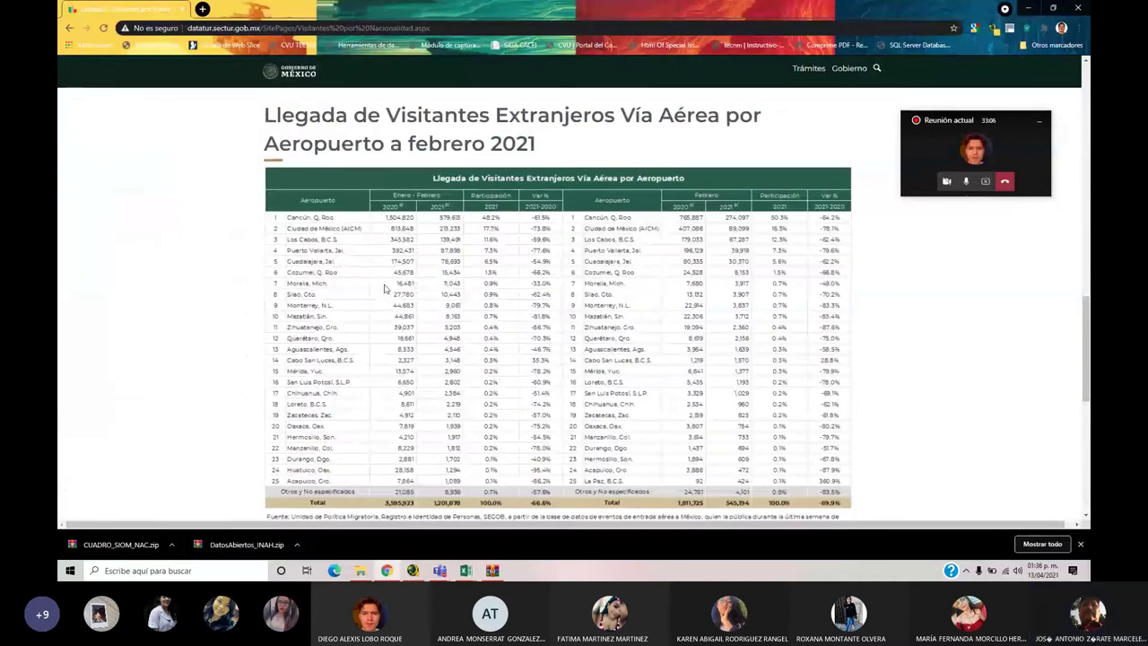
# Examine the table of foreign visitors' air arrivals by airport to February 2021 and dismiss the bar of downloaded files
pyautogui.scroll(-1, 384, 288)
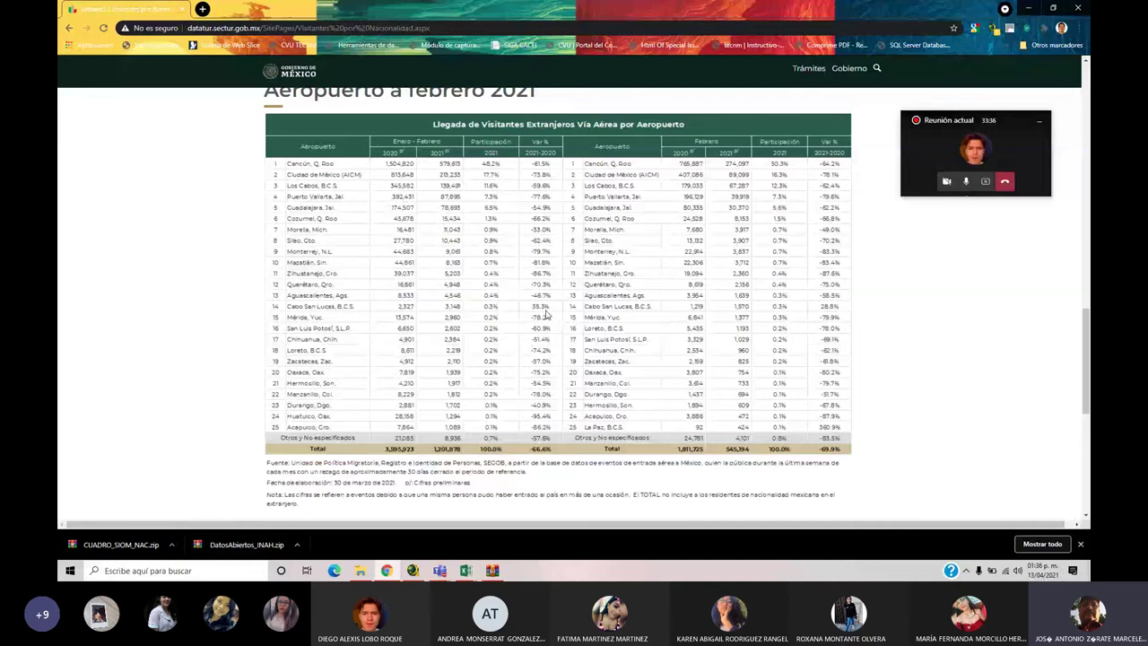
pyautogui.scroll(1, 544, 314)
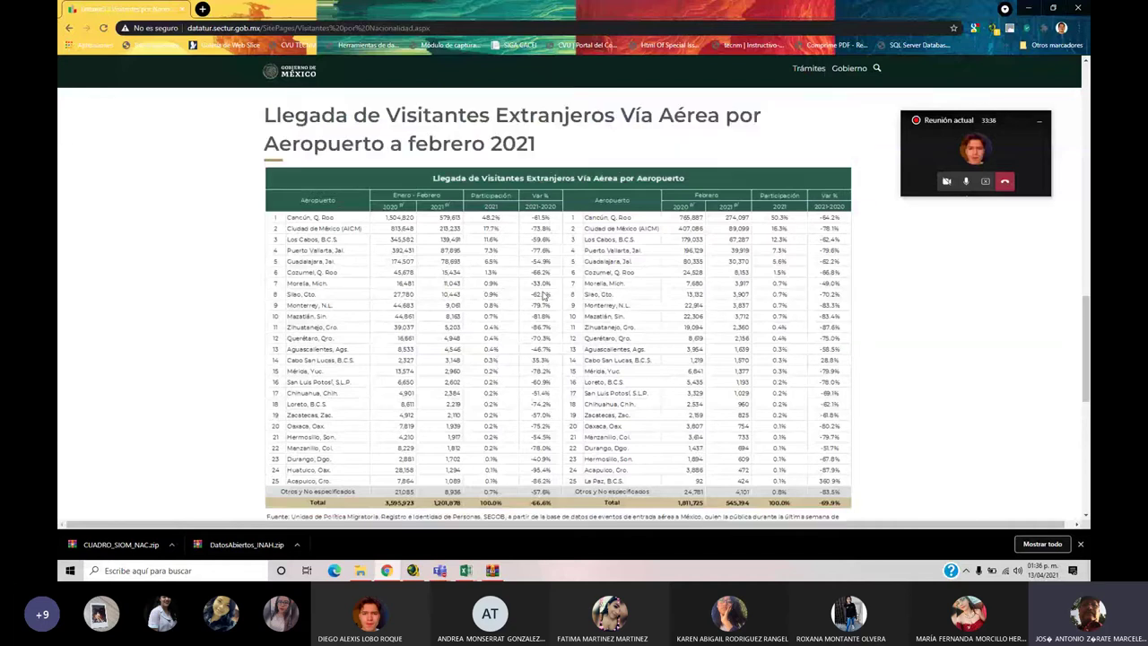
pyautogui.scroll(-1, 542, 297)
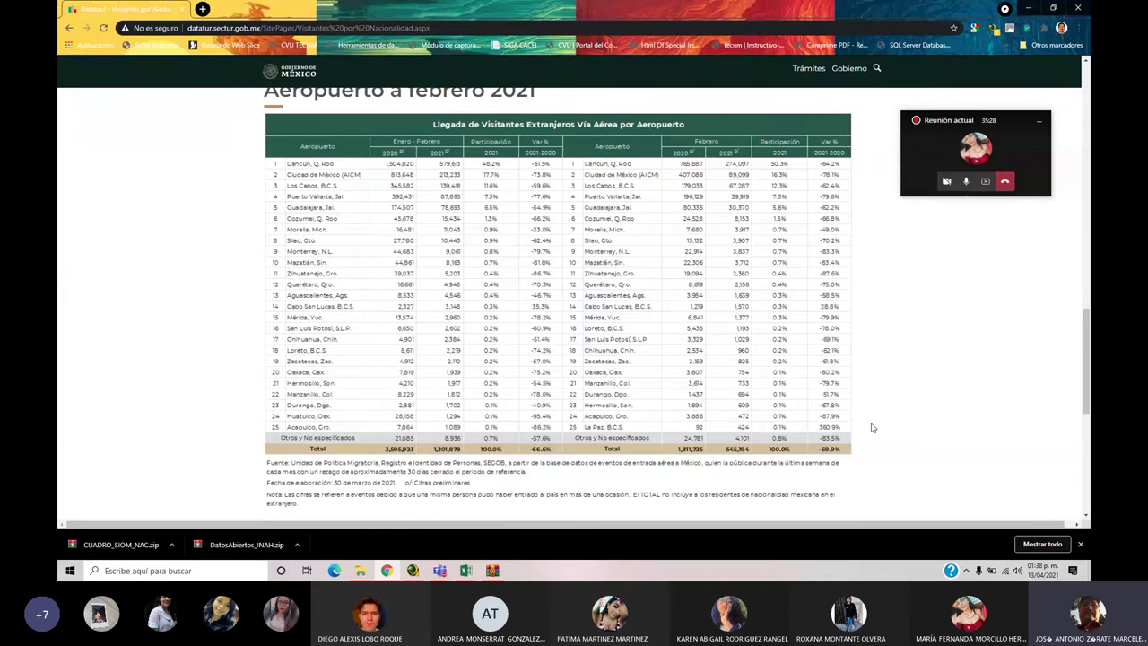
pyautogui.click(1083, 545)
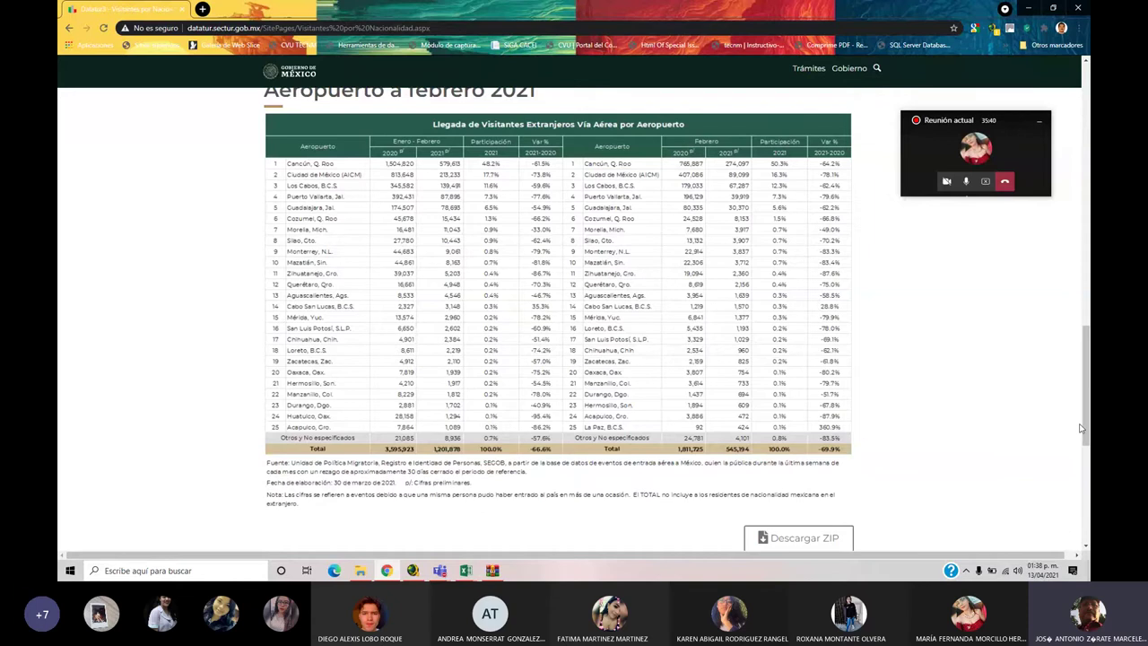
pyautogui.moveTo(1088, 425); pyautogui.dragTo(1088, 429)
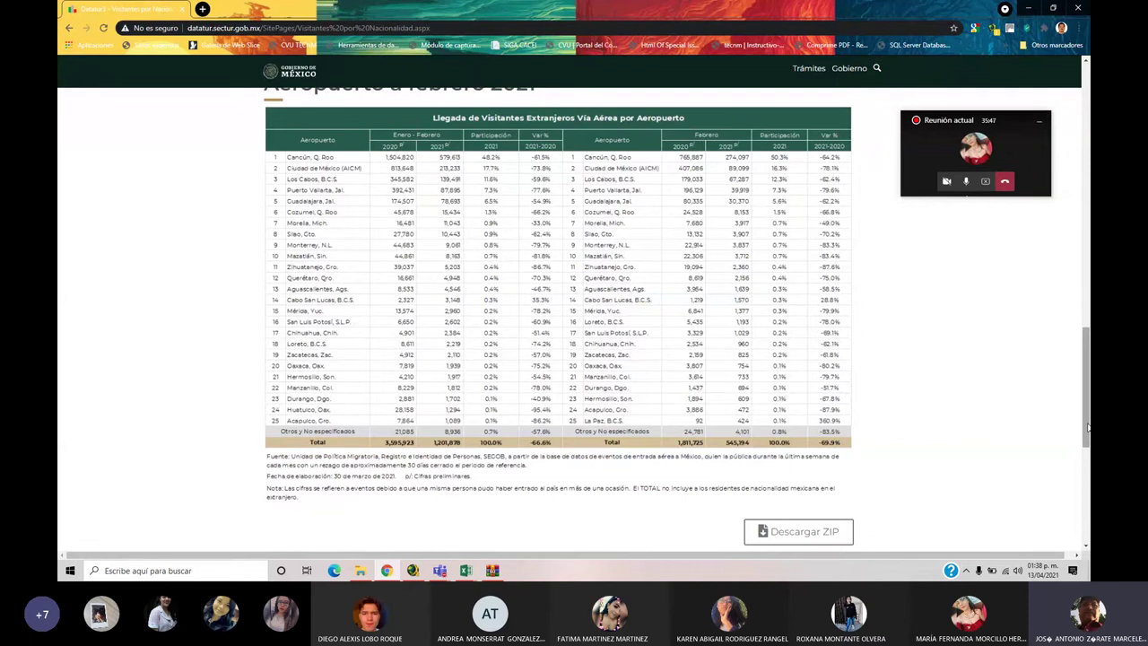
pyautogui.moveTo(1088, 429); pyautogui.dragTo(1088, 428)
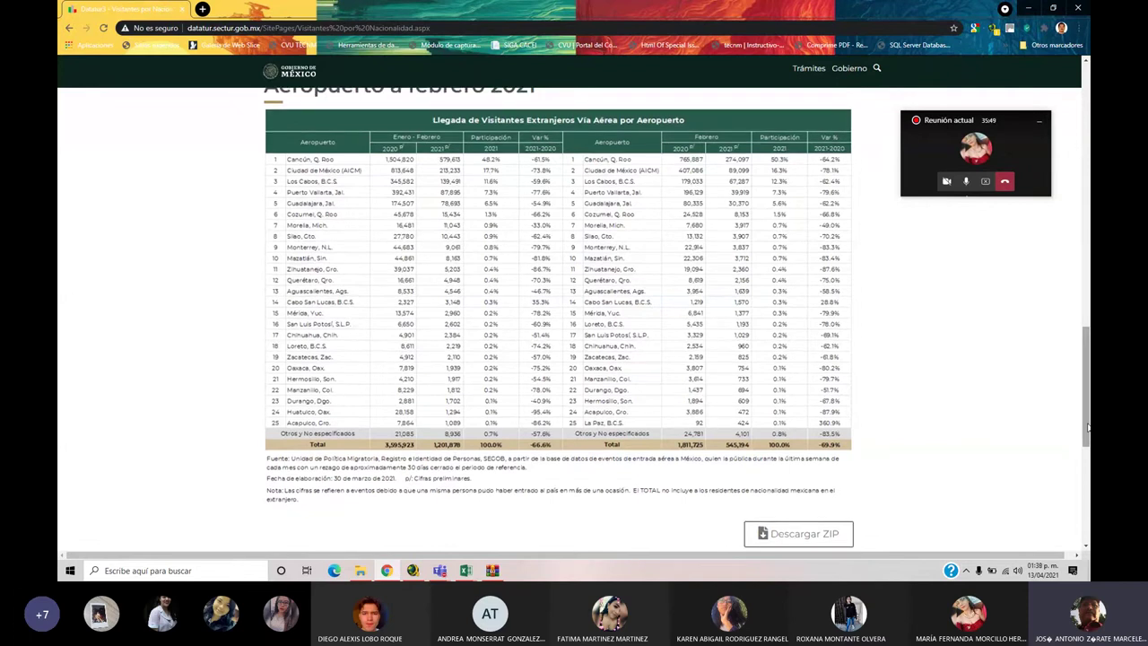
# In File Explorer, open INTRODUCCIÓN A LAS PROBABILIDADES EMPLEANDO EXCEL.pdf from Documentos\material\material probabilidad y estadística\probabilidad
pyautogui.click(363, 577)
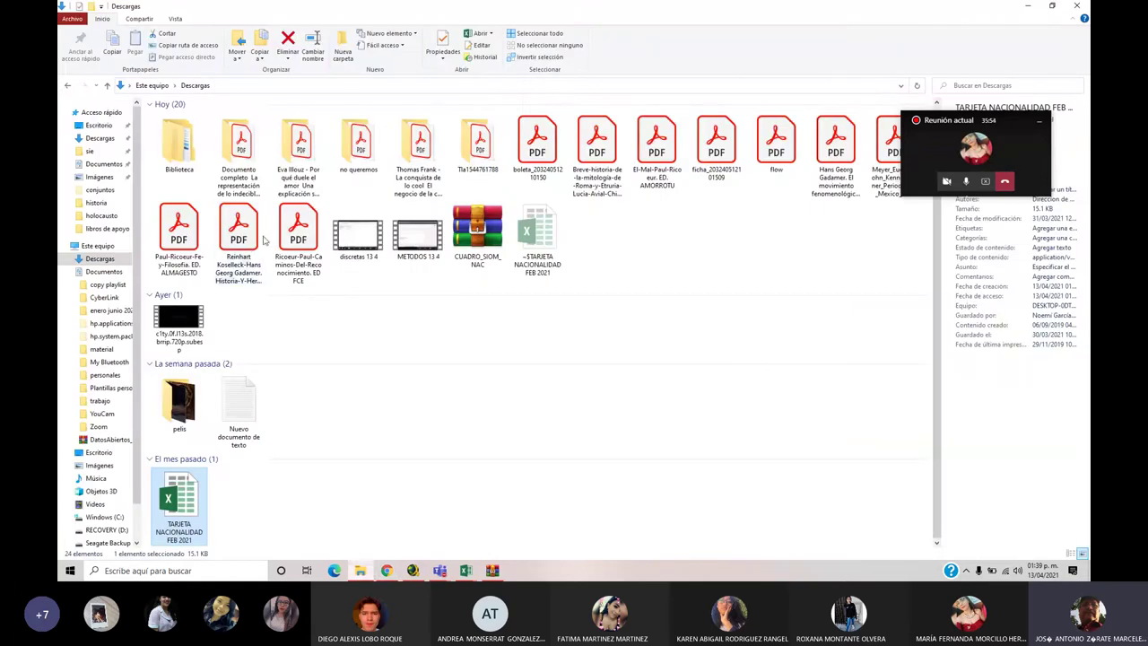
pyautogui.click(103, 271)
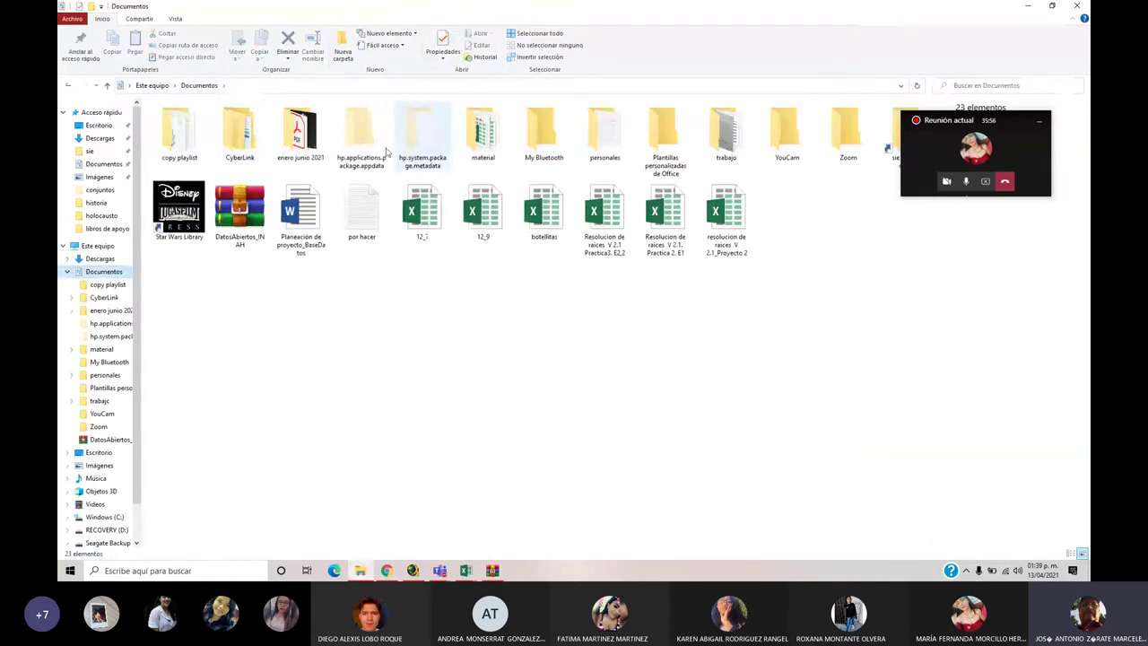
pyautogui.doubleClick(482, 144)
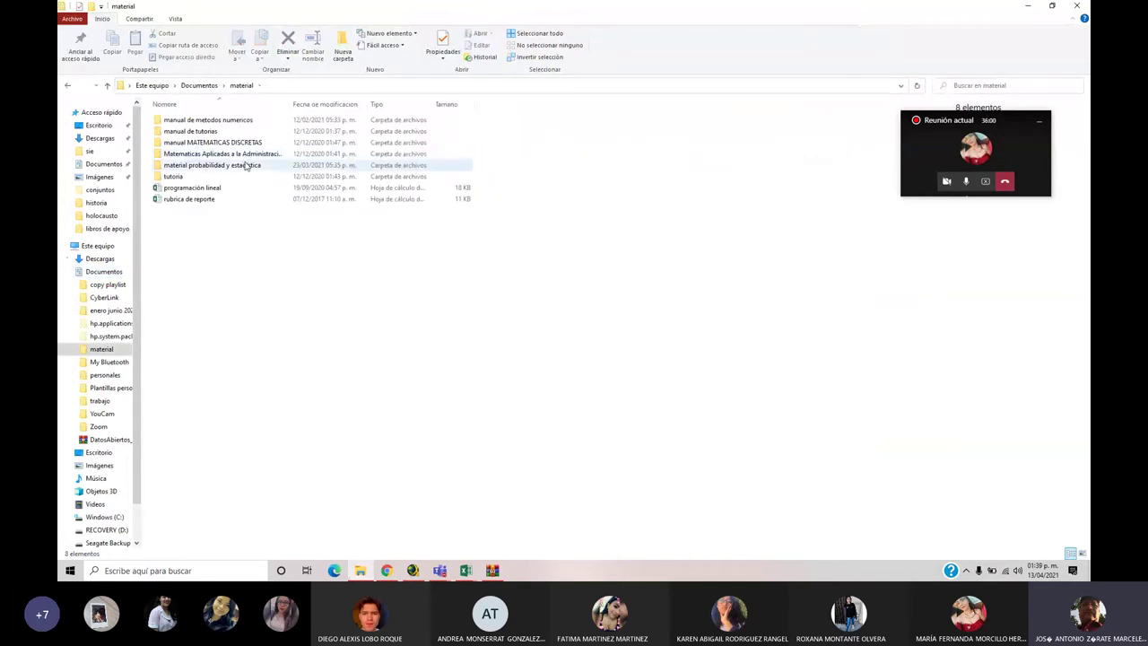
pyautogui.click(246, 166)
pyautogui.doubleClick(247, 166)
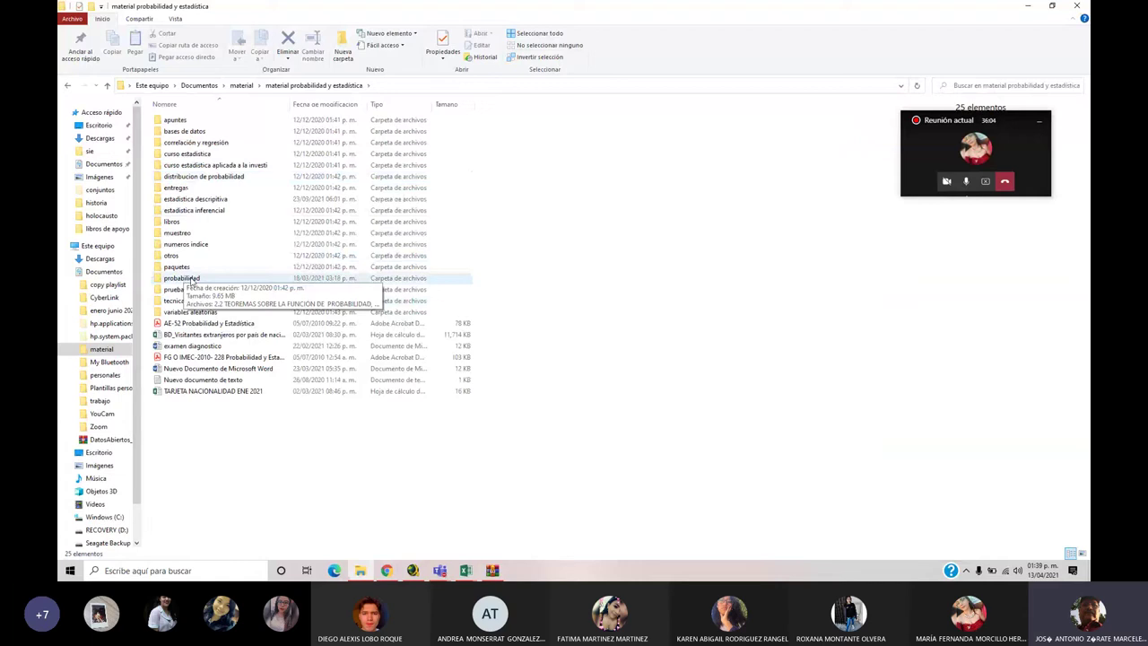
pyautogui.doubleClick(191, 283)
pyautogui.click(227, 144)
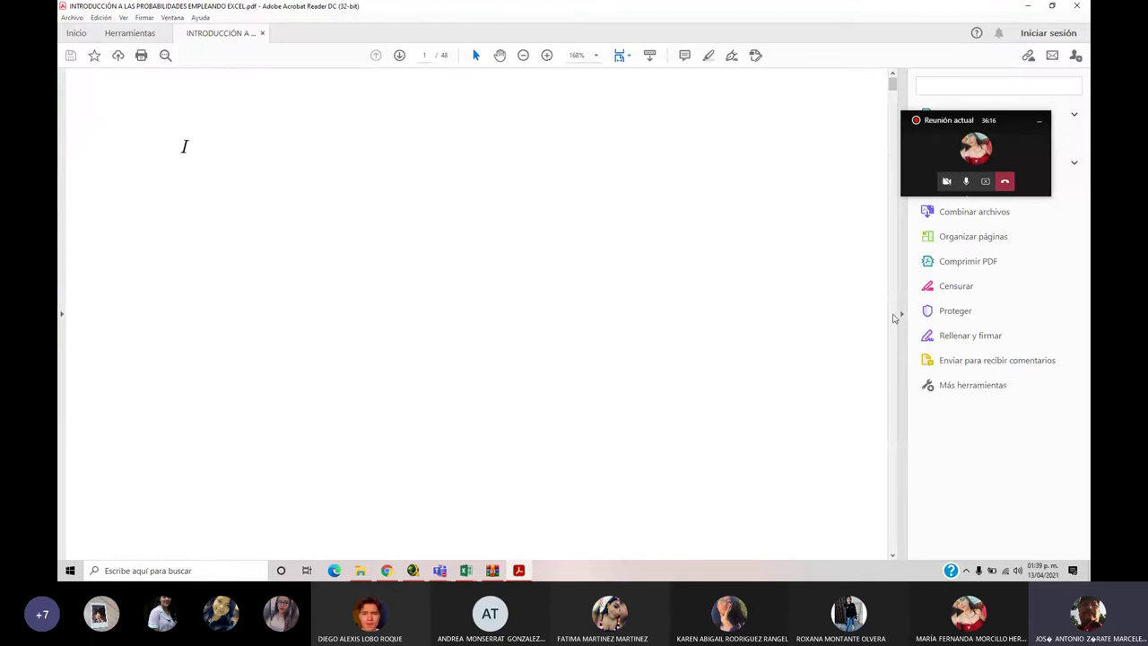
# Collapse the PDF reader's tools pane and move the meeting window off the text to view the worked example for 7!
pyautogui.click(901, 316)
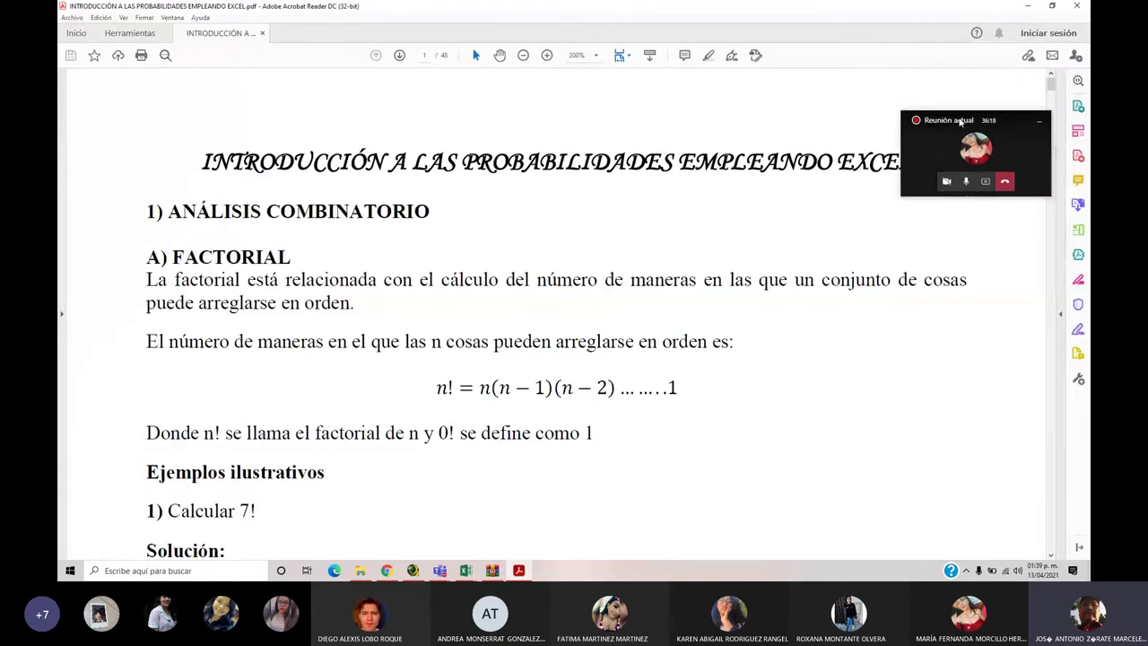
pyautogui.moveTo(960, 122); pyautogui.dragTo(996, 18)
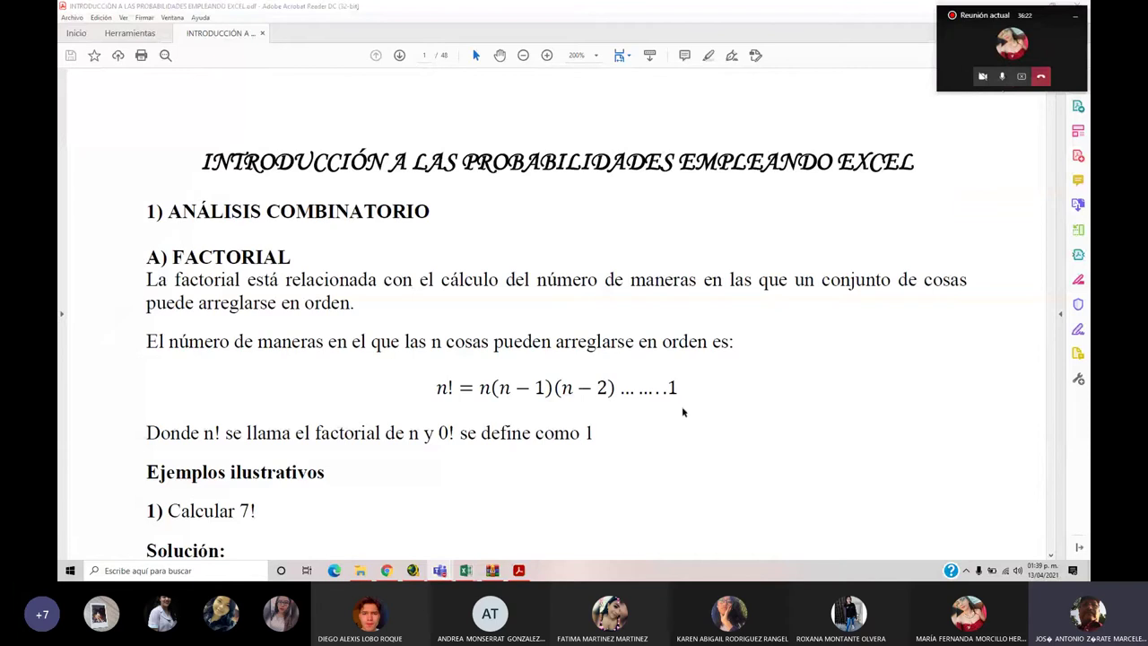
pyautogui.scroll(-5, 715, 401)
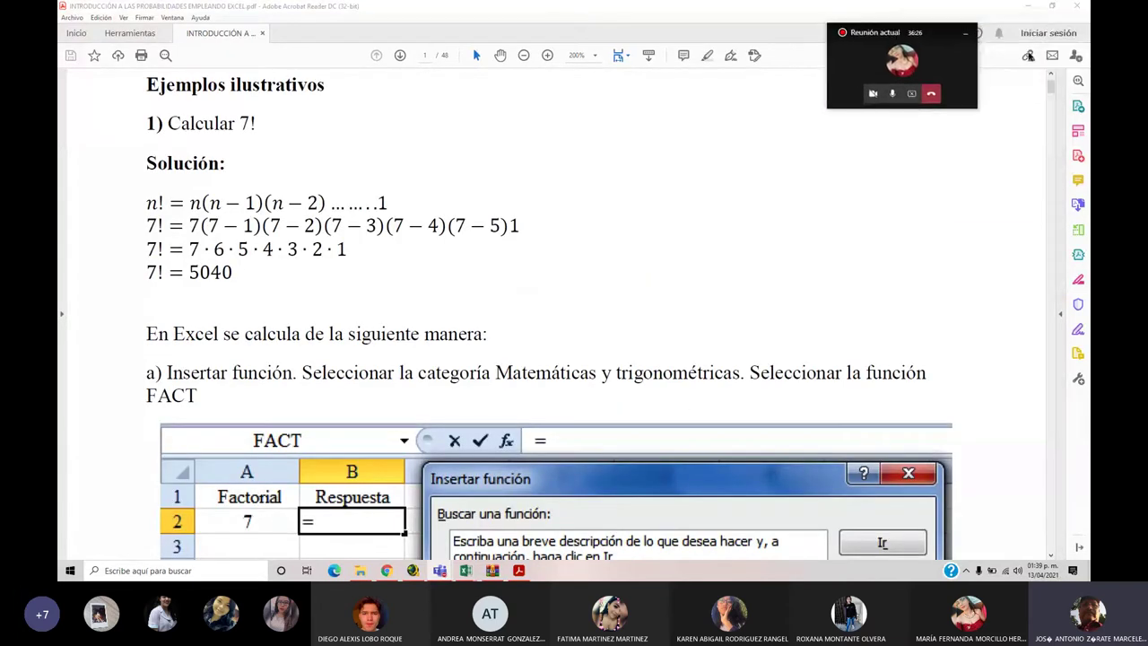
# Find section G) POSIBILIDADES on page 20 of the PDF and read its definition and first worked example about the six books
pyautogui.moveTo(1054, 90); pyautogui.dragTo(1029, 280)
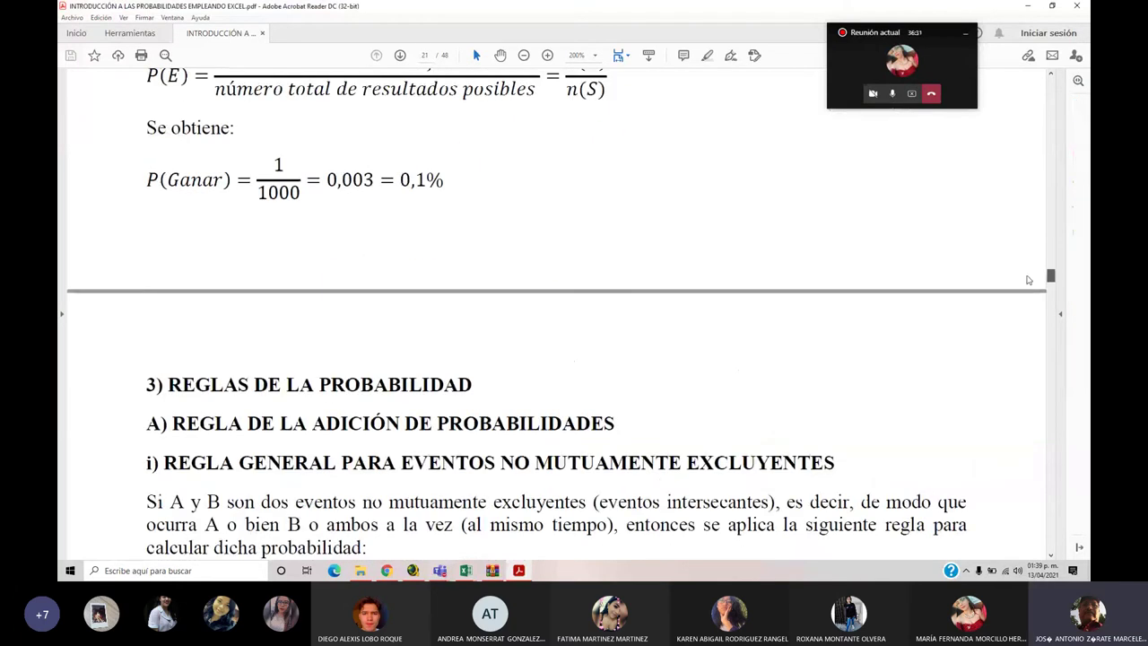
pyautogui.scroll(10, 717, 399)
pyautogui.scroll(5, 682, 412)
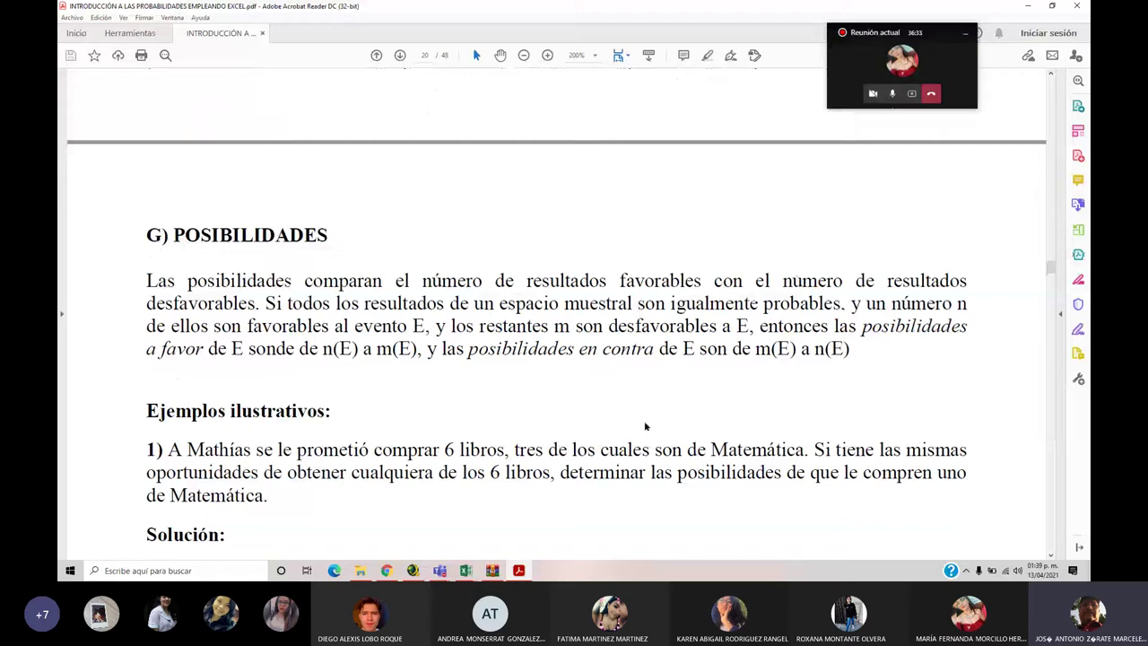
pyautogui.scroll(4, 644, 426)
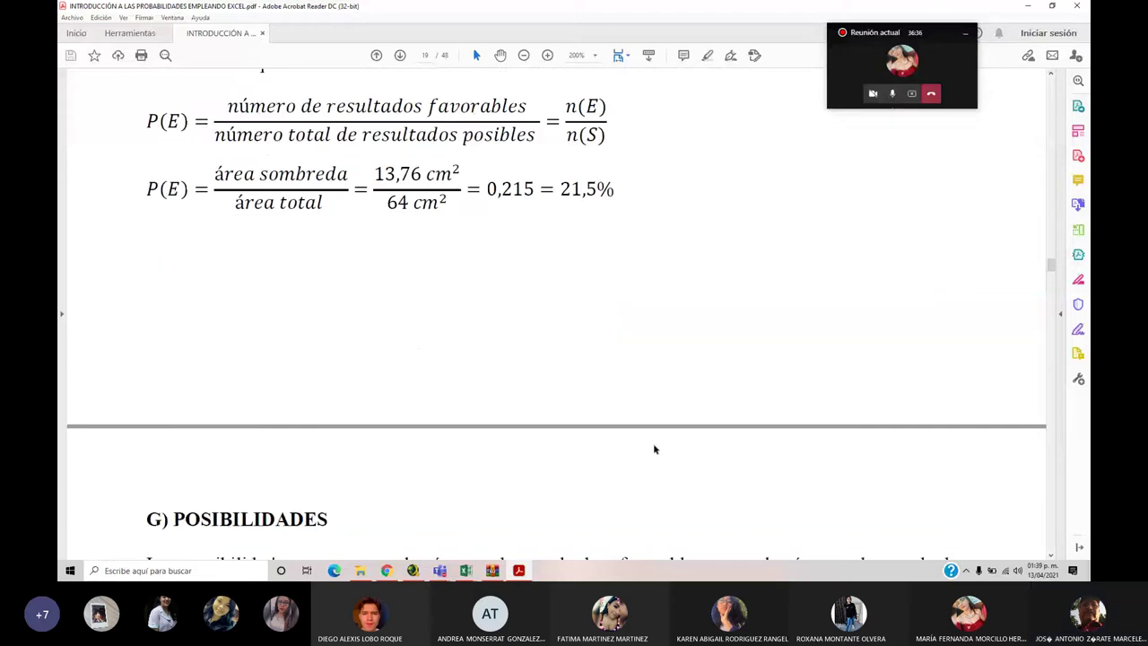
pyautogui.scroll(-3, 655, 449)
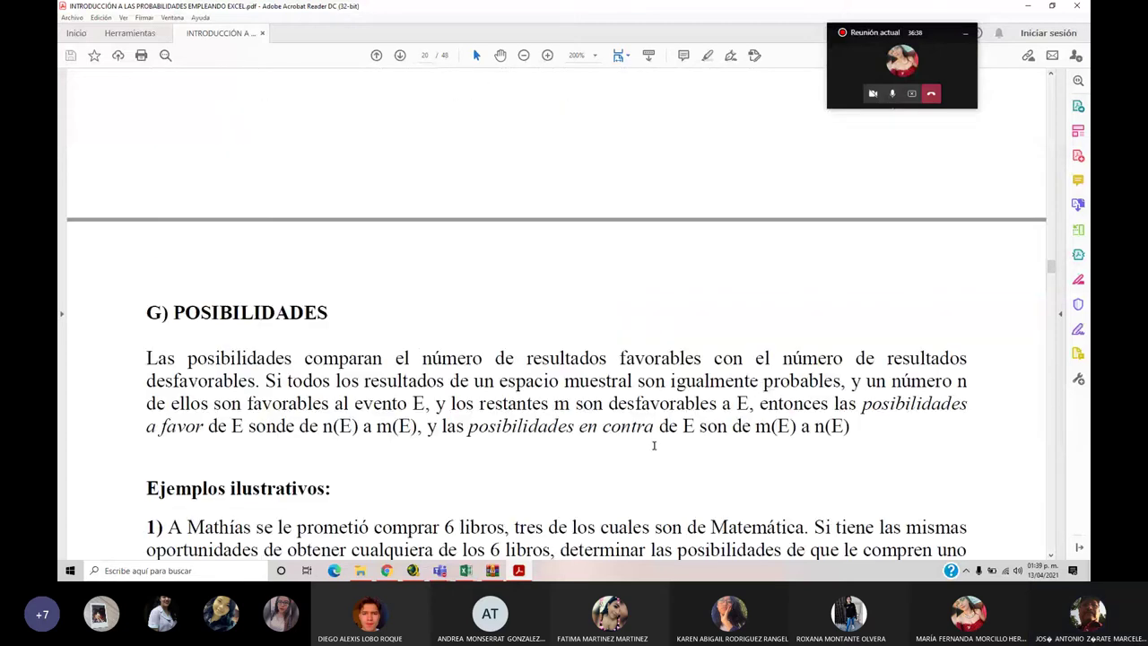
pyautogui.scroll(-2, 654, 446)
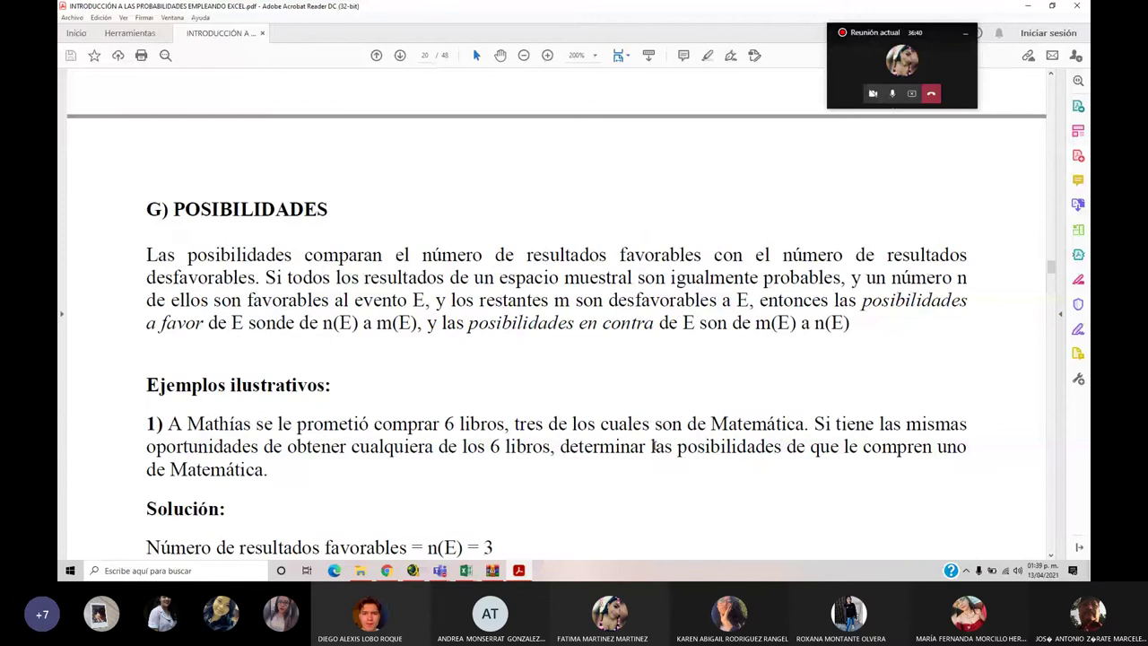
pyautogui.scroll(-1, 654, 446)
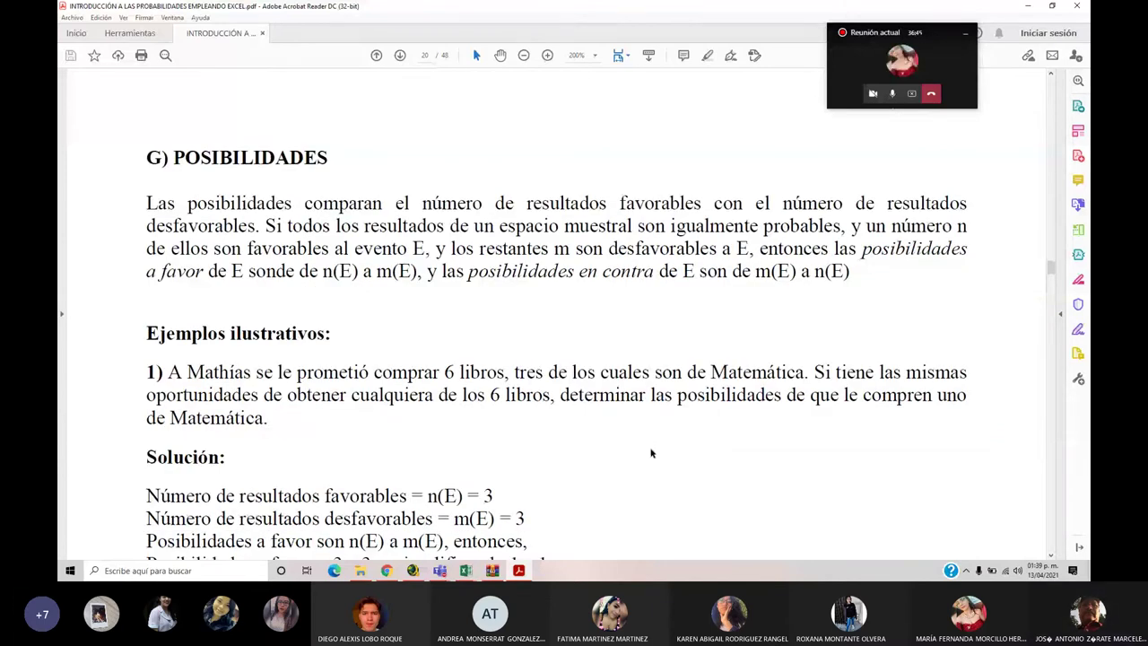
pyautogui.scroll(-2, 653, 453)
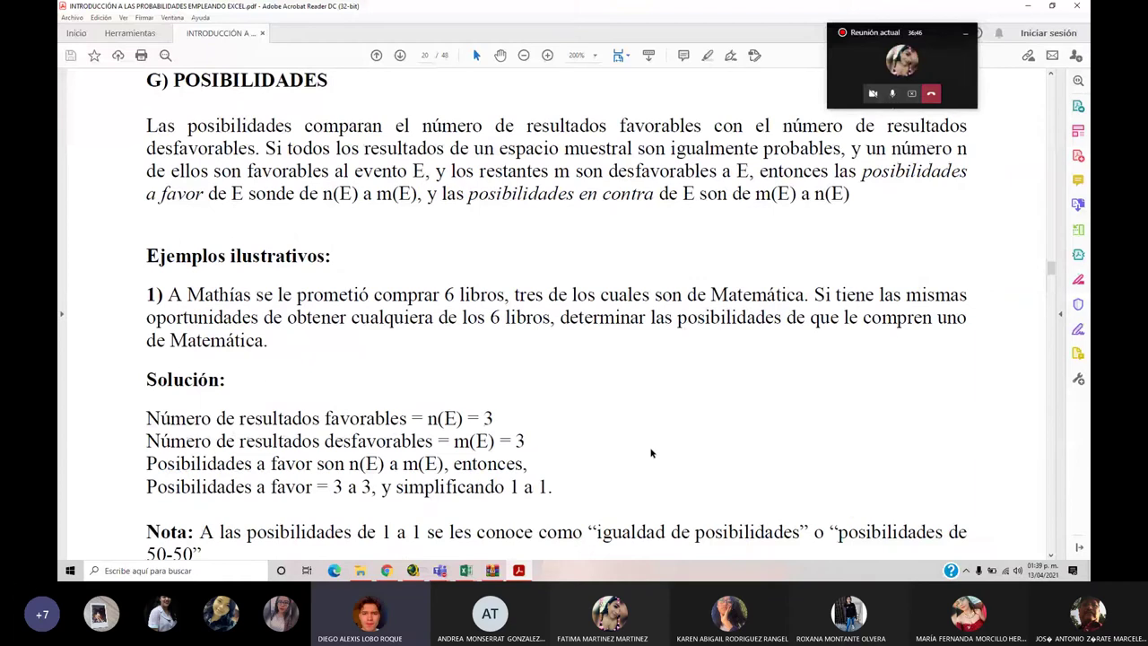
pyautogui.scroll(-1, 652, 453)
pyautogui.scroll(1, 650, 456)
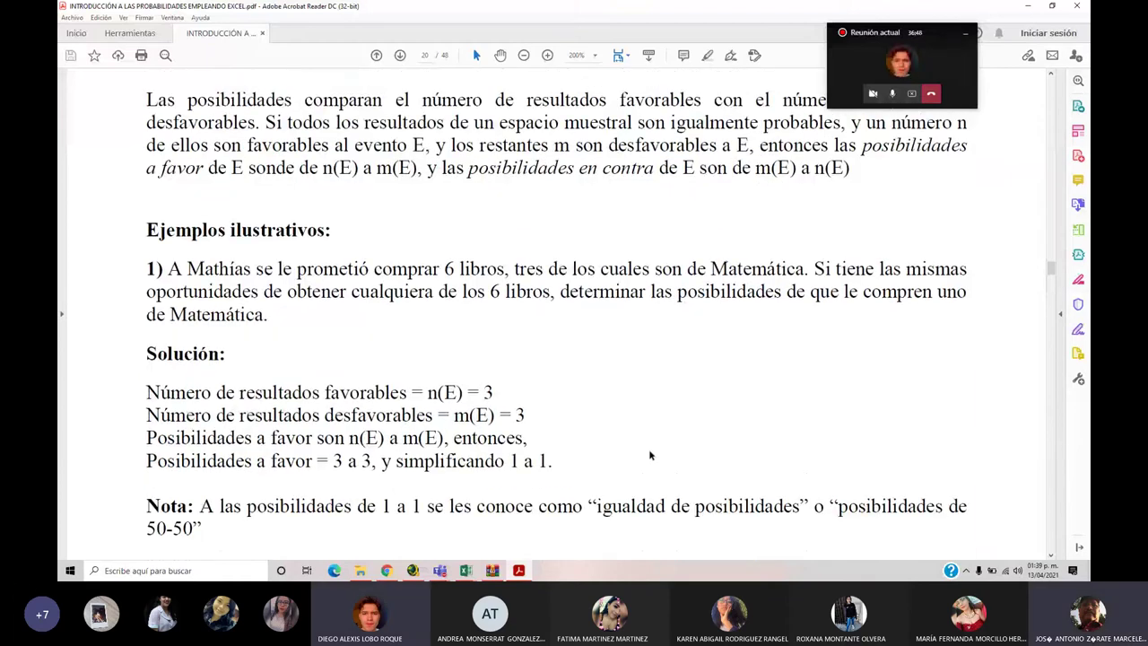